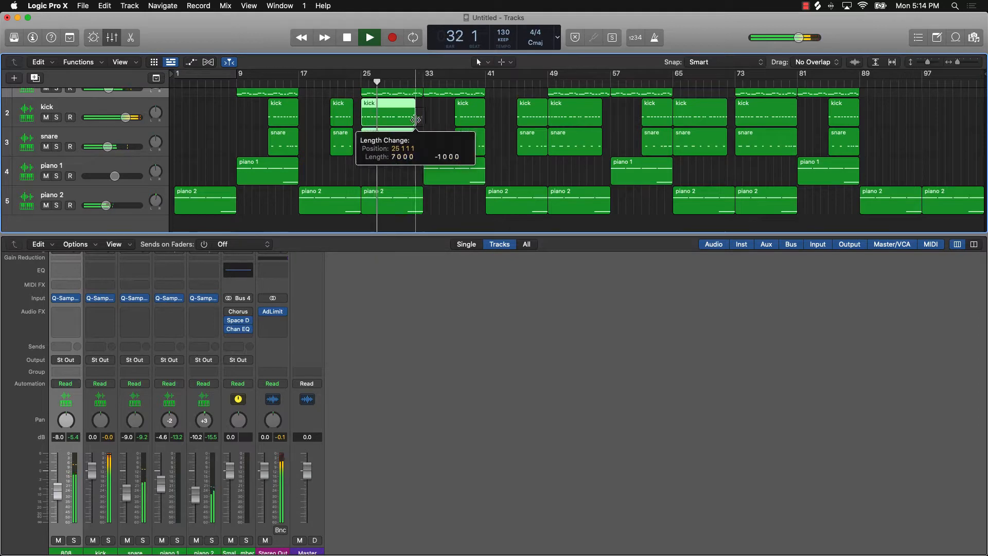
pyautogui.click(548, 168)
pyautogui.moveTo(548, 176); pyautogui.dragTo(518, 120)
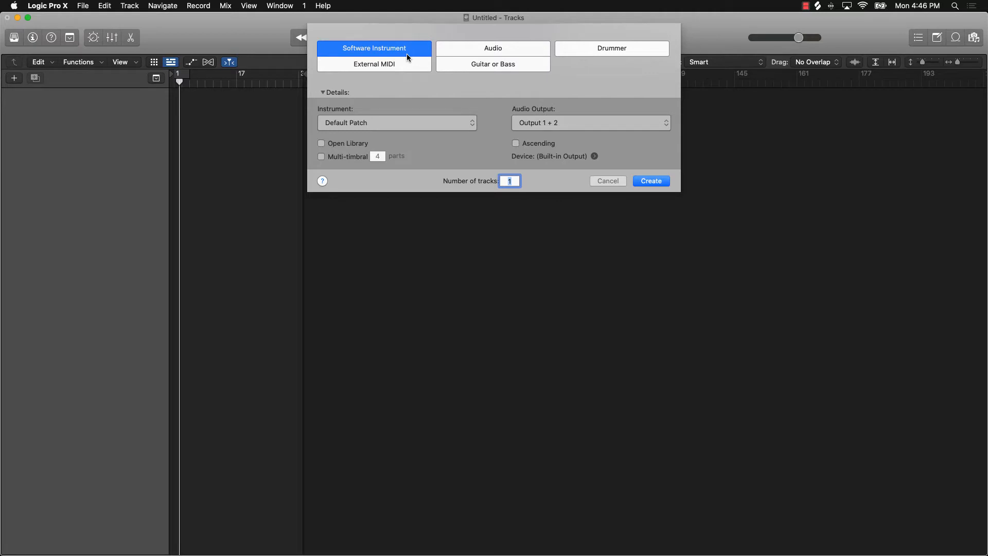
# Compare the settings offered for Audio, Drummer, External MIDI and Guitar or Bass tracks, ending on the Software Instrument type
pyautogui.click(507, 48)
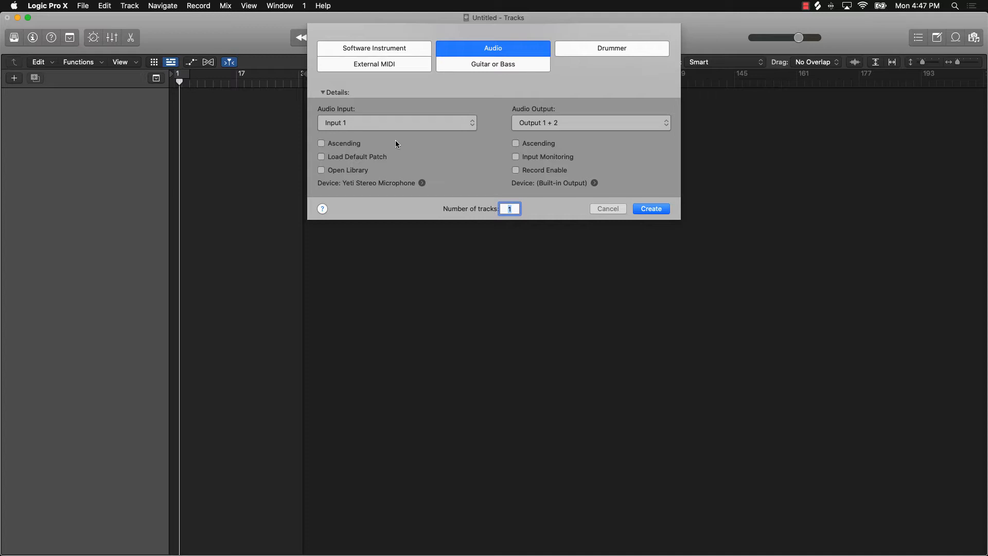
pyautogui.click(588, 43)
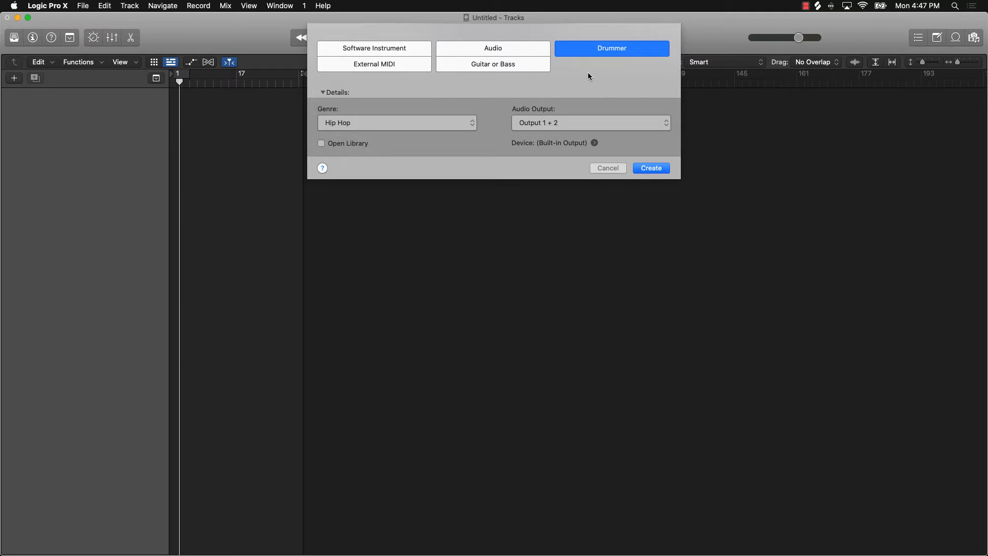
pyautogui.click(387, 66)
pyautogui.click(512, 67)
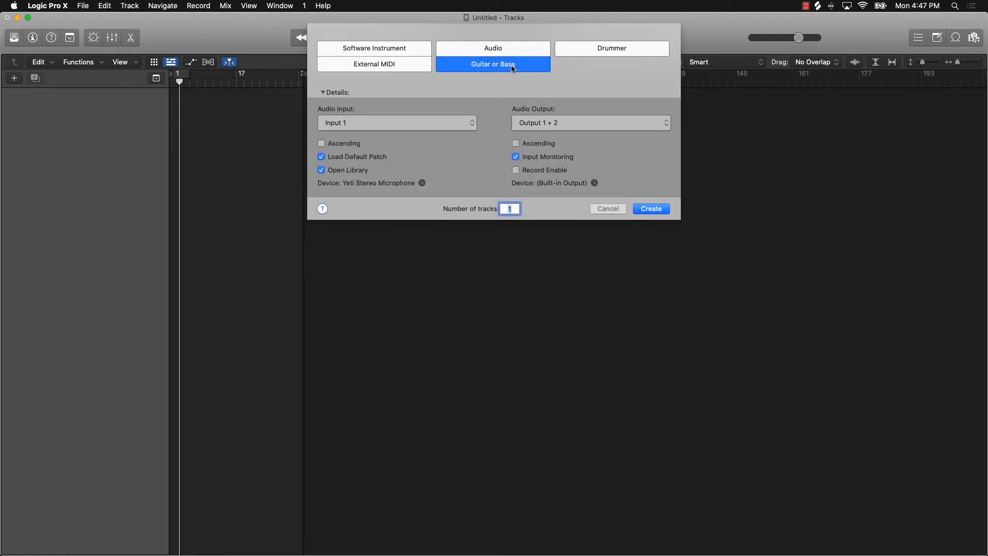
pyautogui.click(387, 47)
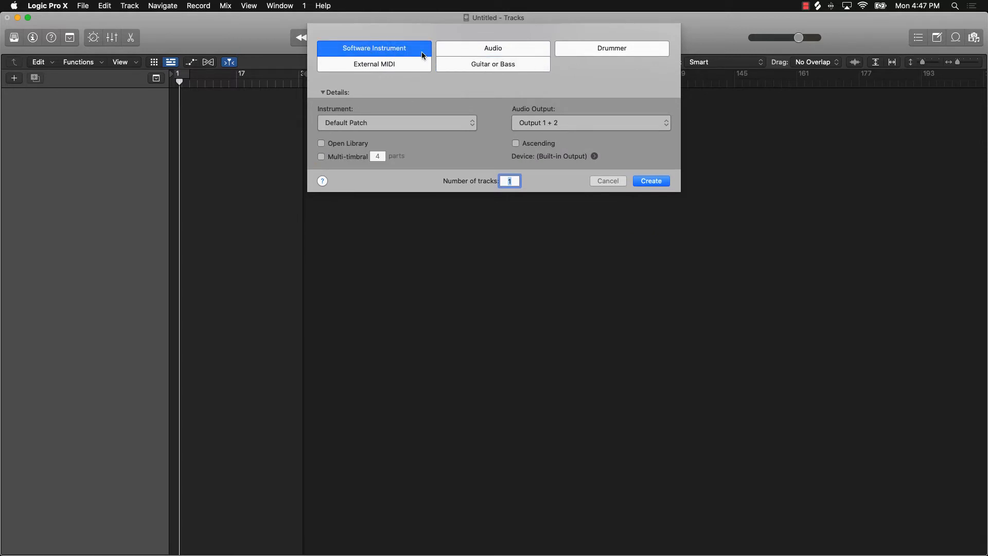
# Look through the instruments available for the new software instrument track, keeping Default Patch
pyautogui.click(323, 93)
pyautogui.click(332, 93)
pyautogui.click(350, 121)
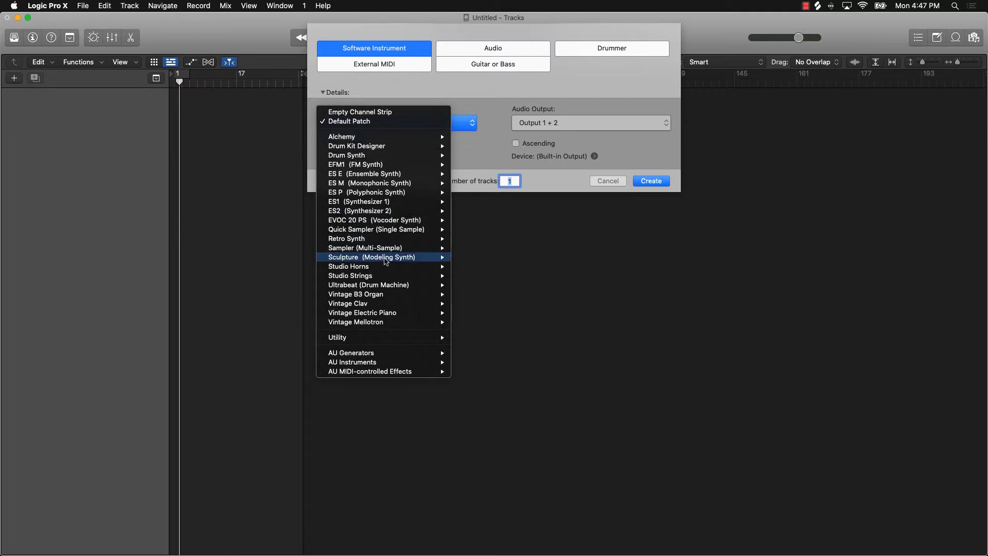
pyautogui.moveTo(390, 316)
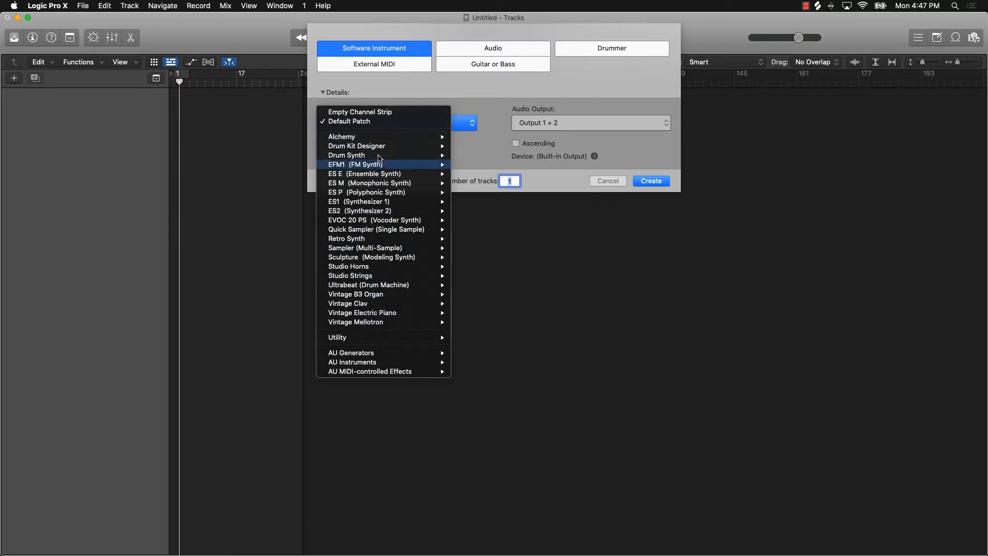
pyautogui.moveTo(374, 355)
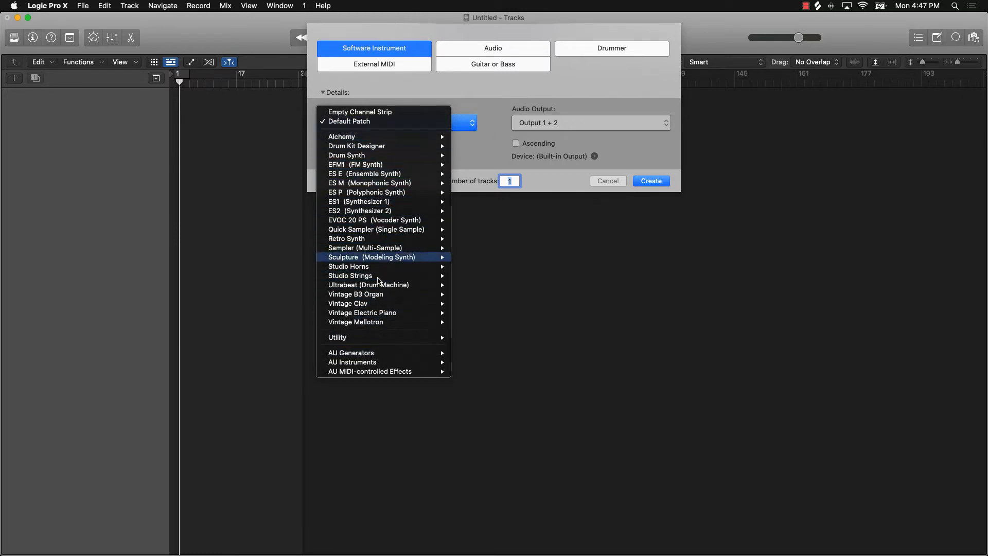
pyautogui.click(349, 122)
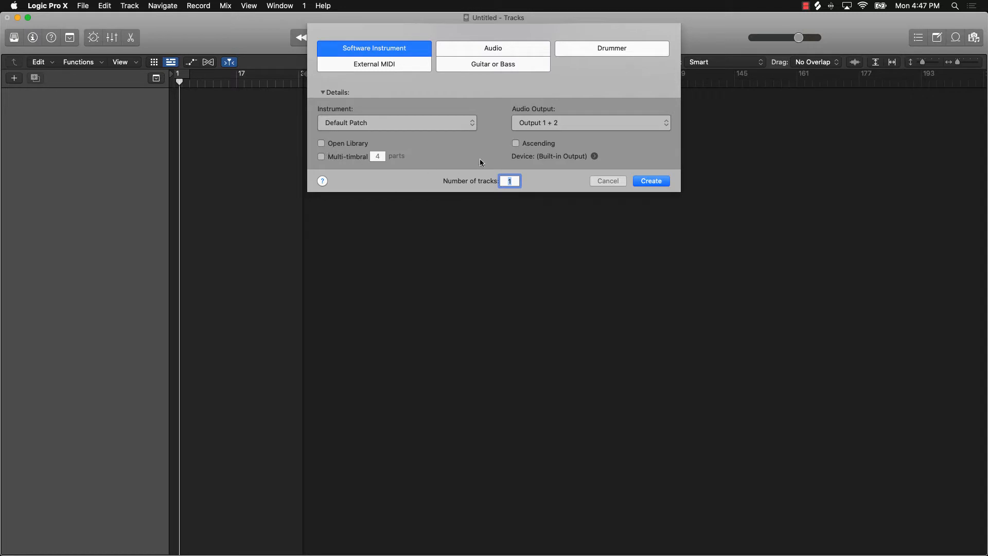
# Enable Open Library for the new track and keep its audio output on Output 1 + 2
pyautogui.click(321, 143)
pyautogui.click(546, 124)
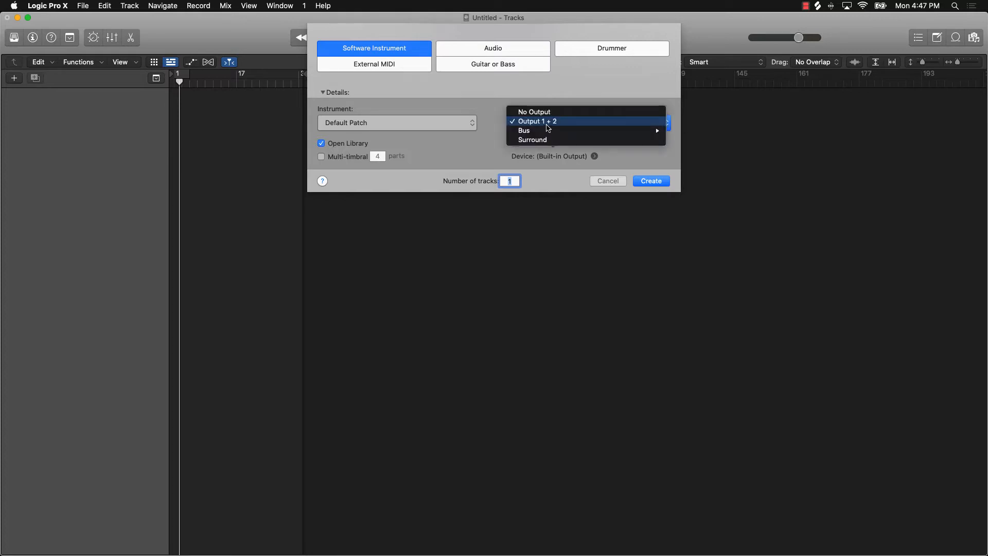
pyautogui.click(510, 122)
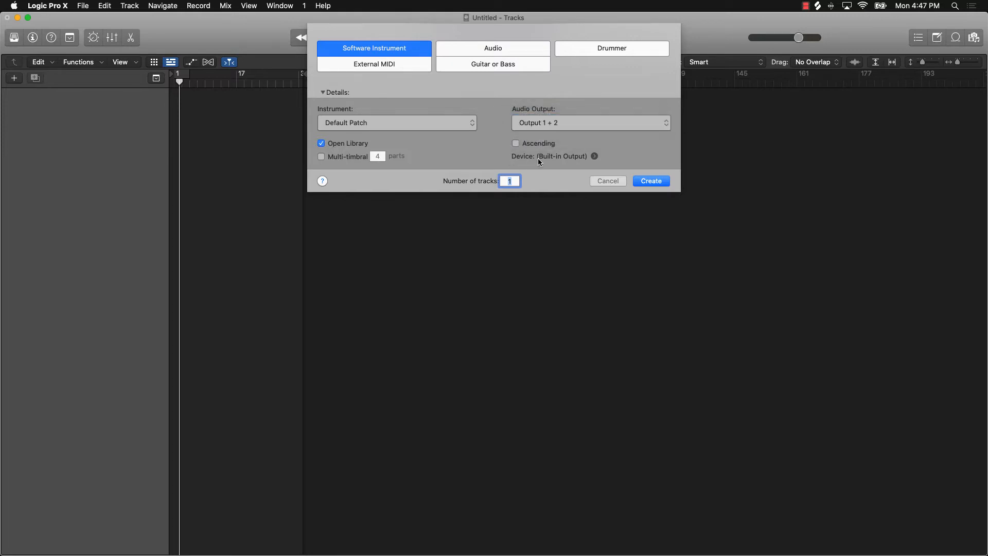
# Examine the output and input device choices in the audio preferences, keeping Yeti Stereo Microphone as the input device
pyautogui.click(595, 156)
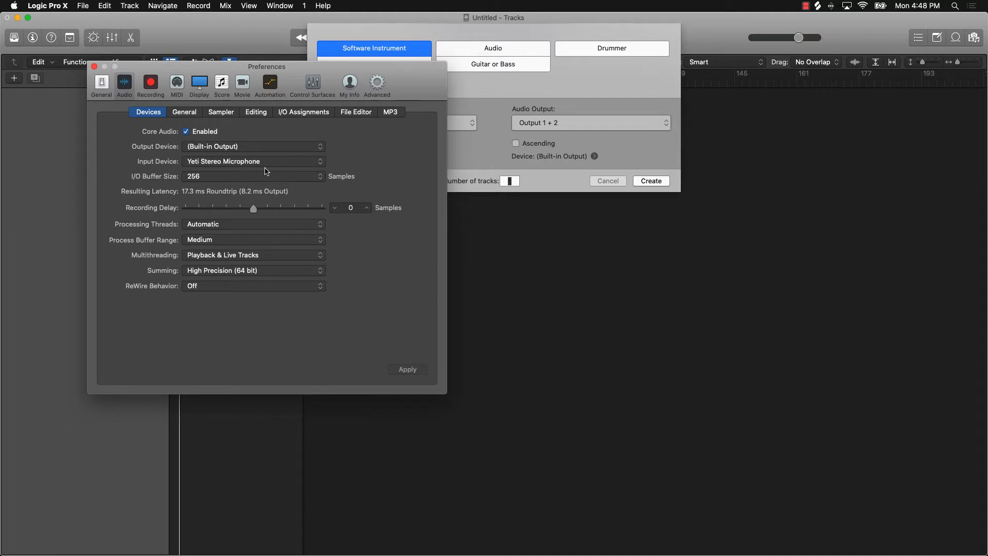
pyautogui.click(218, 148)
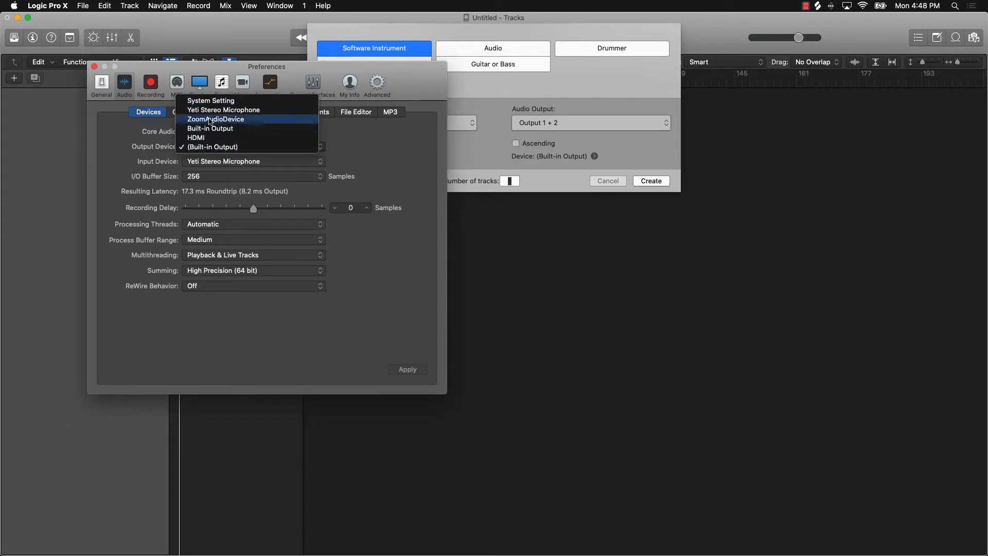
pyautogui.click(135, 150)
pyautogui.click(196, 163)
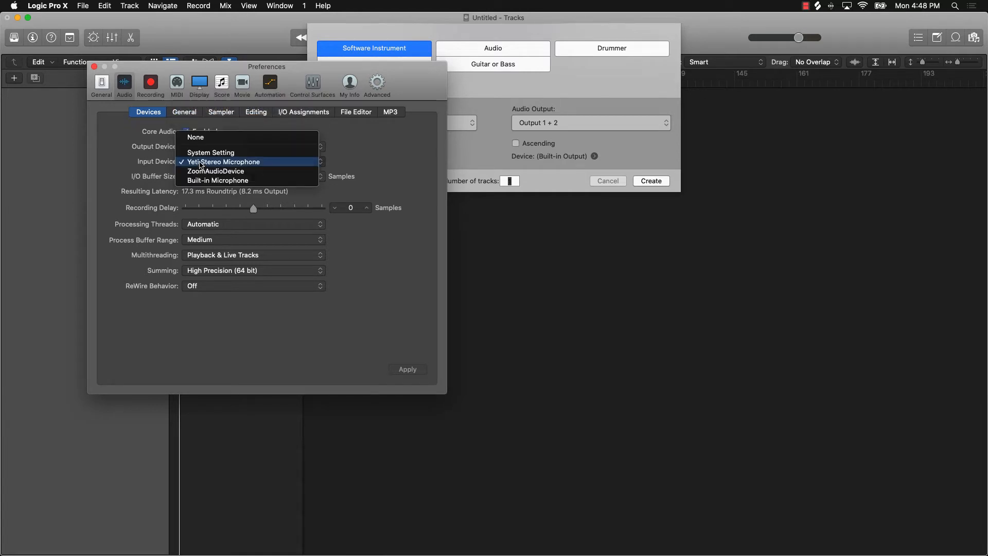
pyautogui.click(211, 161)
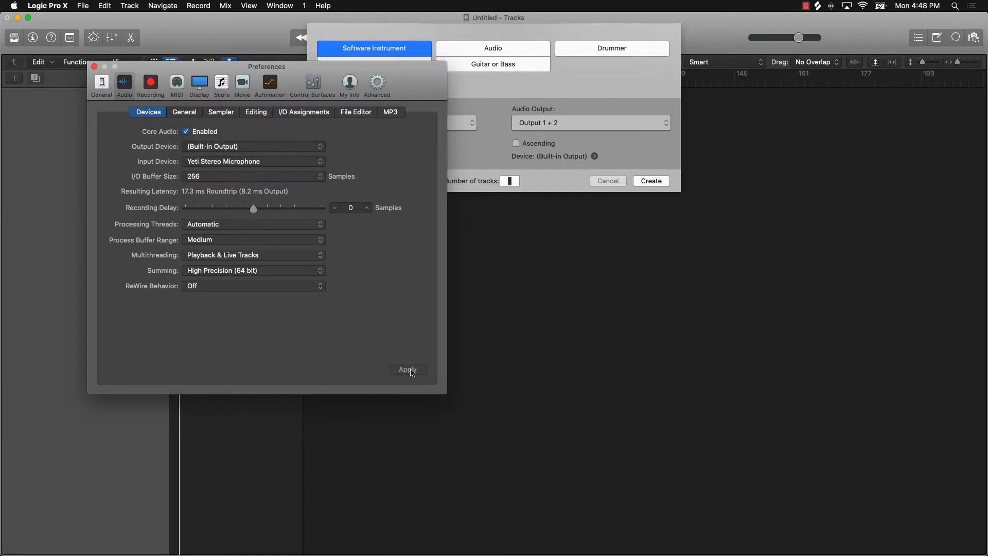
pyautogui.click(94, 67)
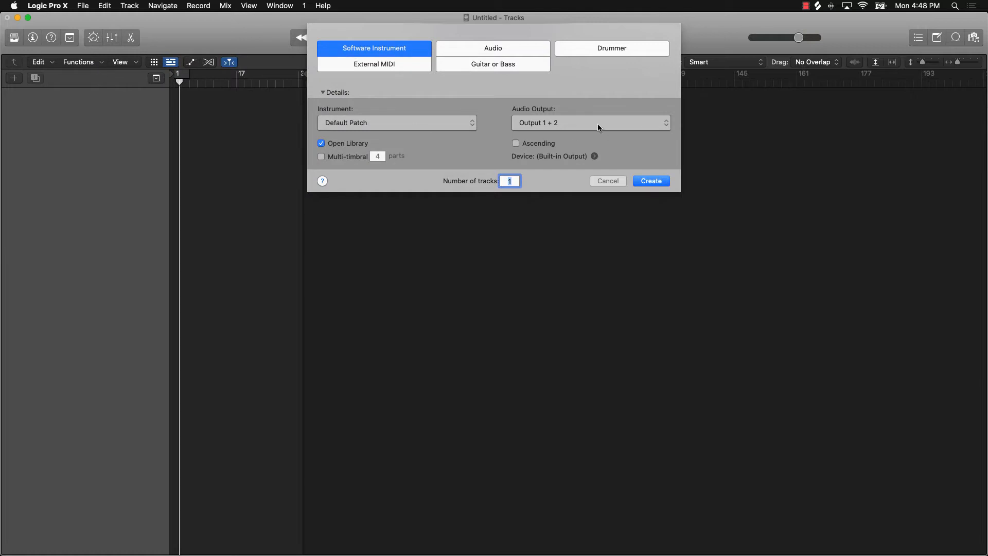
# Create the single software instrument track and extend the project's end marker well beyond bar 145
pyautogui.click(651, 181)
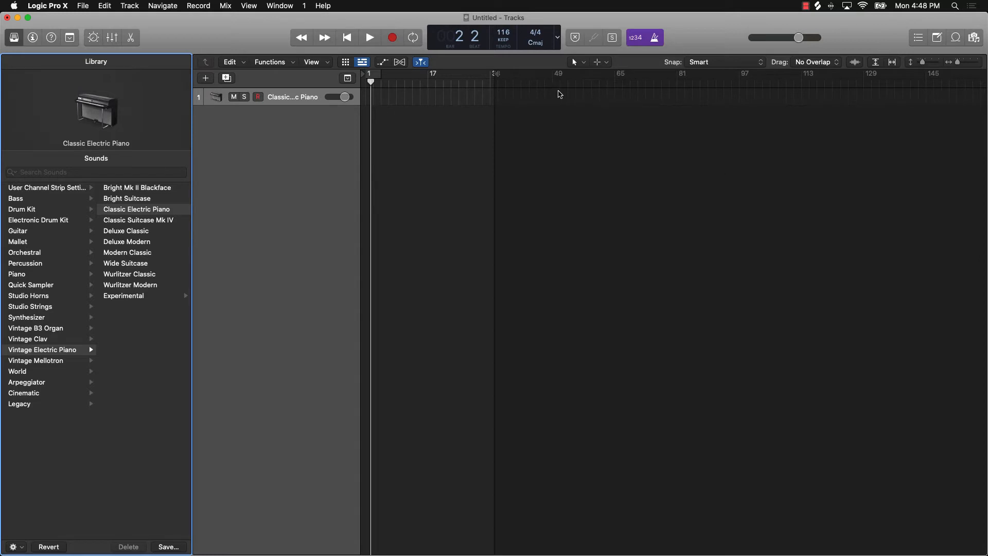
pyautogui.click(494, 77)
pyautogui.moveTo(495, 77)
pyautogui.mouseDown()
pyautogui.moveTo(914, 104)
pyautogui.moveTo(896, 108)
pyautogui.mouseUp()
pyautogui.hscroll(-3, 812, 130)
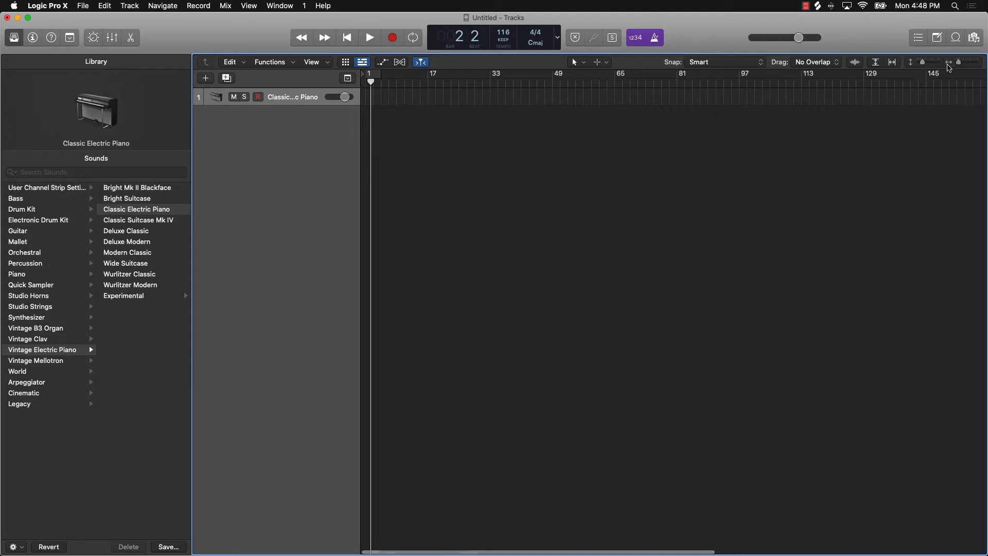
pyautogui.moveTo(960, 63); pyautogui.dragTo(929, 63)
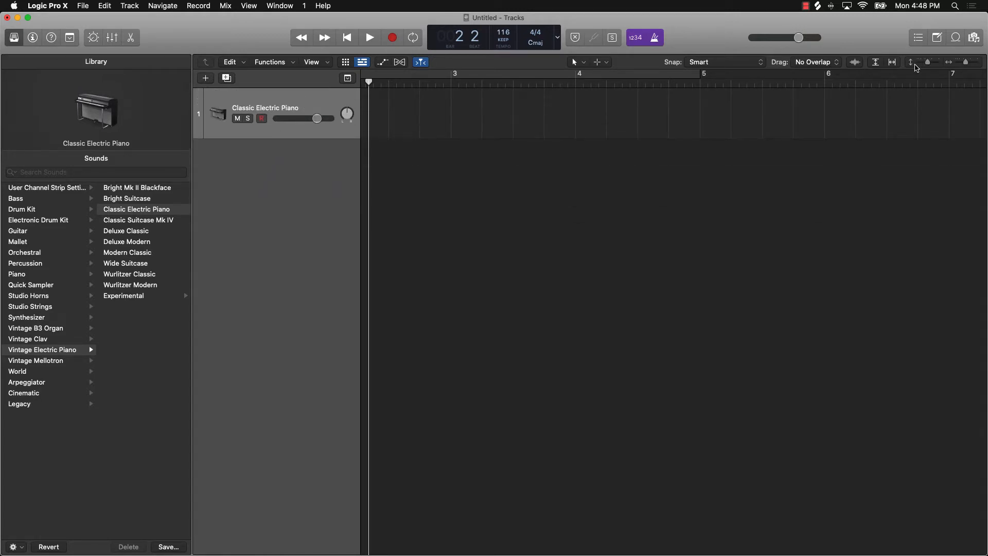
pyautogui.scroll(2, 761, 110)
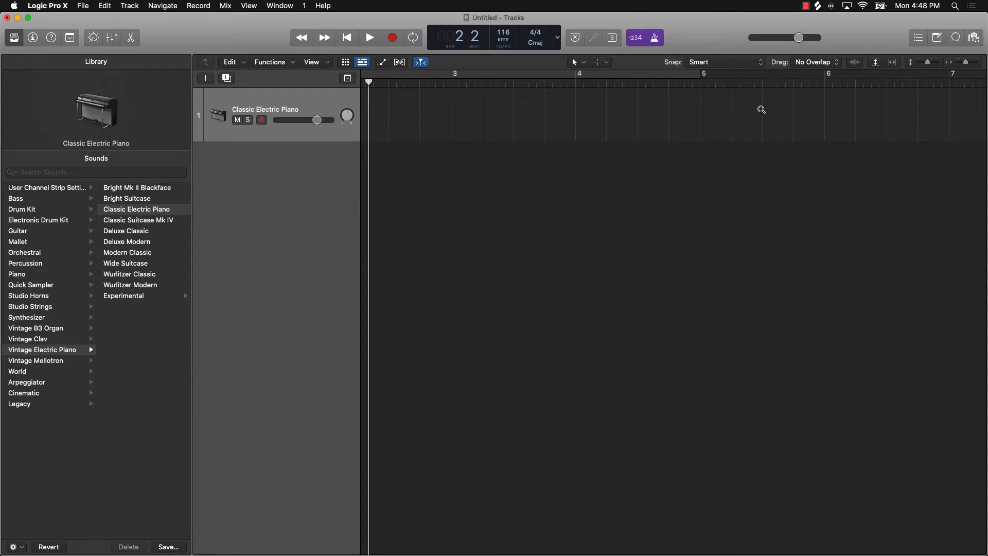
pyautogui.scroll(-10, 761, 109)
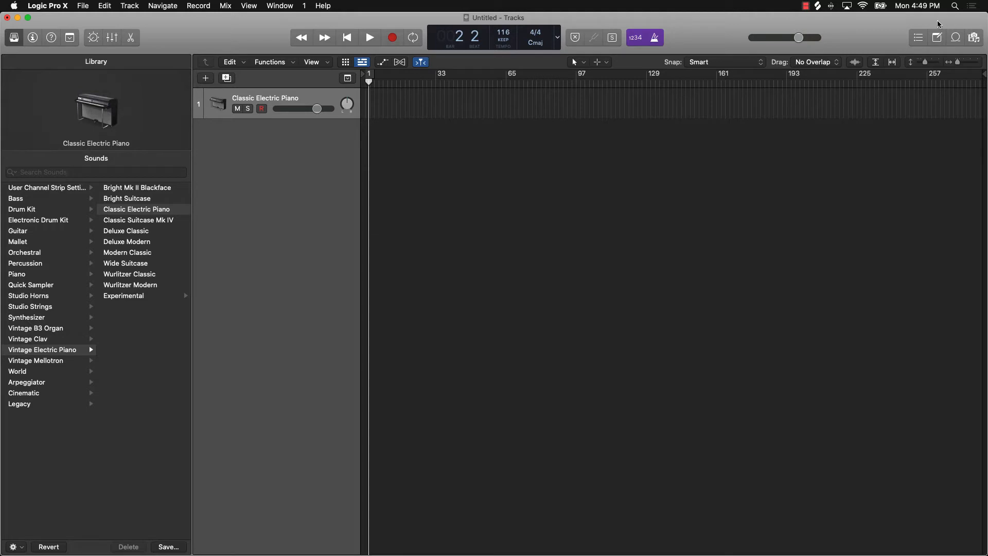
# Hide the Library and show the Inspector for the Classic Electric Piano track
pyautogui.moveTo(97, 85)
pyautogui.click(14, 38)
pyautogui.click(13, 37)
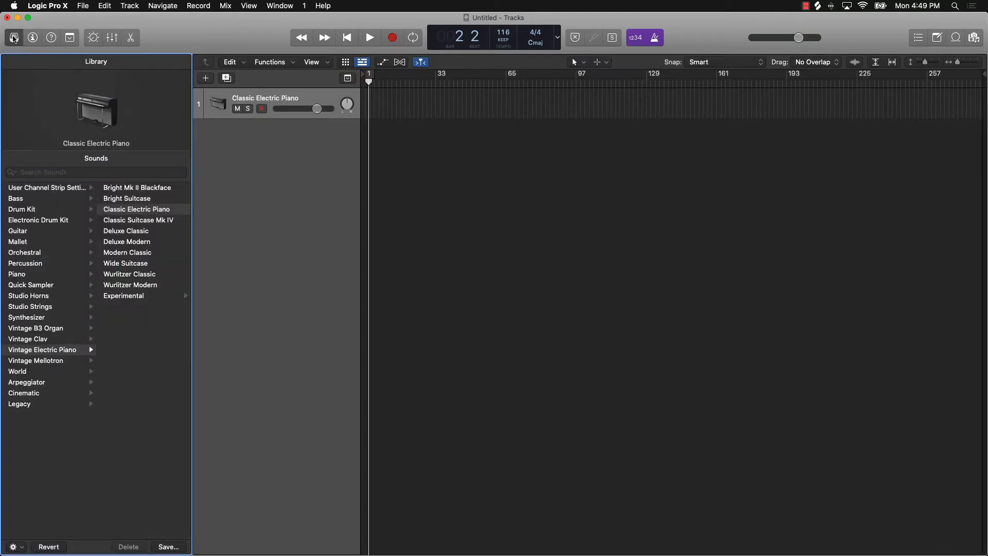
pyautogui.click(14, 37)
pyautogui.click(33, 37)
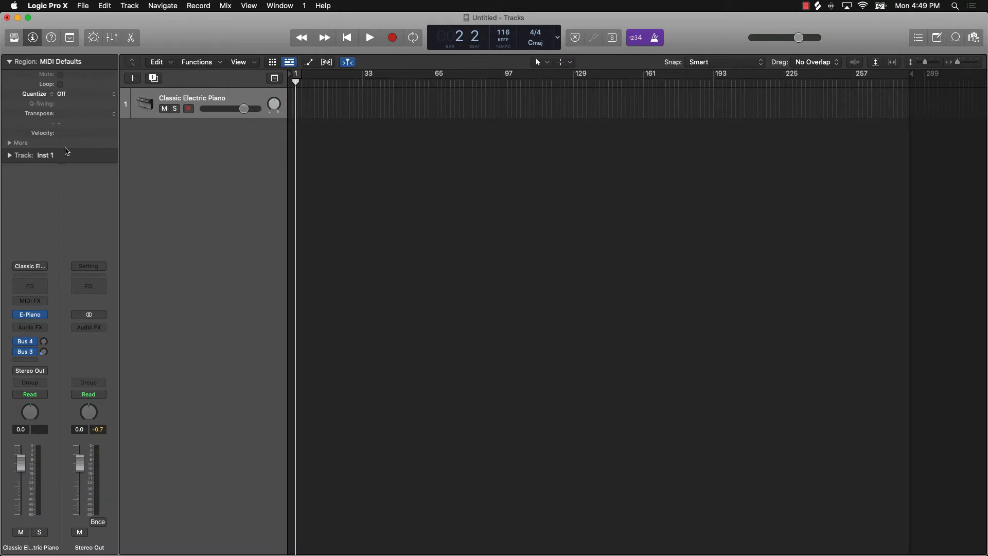
pyautogui.click(36, 39)
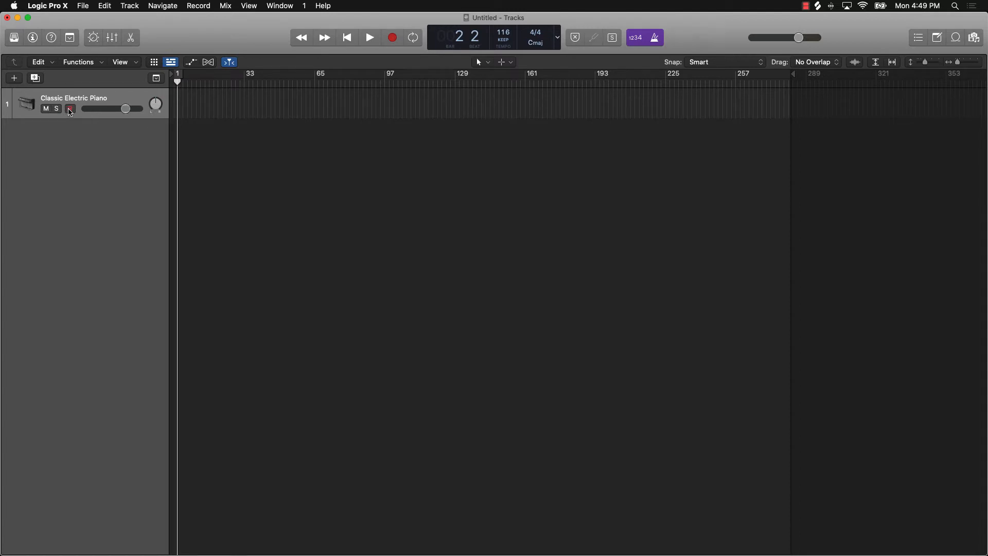
pyautogui.click(32, 38)
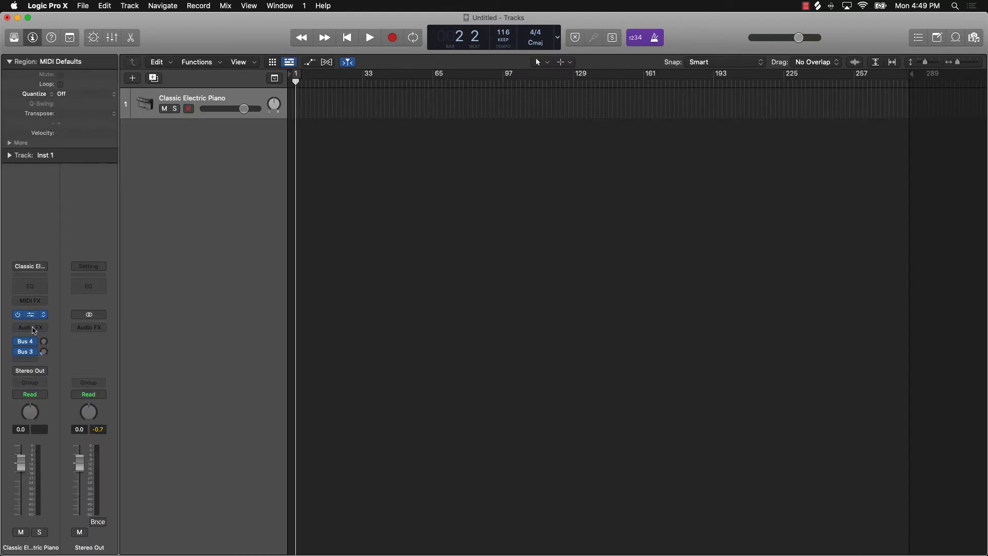
# Examine the audio effect plug-in categories for the Classic Electric Piano track and the Quantize values in its MIDI defaults
pyautogui.click(45, 328)
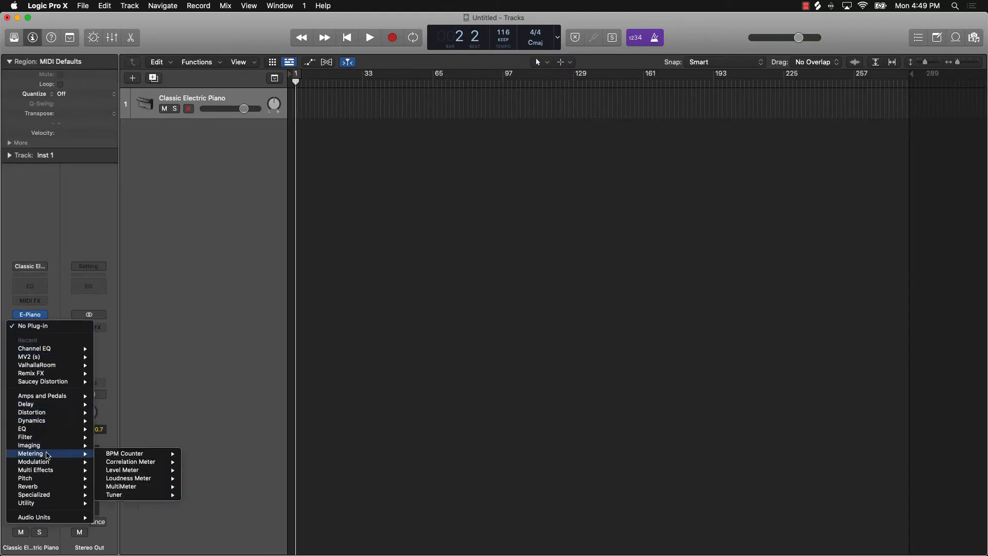
pyautogui.moveTo(94, 395)
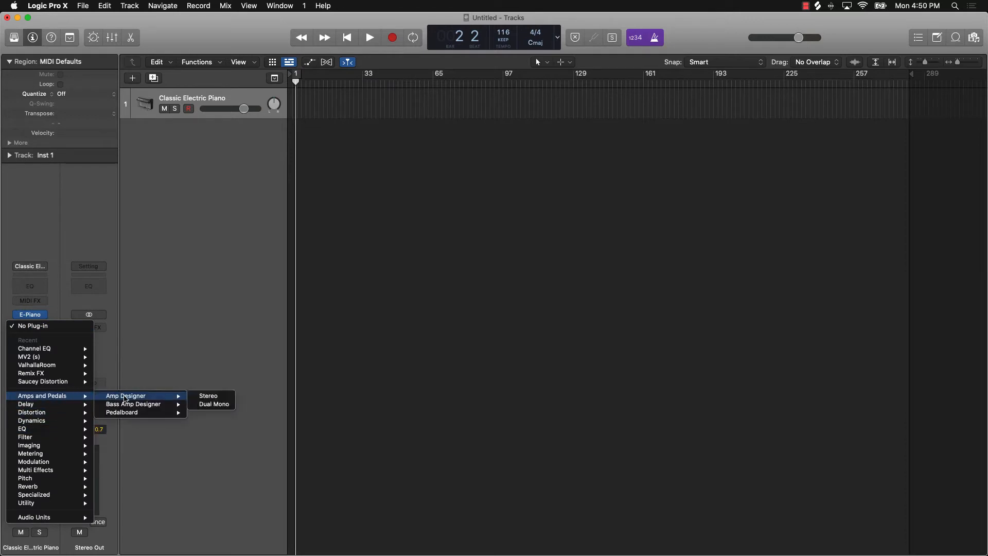
pyautogui.moveTo(78, 412)
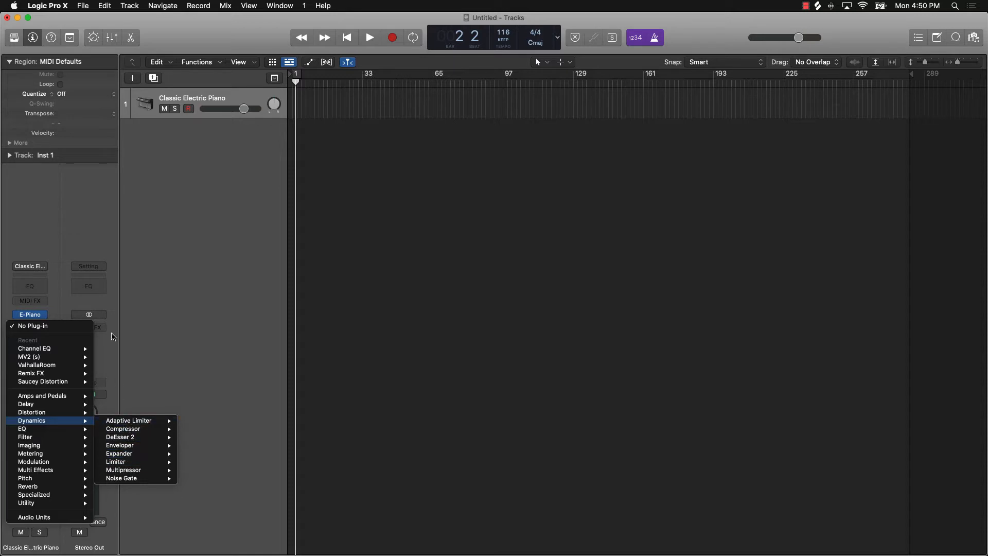
pyautogui.click(143, 263)
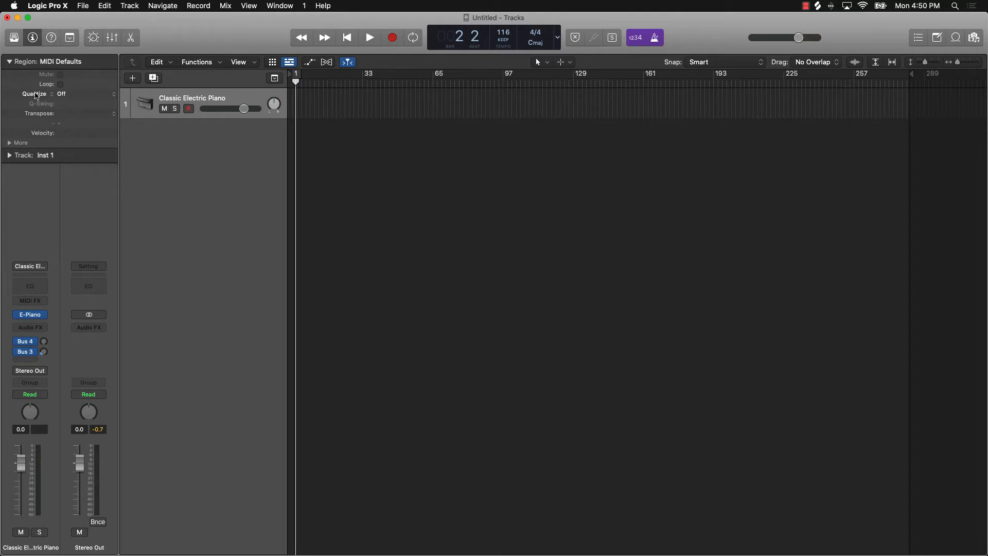
pyautogui.click(62, 94)
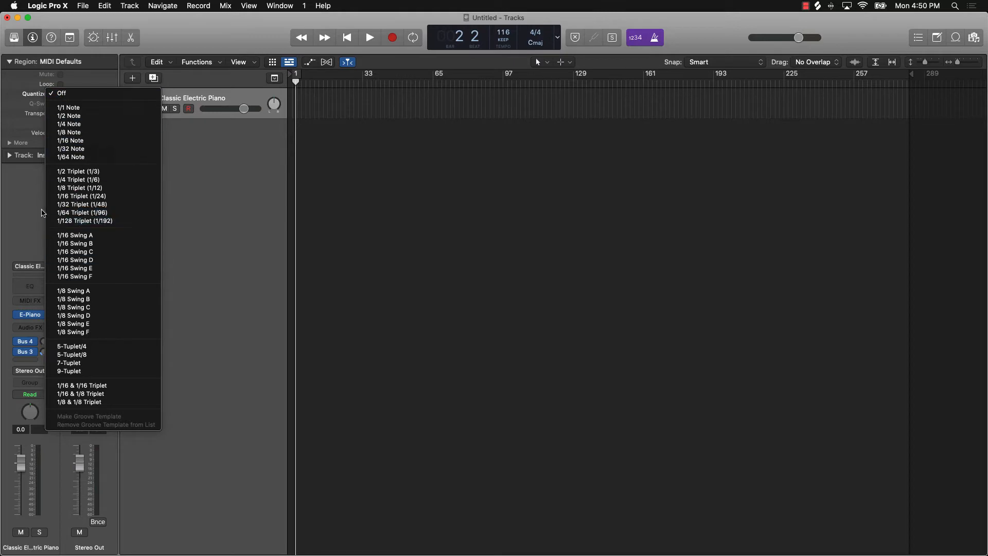
pyautogui.click(37, 181)
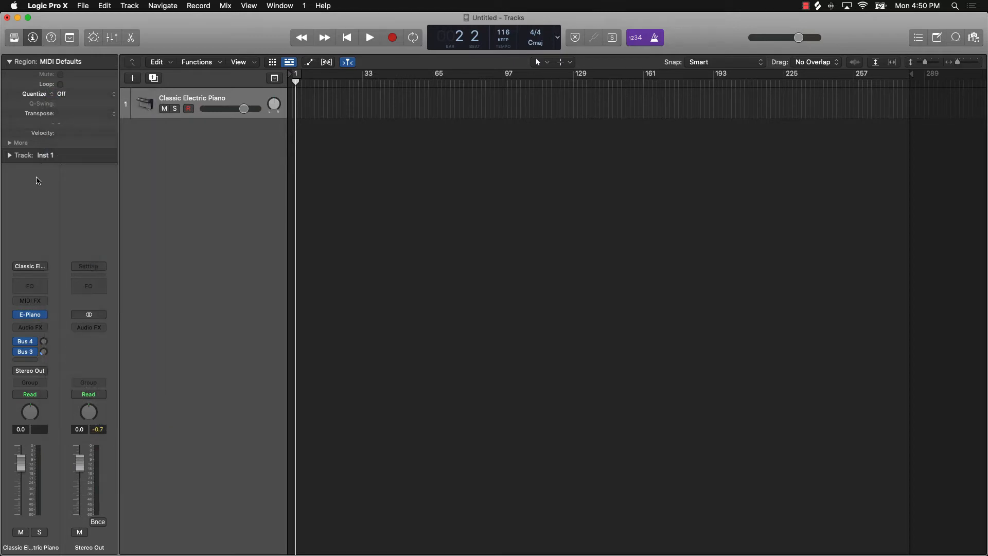
# Collapse the Region parameters in the Inspector and return the playhead to the start of the project
pyautogui.click(9, 61)
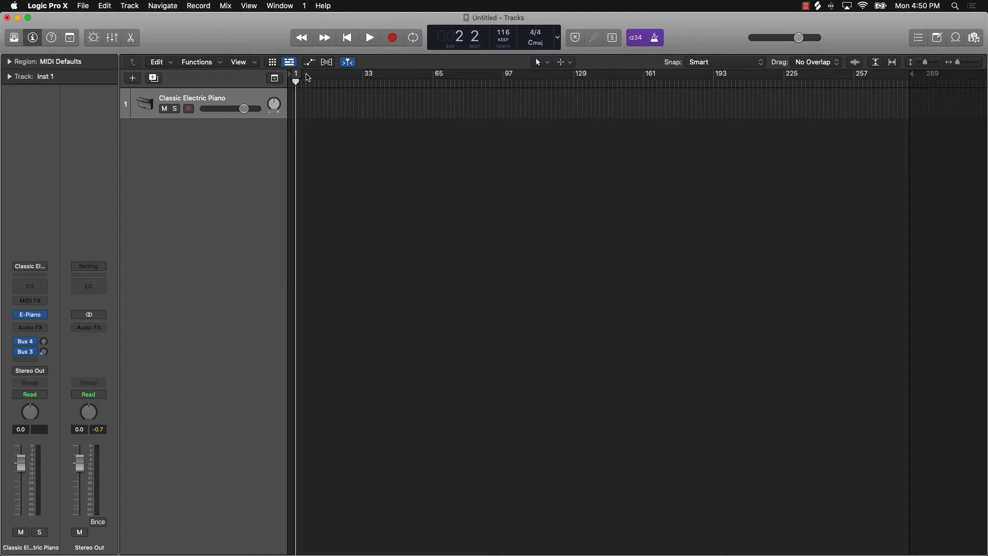
pyautogui.scroll(5, 322, 104)
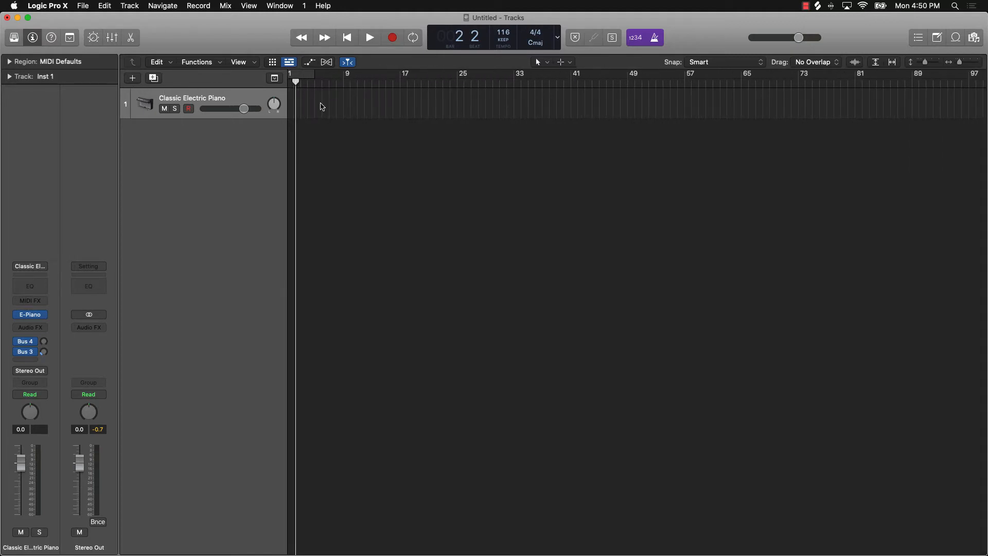
pyautogui.press('Return')
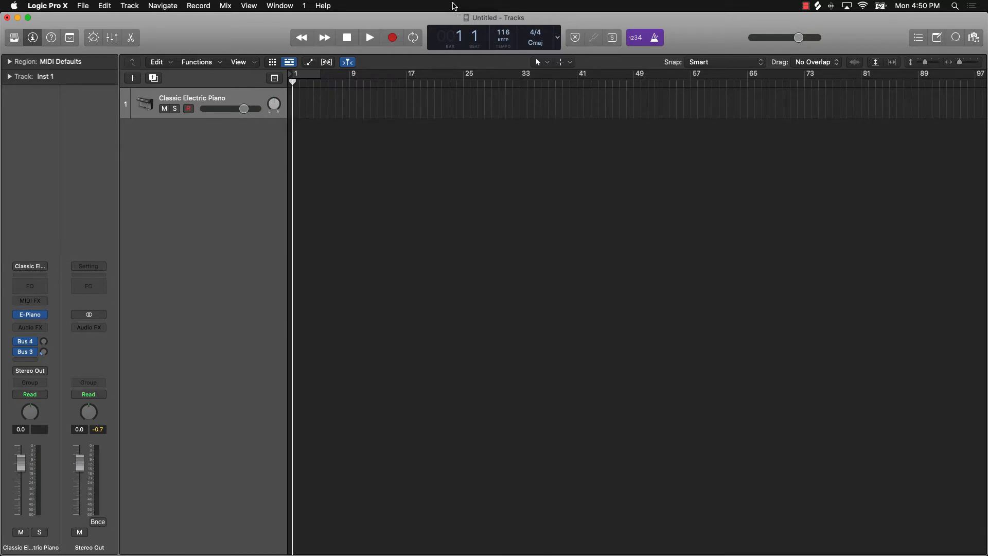
# Switch the control bar display to Beats & Time and move the playhead to bar 84
pyautogui.click(559, 38)
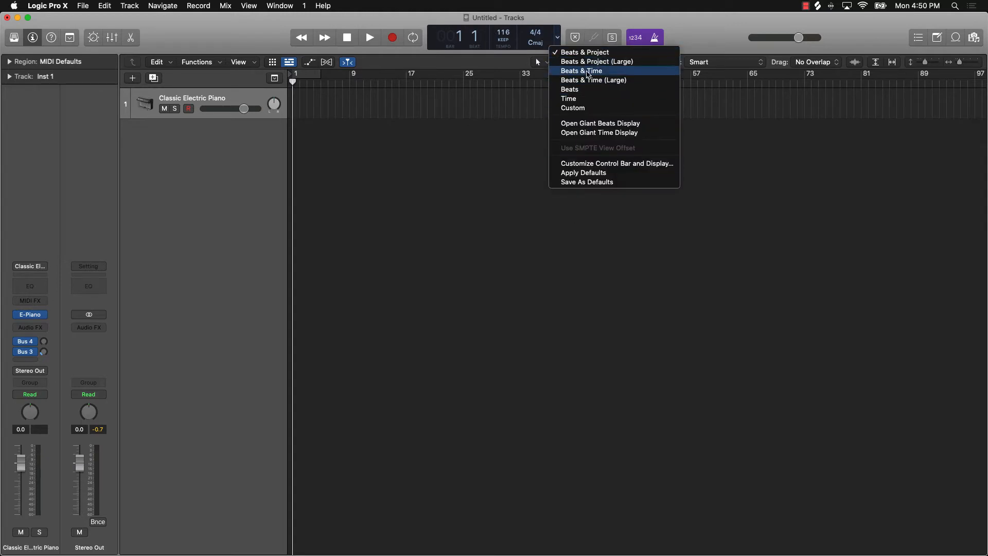
pyautogui.click(587, 74)
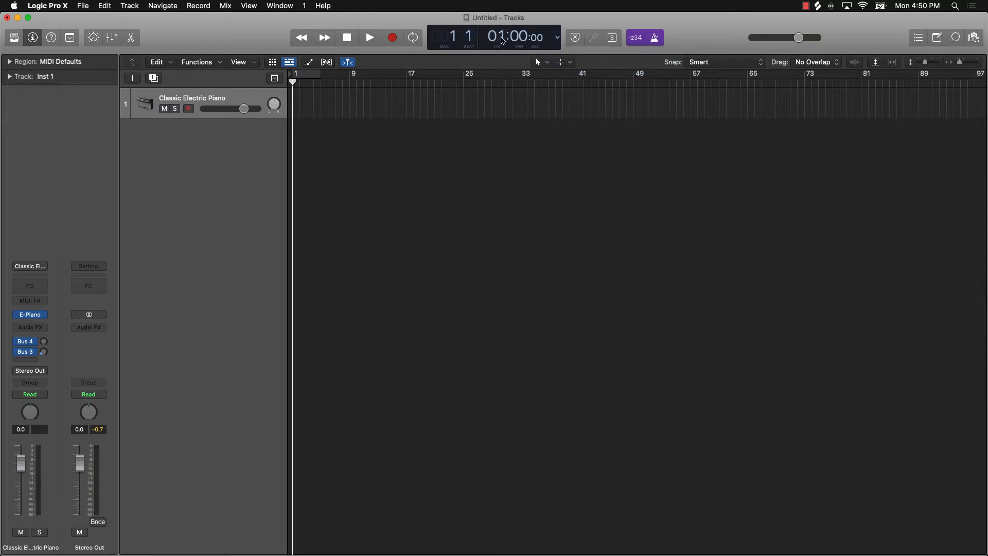
pyautogui.moveTo(586, 80); pyautogui.dragTo(566, 82)
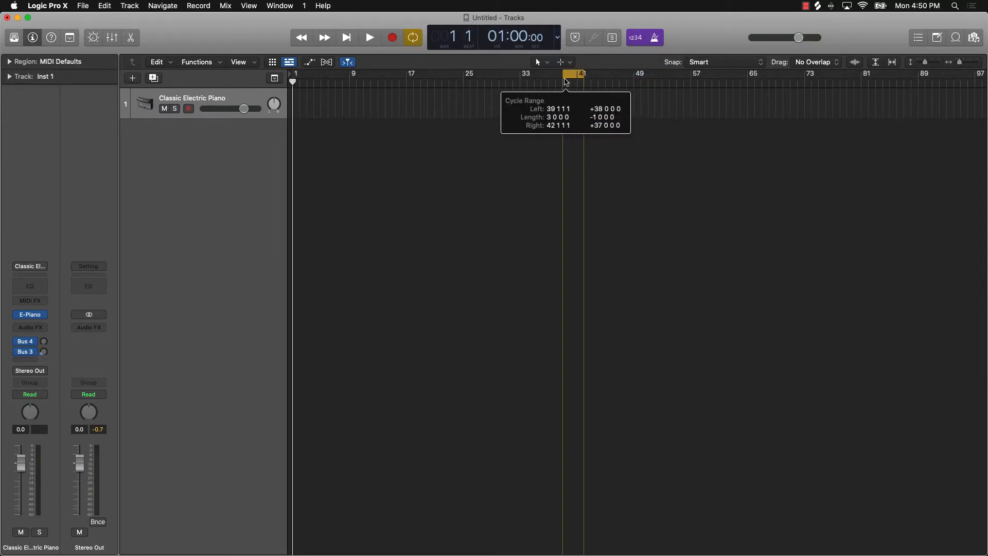
pyautogui.click(569, 75)
pyautogui.moveTo(462, 81); pyautogui.dragTo(883, 81)
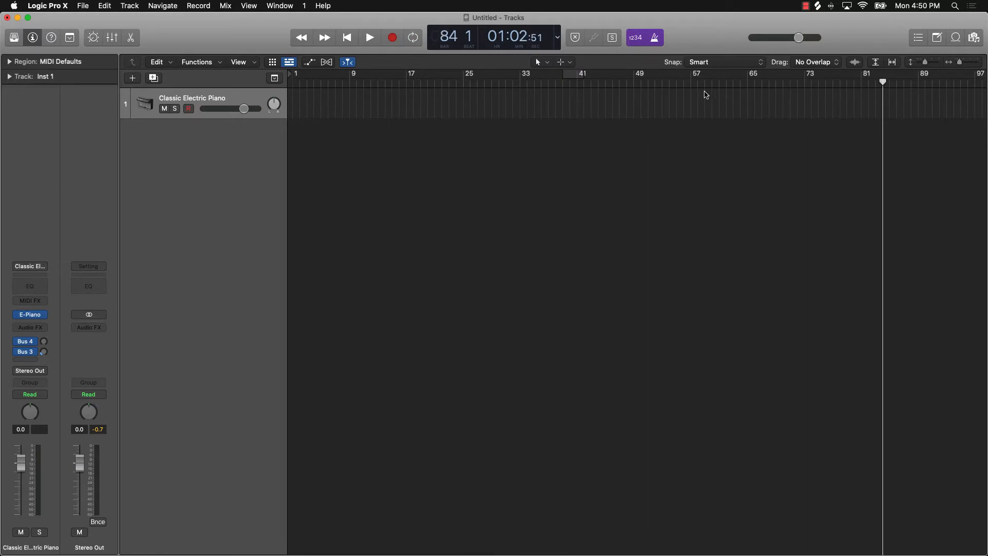
# Shorten the project by moving its end marker back to about bar 84
pyautogui.hscroll(10, 722, 96)
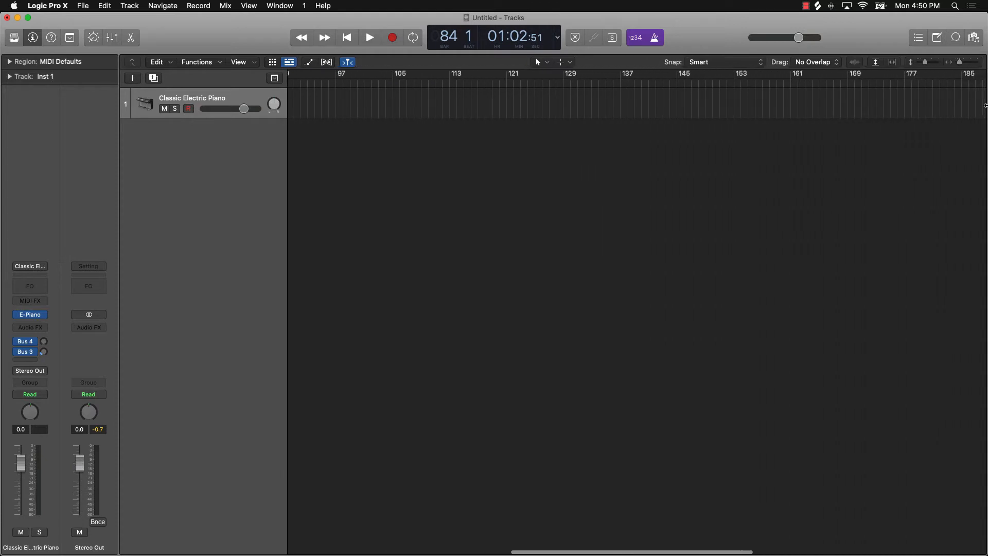
pyautogui.scroll(-5, 869, 109)
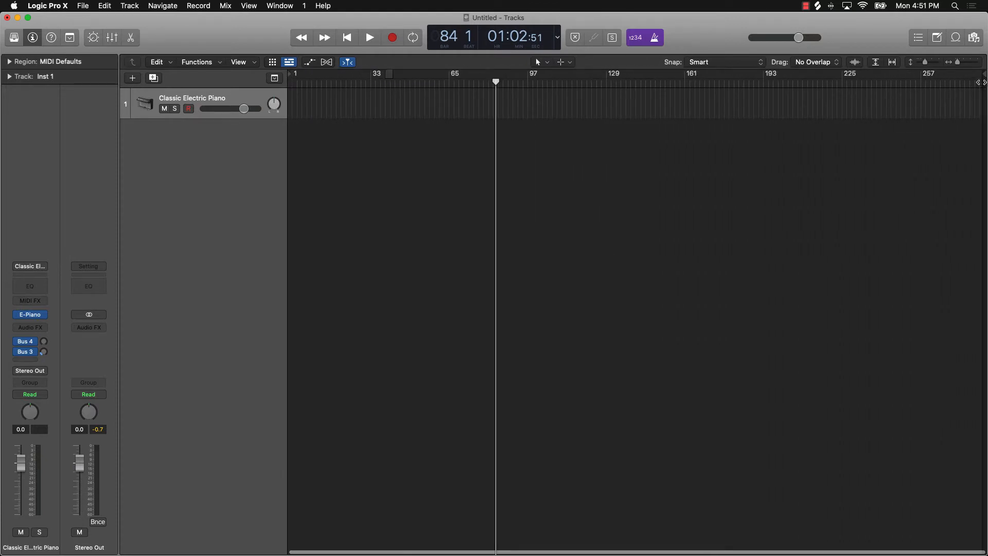
pyautogui.moveTo(981, 76)
pyautogui.mouseDown()
pyautogui.moveTo(642, 122)
pyautogui.moveTo(496, 132)
pyautogui.moveTo(475, 124)
pyautogui.mouseUp()
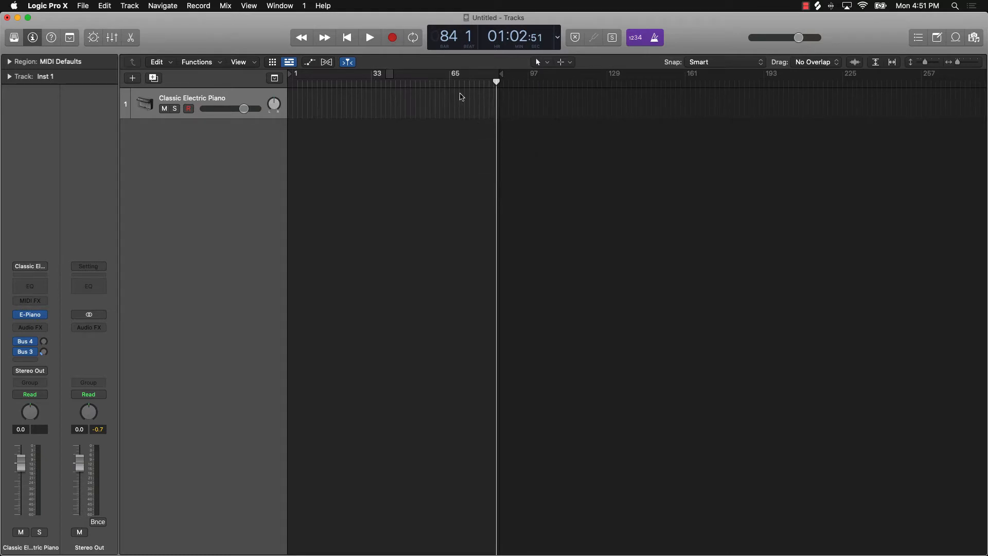
# Switch the control bar display to Beats & Project and set the project tempo to 130
pyautogui.click(557, 38)
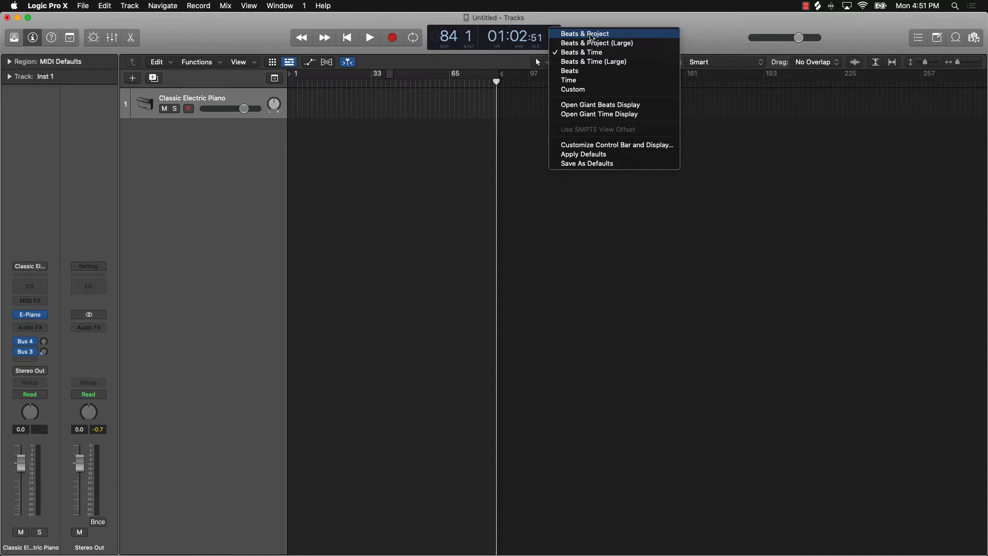
pyautogui.click(591, 34)
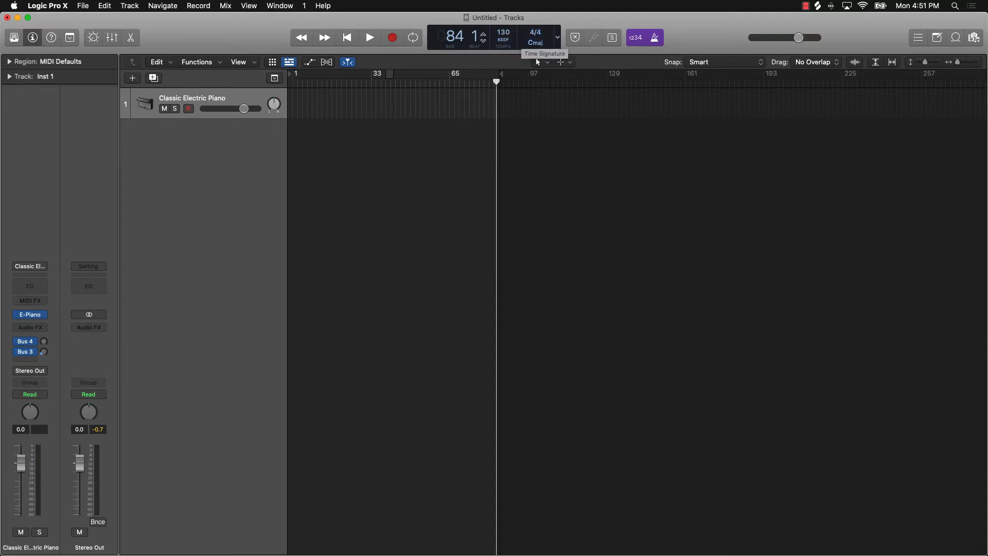
# Record a part about eight bars long on the Classic Electric Piano track from the start of the project
pyautogui.press('Return')
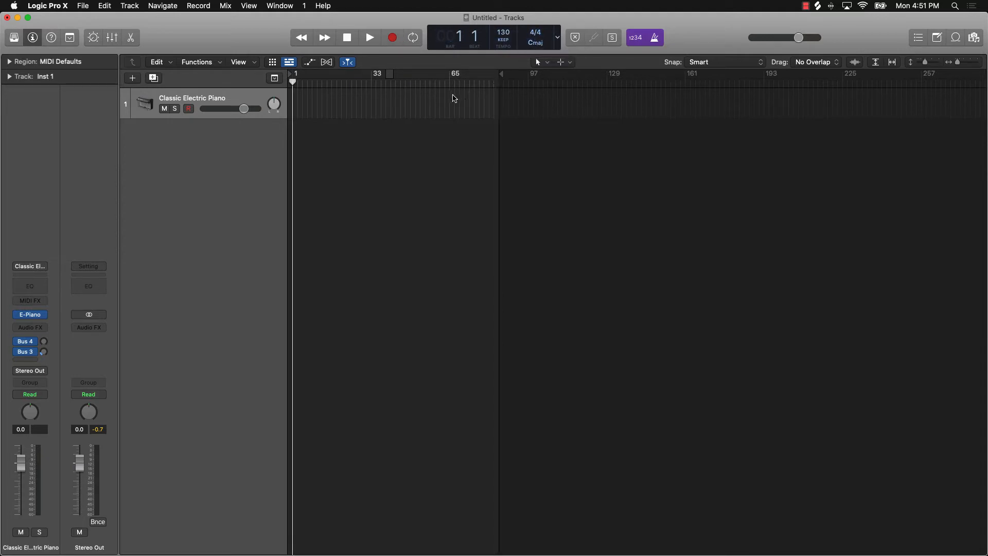
pyautogui.moveTo(292, 82)
pyautogui.mouseDown()
pyautogui.moveTo(395, 82)
pyautogui.moveTo(274, 84)
pyautogui.mouseUp()
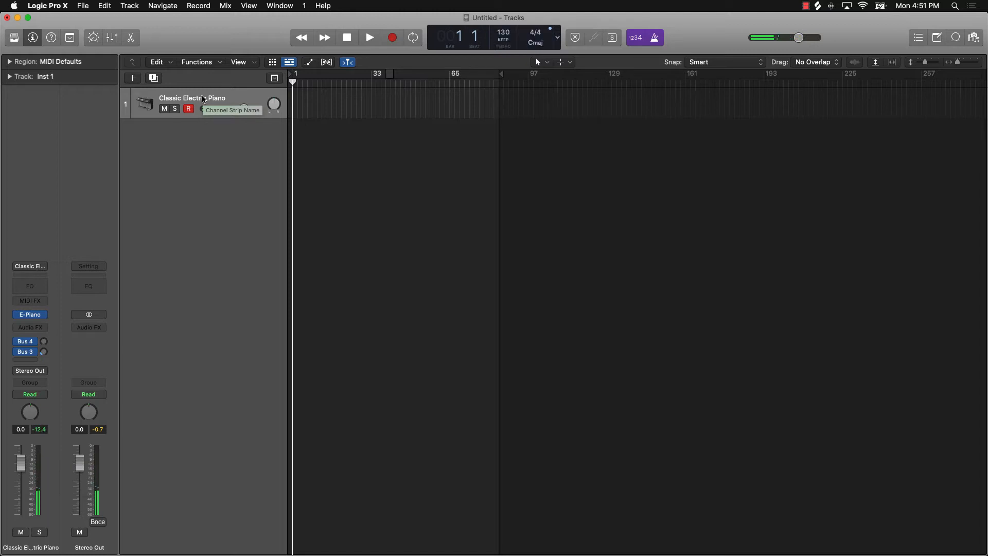
pyautogui.press('XF86AudioRaiseVolume')
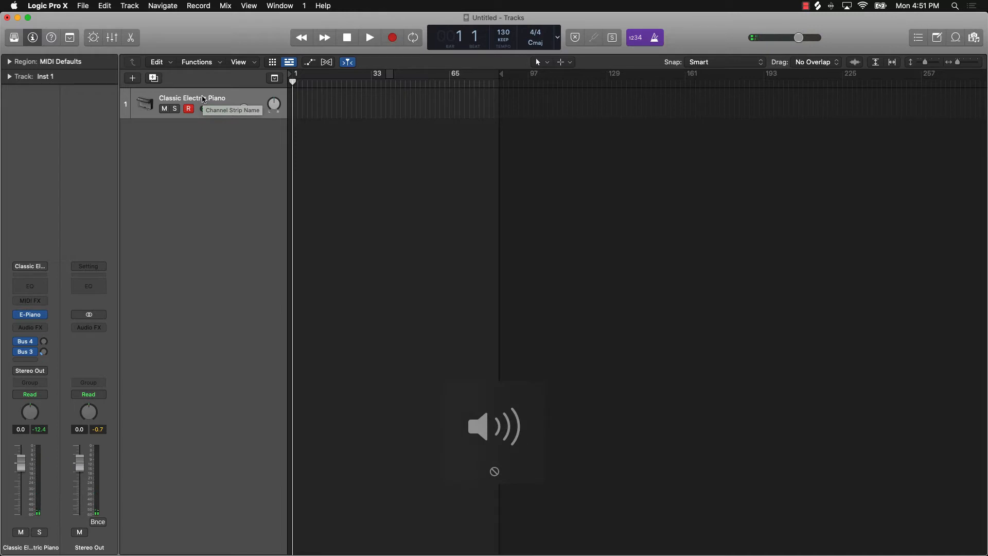
pyautogui.press('r')
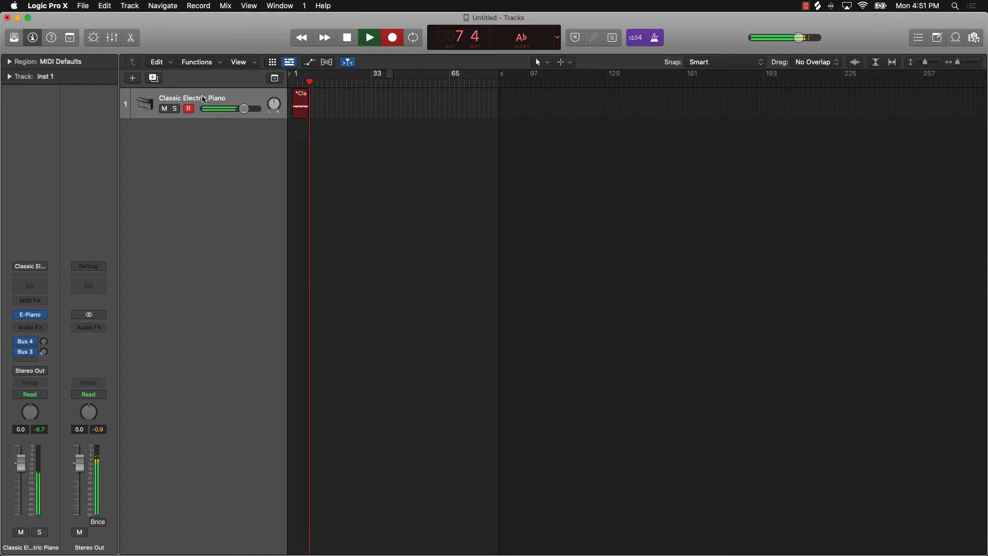
pyautogui.press('space')
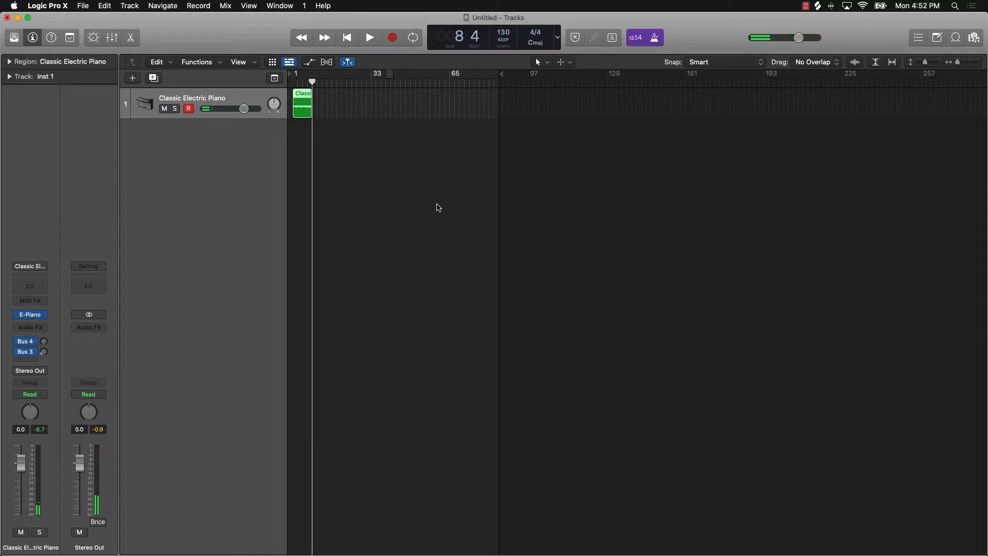
# Set an active cycle range over the recorded electric piano region, from bar 1 to bar 9
pyautogui.scroll(-2, 437, 204)
pyautogui.hscroll(5, 437, 204)
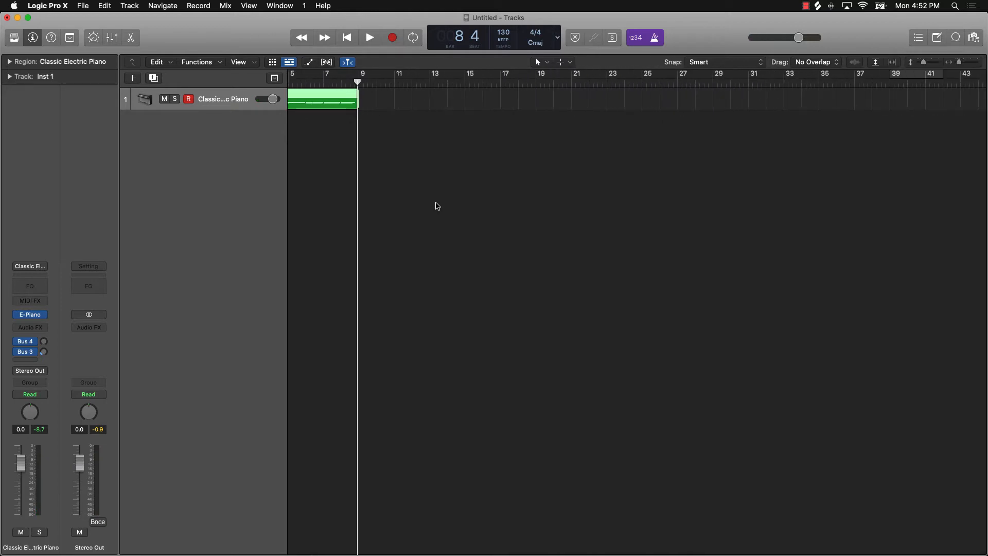
pyautogui.hscroll(-5, 432, 202)
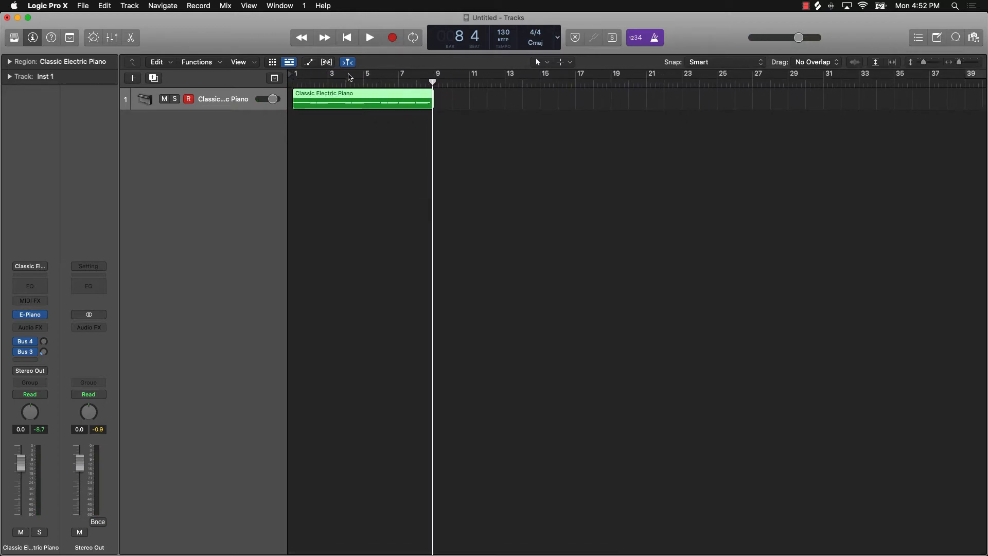
pyautogui.moveTo(296, 77); pyautogui.dragTo(432, 77)
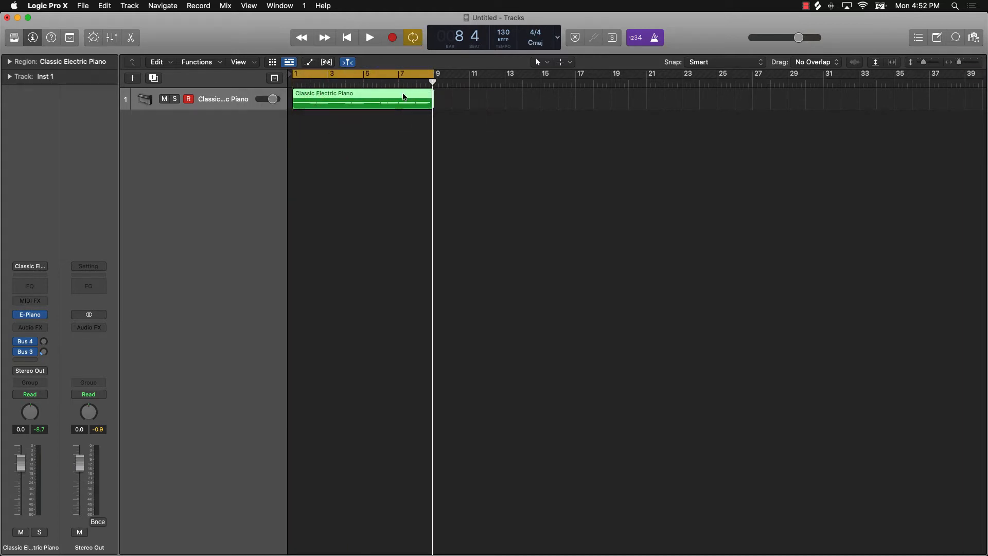
# Turn off both the metronome click and the count-in
pyautogui.click(657, 41)
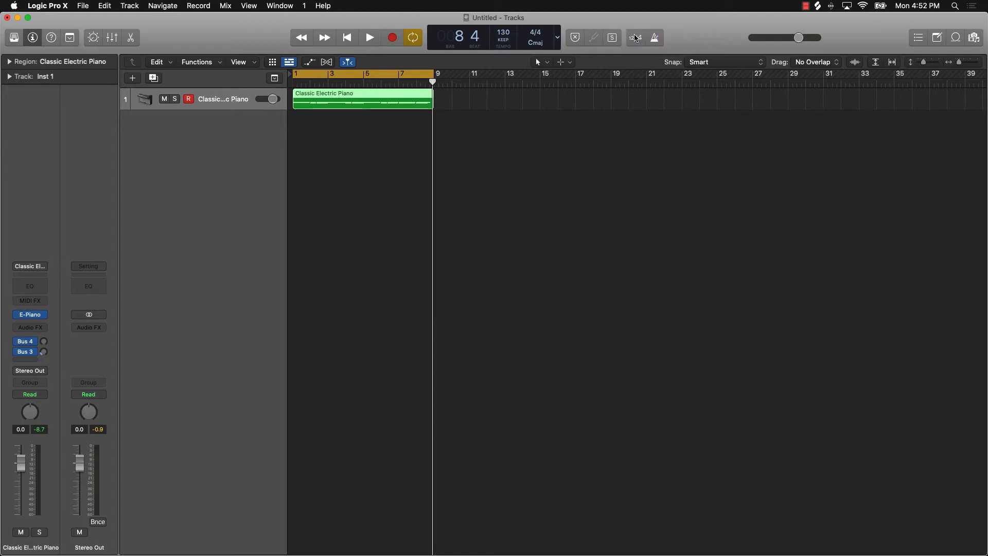
pyautogui.click(640, 43)
pyautogui.click(640, 44)
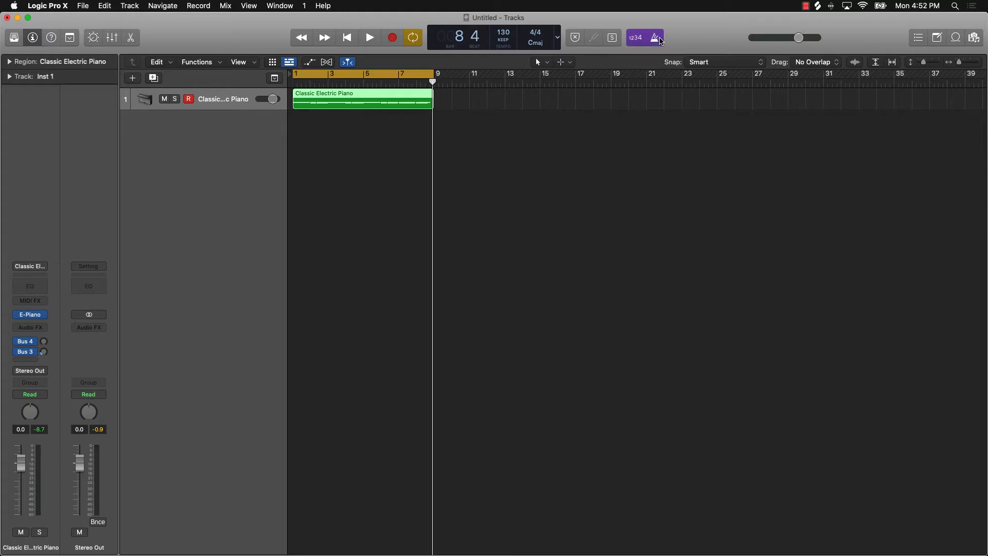
pyautogui.click(661, 41)
pyautogui.click(640, 42)
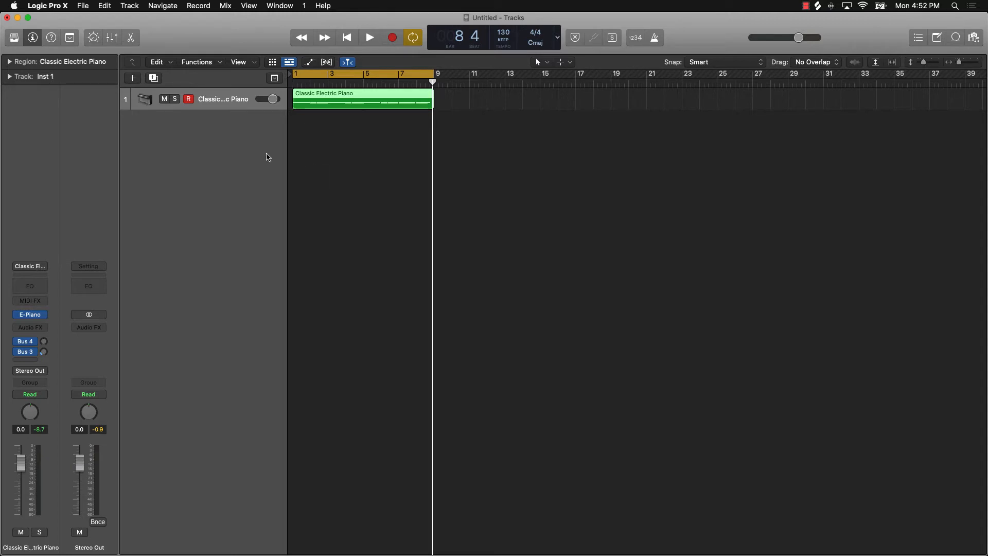
# Open the recorded region in the Piano Roll, quantize all its notes to 1/16 Swing A and audition the result
pyautogui.click(131, 38)
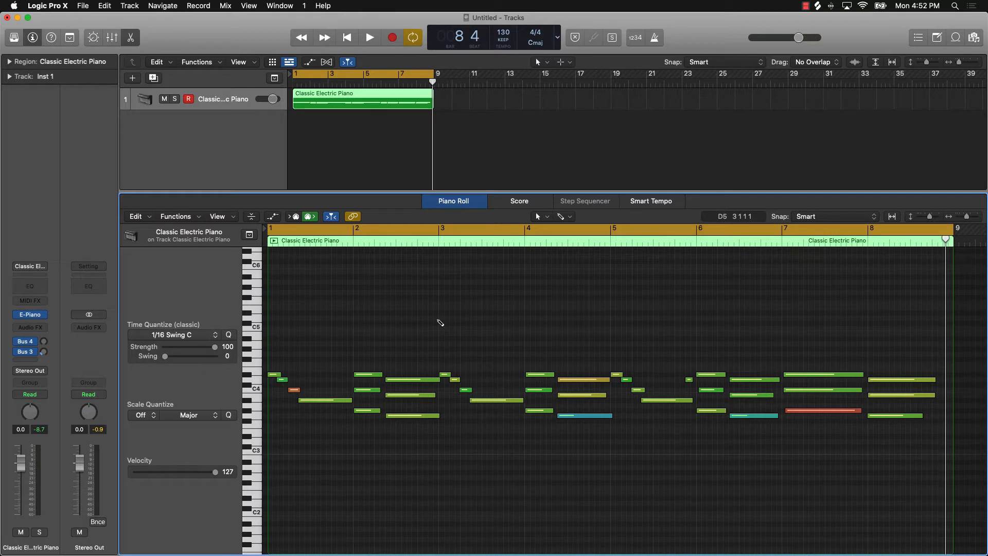
pyautogui.press('super+a')
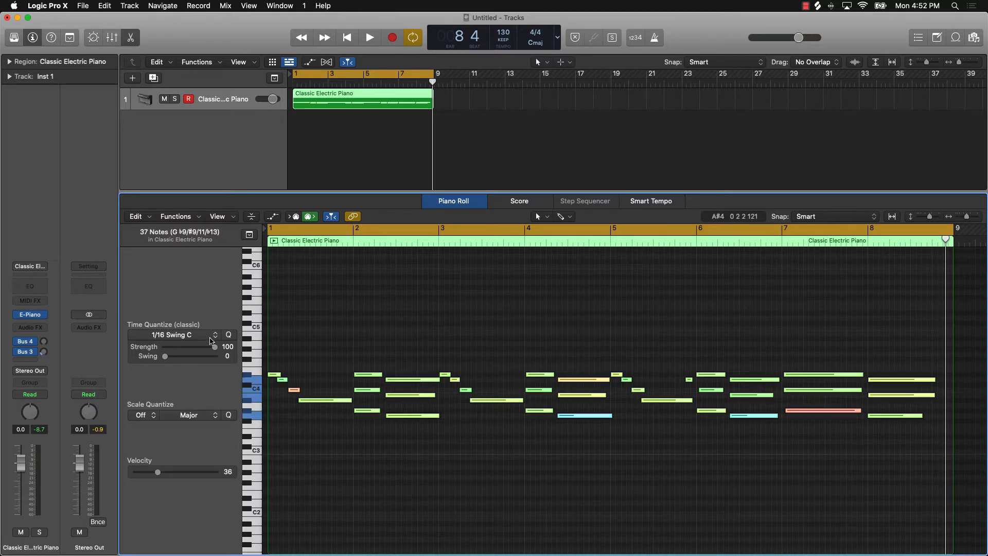
pyautogui.click(212, 335)
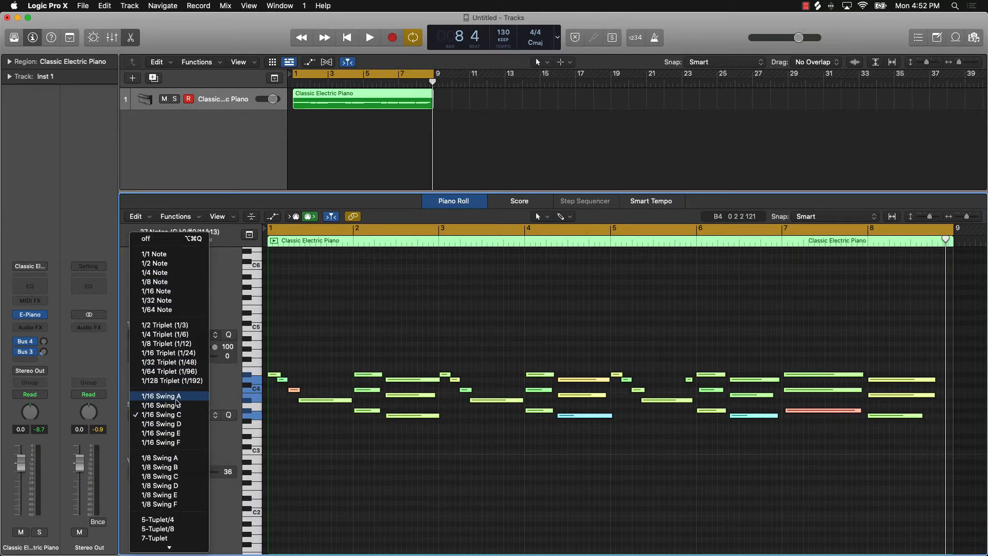
pyautogui.click(177, 400)
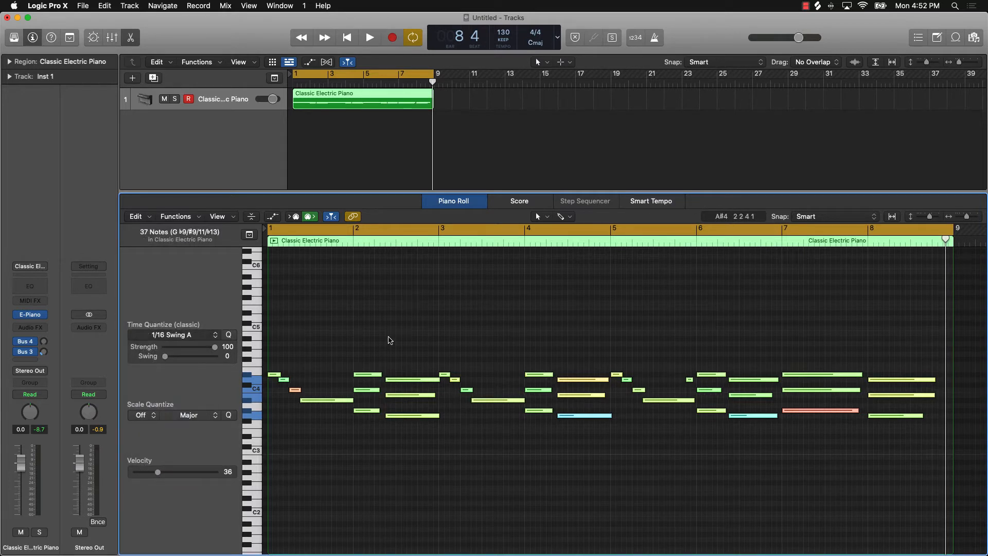
pyautogui.press('space')
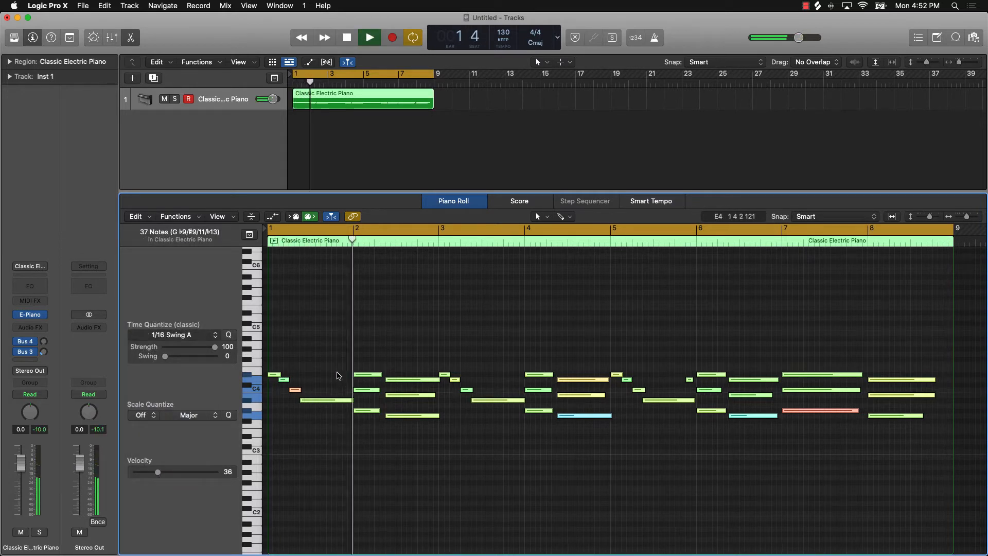
pyautogui.press('space')
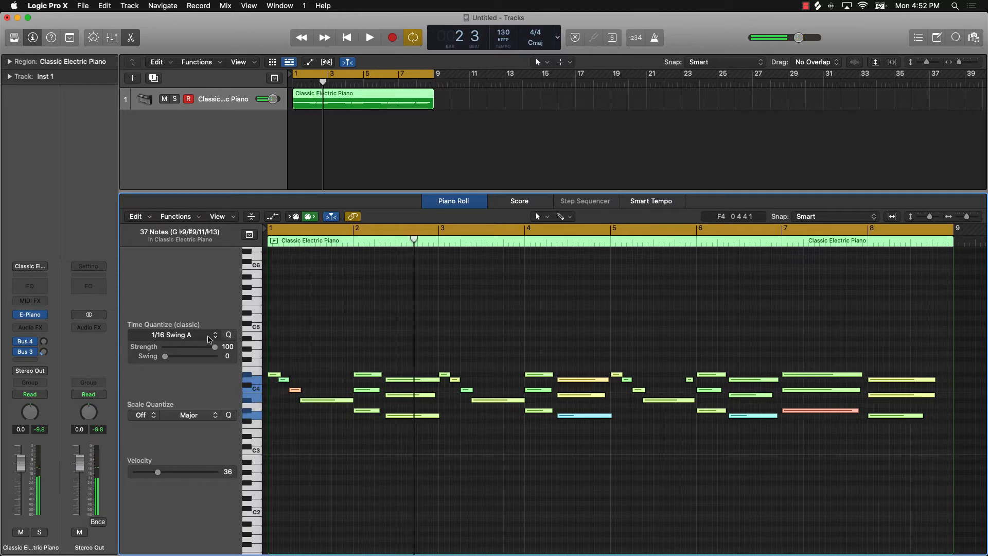
# Set the time quantize of the selected notes to 1/16 Swing D and audition the result
pyautogui.click(210, 339)
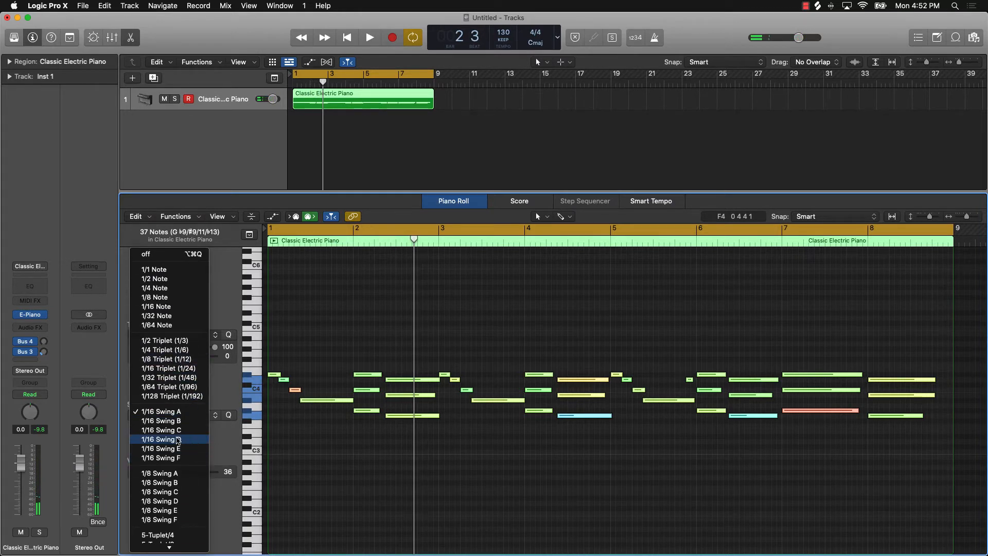
pyautogui.click(178, 439)
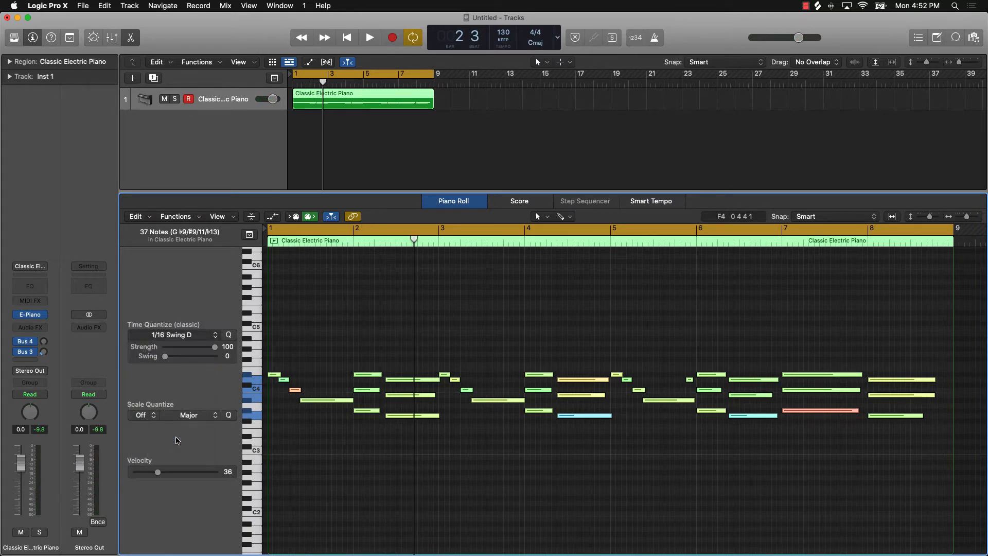
pyautogui.press('space')
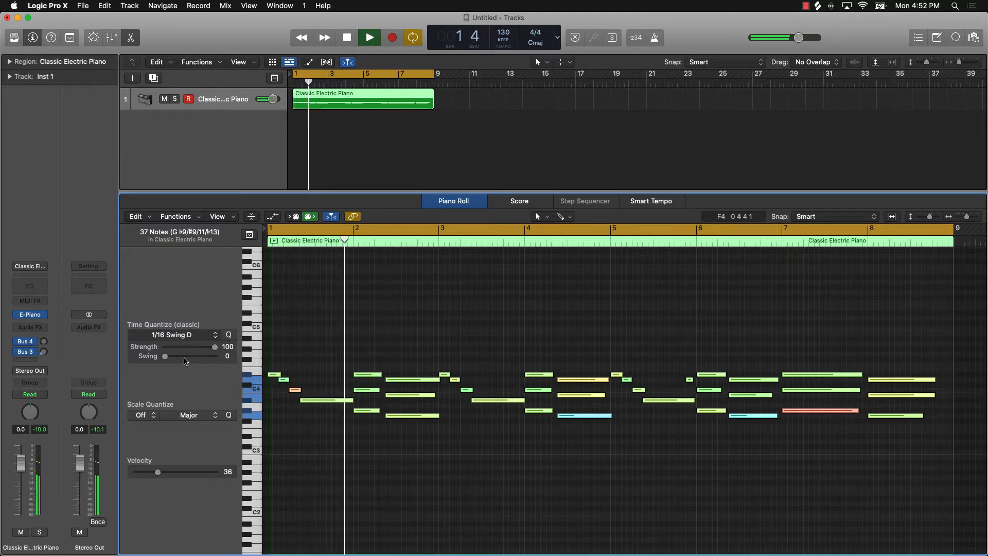
pyautogui.press('space')
# Set the quantize swing amount of the selected notes to 37 and play the region back
pyautogui.moveTo(165, 356); pyautogui.dragTo(184, 358)
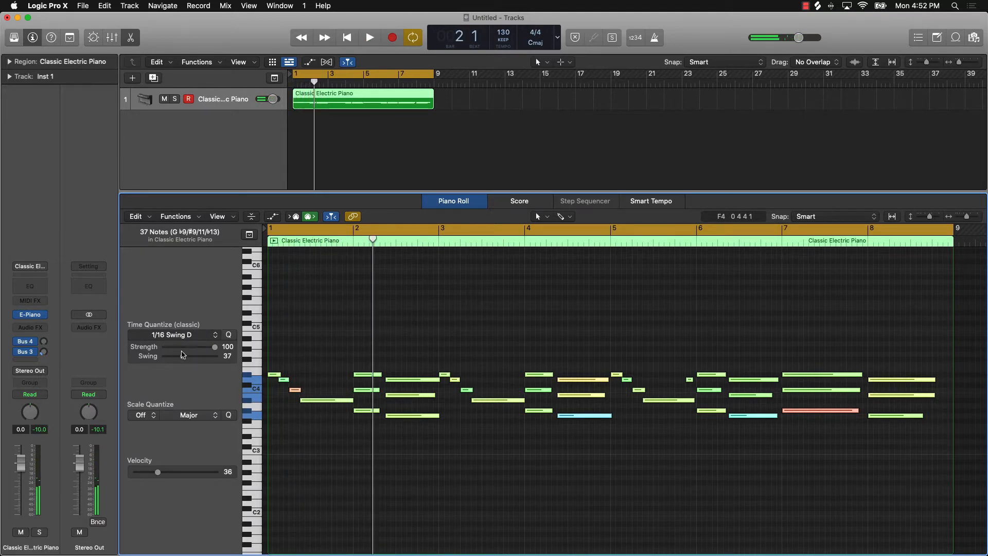
pyautogui.press('space')
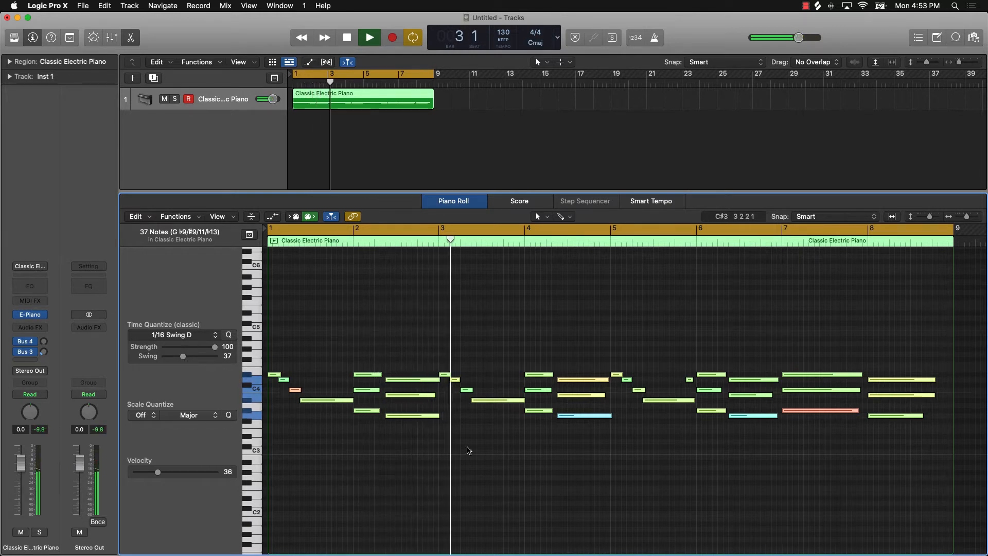
pyautogui.press('space')
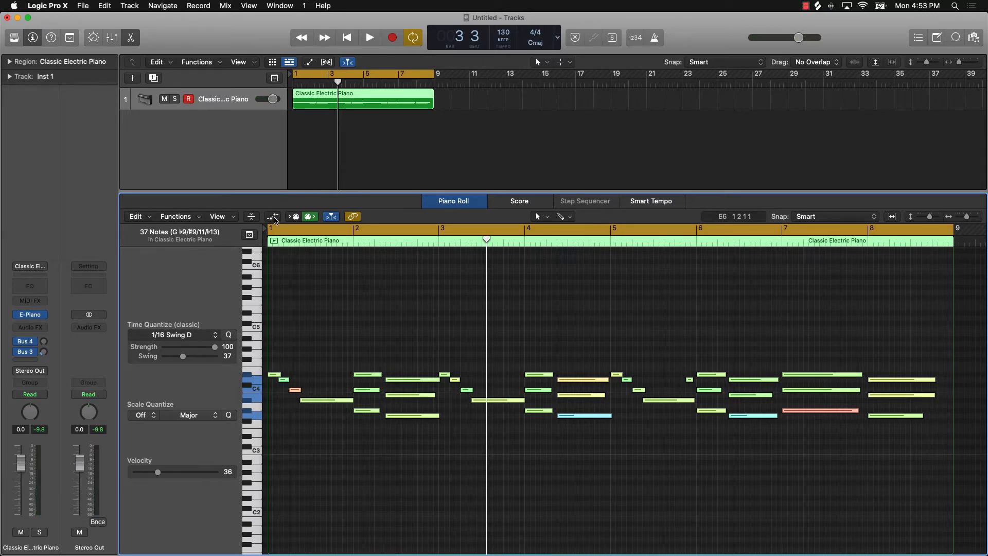
# Show the Automation/MIDI area in the Piano Roll and review its parameter choices, keeping Note Velocity displayed
pyautogui.click(274, 217)
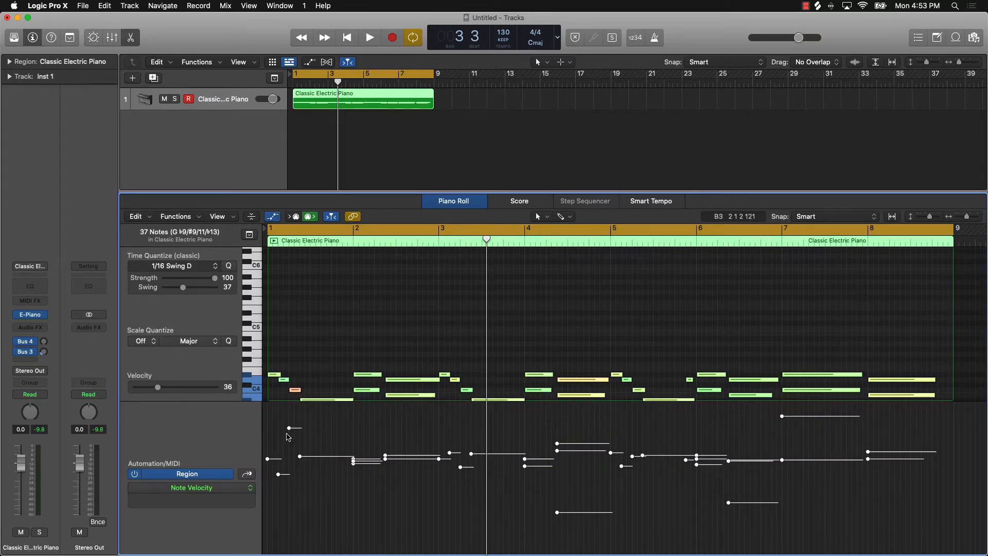
pyautogui.click(216, 488)
pyautogui.moveTo(219, 491)
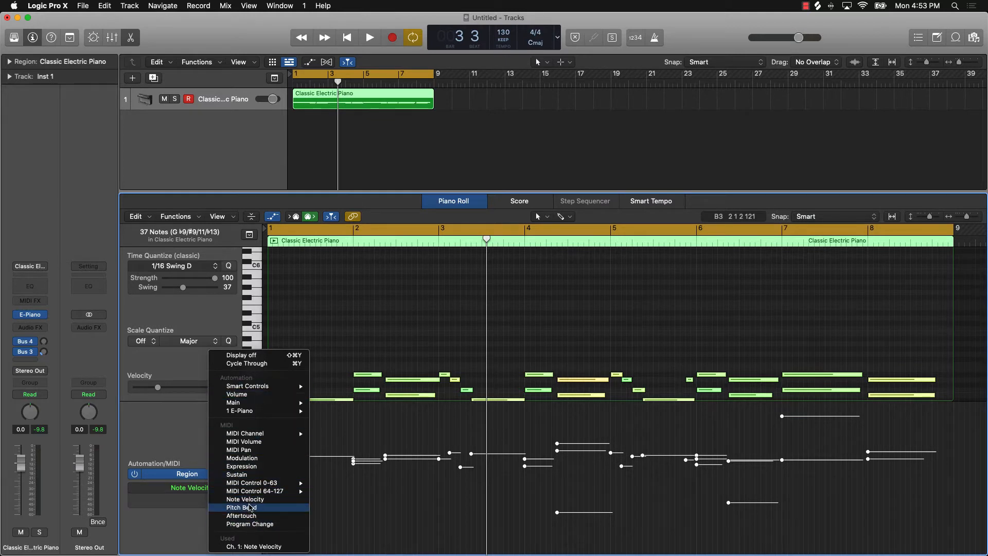
pyautogui.click(214, 499)
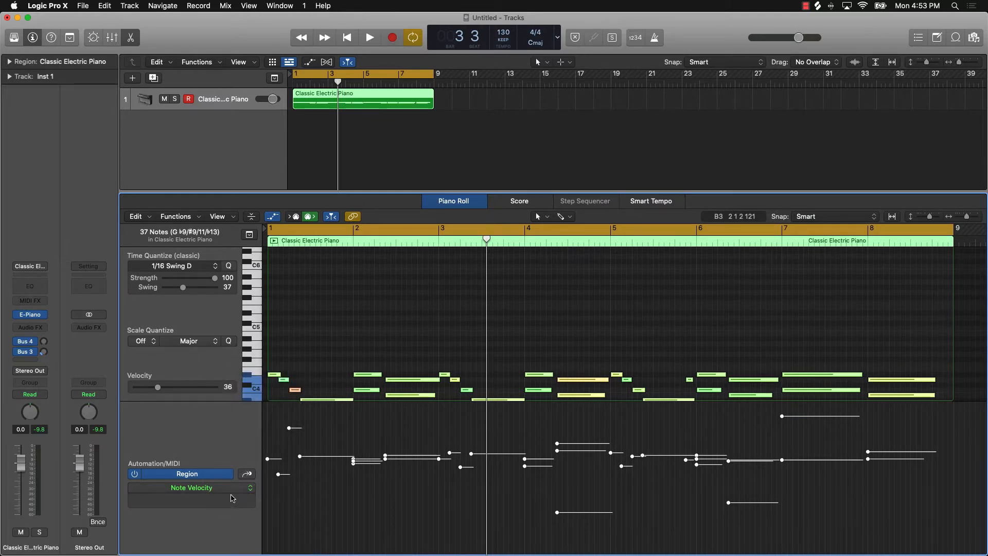
# Even out the velocities of the stray notes in bars 1, 4 and 7 one by one in the Note Velocity lane
pyautogui.click(292, 443)
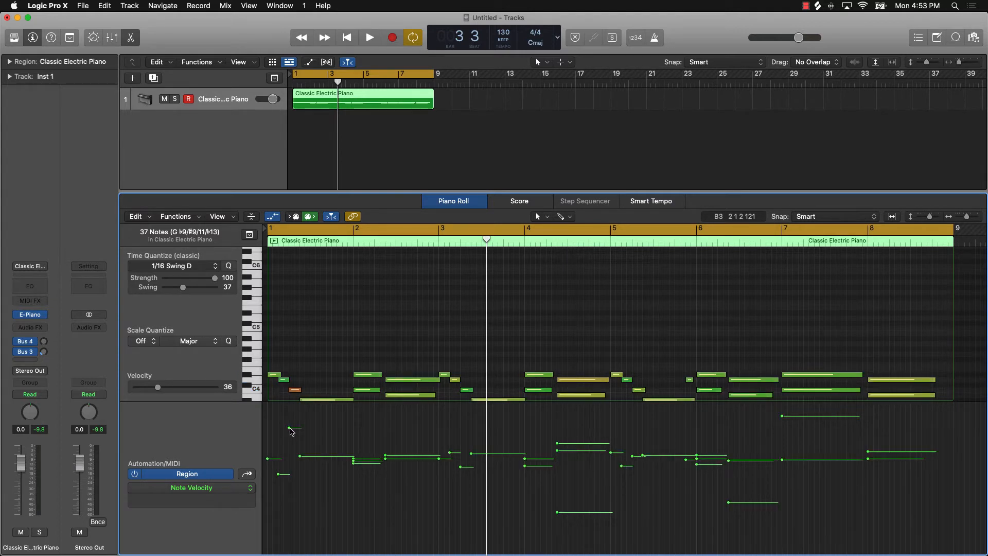
pyautogui.moveTo(292, 432); pyautogui.dragTo(290, 453)
pyautogui.moveTo(557, 443); pyautogui.dragTo(557, 449)
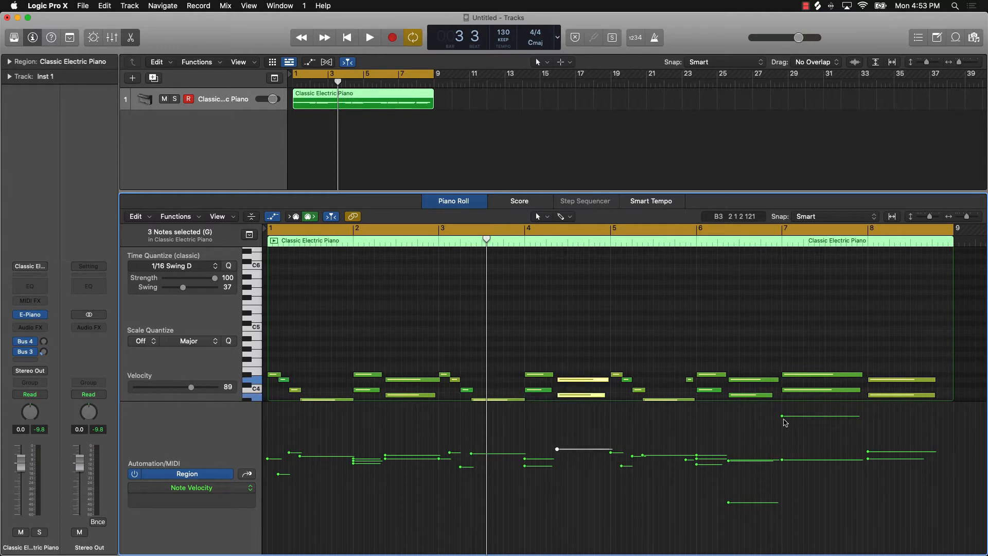
pyautogui.moveTo(783, 416)
pyautogui.mouseDown()
pyautogui.moveTo(783, 457)
pyautogui.moveTo(783, 426)
pyautogui.mouseUp()
# Raise the velocity of all 37 notes to the top of the range and play the region at a lower track volume of -15.2 dB
pyautogui.click(671, 491)
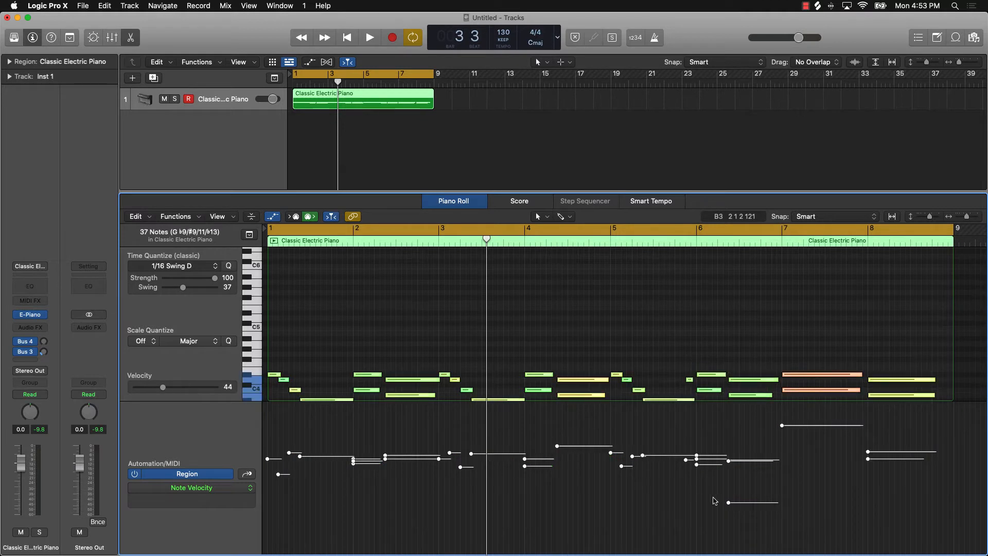
pyautogui.moveTo(728, 503); pyautogui.dragTo(726, 294)
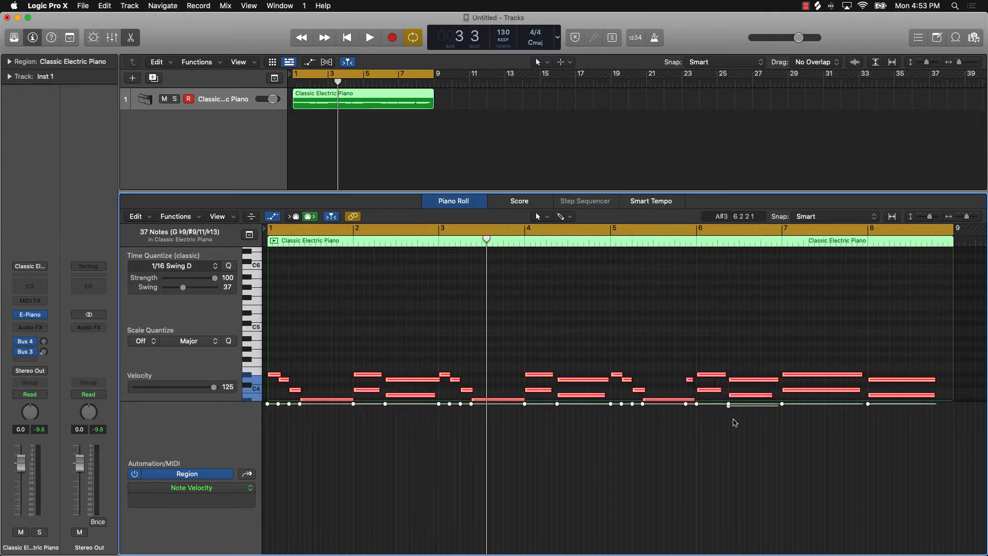
pyautogui.click(730, 406)
pyautogui.moveTo(275, 103); pyautogui.dragTo(266, 105)
pyautogui.press('space')
# Lower the velocity of all the notes to 74, deselect them and audition the result
pyautogui.moveTo(309, 404); pyautogui.dragTo(304, 462)
pyautogui.press('space')
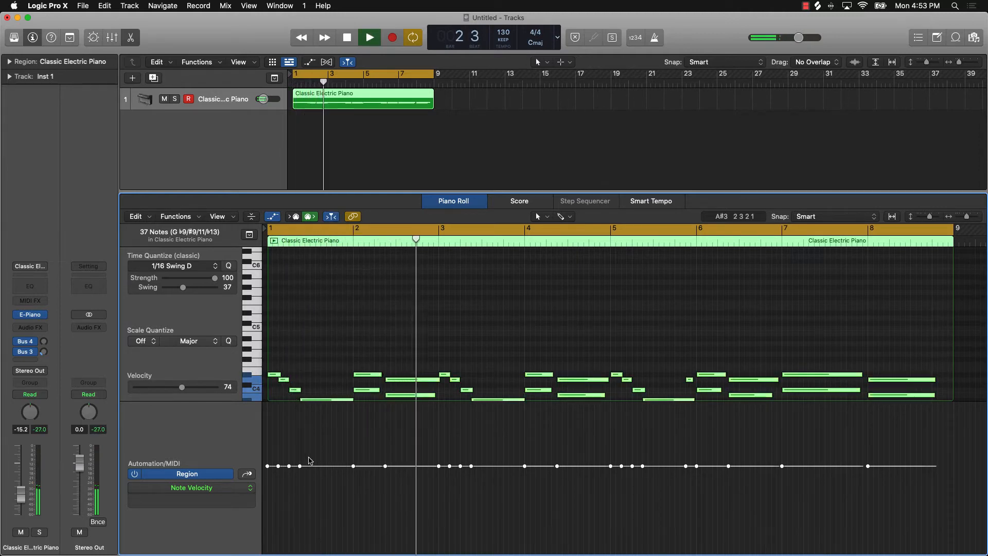
pyautogui.click(323, 309)
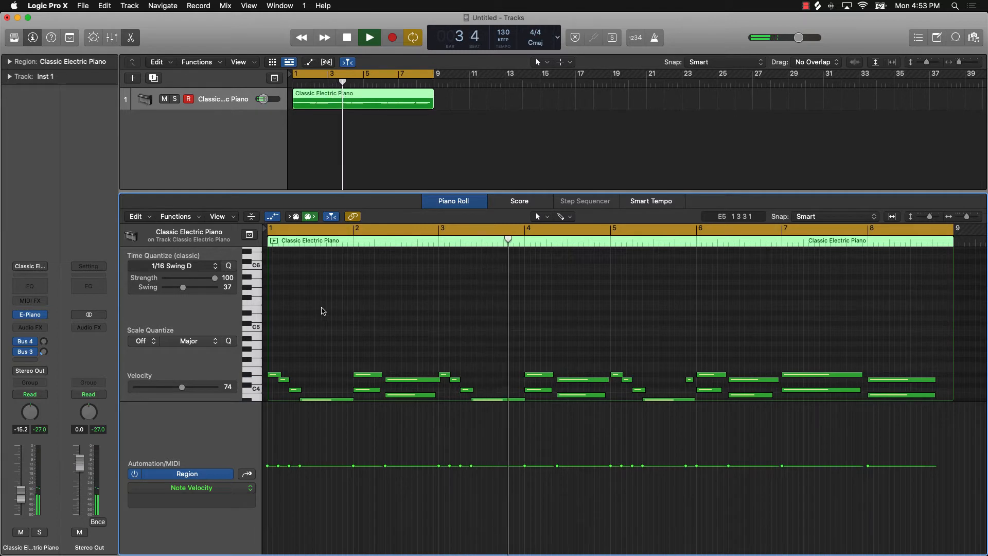
pyautogui.press('space')
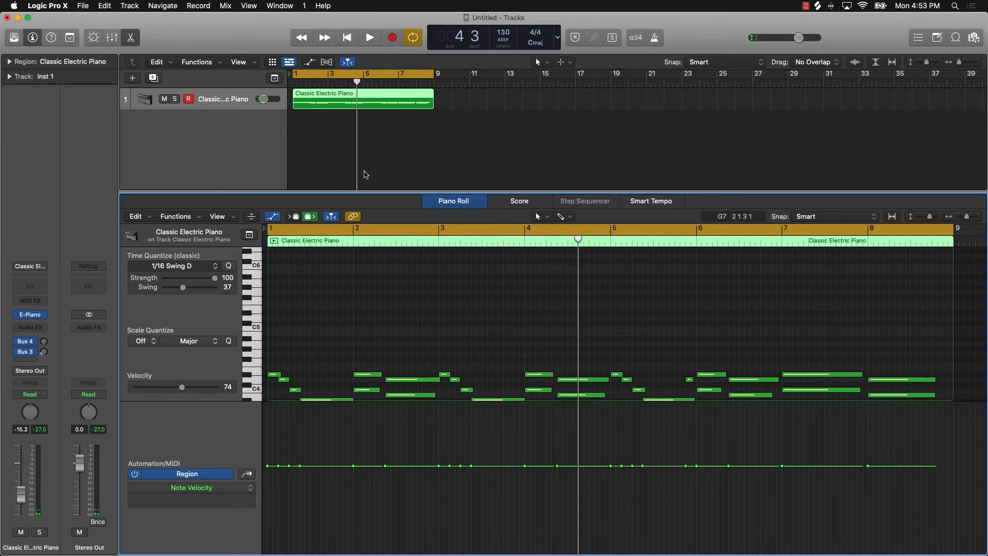
# Hide the Piano Roll and create one software instrument track with the stereo Quick Sampler (Single Sample) as its instrument
pyautogui.press('e')
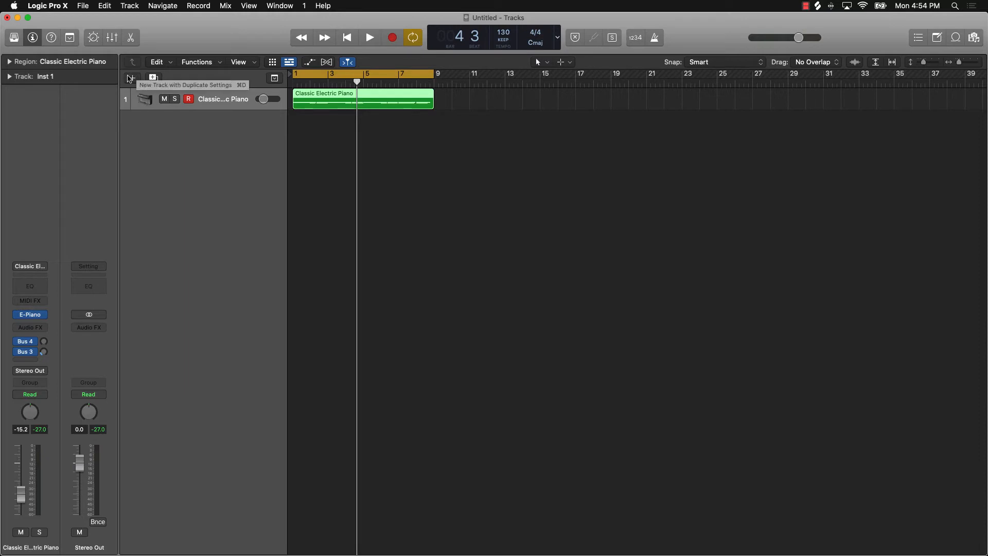
pyautogui.click(133, 83)
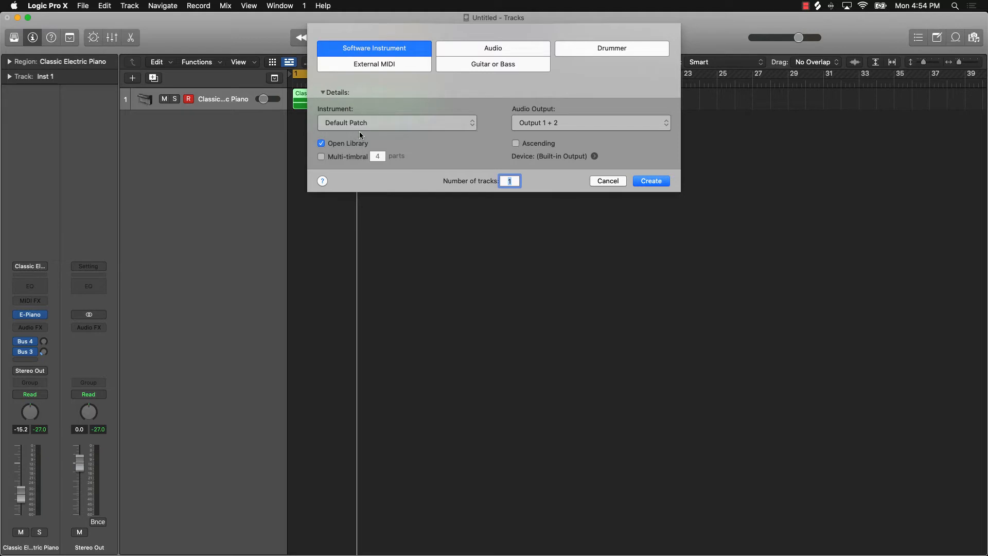
pyautogui.click(425, 127)
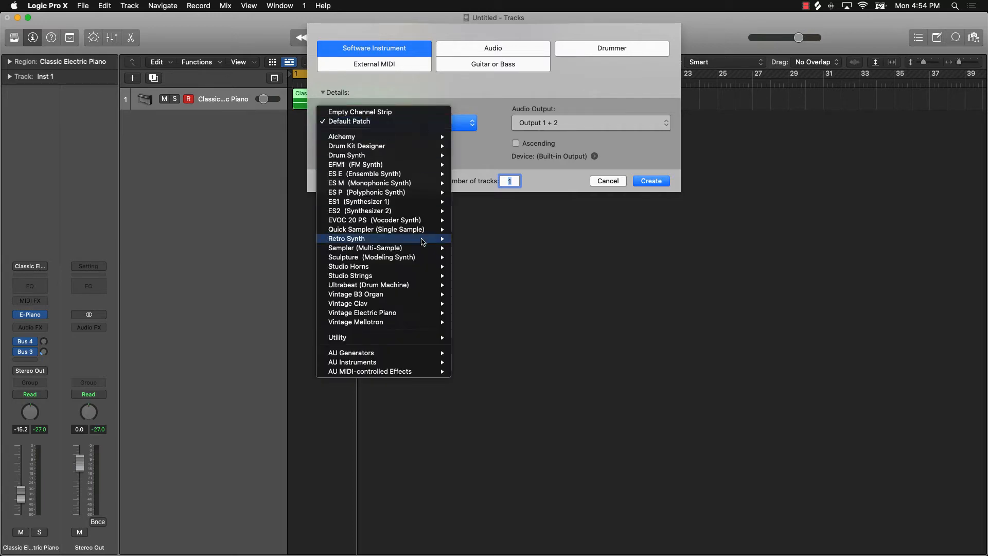
pyautogui.moveTo(423, 241)
pyautogui.moveTo(359, 234)
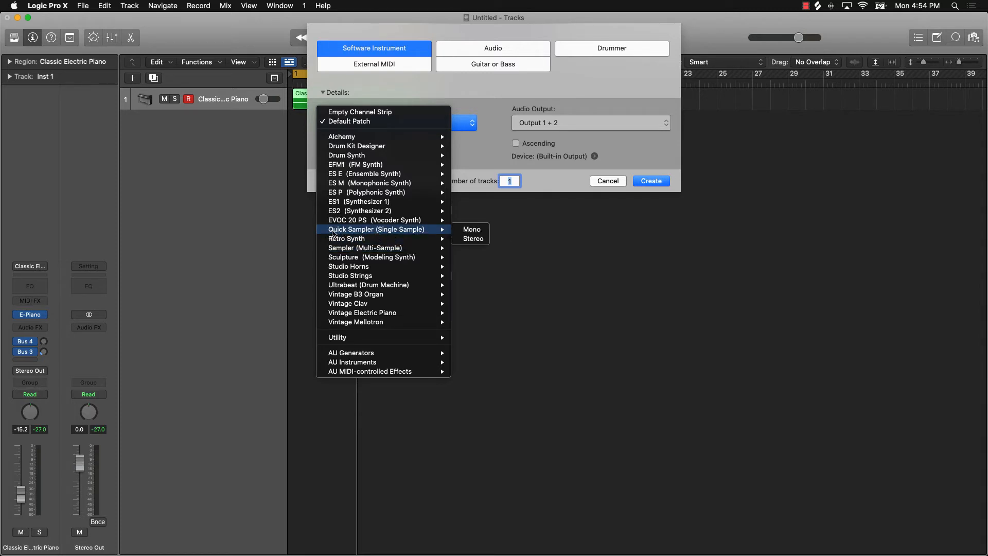
pyautogui.click(326, 92)
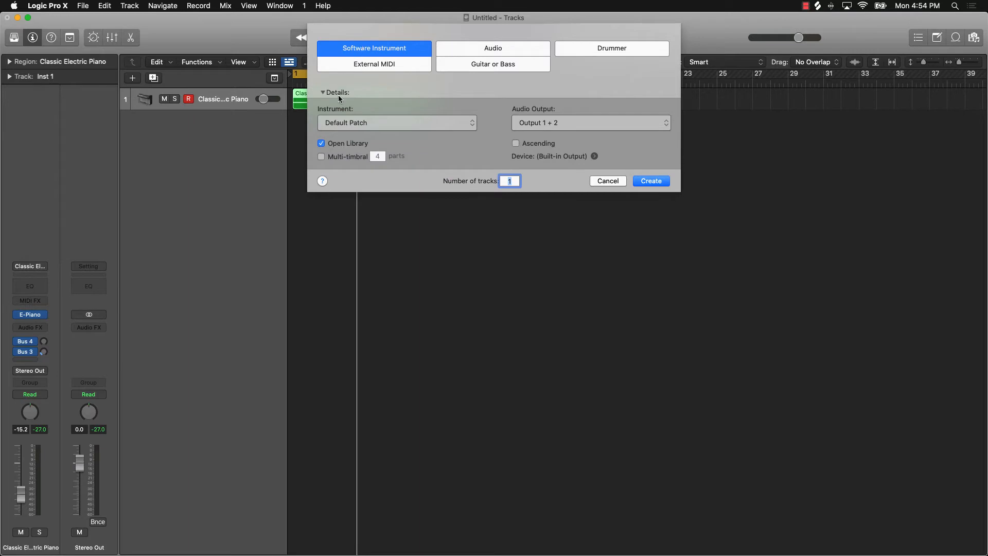
pyautogui.click(347, 122)
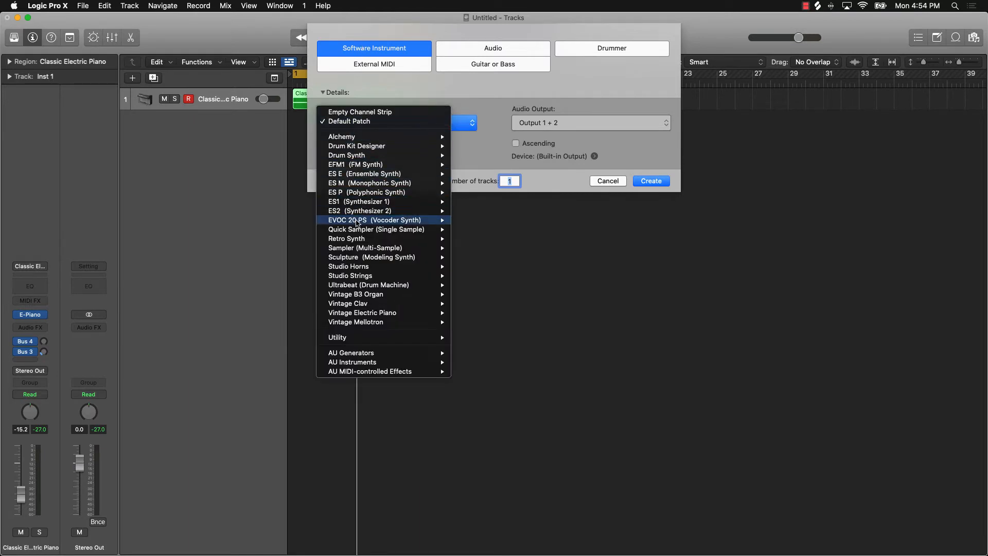
pyautogui.moveTo(376, 230)
pyautogui.click(474, 240)
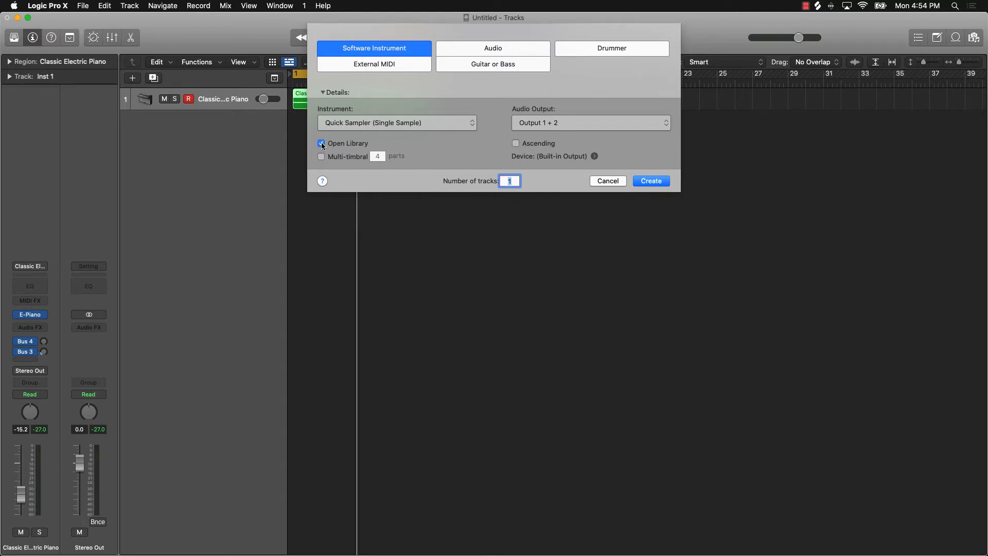
pyautogui.click(655, 186)
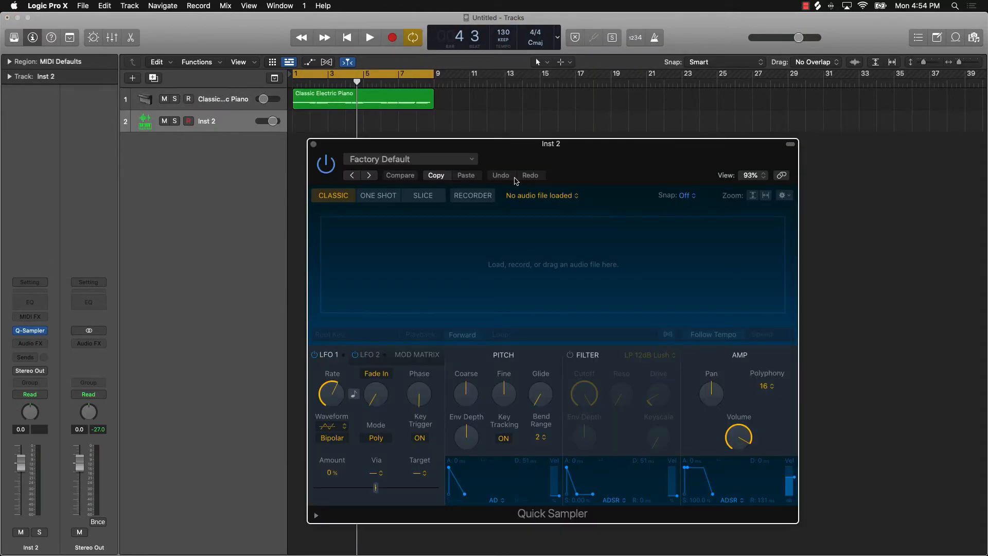
# Move the Quick Sampler window aside and switch to Splice, positioning its sample library window over the project
pyautogui.moveTo(562, 166); pyautogui.dragTo(373, 139)
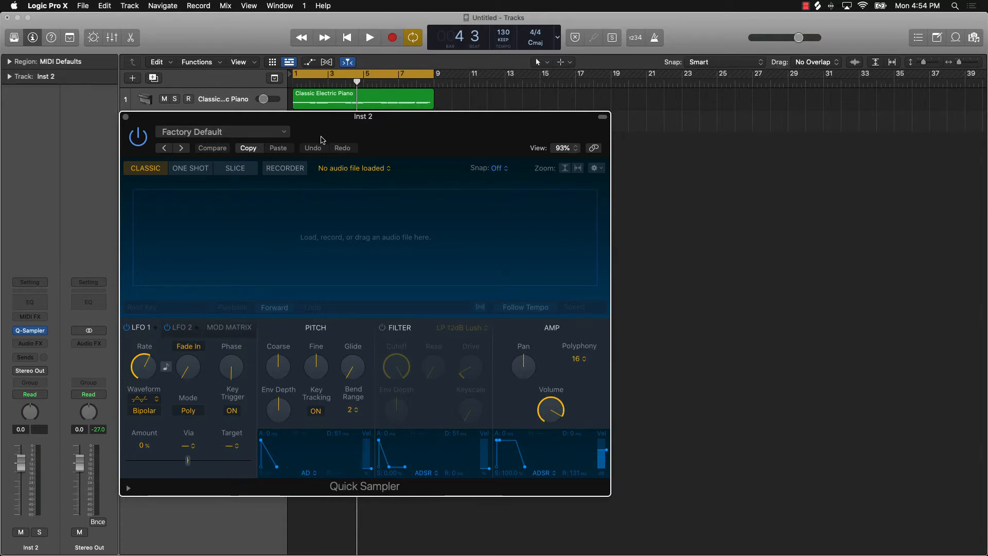
pyautogui.moveTo(523, 555)
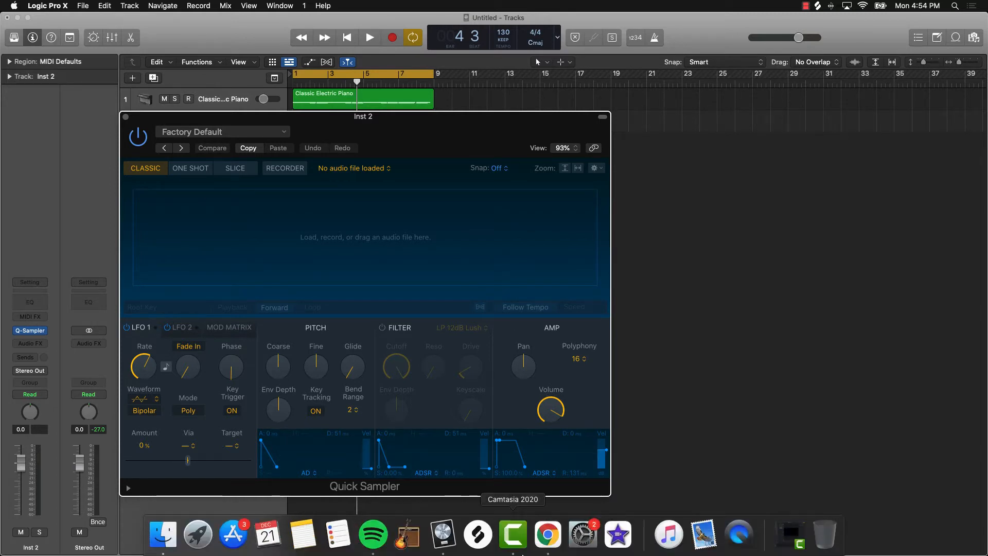
pyautogui.click(483, 547)
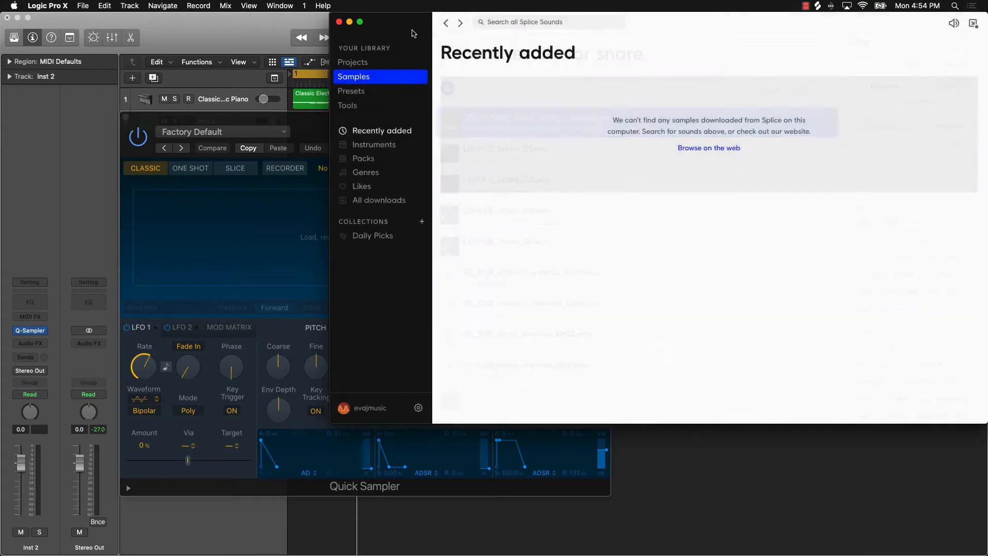
pyautogui.moveTo(414, 34); pyautogui.dragTo(492, 123)
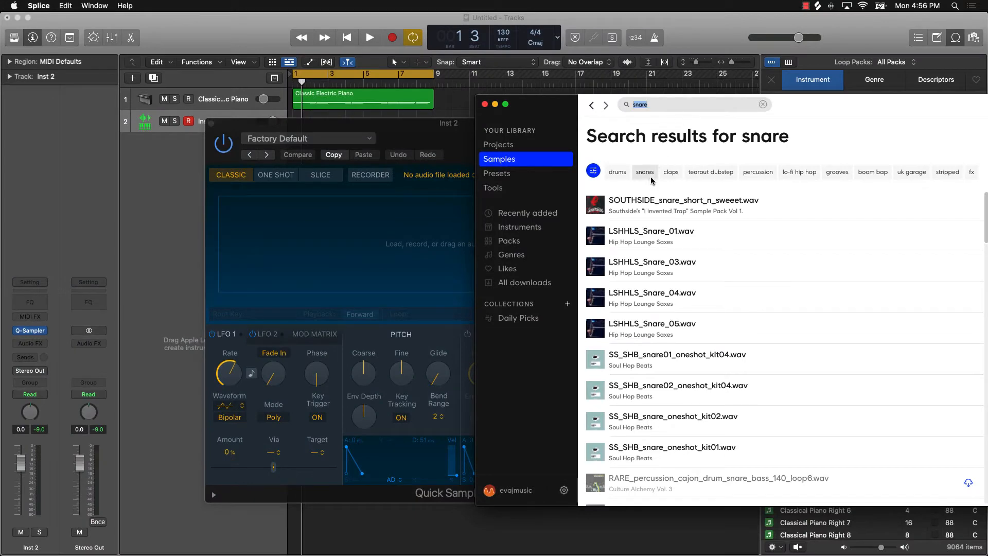
# Audition several samples in the snare search results and get NOVAWAV_snare_one_shot_rim.wav for 1 credit
pyautogui.scroll(-10, 642, 289)
pyautogui.scroll(-15, 641, 290)
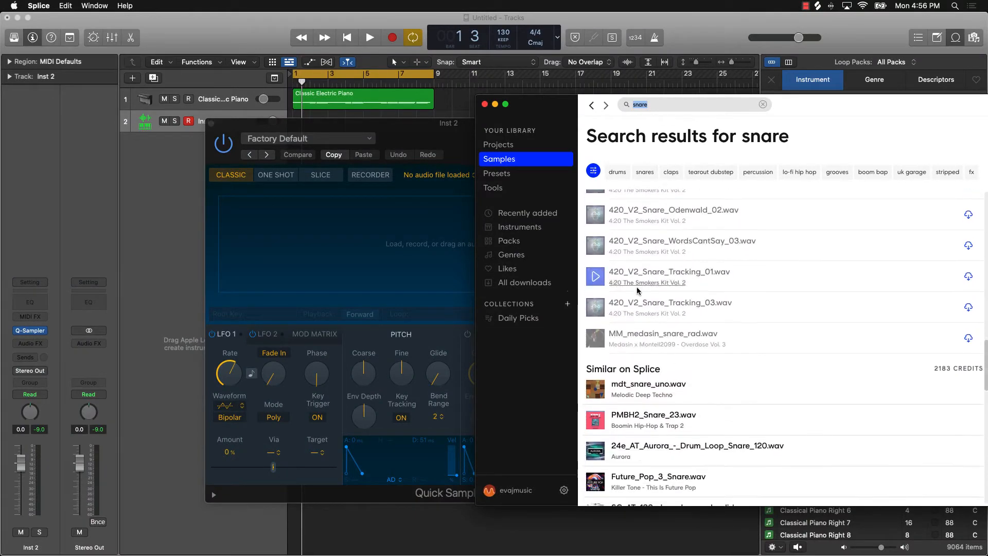
pyautogui.click(590, 296)
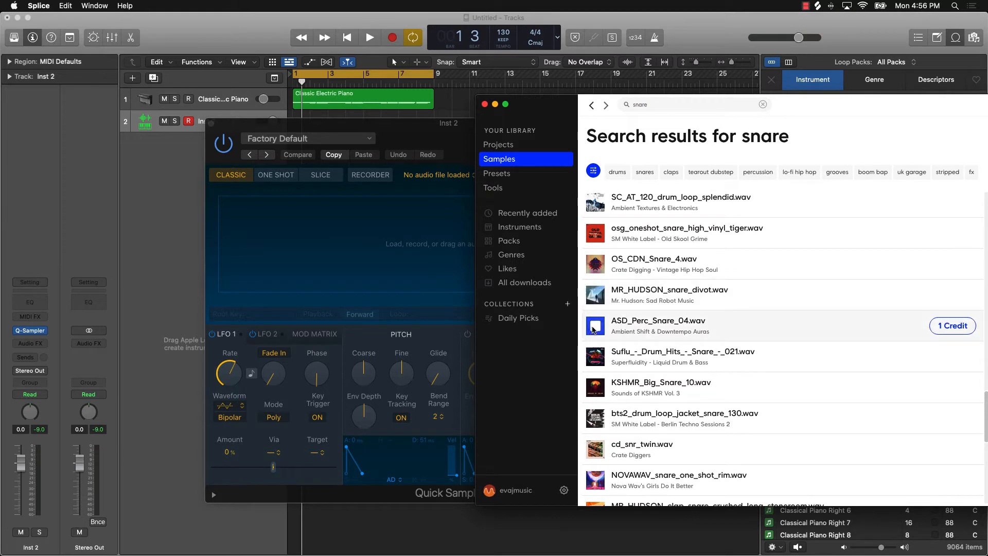
pyautogui.click(595, 386)
pyautogui.scroll(-2, 594, 386)
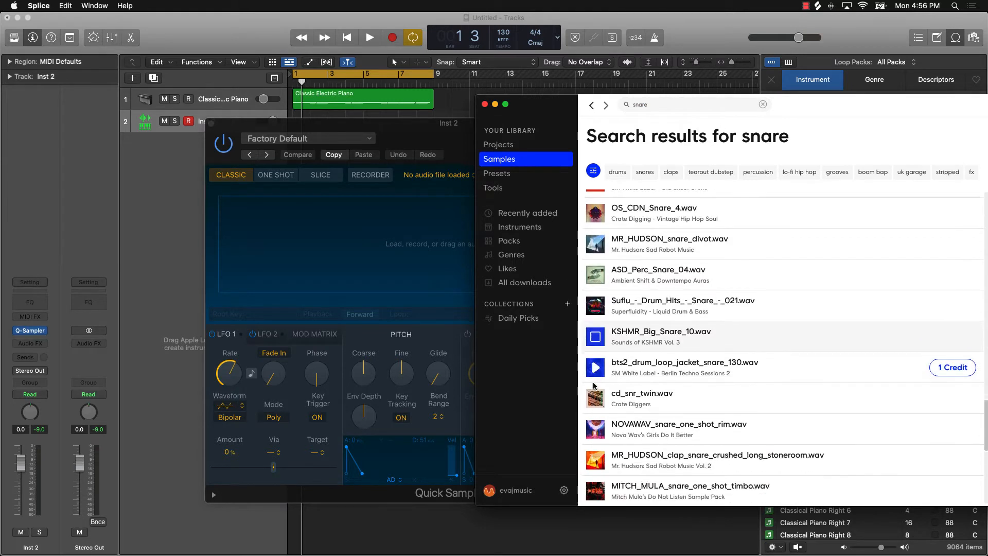
pyautogui.click(596, 382)
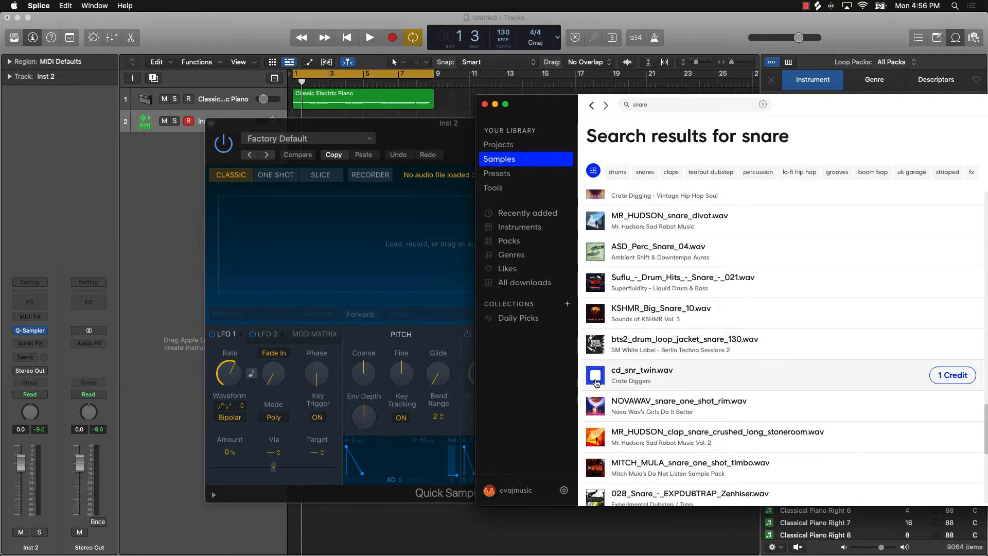
pyautogui.click(595, 405)
pyautogui.scroll(-1, 618, 397)
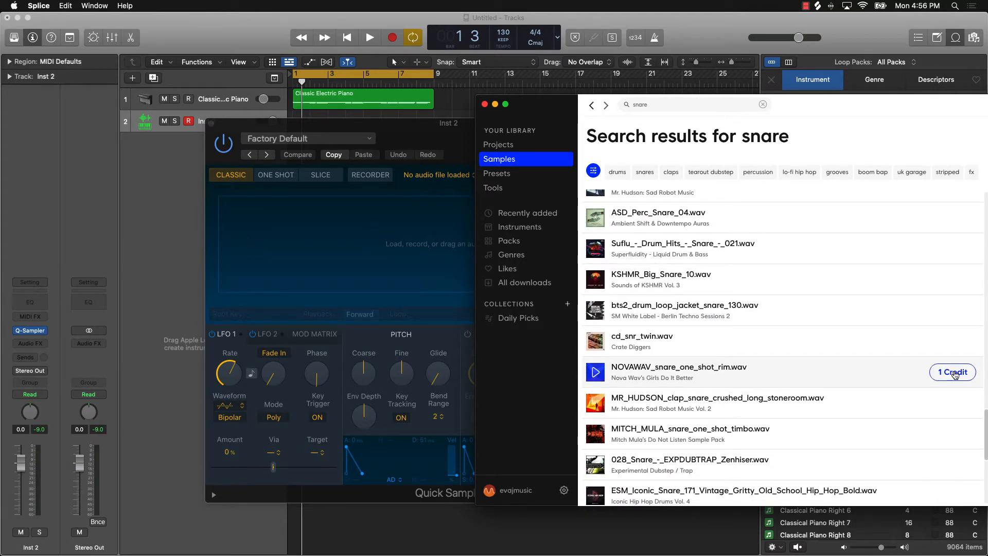
# Preview NOVAWAV_snare_one_shot_rim.wav in Splice and load it into Quick Sampler with the Original option
pyautogui.moveTo(447, 128); pyautogui.dragTo(268, 119)
pyautogui.scroll(10, 641, 295)
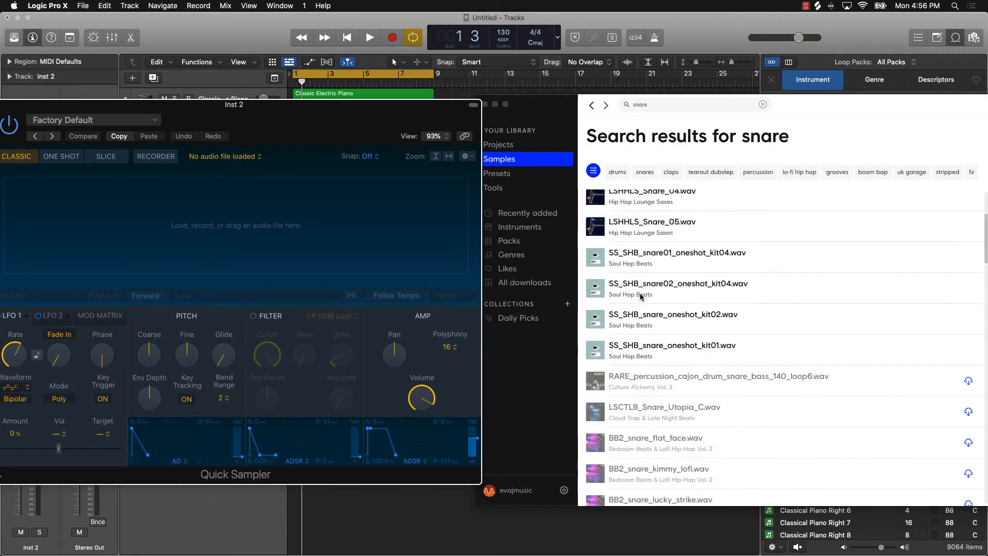
pyautogui.click(597, 206)
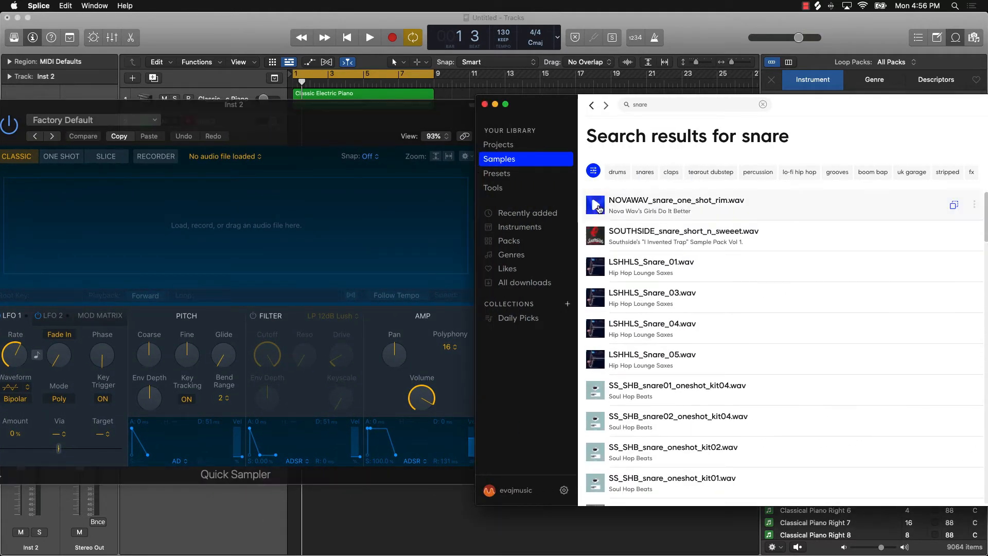
pyautogui.moveTo(768, 218); pyautogui.dragTo(200, 253)
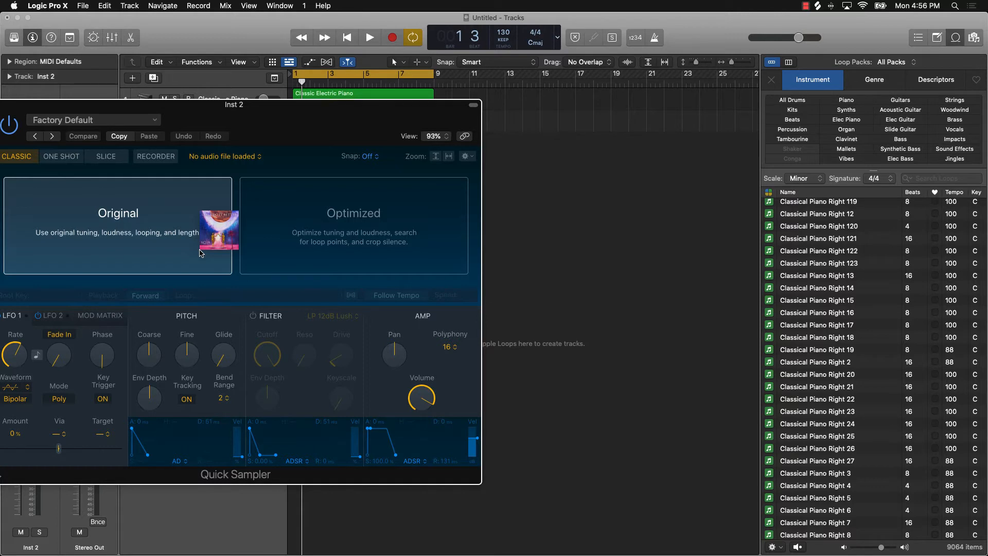
pyautogui.moveTo(201, 253); pyautogui.dragTo(154, 243)
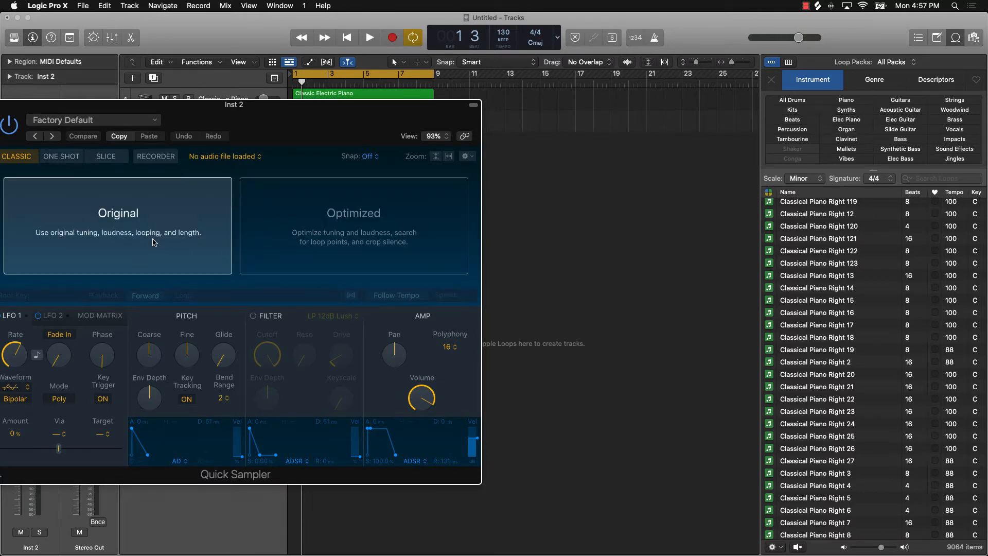
# Lower the Inst 2 track's volume to -9.0 dB and record a snare pattern over the eight-bar cycle
pyautogui.moveTo(210, 115); pyautogui.dragTo(552, 211)
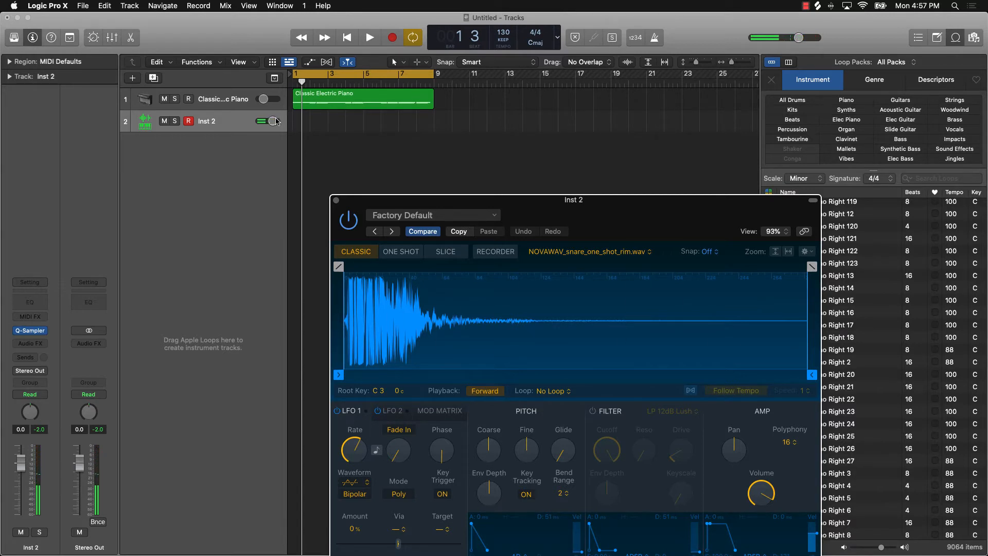
pyautogui.moveTo(277, 121); pyautogui.dragTo(269, 121)
pyautogui.click(321, 129)
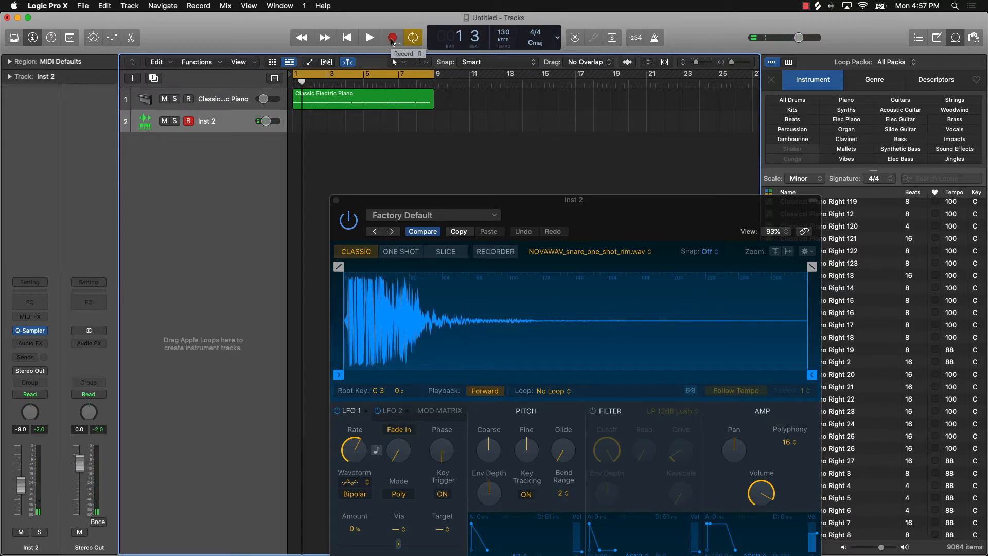
pyautogui.click(392, 38)
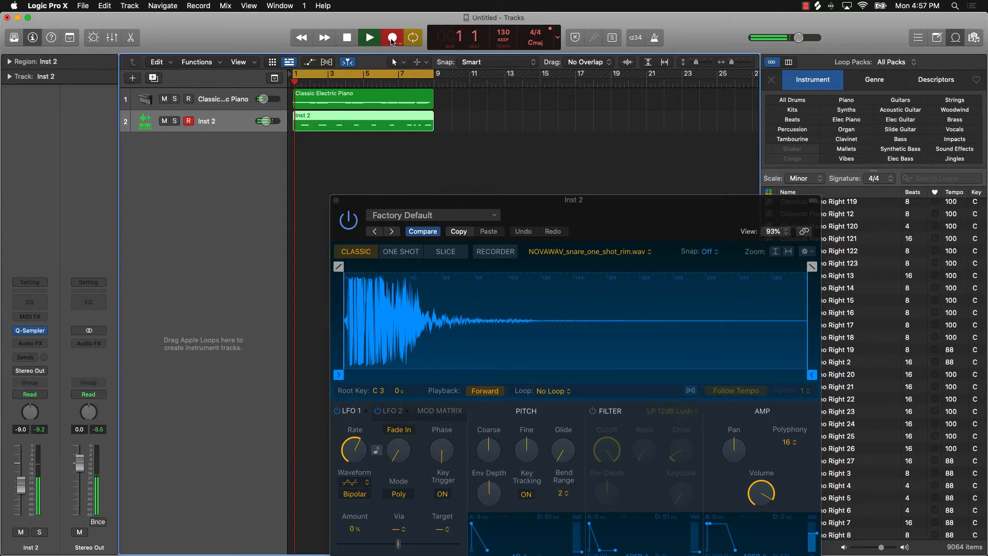
pyautogui.press('space')
# Close the Quick Sampler window and turn on the metronome click and the count-in
pyautogui.click(336, 201)
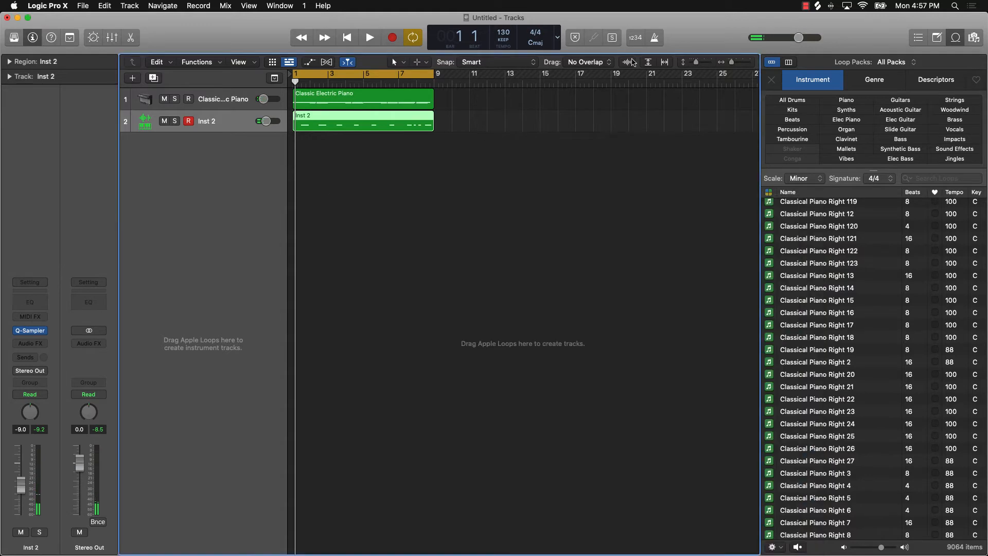
pyautogui.click(655, 41)
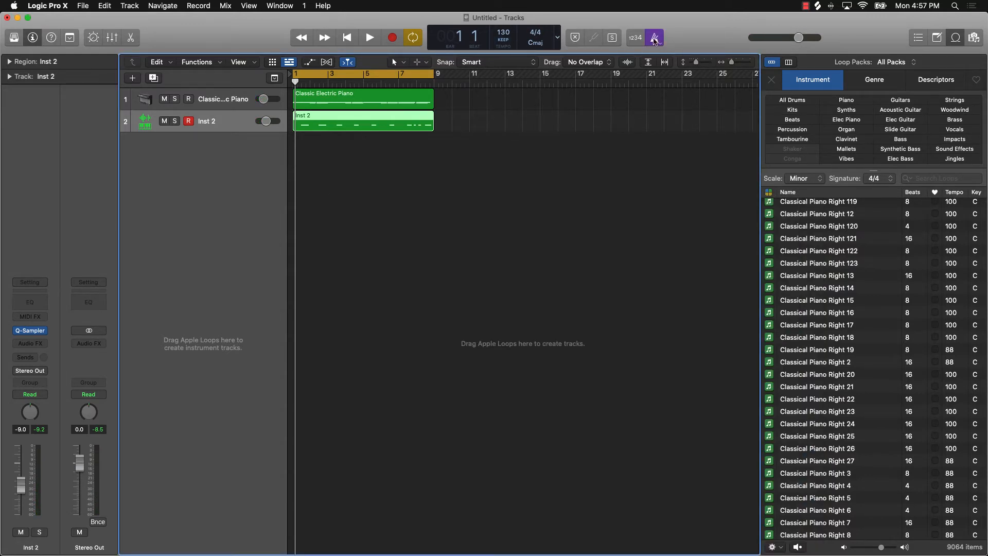
pyautogui.click(637, 40)
# Open the recorded Inst 2 snare region in the Piano Roll with all its notes in view
pyautogui.click(130, 39)
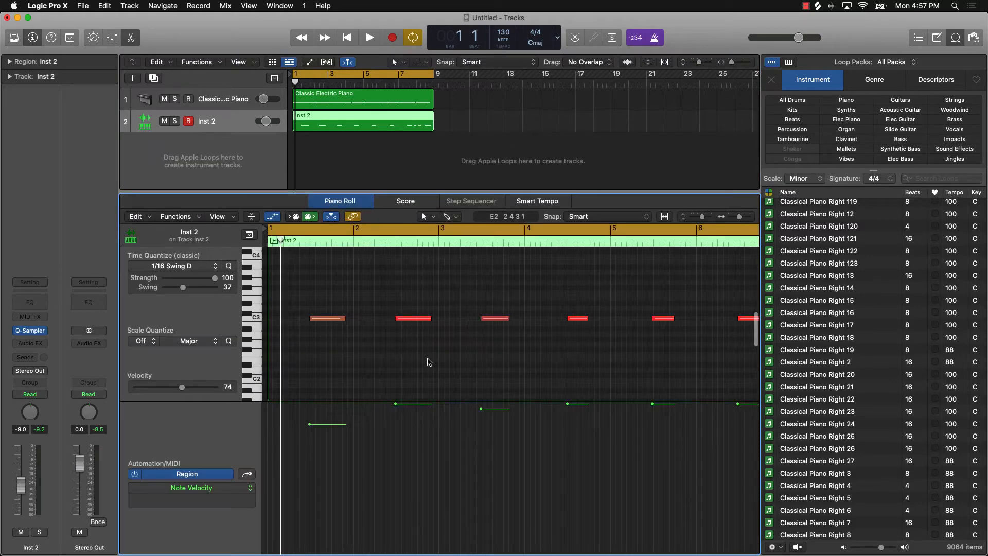
pyautogui.scroll(-5, 429, 359)
pyautogui.scroll(4, 429, 358)
pyautogui.scroll(-4, 430, 359)
pyautogui.scroll(4, 430, 359)
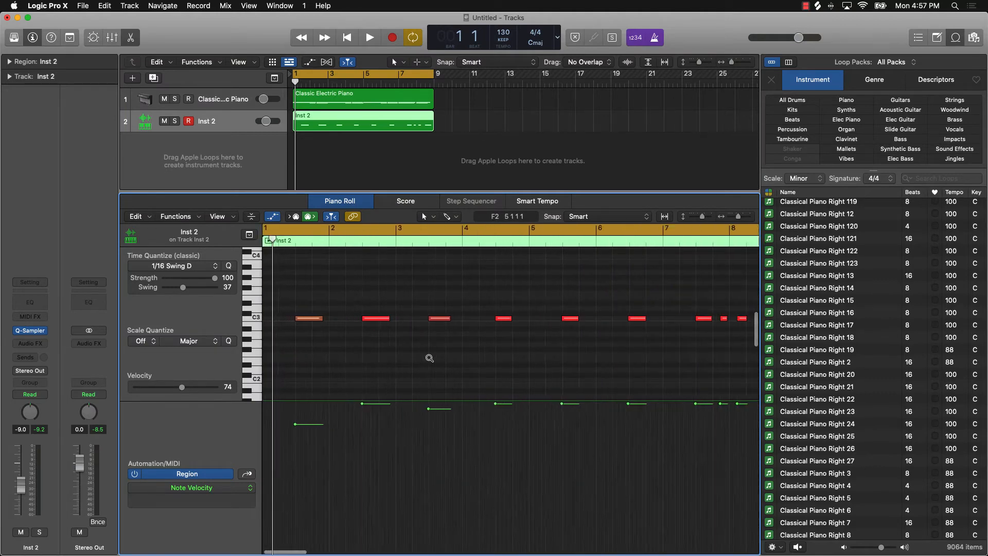
# With the loop browser hidden, raise the velocity of all the snare notes to 127 and play back the beat
pyautogui.scroll(-3, 430, 359)
pyautogui.click(947, 43)
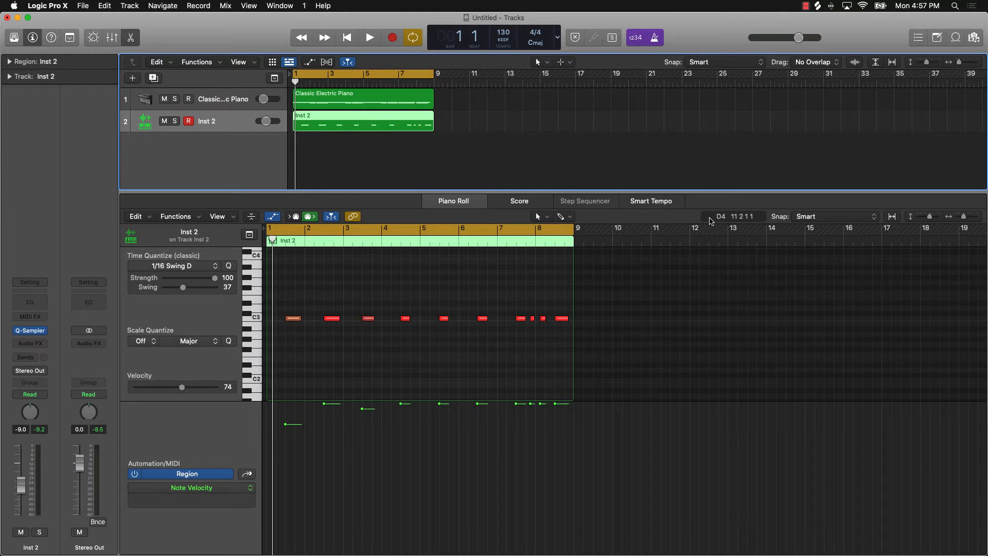
pyautogui.moveTo(929, 217); pyautogui.dragTo(966, 217)
pyautogui.press('super+a')
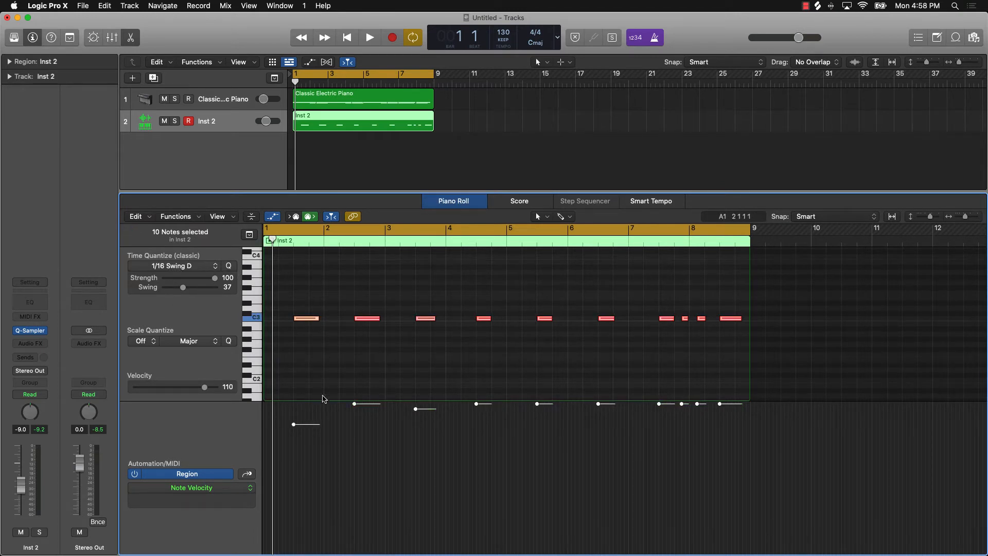
pyautogui.moveTo(294, 426); pyautogui.dragTo(295, 358)
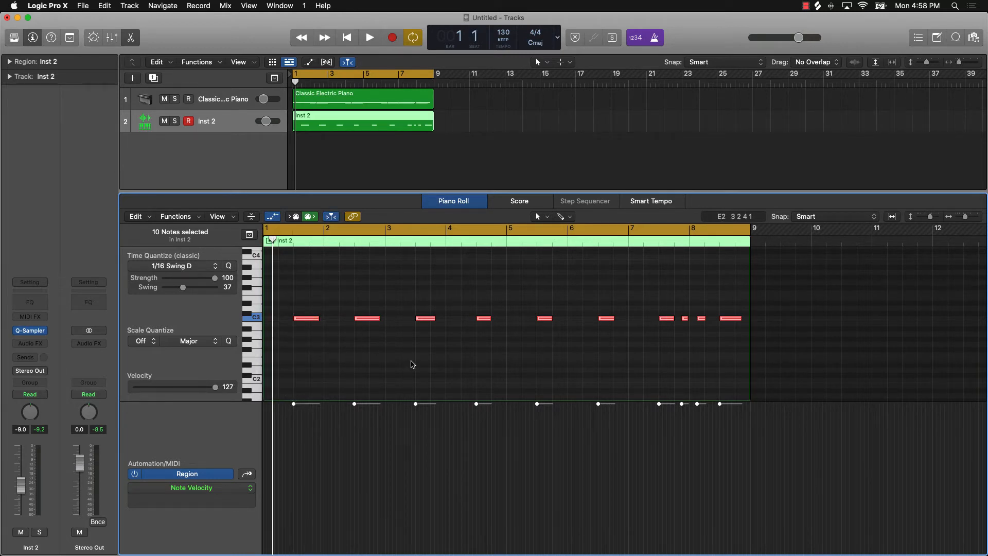
pyautogui.press('space')
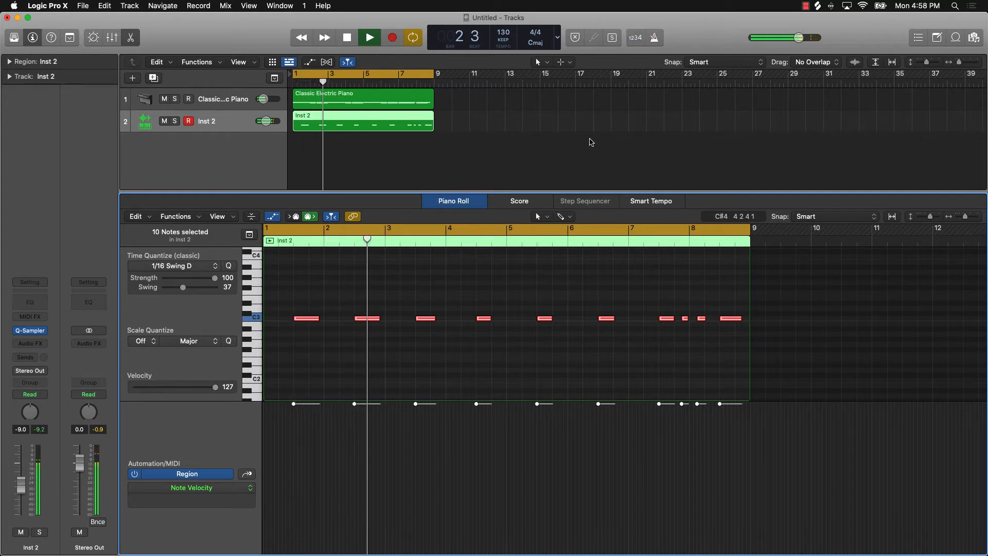
pyautogui.press('space')
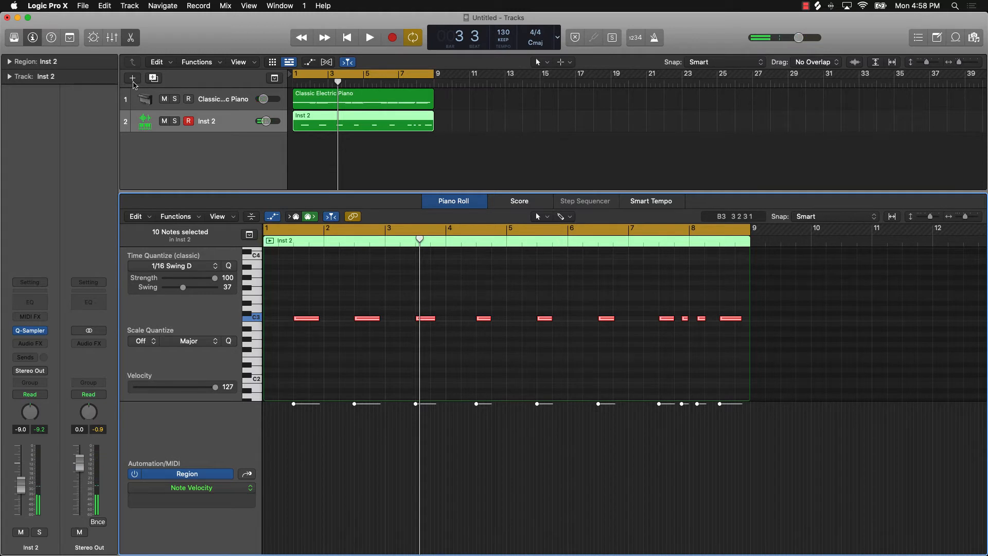
# Create one new software instrument track using Quick Sampler (Single Sample) in stereo
pyautogui.click(132, 79)
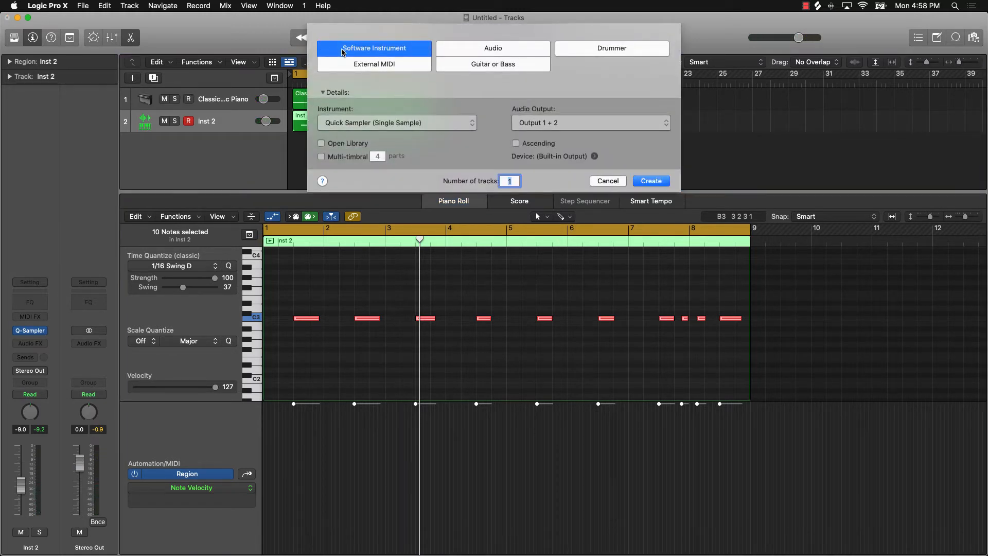
pyautogui.click(353, 124)
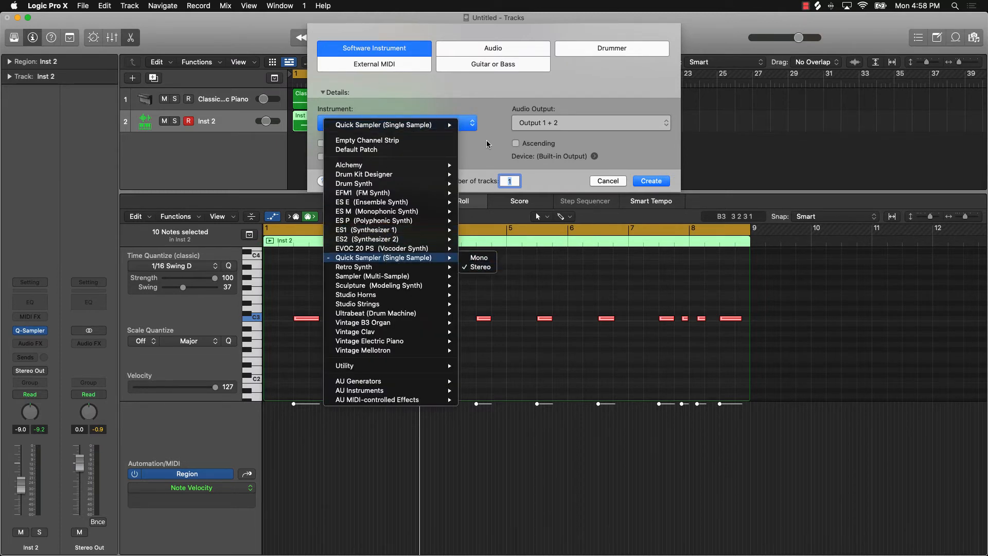
pyautogui.click(478, 267)
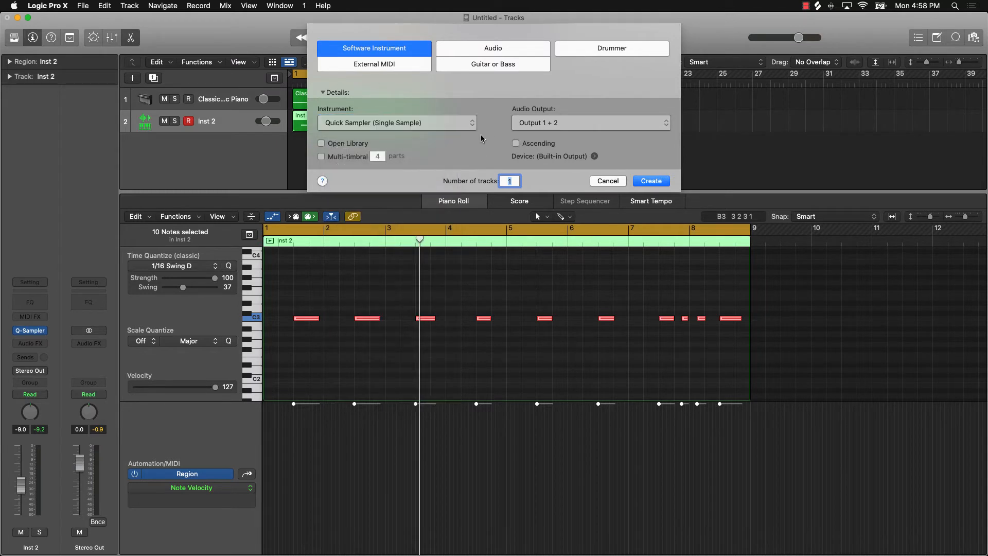
pyautogui.click(653, 183)
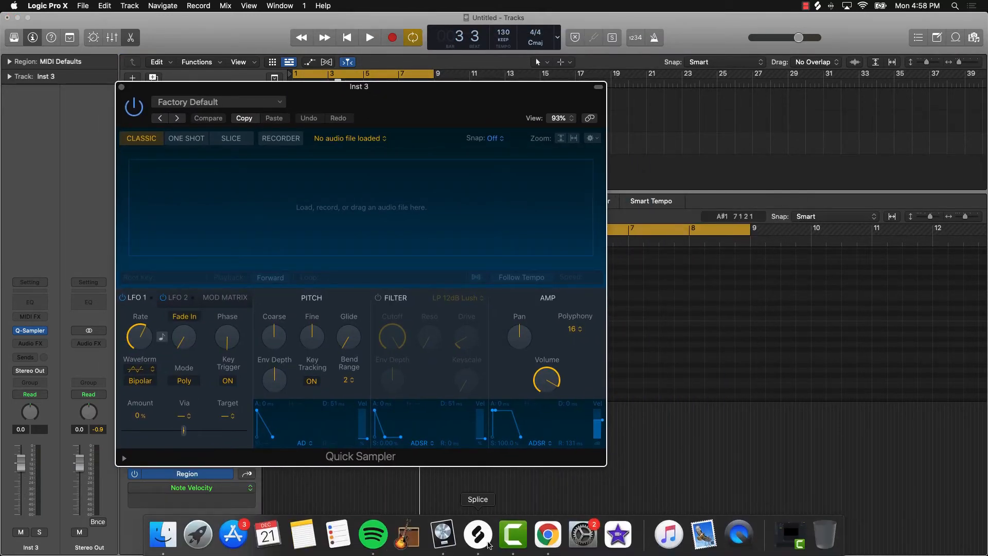
# Search Splice for "kick", load 009_Kick_-_EDMD_Zenhiser.wav into the new track's Quick Sampler and close the sampler window
pyautogui.click(479, 536)
pyautogui.click(655, 106)
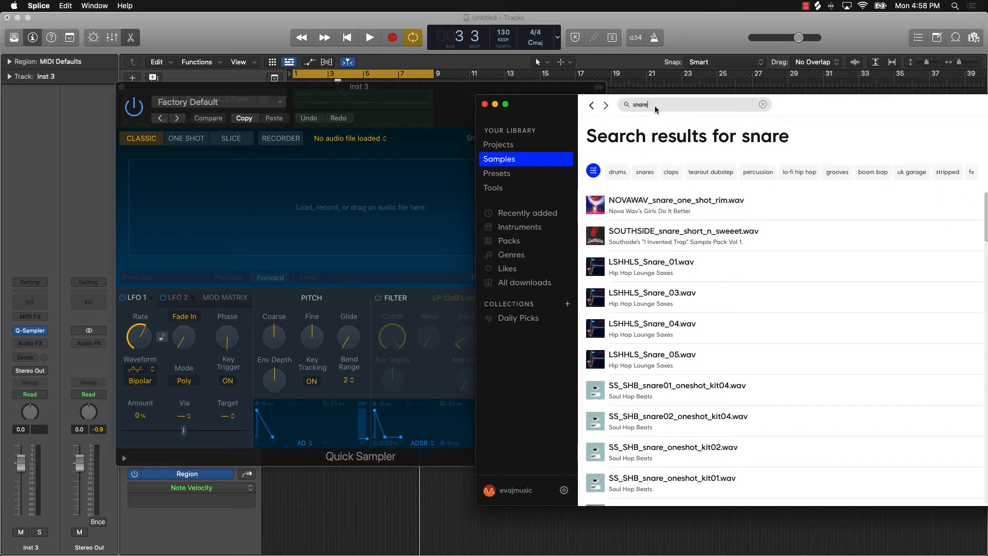
pyautogui.write('kick')
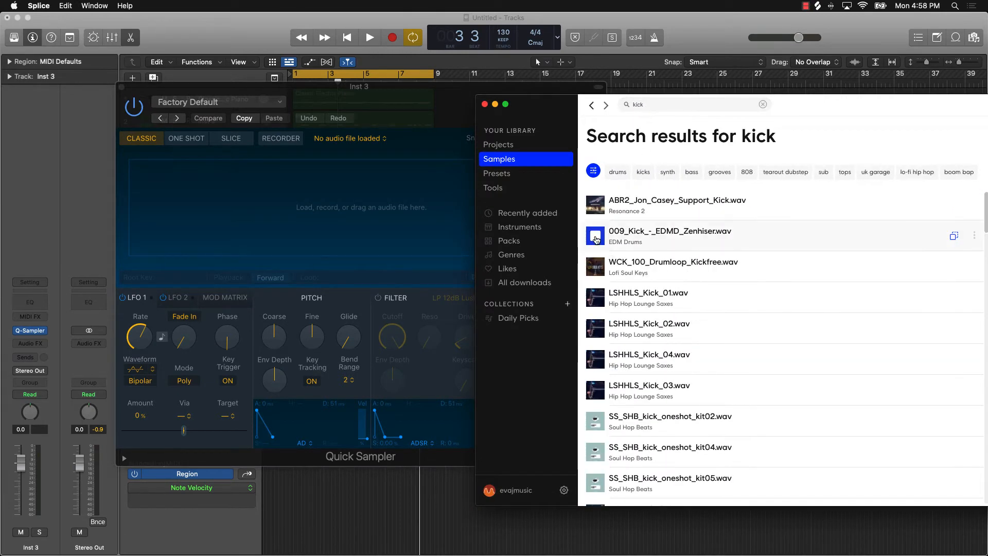
pyautogui.moveTo(701, 237); pyautogui.dragTo(295, 225)
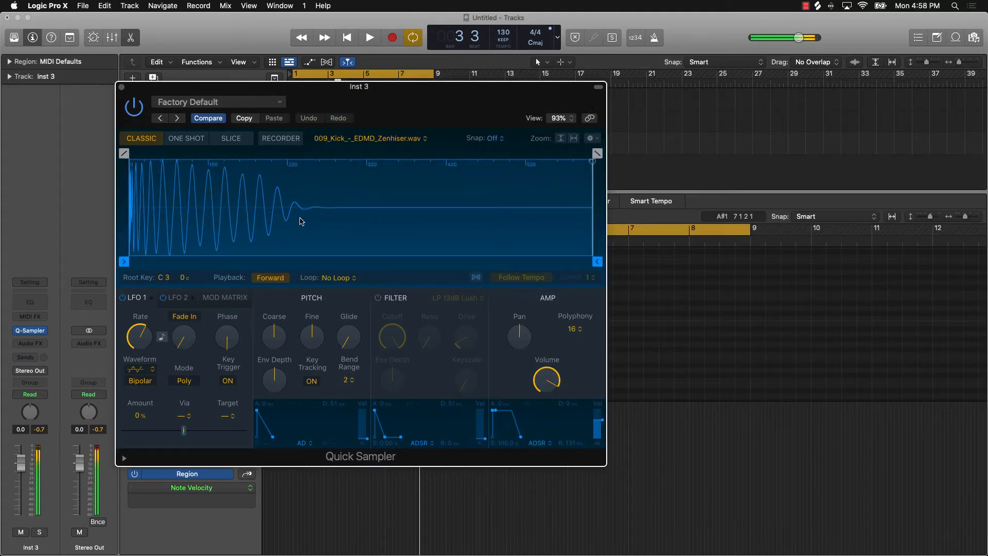
pyautogui.click(122, 87)
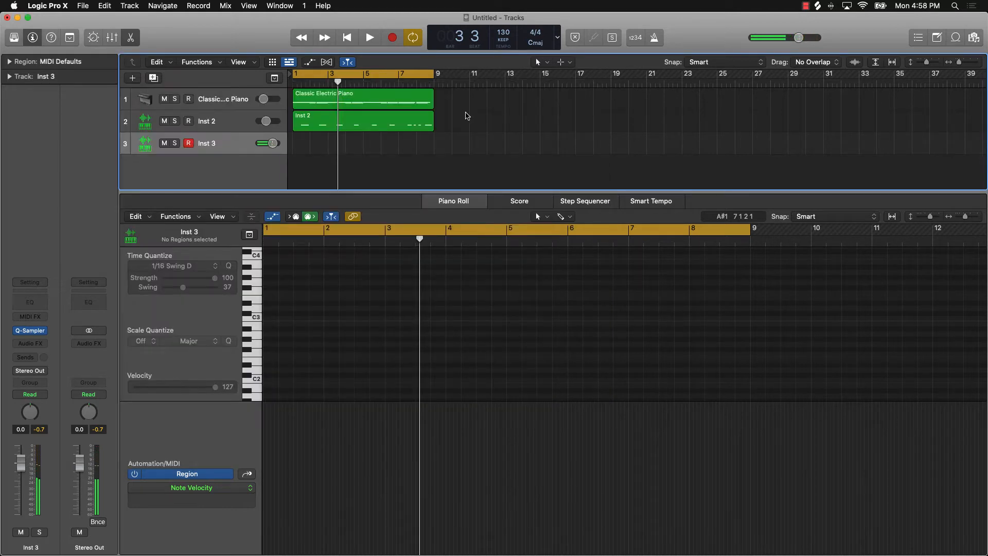
# Turn on the count-in and metronome click and record a kick pattern on the Inst 3 track over the eight-bar cycle
pyautogui.click(393, 41)
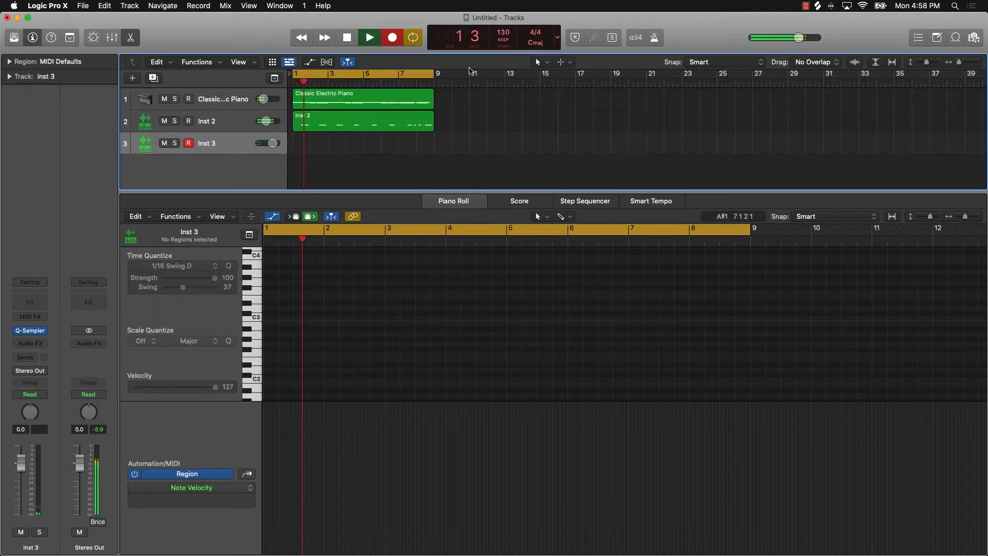
pyautogui.click(637, 43)
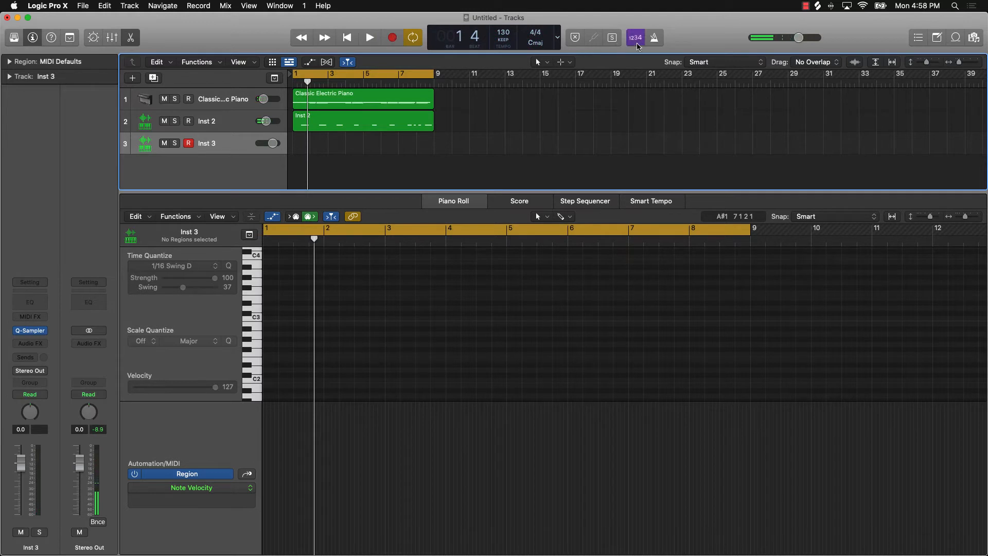
pyautogui.click(657, 37)
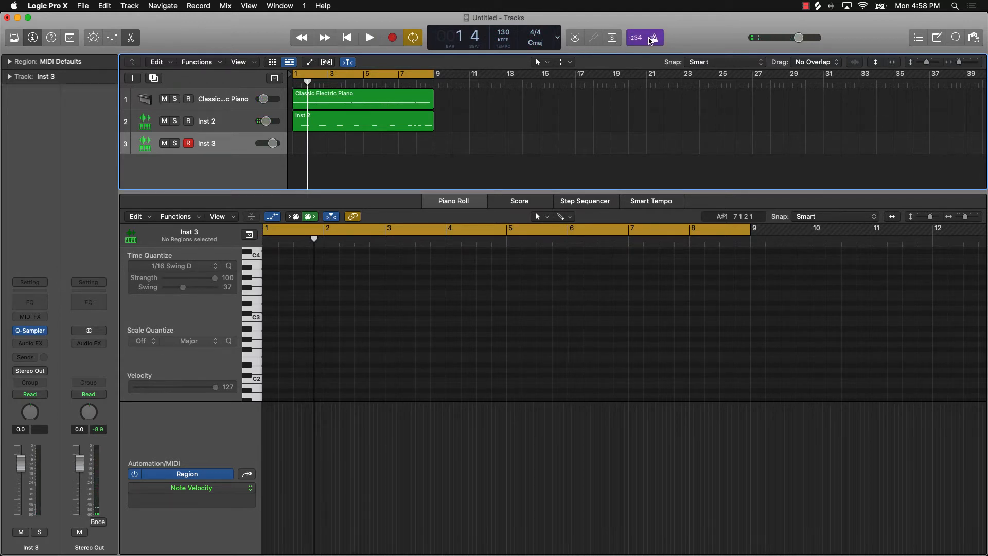
pyautogui.press('r')
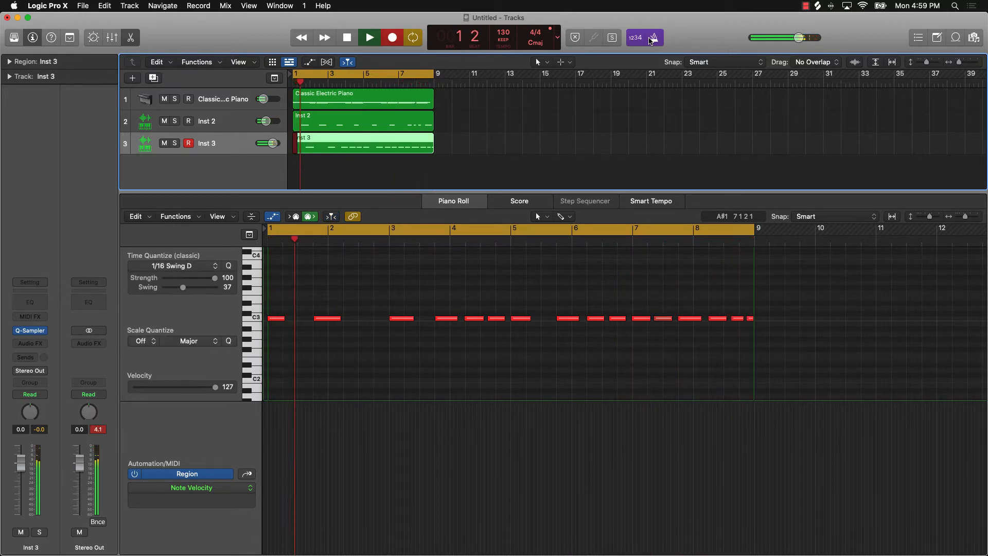
pyautogui.press('space')
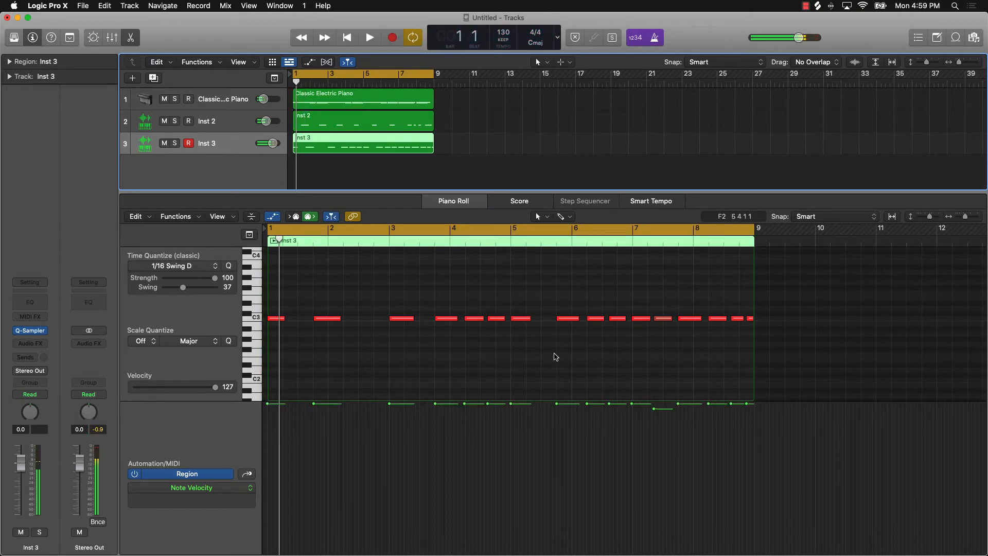
# Quantize all notes of the recorded kick region to 1/16 Swing D
pyautogui.click(556, 356)
pyautogui.press('super+a')
pyautogui.click(229, 266)
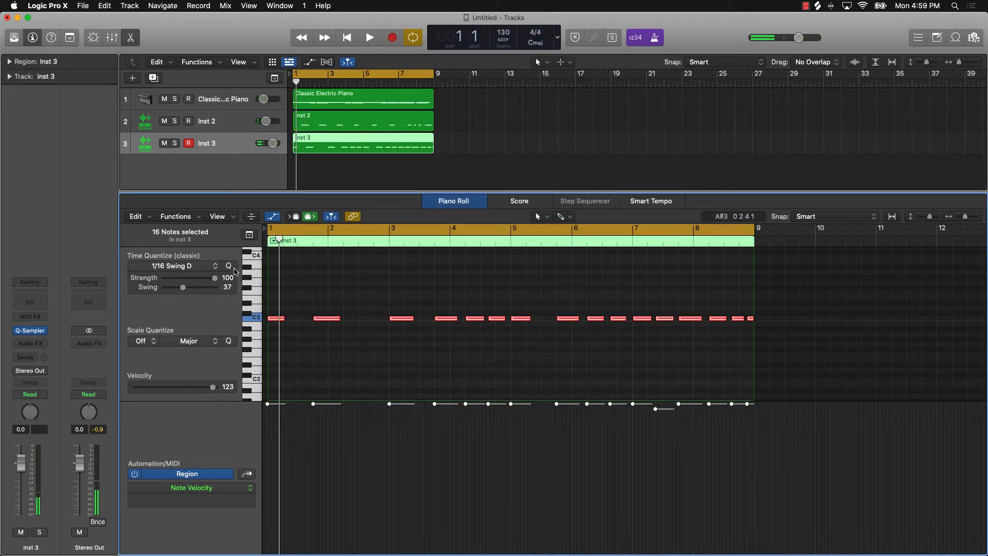
pyautogui.click(294, 326)
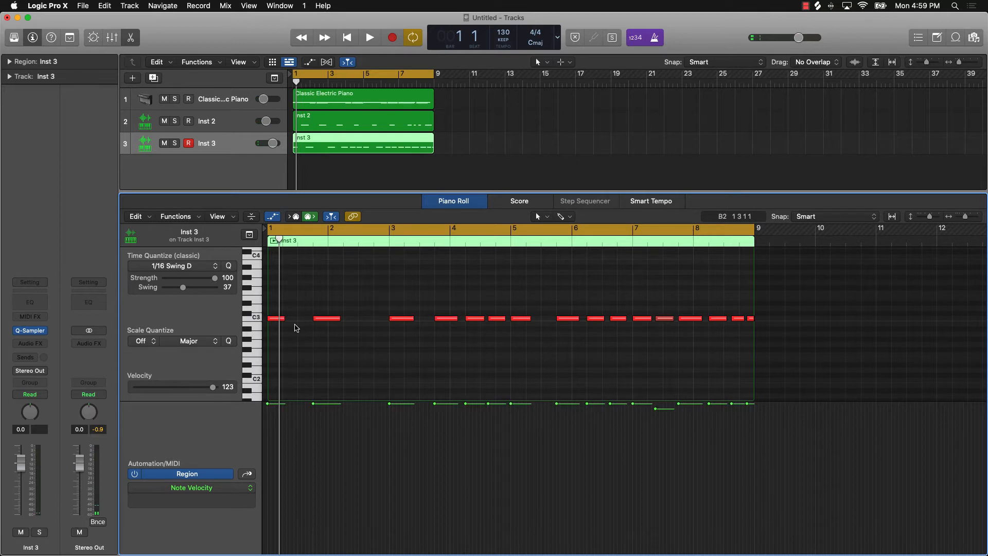
# Add a C3 kick note halfway through beat 2 of bar 1 and set its velocity to 127
pyautogui.scroll(-3, 295, 325)
pyautogui.scroll(5, 296, 325)
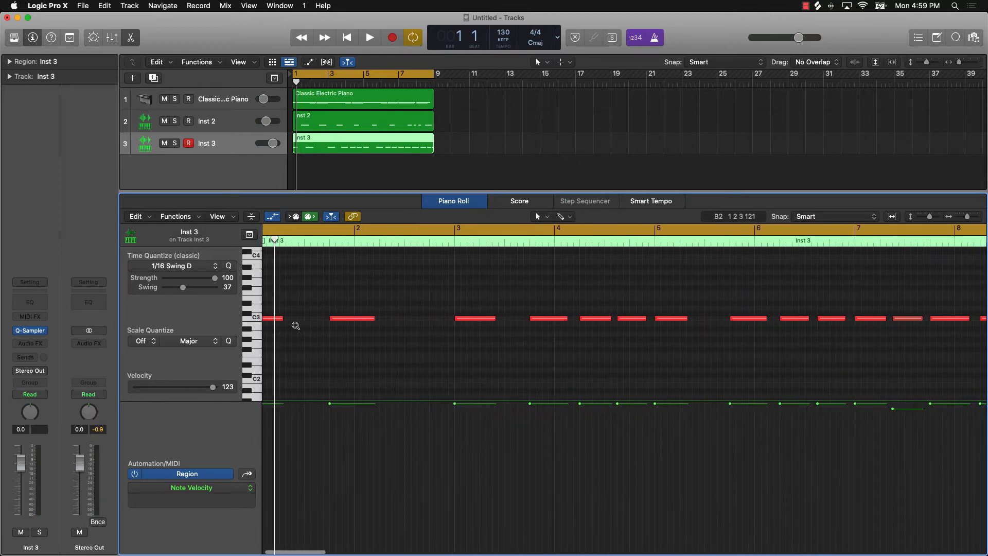
pyautogui.scroll(4, 295, 327)
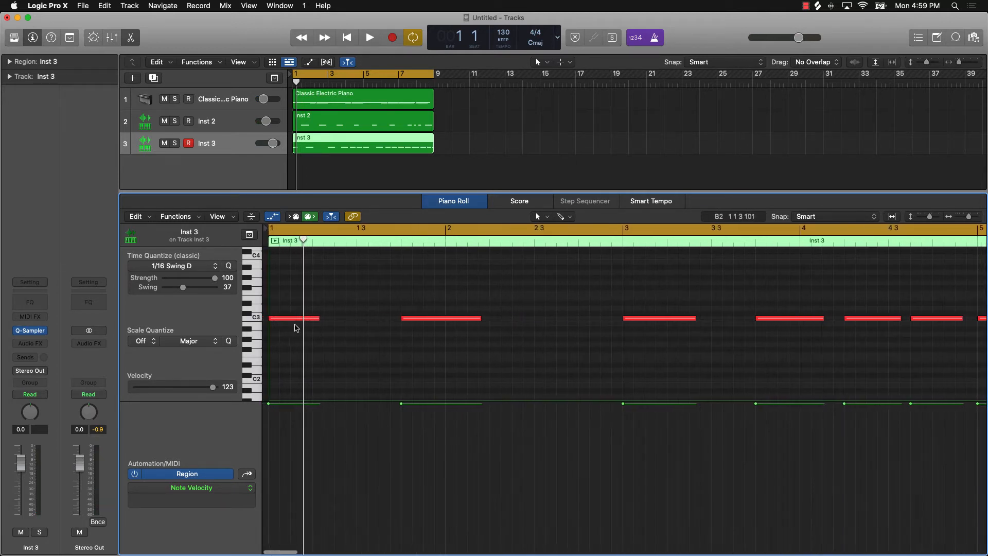
pyautogui.moveTo(303, 241); pyautogui.dragTo(337, 240)
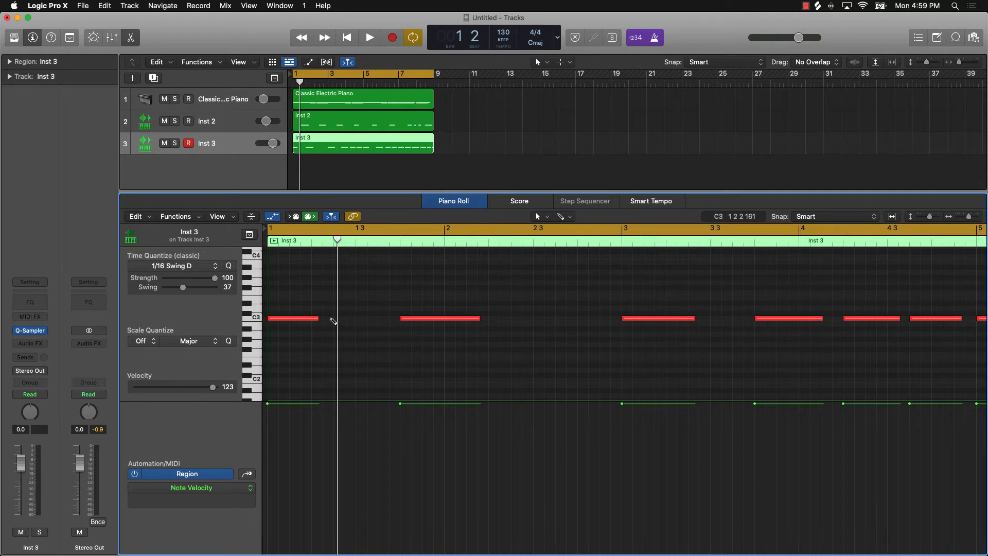
pyautogui.click(338, 319)
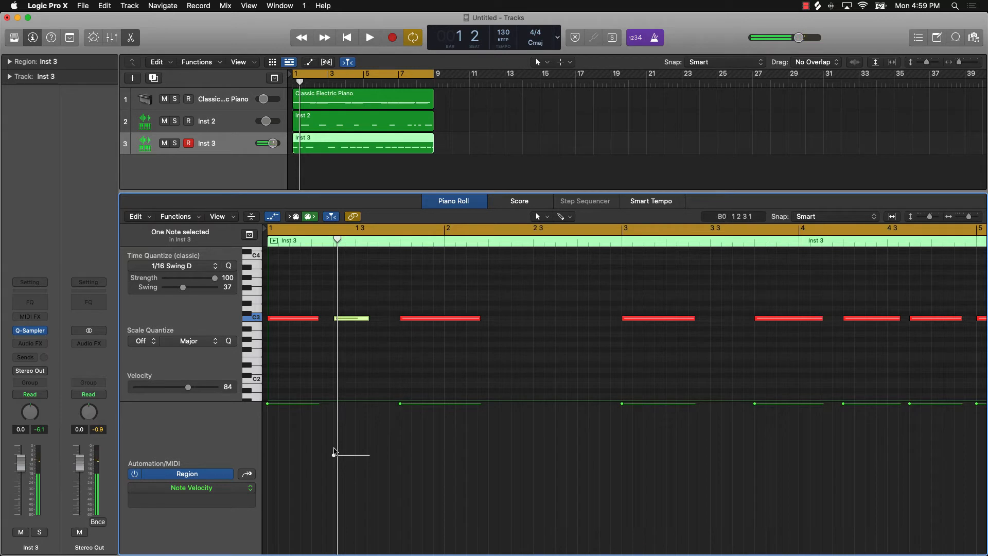
pyautogui.moveTo(335, 456); pyautogui.dragTo(332, 353)
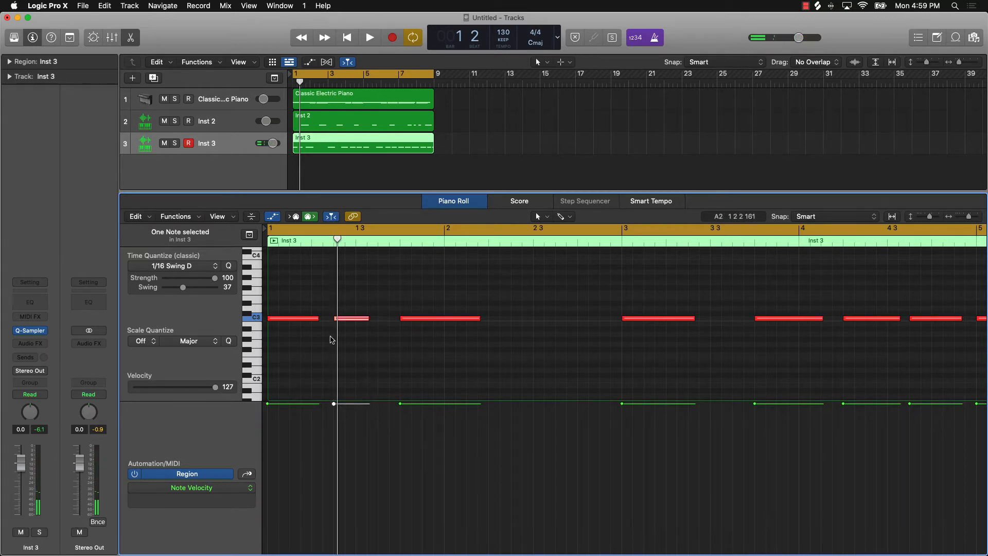
pyautogui.click(393, 348)
# Play back the beat and check the edited kick pattern across the whole region in the Piano Roll
pyautogui.press('space')
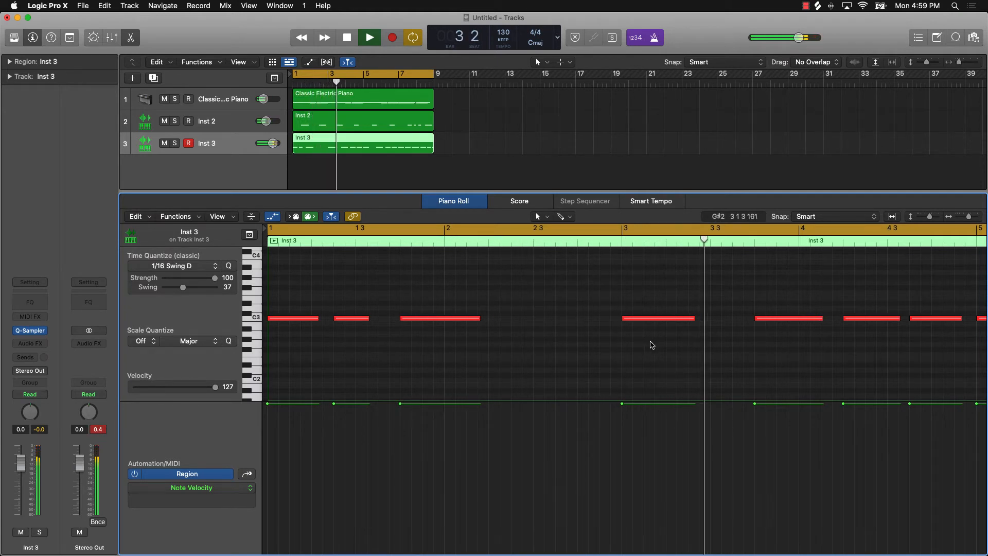
pyautogui.hscroll(1, 652, 345)
pyautogui.hscroll(5, 649, 344)
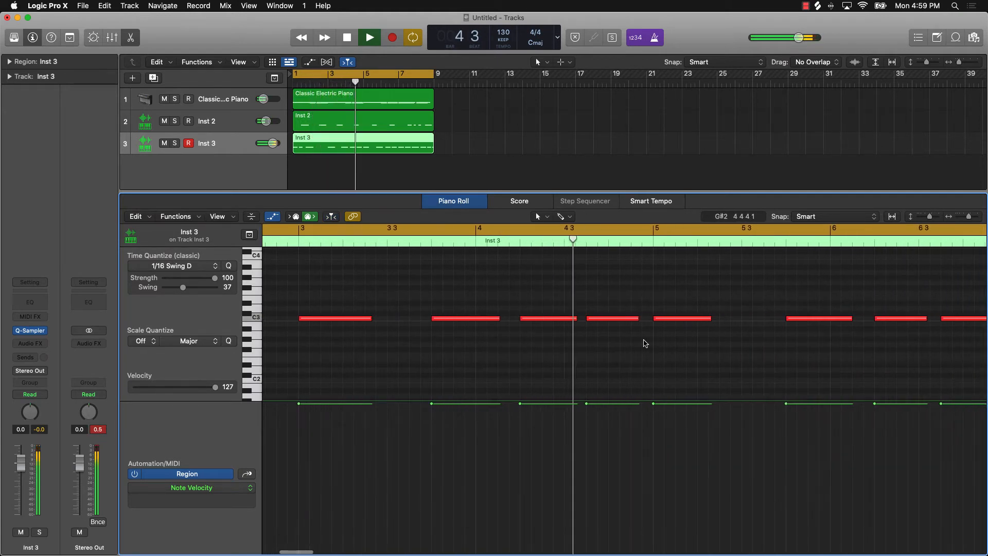
pyautogui.keyDown('ctrl'); pyautogui.keyDown('alt'); pyautogui.click(615, 345); pyautogui.keyUp('alt'); pyautogui.keyUp('ctrl')
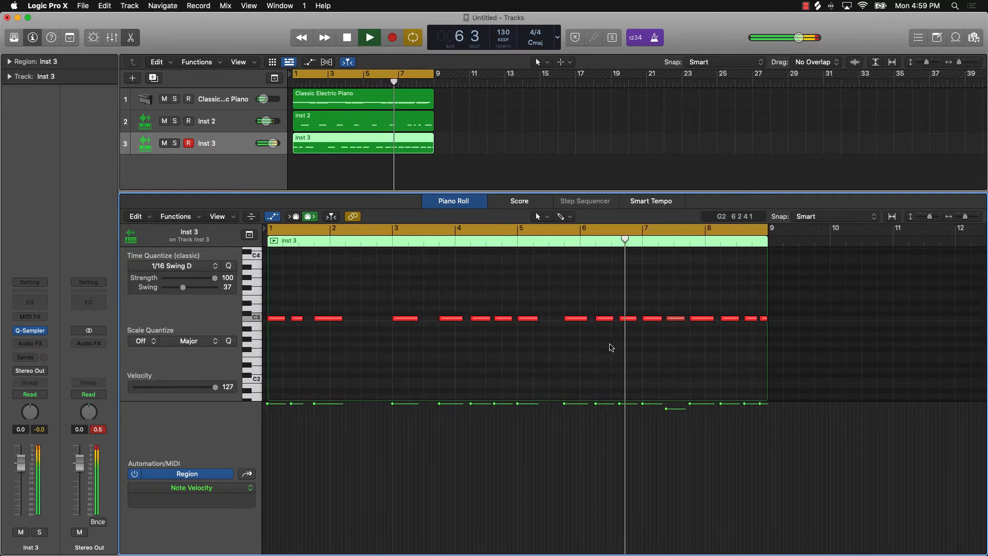
pyautogui.press('space')
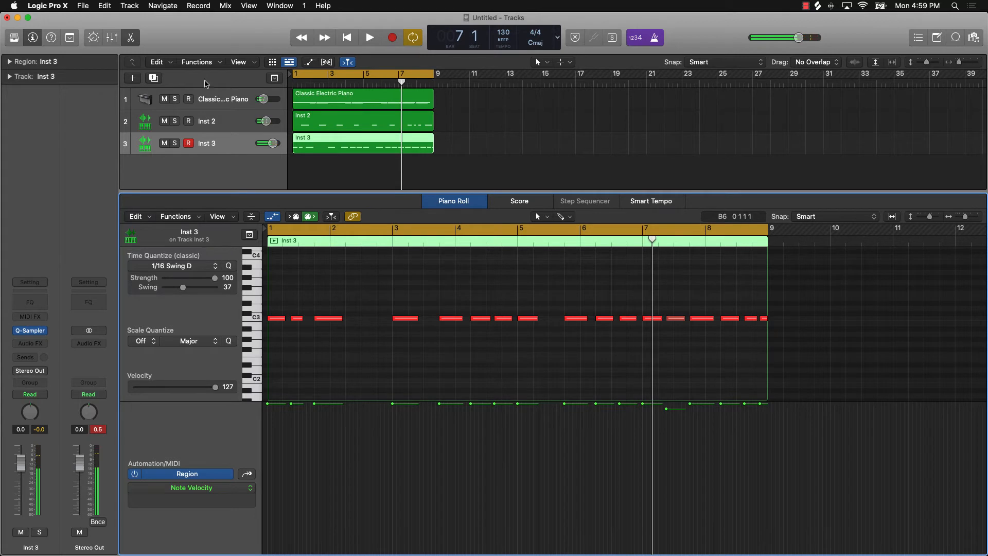
# With the editor closed, rename the Classic Electric Piano track as piano and the Inst 2 track as snare
pyautogui.click(131, 37)
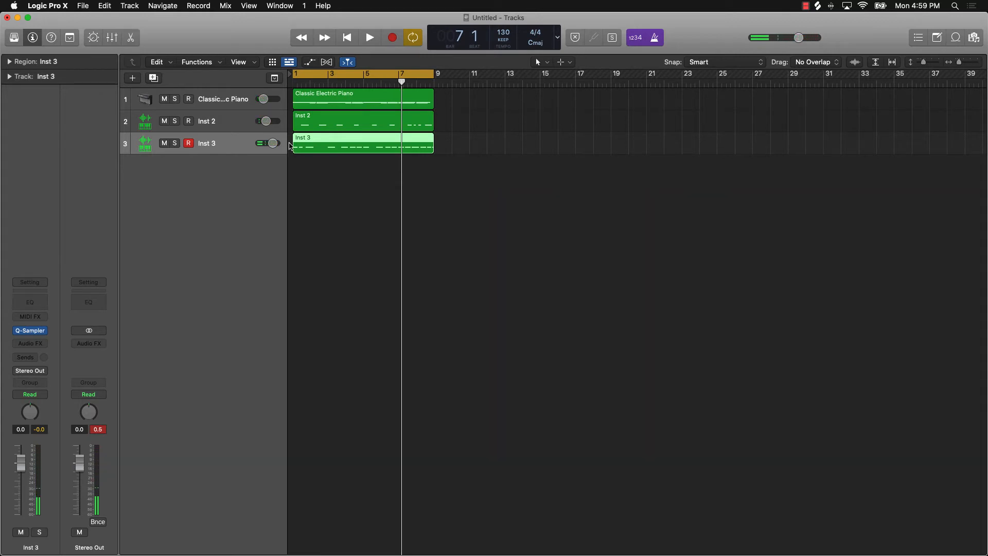
pyautogui.click(207, 100)
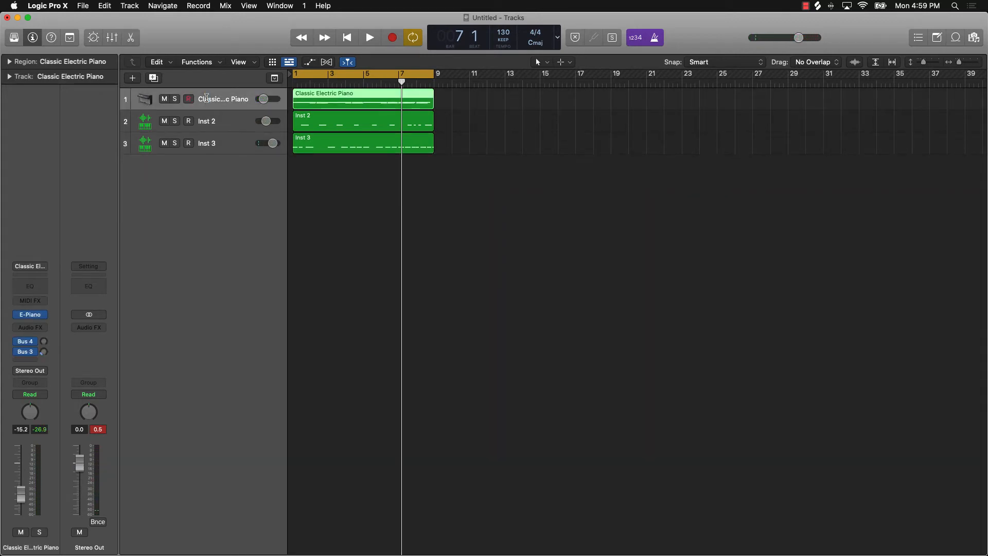
pyautogui.doubleClick(207, 98)
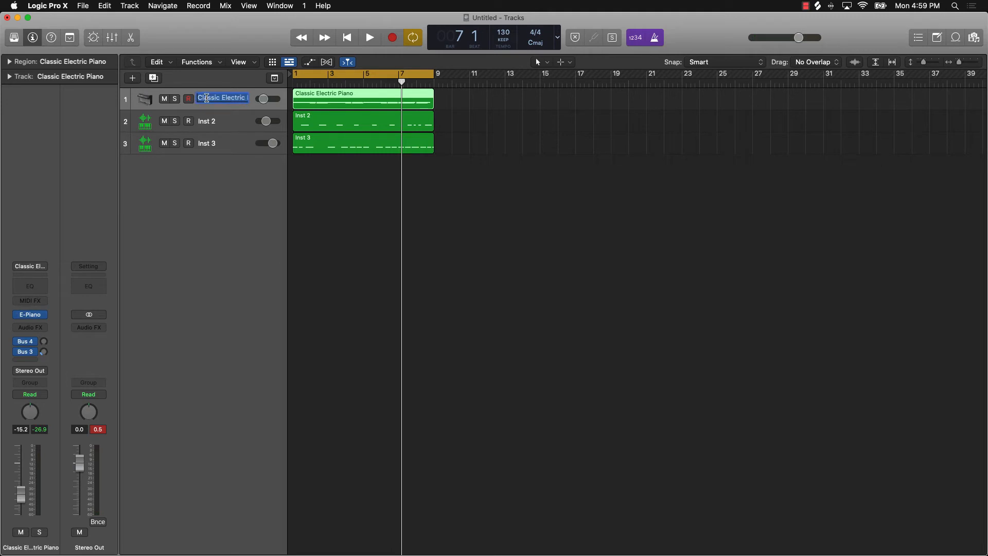
pyautogui.write('piano')
pyautogui.press('Return')
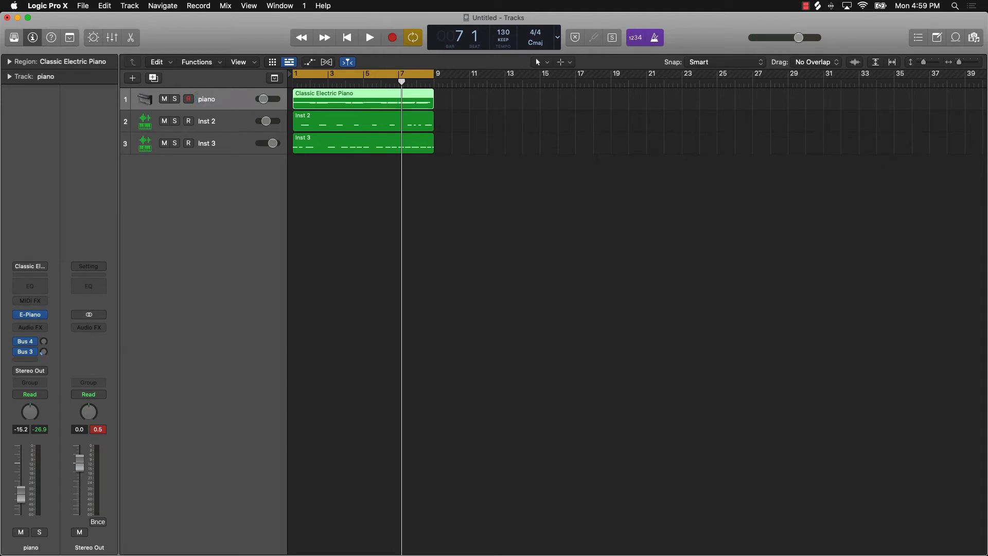
pyautogui.click(205, 120)
pyautogui.doubleClick(207, 120)
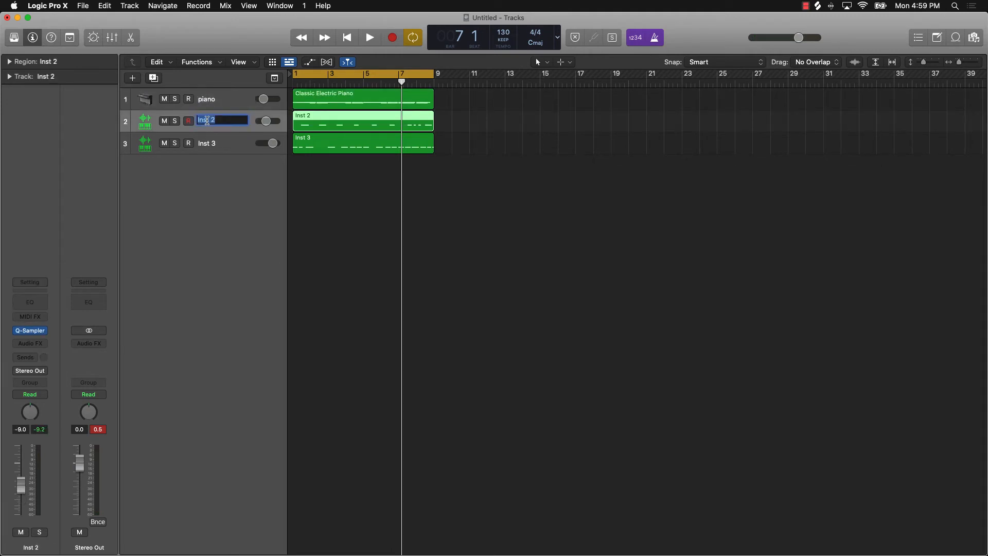
pyautogui.write('snare')
pyautogui.press('Return')
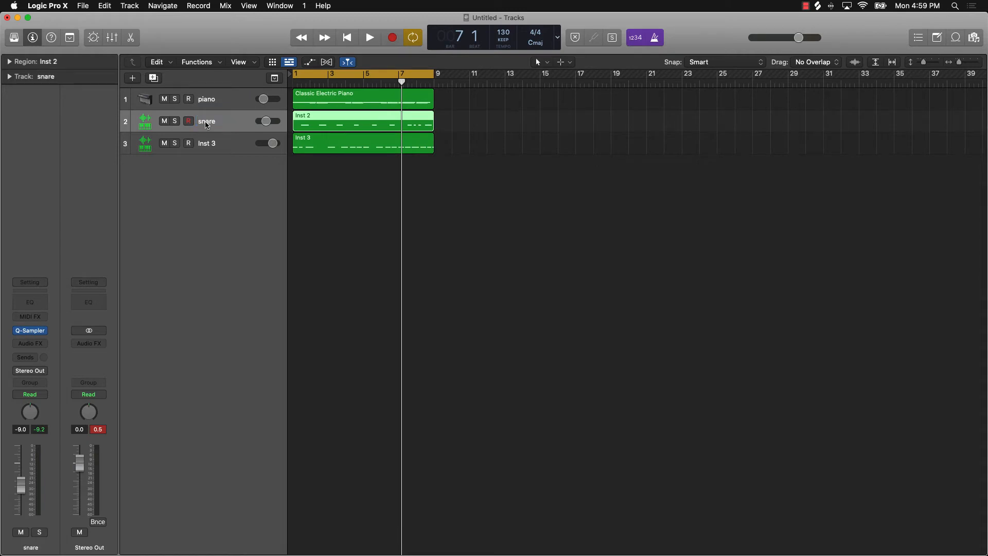
# Rename the Inst 3 track as kick and mute the piano track
pyautogui.click(207, 144)
pyautogui.doubleClick(206, 144)
pyautogui.write('k')
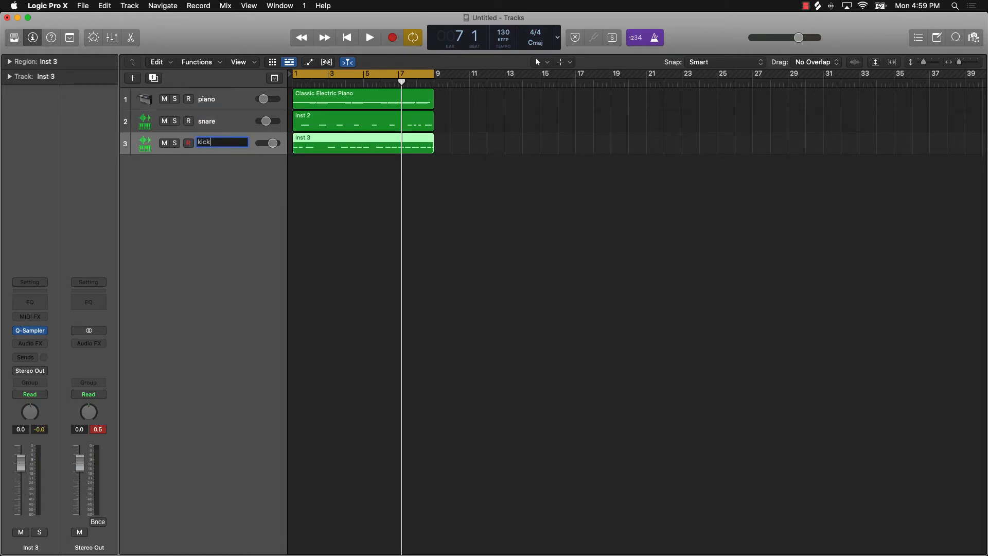
pyautogui.write('ick')
pyautogui.press('Return')
pyautogui.click(445, 204)
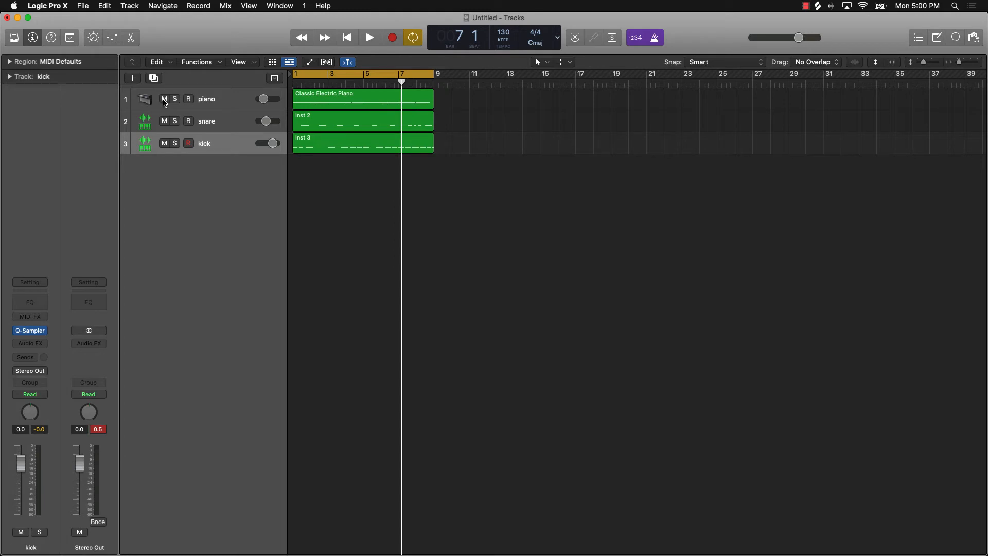
pyautogui.click(164, 100)
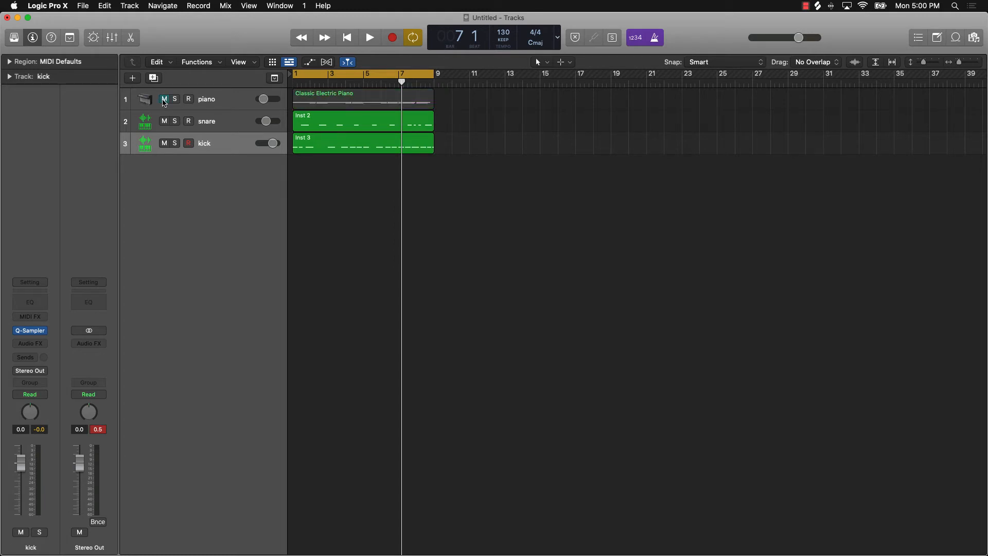
# Open the loop browser, look through its genre, descriptor and scale filters, and limit the loops to the Piano instrument
pyautogui.click(957, 38)
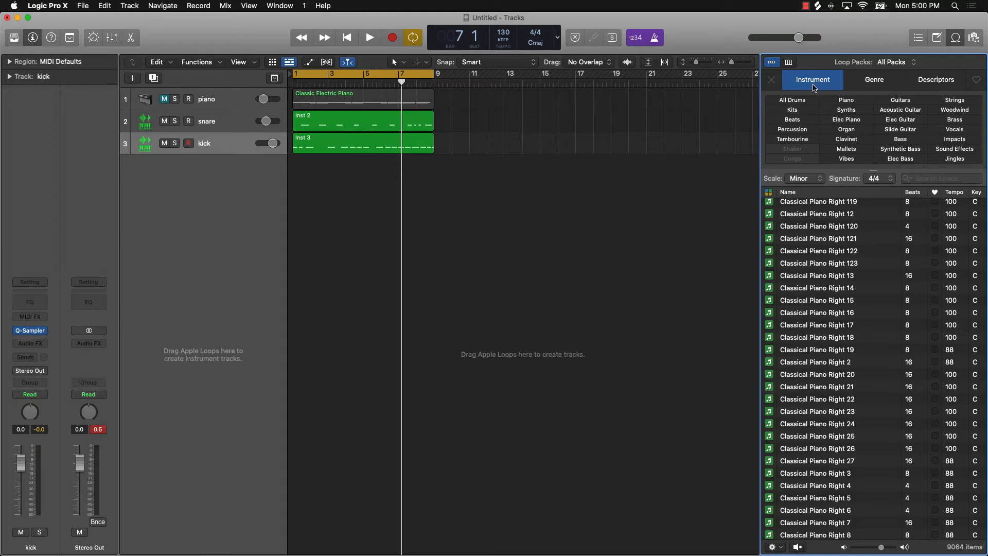
pyautogui.click(885, 89)
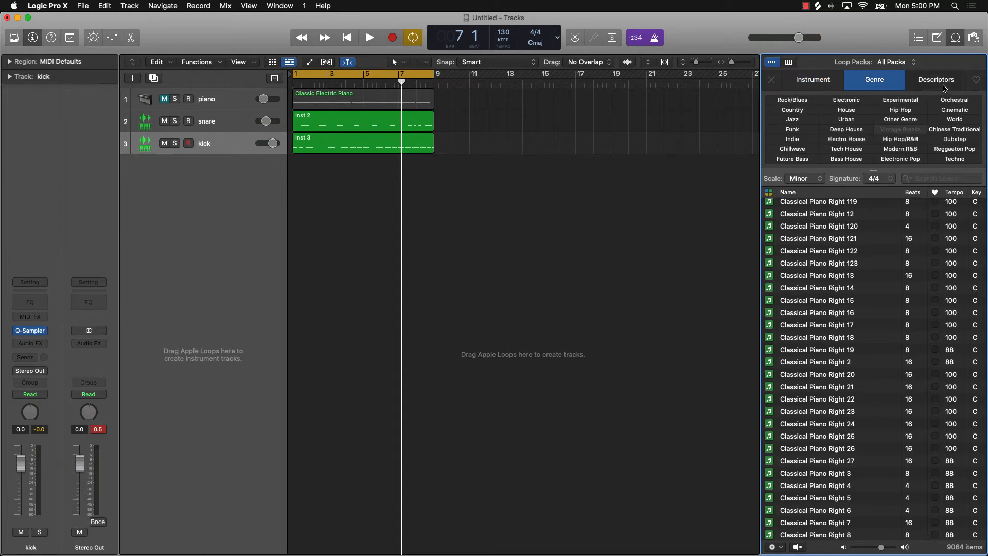
pyautogui.click(944, 88)
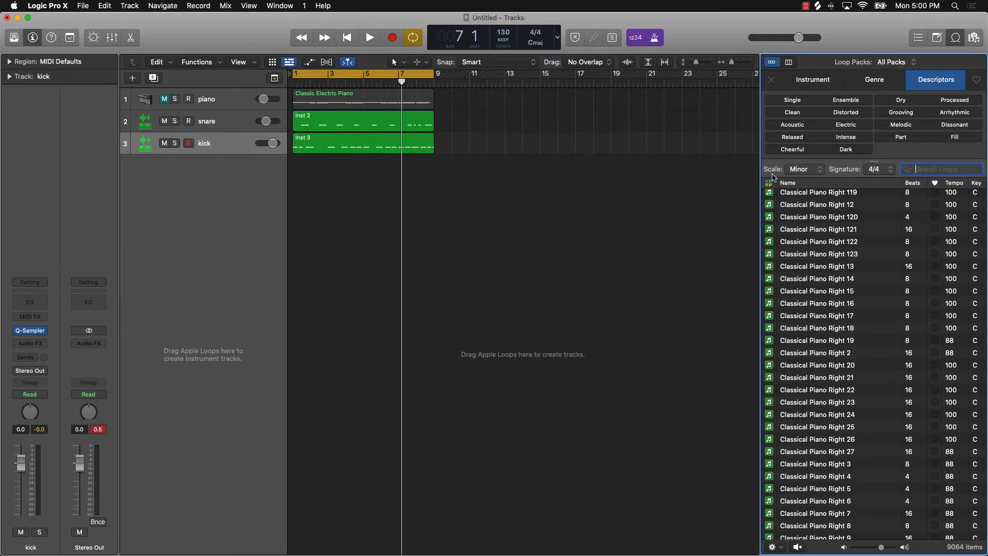
pyautogui.click(819, 170)
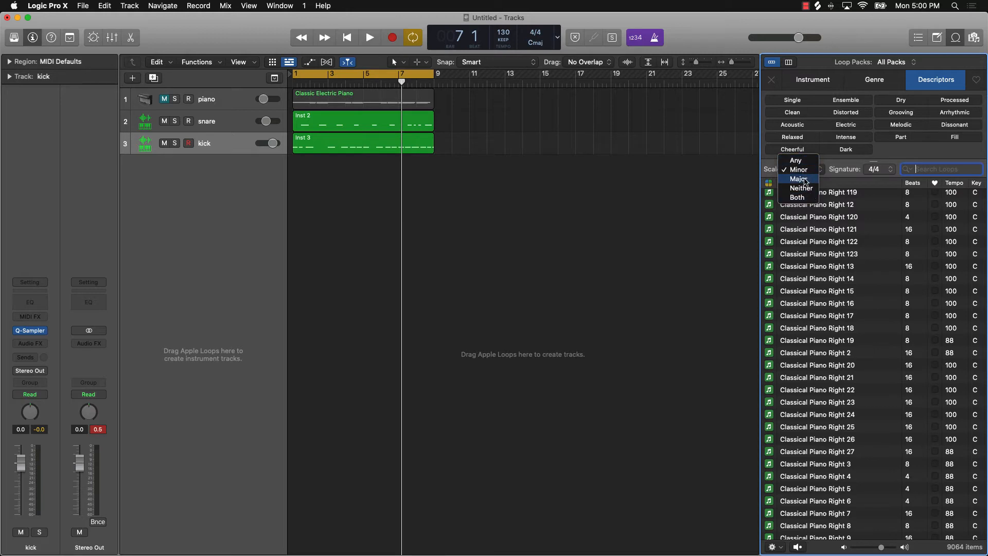
pyautogui.click(879, 172)
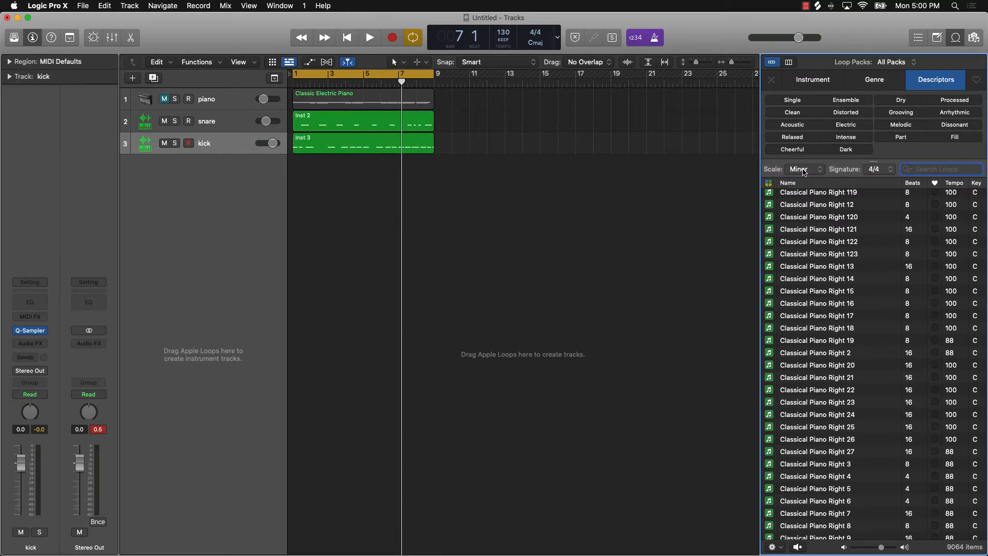
pyautogui.click(826, 80)
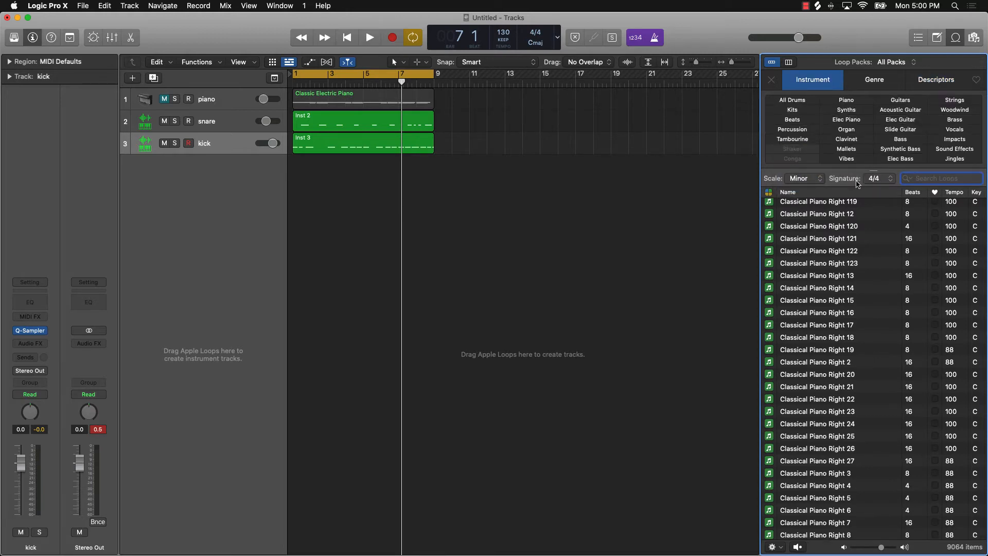
pyautogui.click(846, 100)
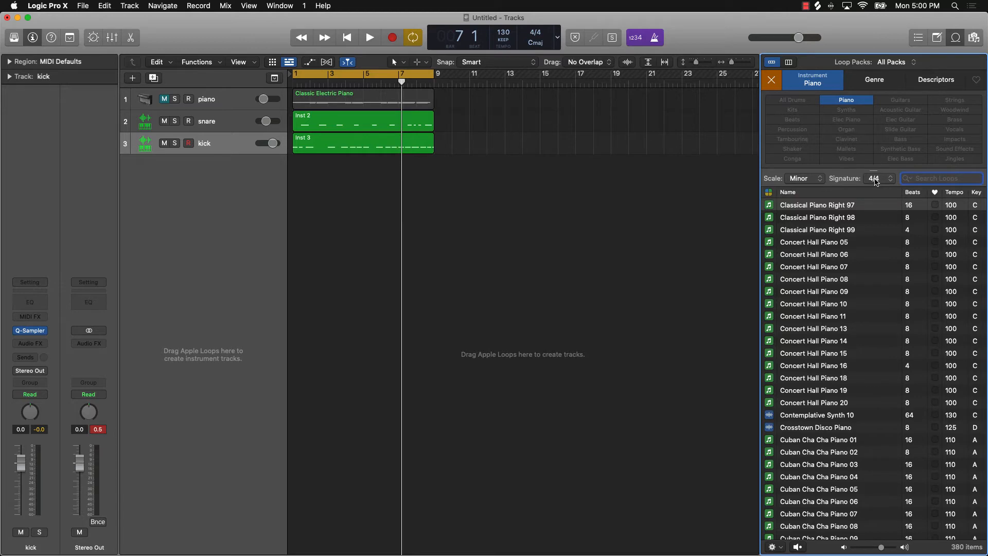
# Browse the piano loops and preview HiFi Tape Piano
pyautogui.scroll(-20, 814, 302)
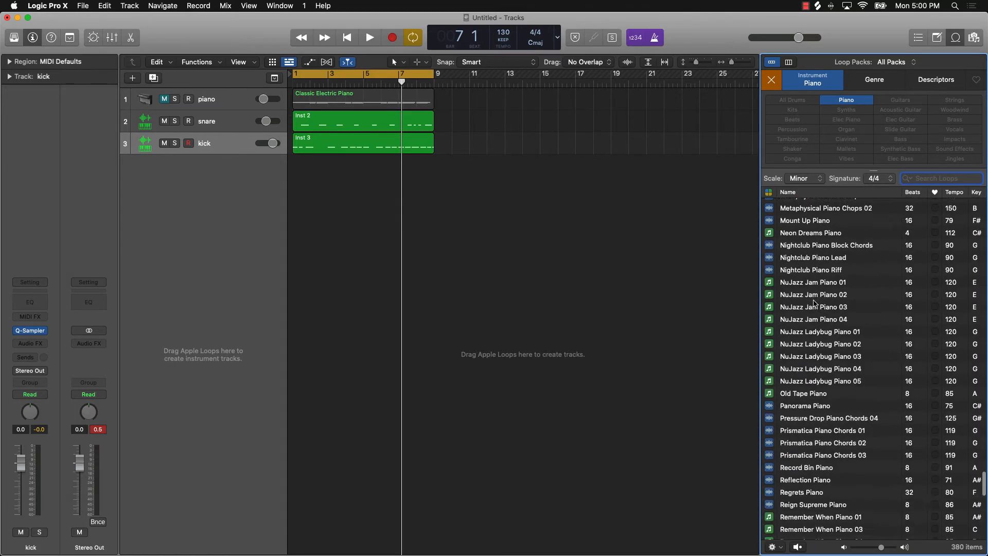
pyautogui.scroll(20, 815, 304)
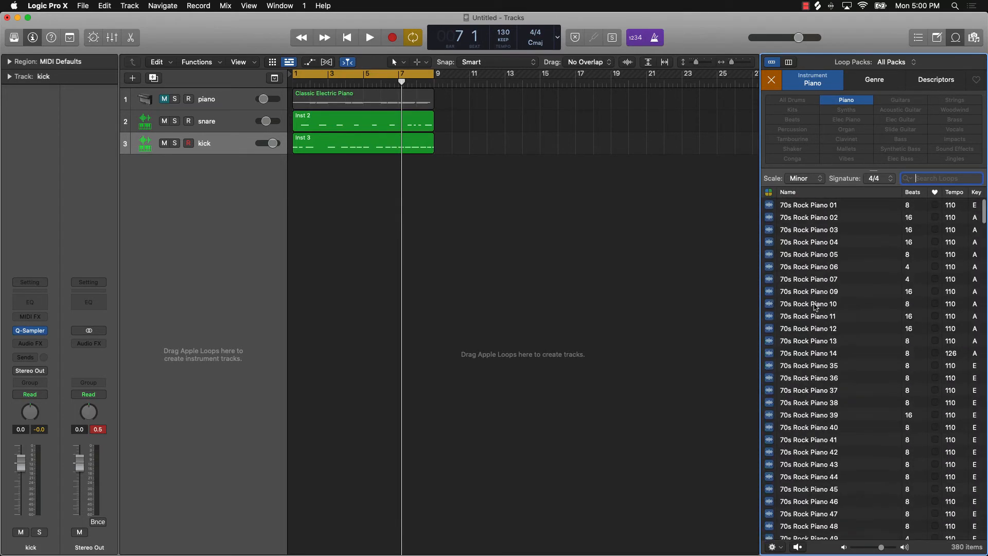
pyautogui.scroll(-20, 816, 307)
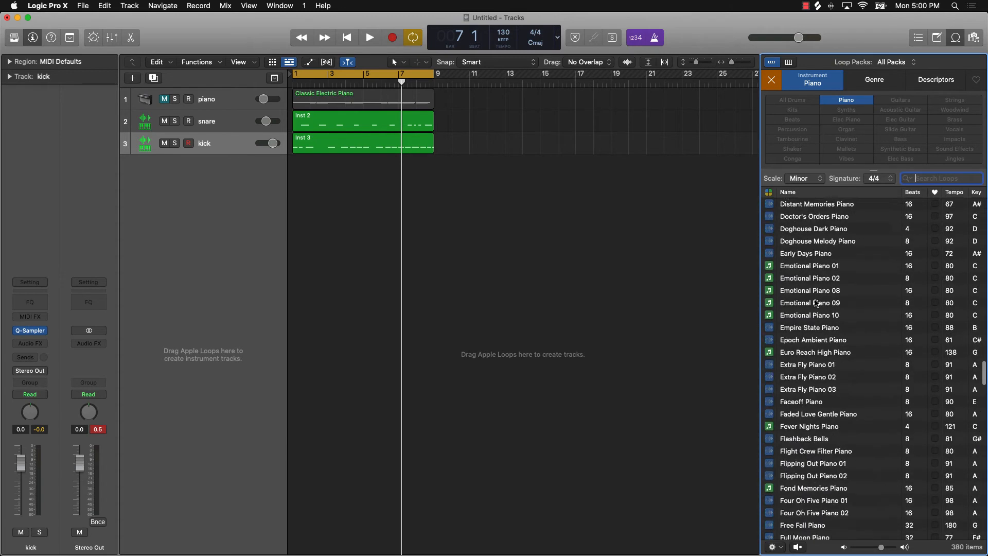
pyautogui.click(814, 284)
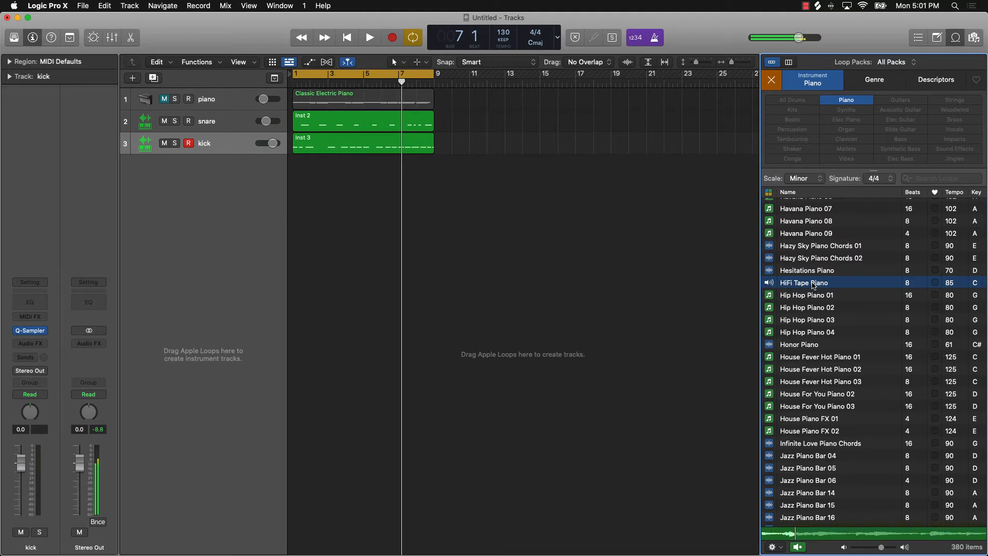
# Try the HiFi Tape Piano loop as a region at bar 1 on its own track, and delete that track
pyautogui.moveTo(812, 284); pyautogui.dragTo(293, 208)
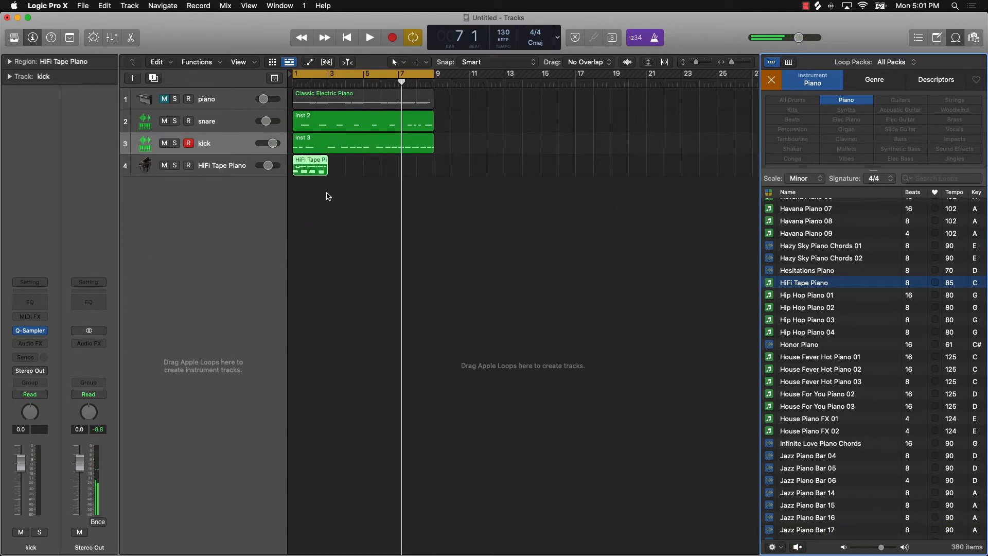
pyautogui.click(233, 172)
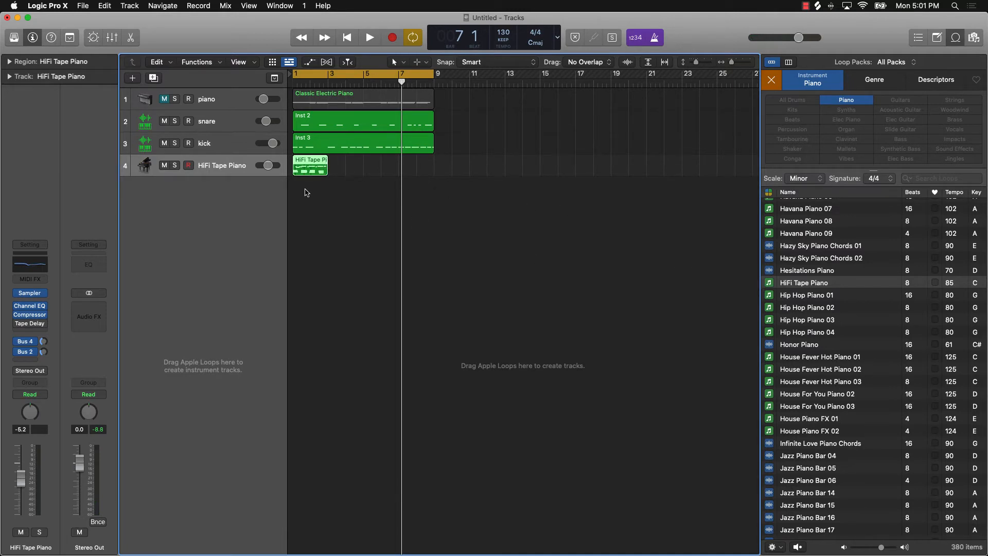
pyautogui.press('super+Right')
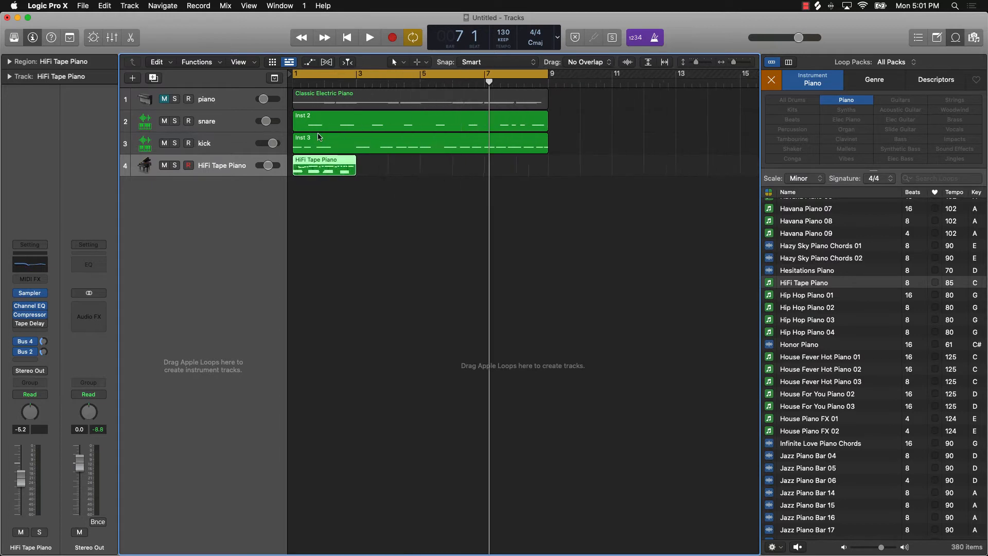
pyautogui.press('super+Right')
pyautogui.moveTo(379, 83); pyautogui.dragTo(382, 108)
pyautogui.click(361, 173)
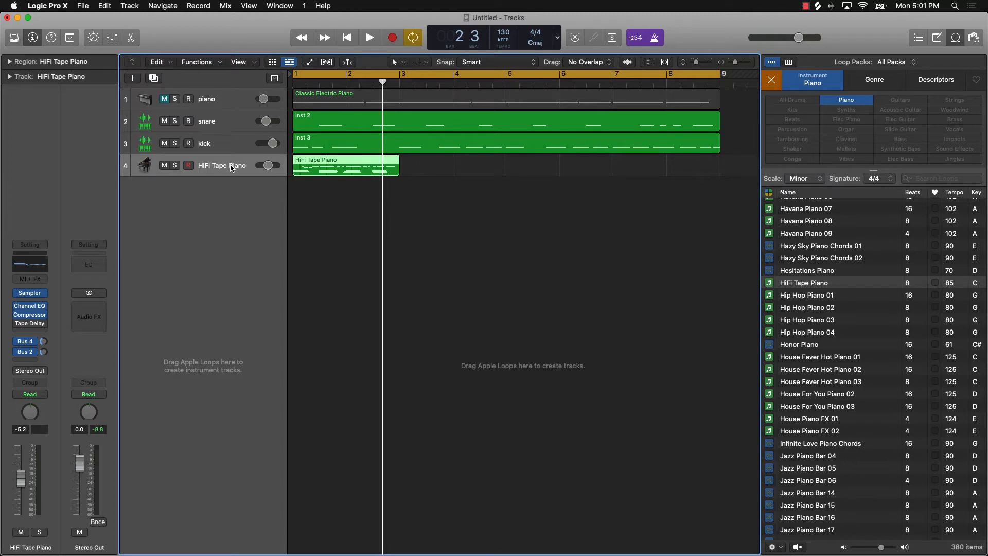
pyautogui.press('Delete')
pyautogui.press('super+BackSpace')
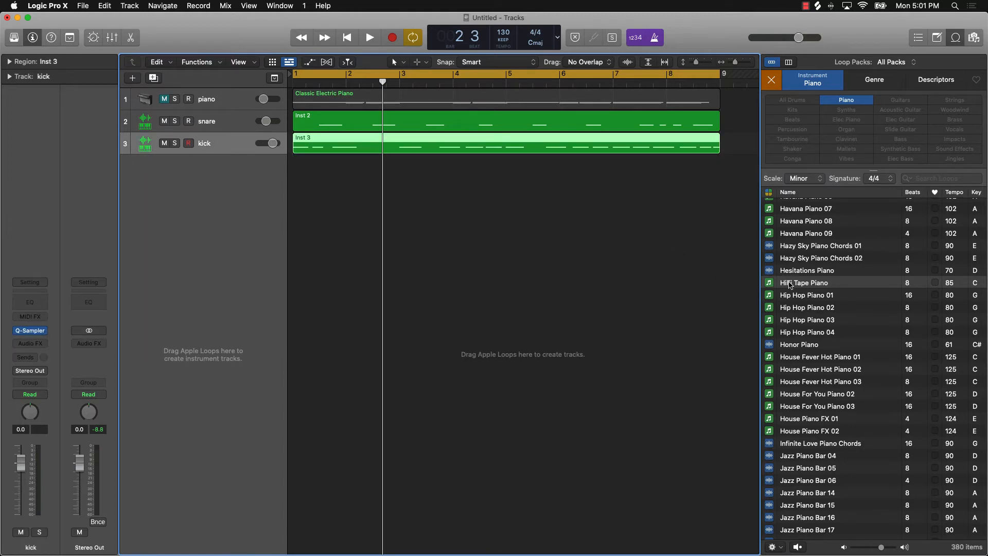
# Create a Quick Sampler (Original) track from the HiFi Tape Piano loop, in Classic mode with Flex and Follow Tempo on
pyautogui.moveTo(790, 284); pyautogui.dragTo(217, 170)
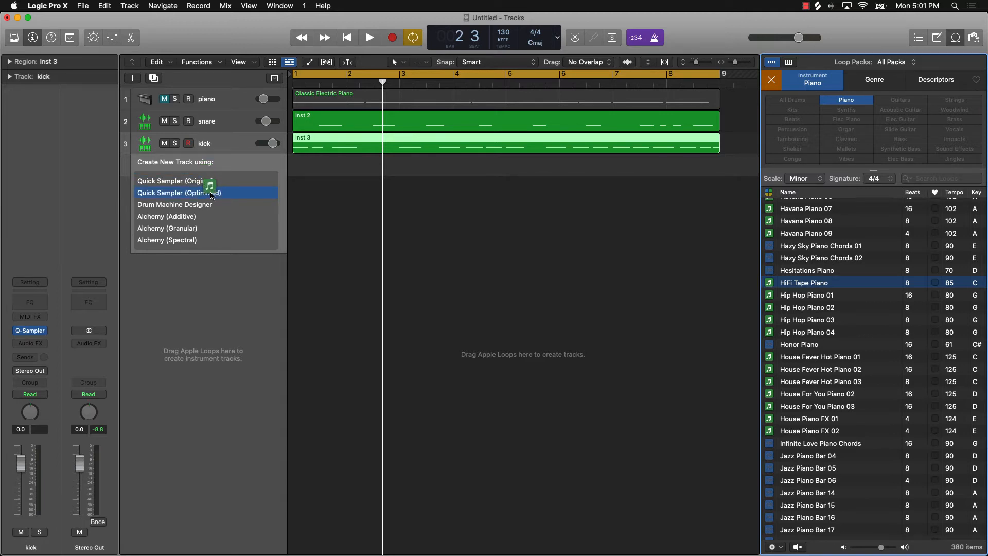
pyautogui.moveTo(211, 193); pyautogui.dragTo(210, 180)
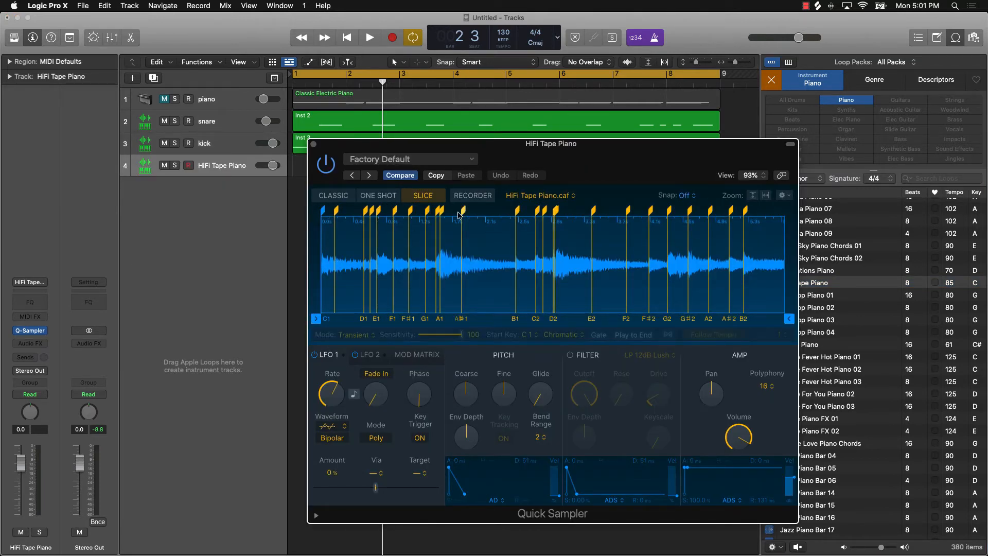
pyautogui.click(331, 198)
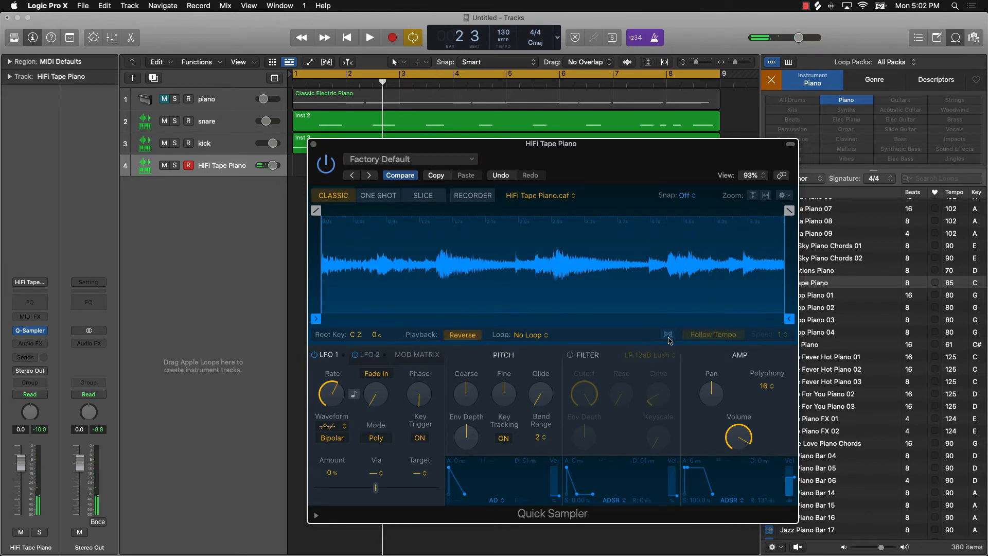
pyautogui.click(669, 335)
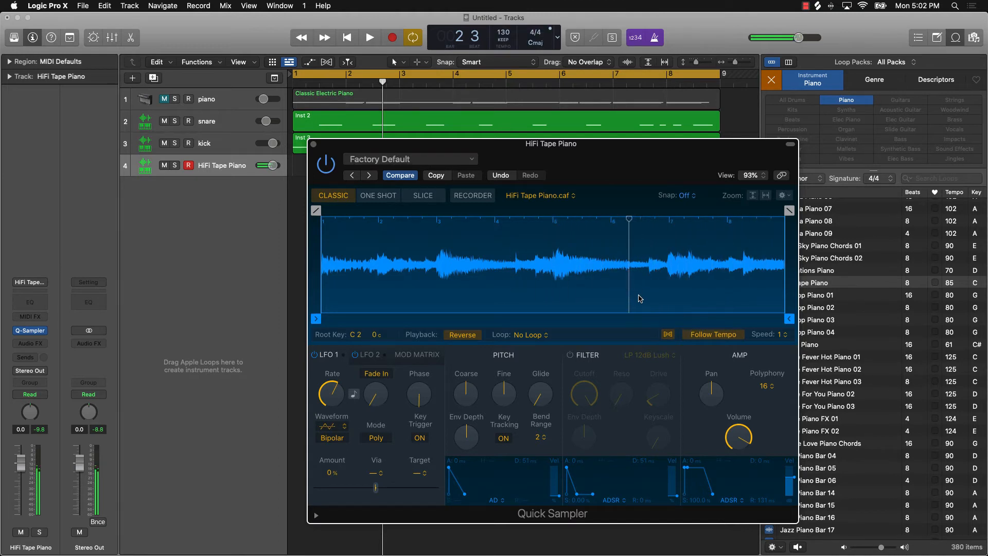
pyautogui.click(313, 144)
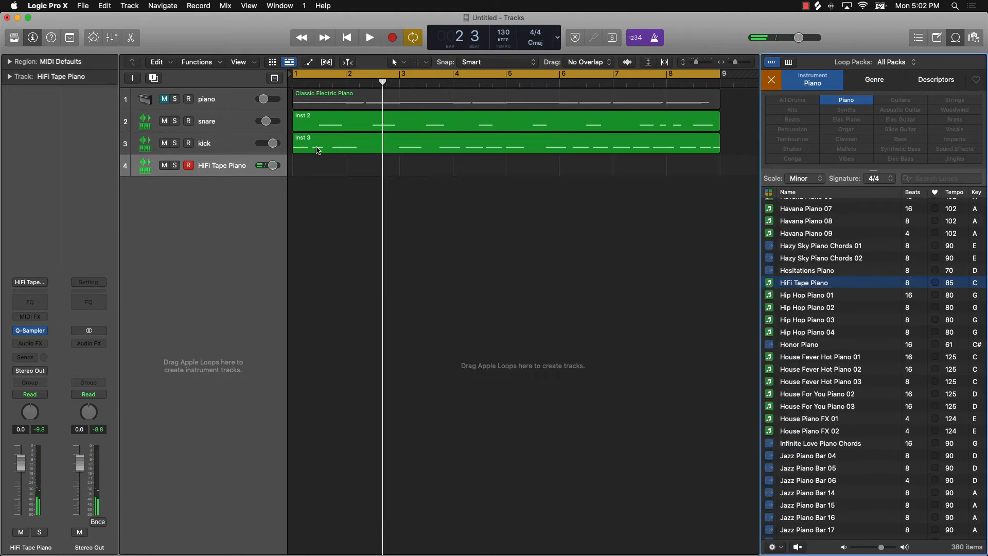
# Record an eight-bar HiFi Tape Piano part from bar 1 over the beat and close the loop browser
pyautogui.press('r')
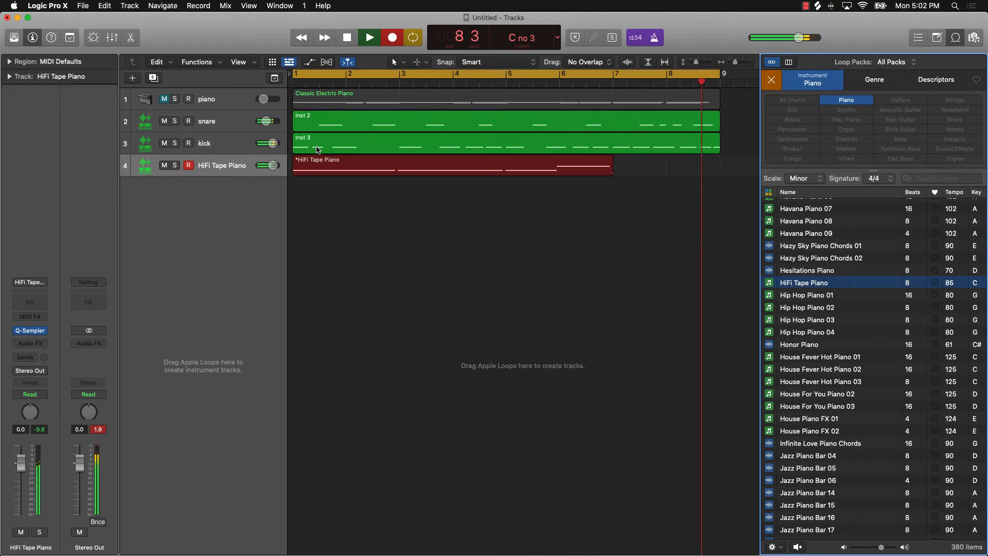
pyautogui.press('space')
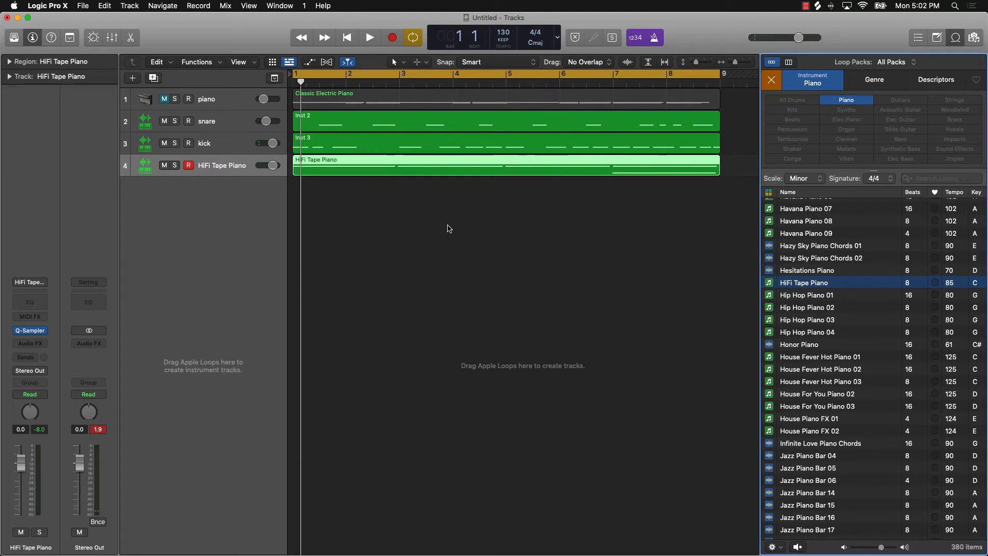
pyautogui.click(449, 228)
pyautogui.click(455, 172)
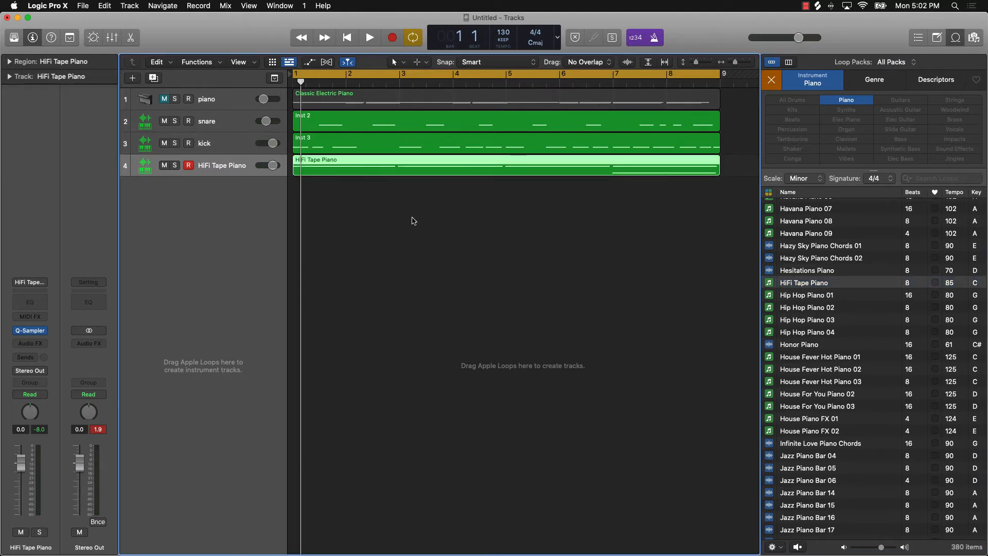
pyautogui.click(953, 39)
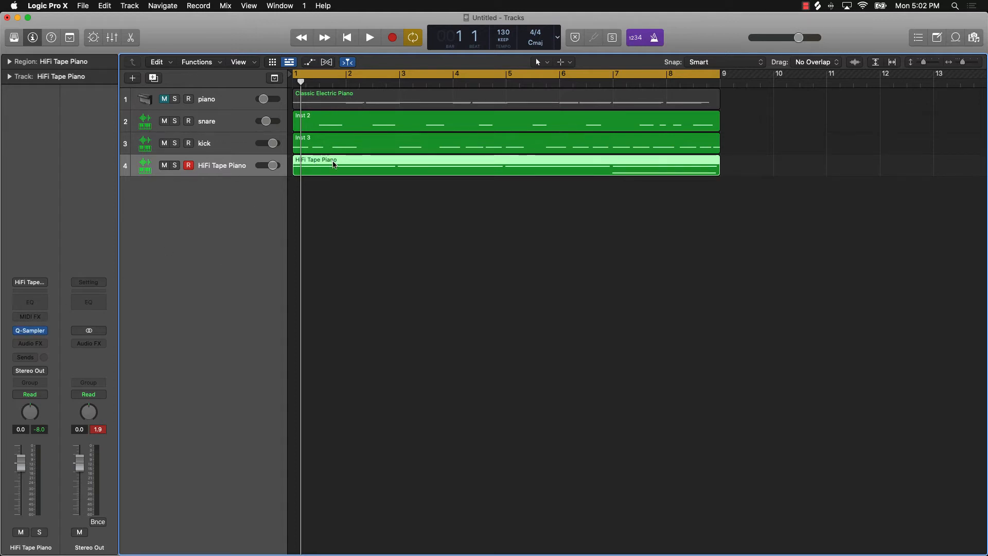
# Quantize all notes of the recorded HiFi Tape Piano region to 1/16 Swing A in the Piano Roll
pyautogui.click(132, 38)
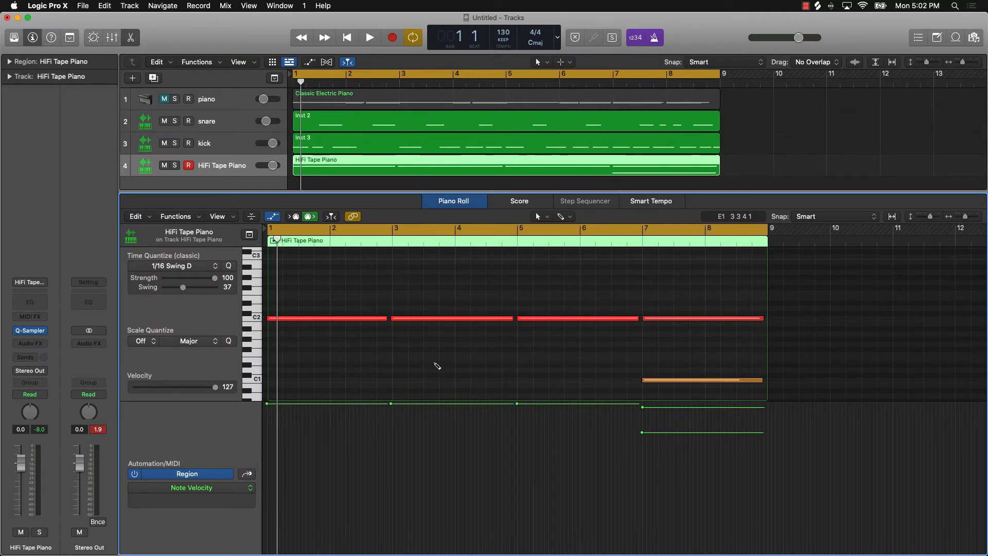
pyautogui.press('super+a')
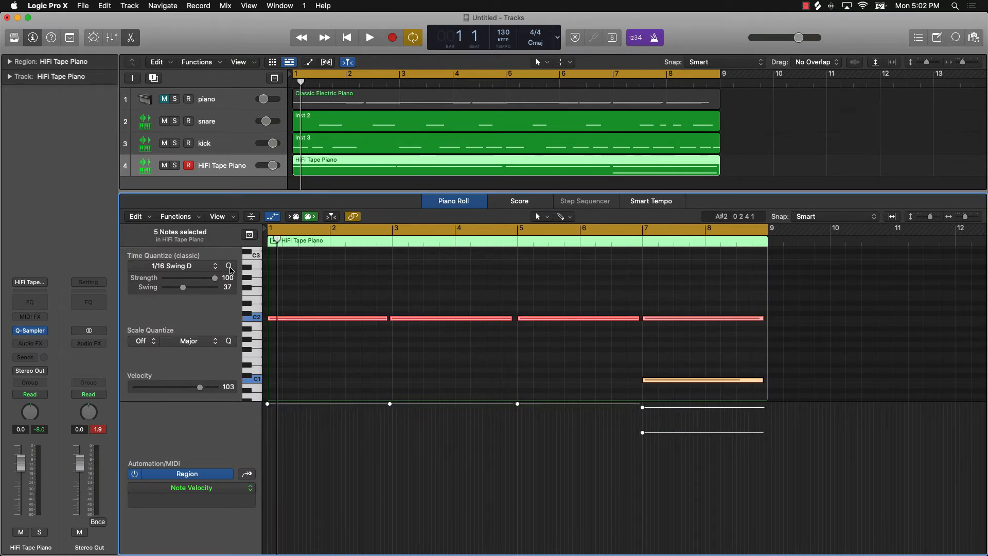
pyautogui.press('space')
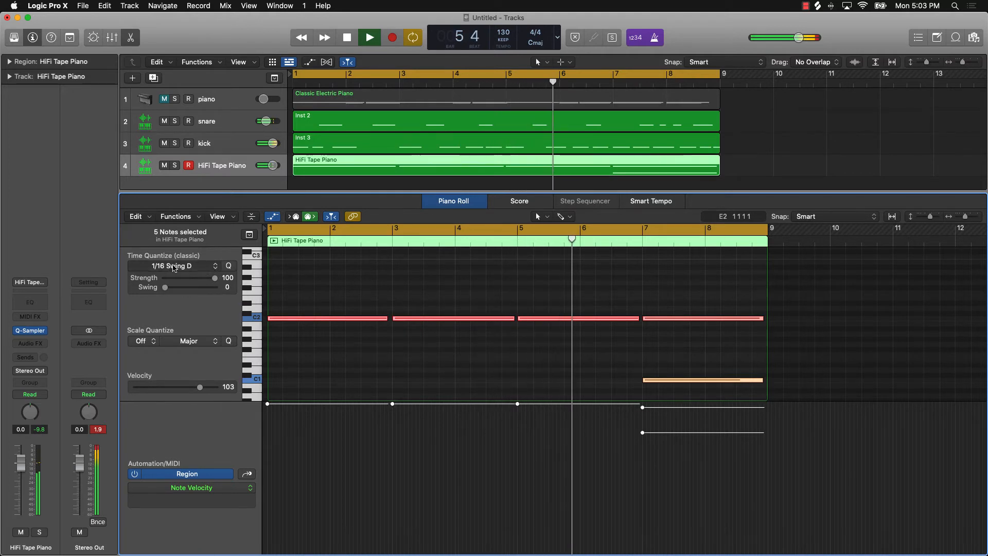
pyautogui.click(171, 266)
pyautogui.click(161, 436)
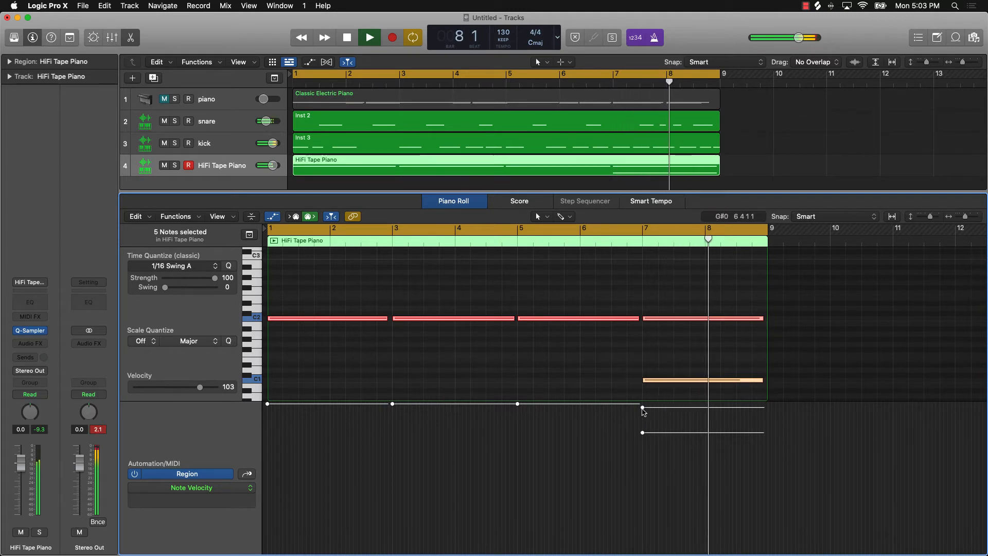
# Lower the velocity of the C1 note at bar 7, set the HiFi Tape Piano track volume to -4.6 dB, and close the editor
pyautogui.moveTo(643, 433)
pyautogui.mouseDown()
pyautogui.moveTo(641, 412)
pyautogui.moveTo(643, 438)
pyautogui.mouseUp()
pyautogui.click(610, 382)
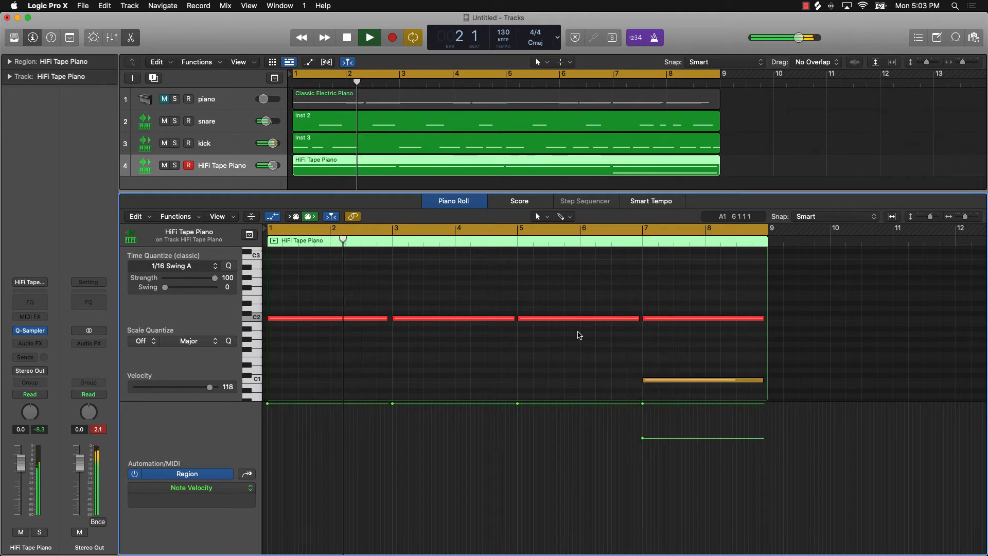
pyautogui.moveTo(274, 165); pyautogui.dragTo(267, 166)
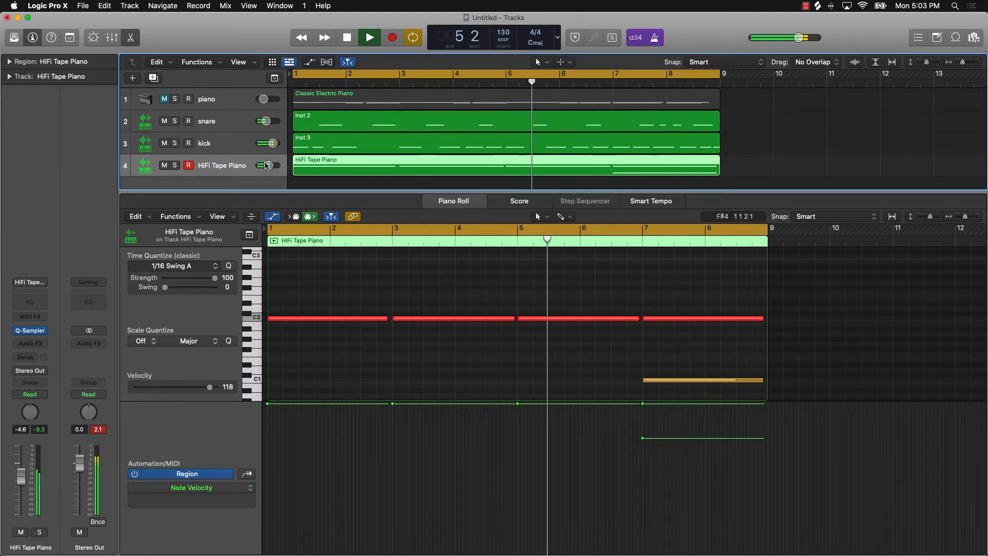
pyautogui.press('space')
pyautogui.press('e')
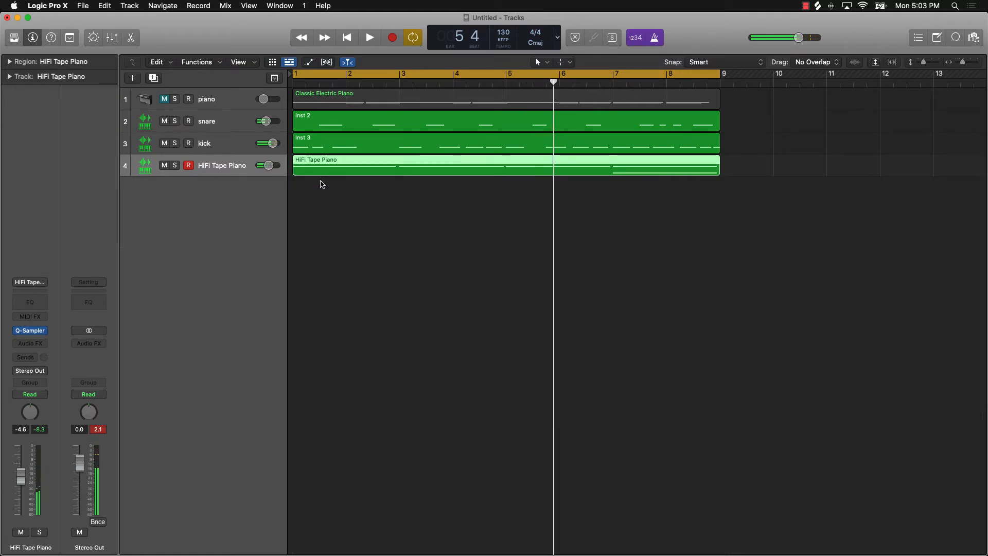
# Create a Quick Sampler (Single Sample) software instrument track and move its plug-in window aside
pyautogui.click(339, 233)
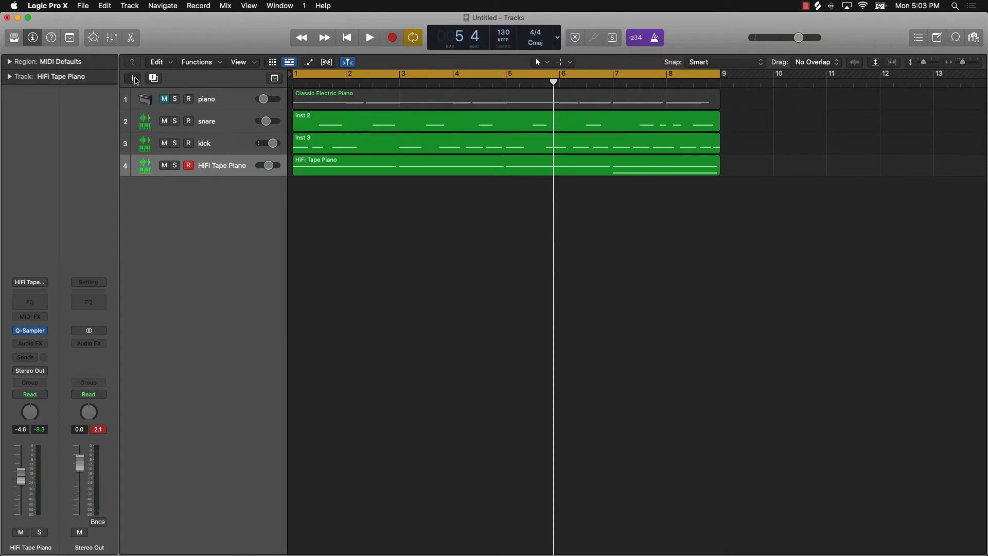
pyautogui.click(134, 78)
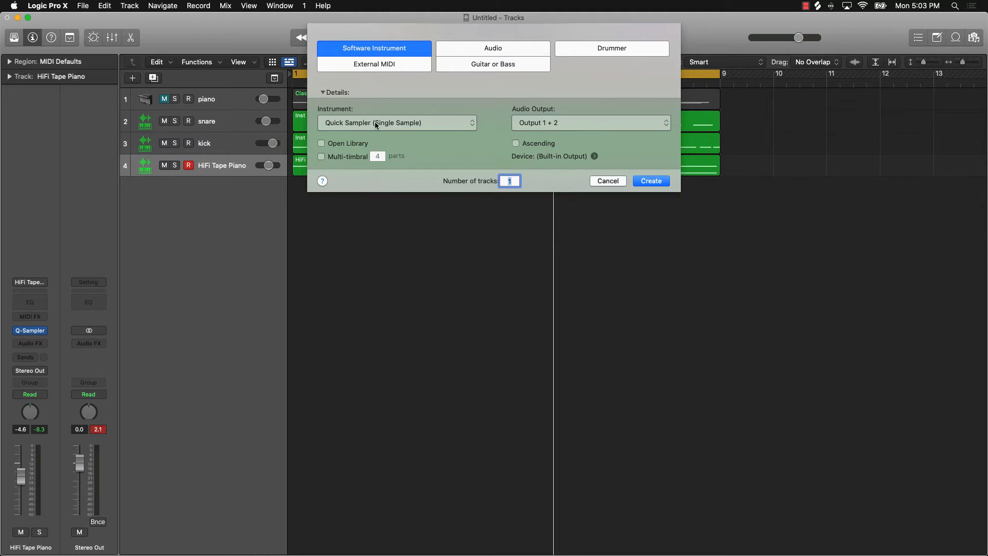
pyautogui.click(651, 181)
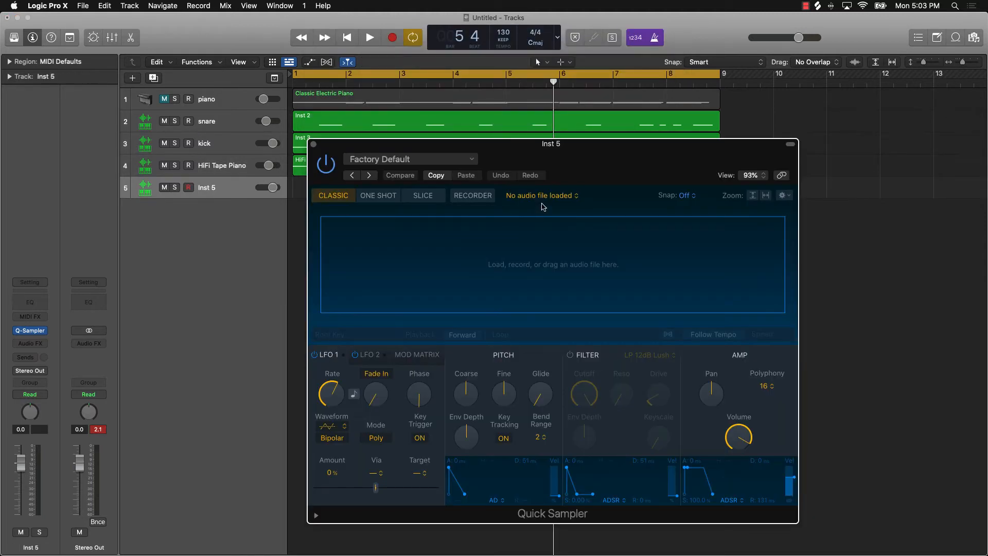
pyautogui.moveTo(604, 155); pyautogui.dragTo(301, 53)
# Switch to Splice and search the sample library for 808, browsing to the end of the results
pyautogui.moveTo(390, 552)
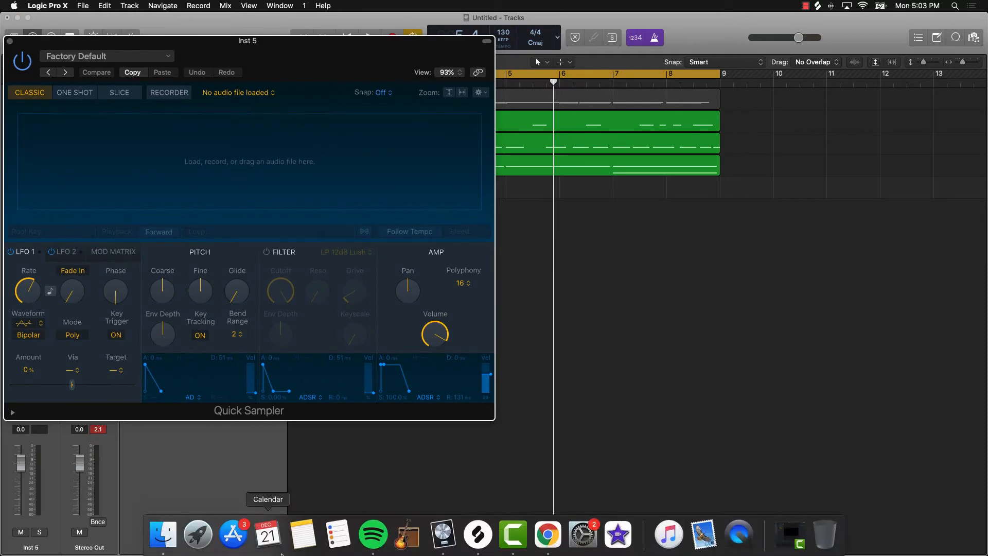
pyautogui.click(477, 548)
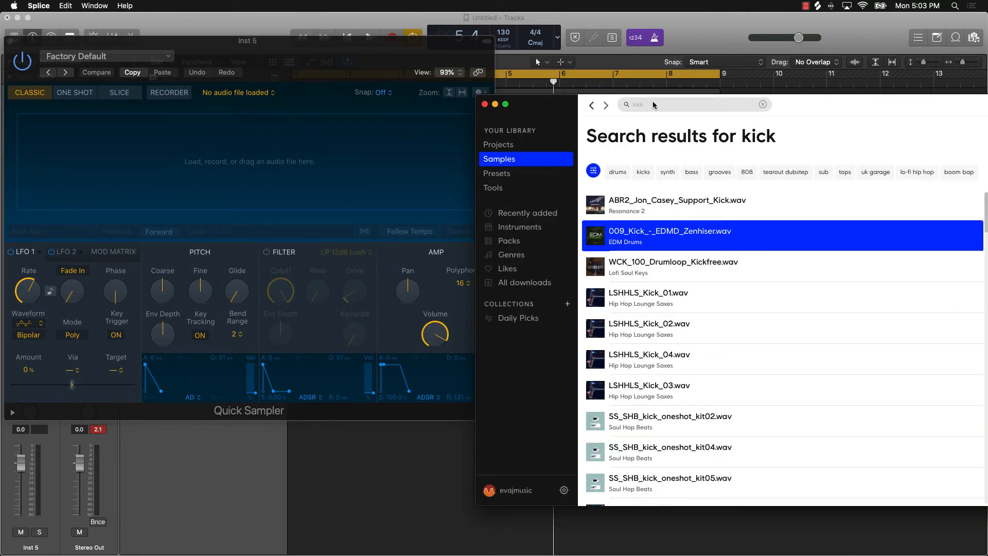
pyautogui.click(653, 105)
pyautogui.write('80')
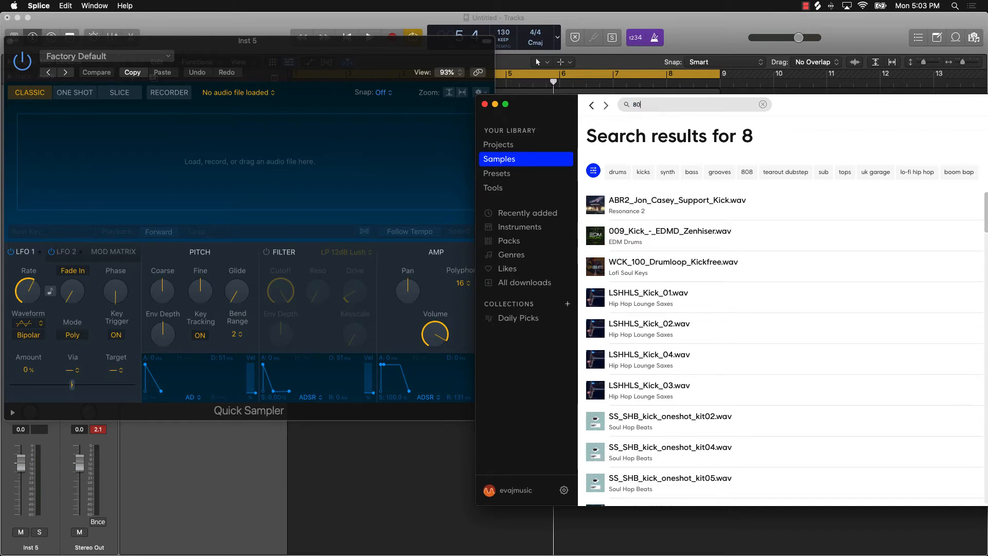
pyautogui.write('8')
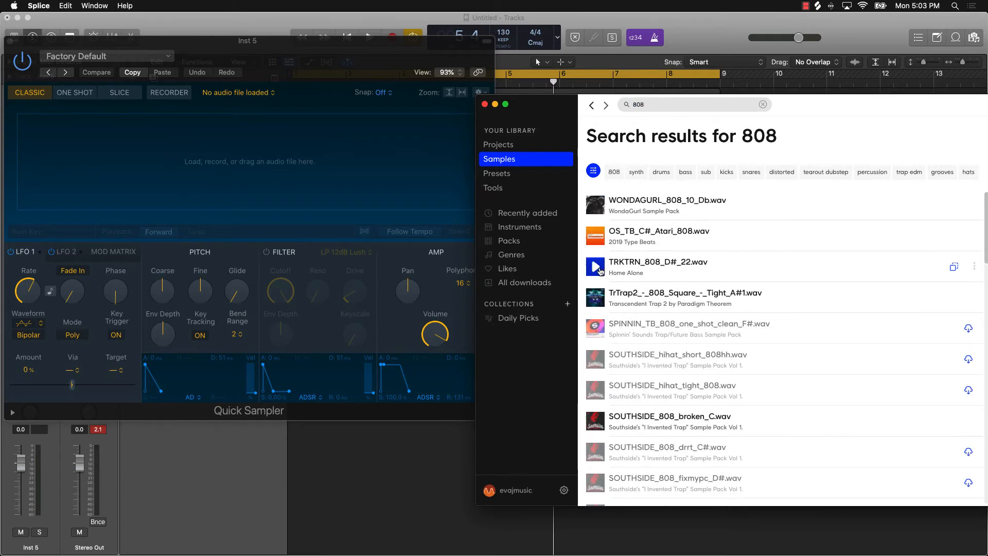
pyautogui.scroll(-20, 600, 271)
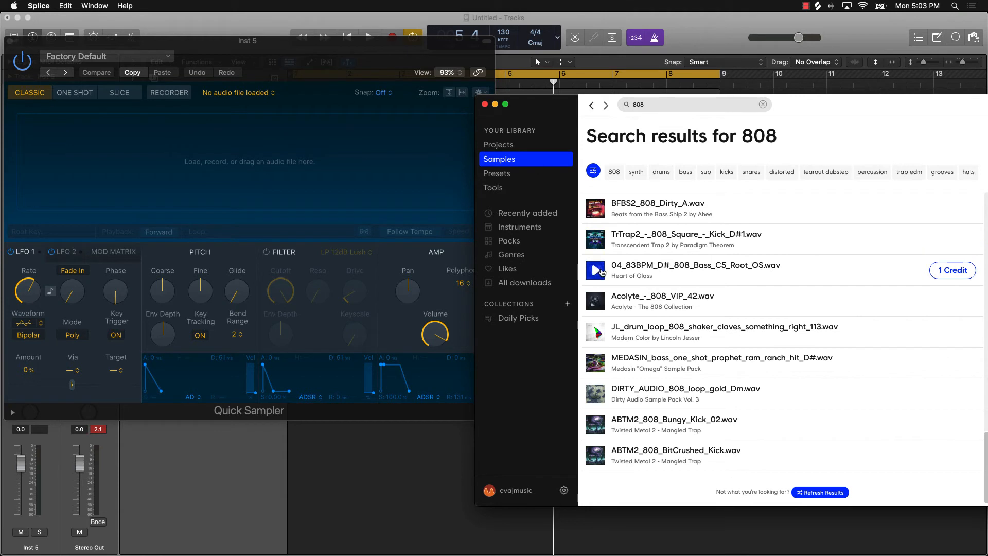
# Audition several 808 samples in the results, including TrTrap2_-_808_Square_-_Kick_D#1.wav, BFBS2_808_Dirty_A.wav and MRNBV1_01_808.wav
pyautogui.click(597, 271)
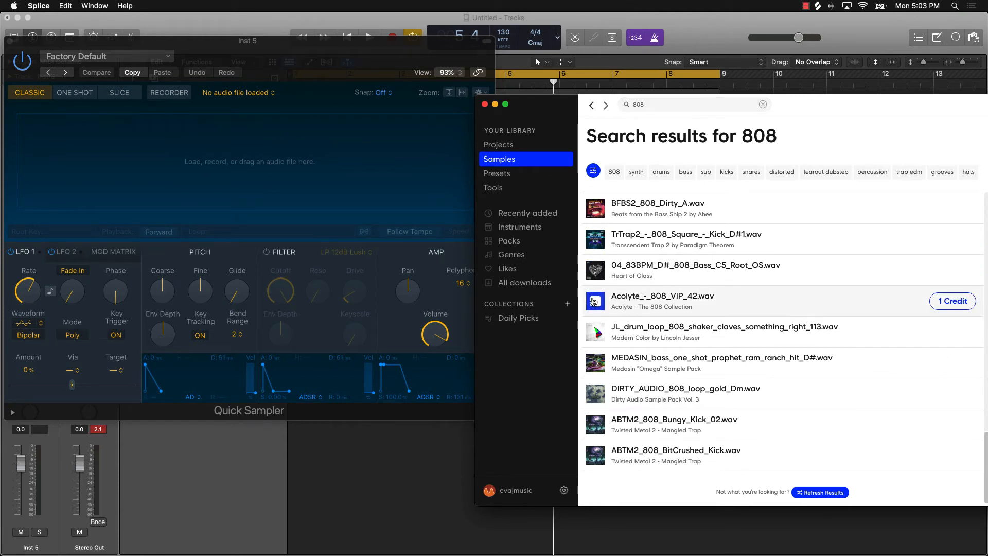
pyautogui.click(592, 335)
pyautogui.click(597, 307)
pyautogui.click(598, 240)
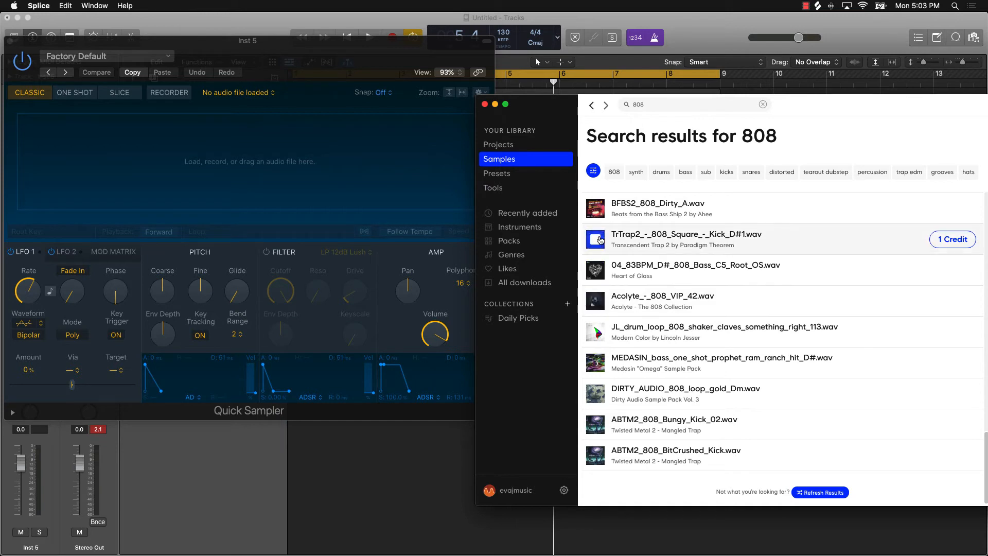
pyautogui.click(597, 212)
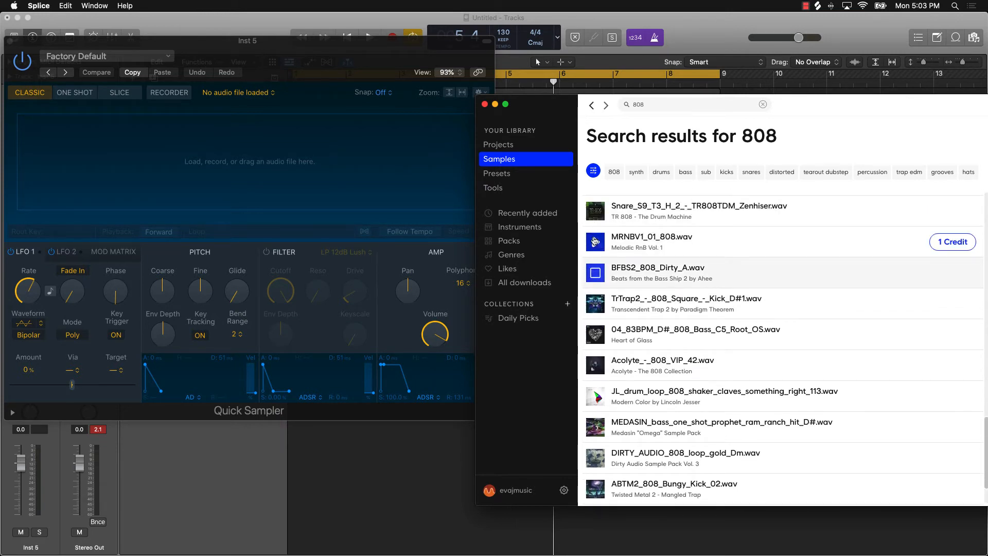
pyautogui.click(595, 244)
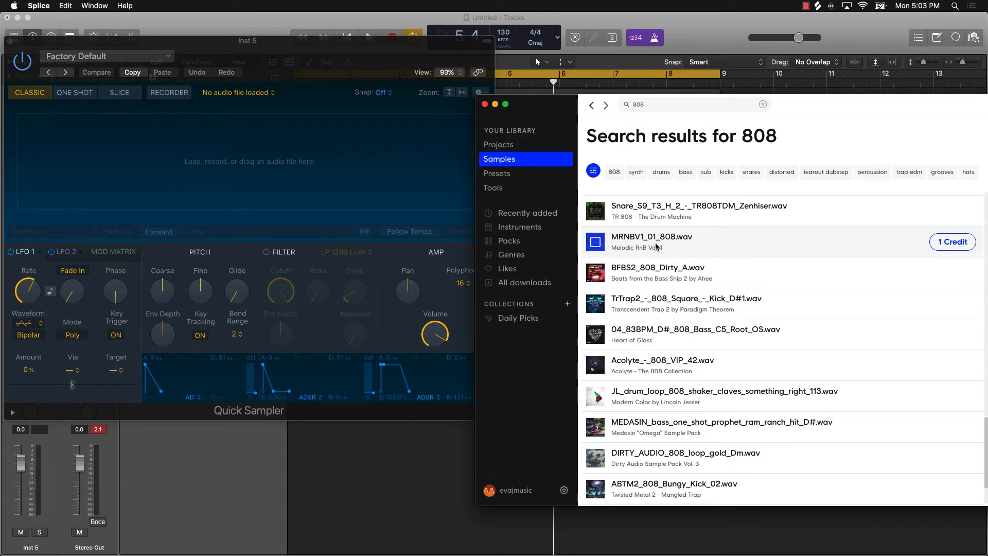
# Get MRNBV1_01_808.wav for one credit and load it into the Quick Sampler with Flex and Follow Tempo on
pyautogui.click(966, 243)
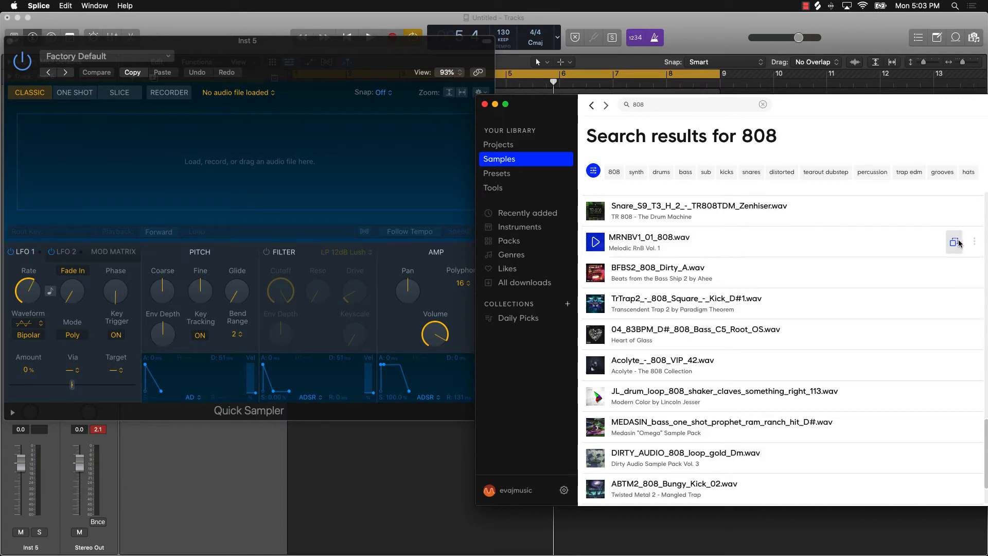
pyautogui.moveTo(795, 243); pyautogui.dragTo(123, 177)
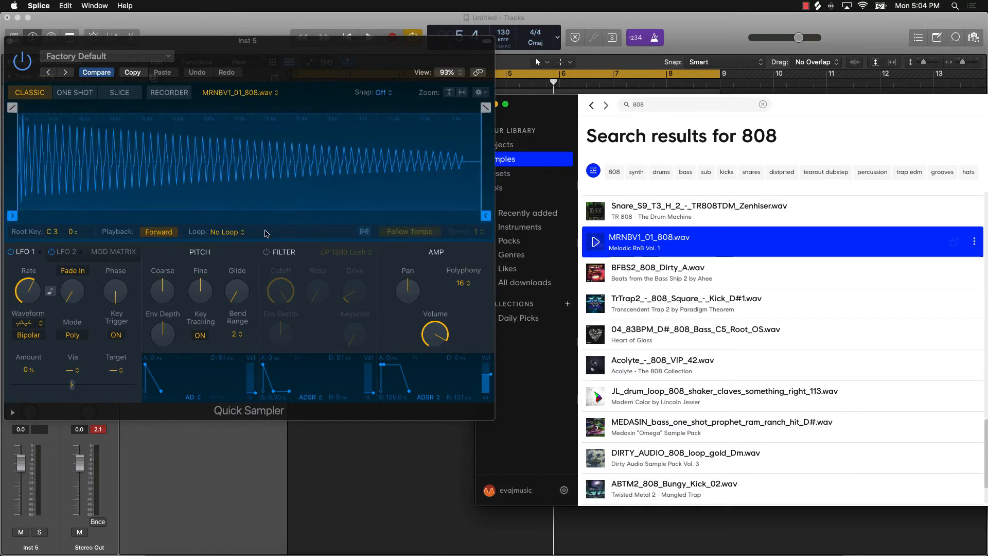
pyautogui.click(326, 236)
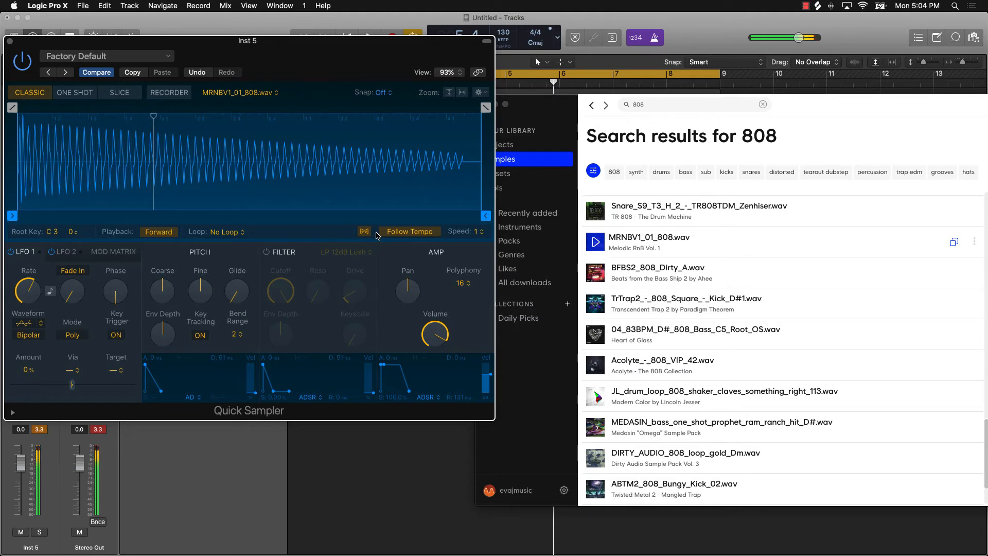
# Close the Splice window and move the Quick Sampler window below the track list
pyautogui.click(539, 124)
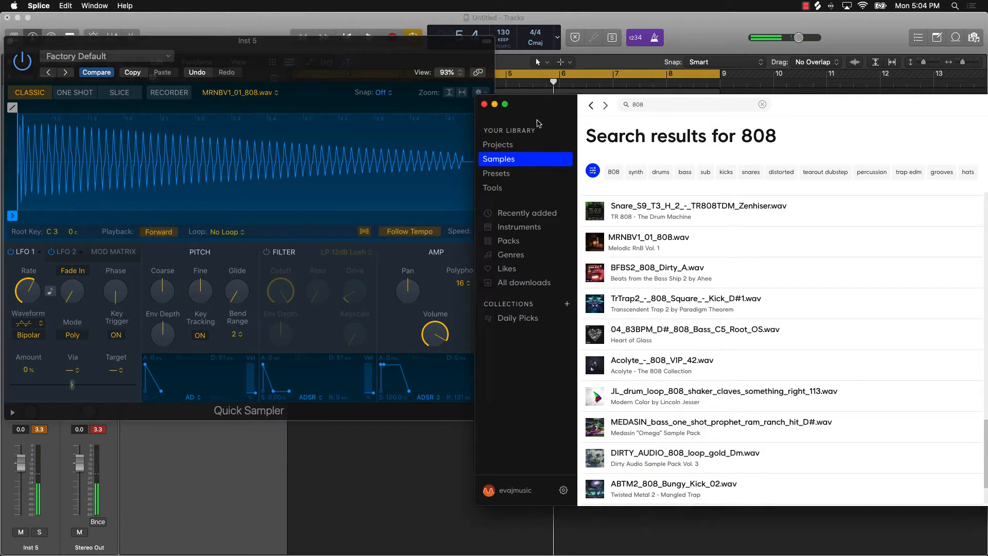
pyautogui.click(489, 105)
pyautogui.moveTo(432, 53); pyautogui.dragTo(703, 241)
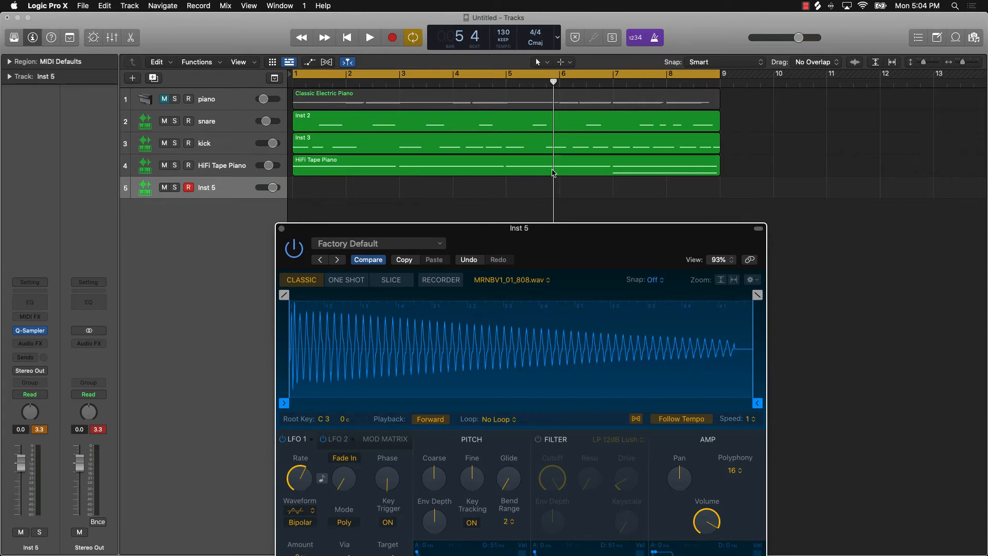
# Rehearse over the beat, record an eight-bar 808 part on the Inst 5 track from bar 1, and close the Quick Sampler window
pyautogui.press('space')
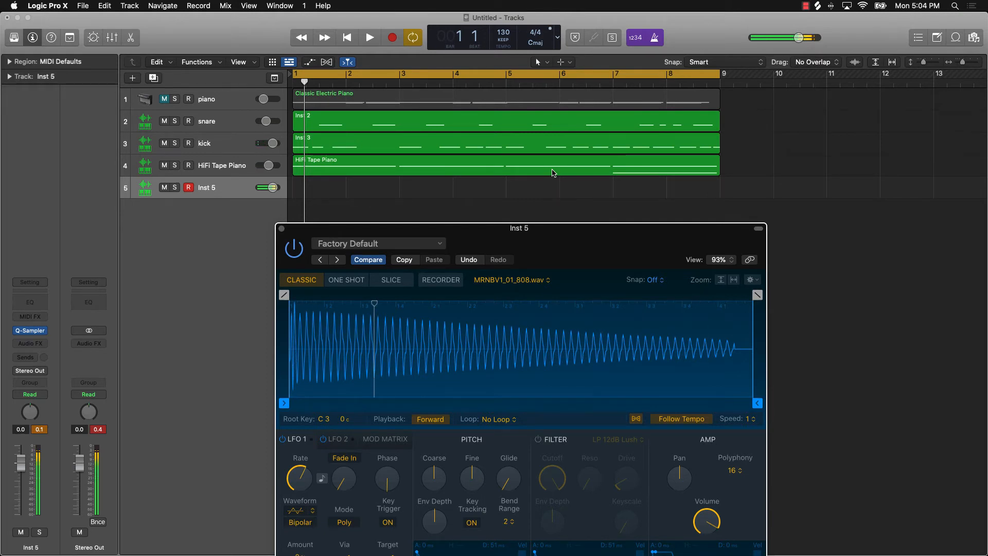
pyautogui.press('space')
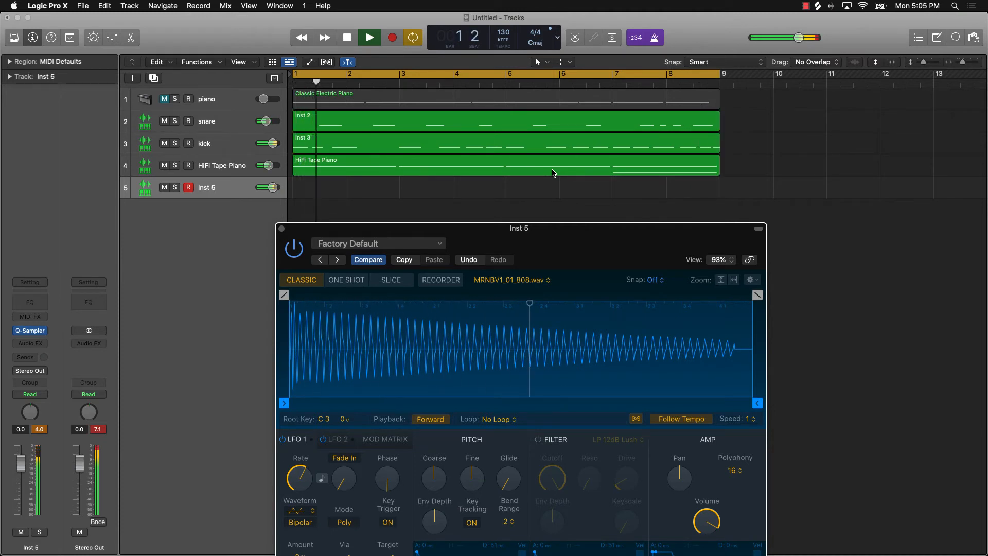
pyautogui.press('space')
pyautogui.press('r')
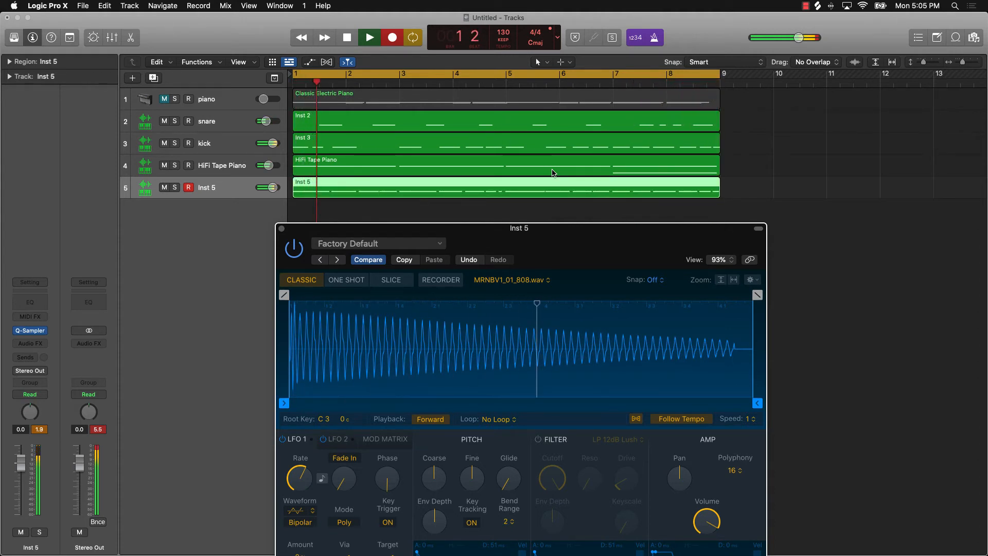
pyautogui.press('space')
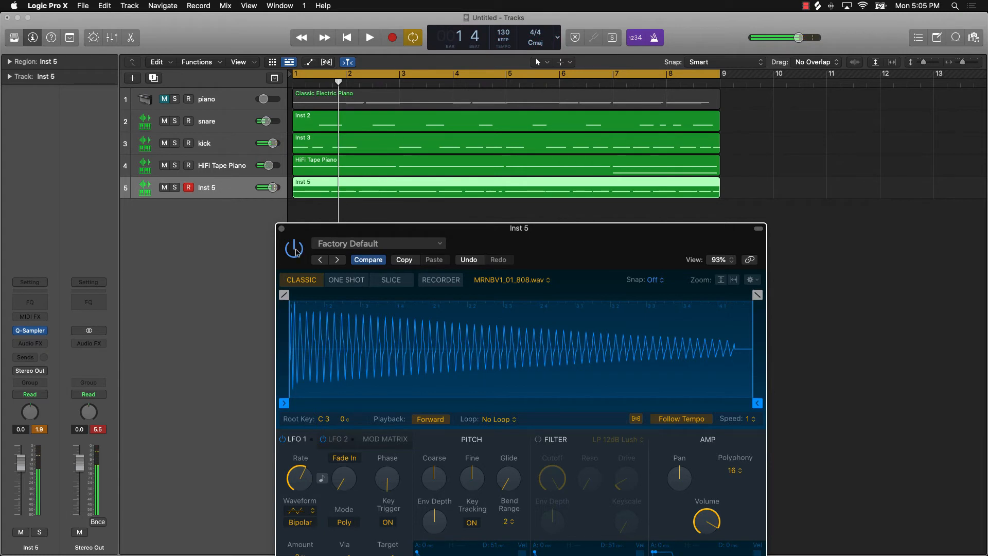
pyautogui.click(282, 229)
pyautogui.click(462, 295)
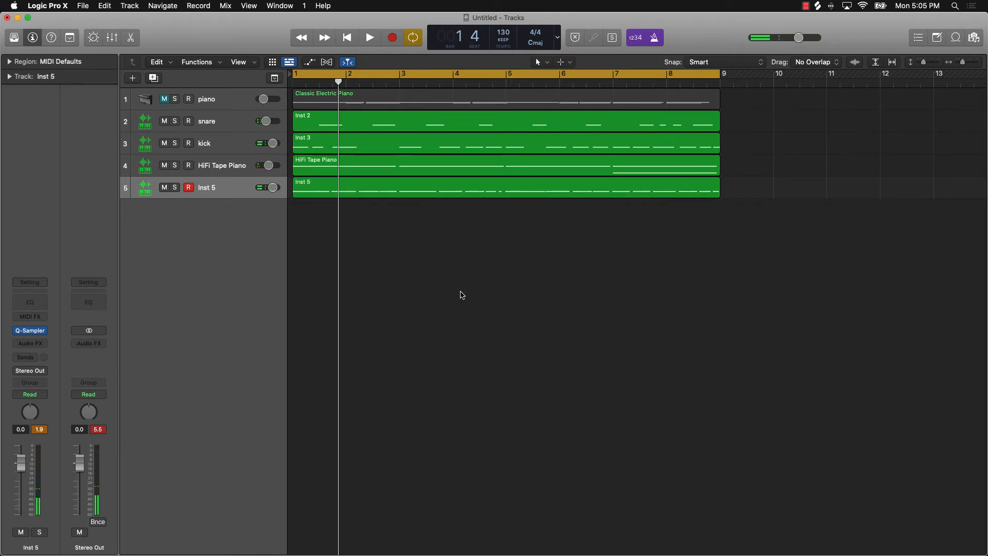
# Quantize all notes of the recorded Inst 5 region to 1/16 Swing A in the Piano Roll
pyautogui.click(434, 188)
pyautogui.click(132, 37)
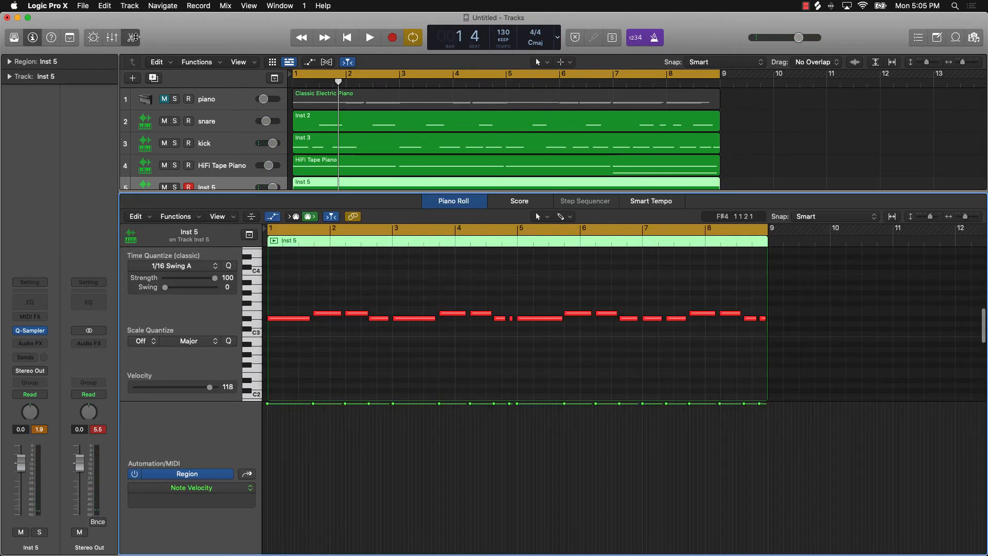
pyautogui.press('super+a')
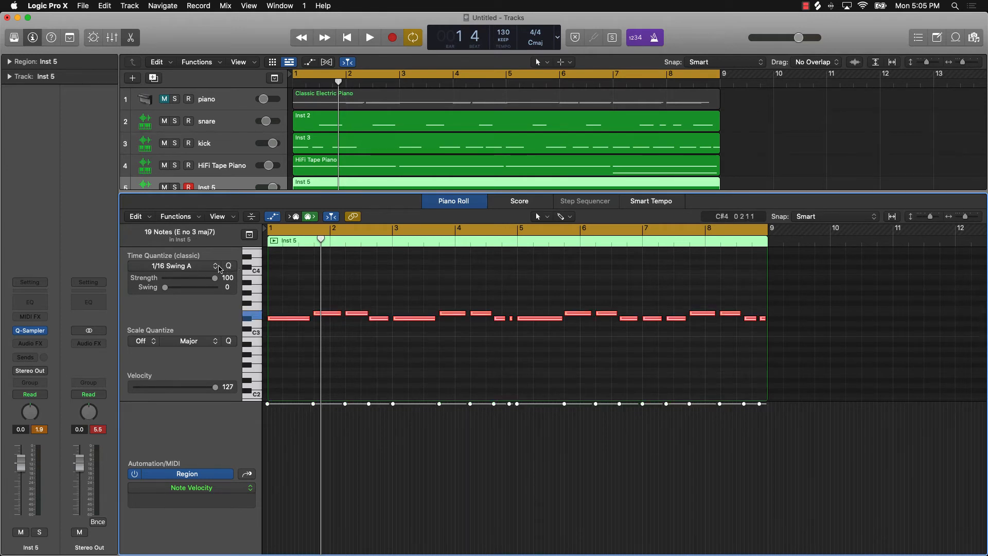
pyautogui.click(506, 351)
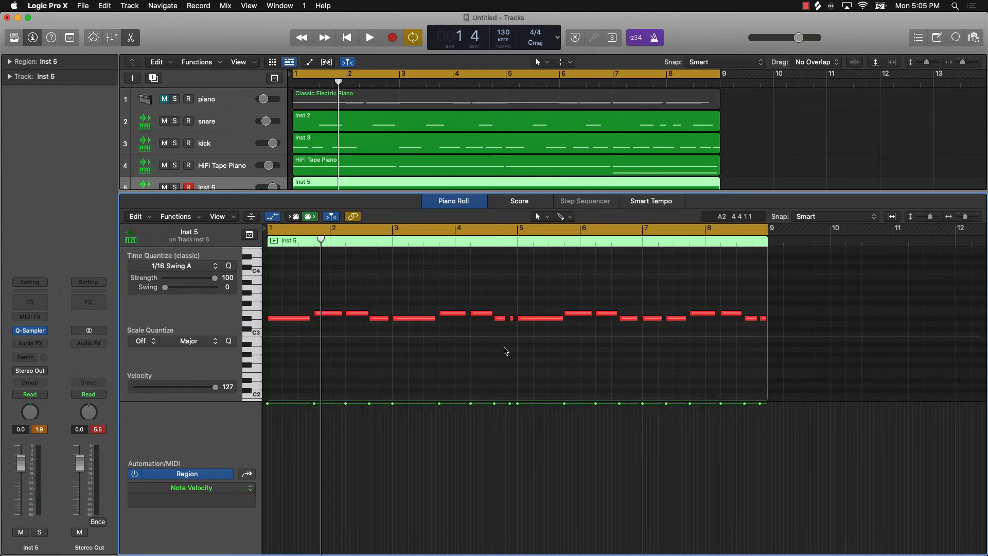
# Play back the 808 part and slightly lengthen the short note just before bar 5
pyautogui.press('space')
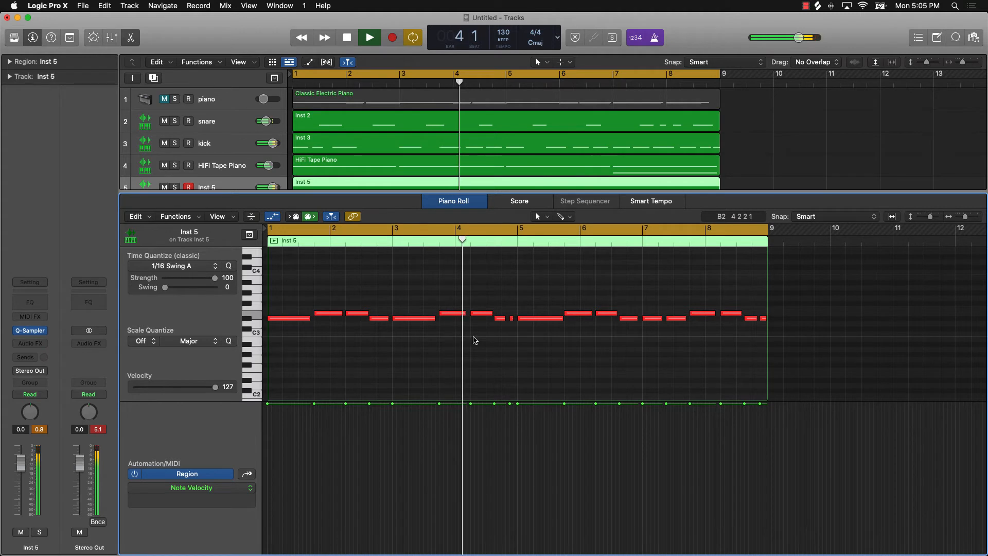
pyautogui.press('space')
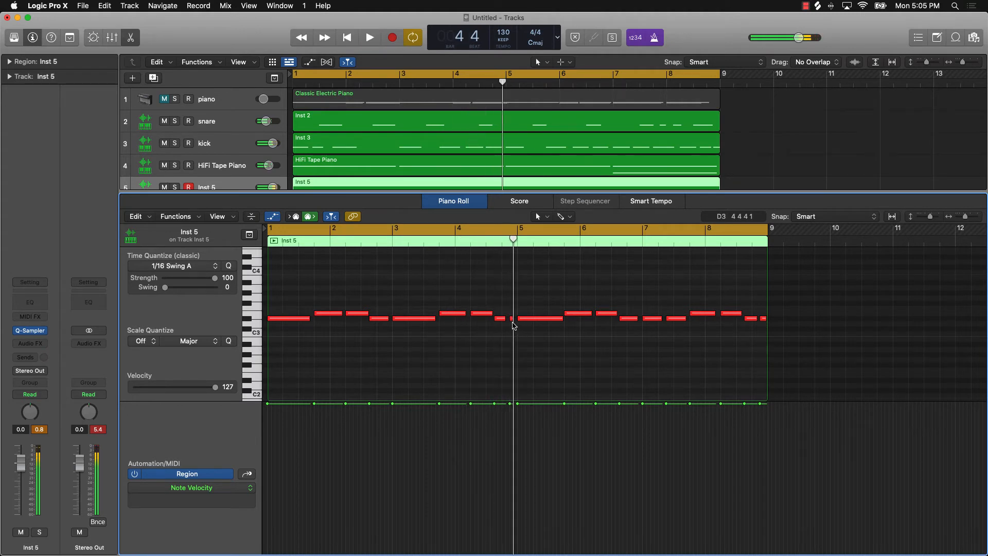
pyautogui.scroll(5, 511, 325)
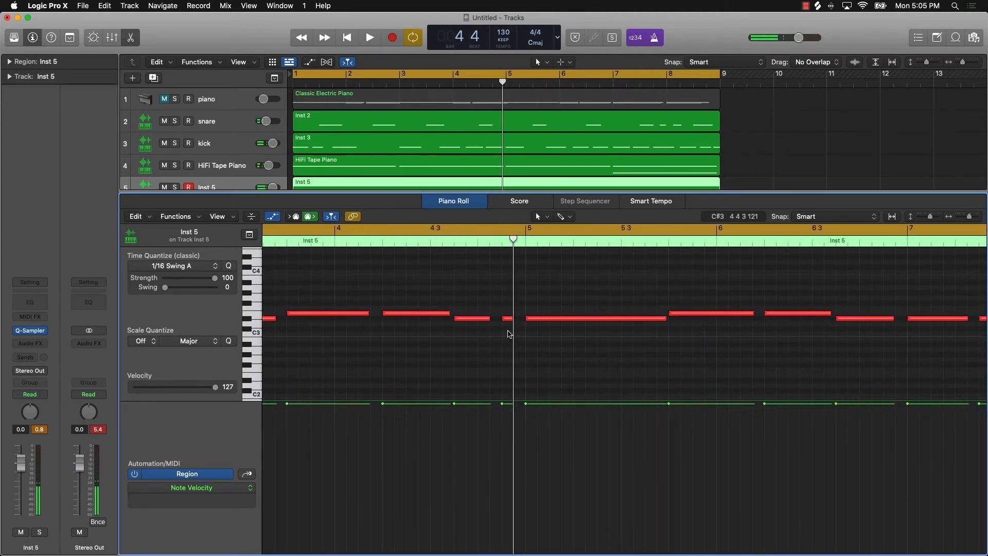
pyautogui.scroll(3, 509, 332)
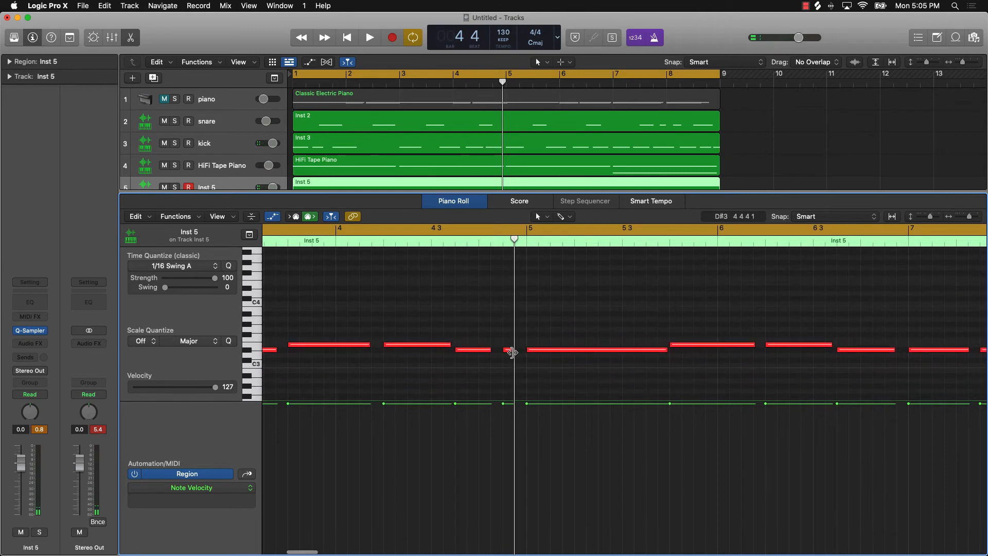
pyautogui.click(512, 352)
pyautogui.moveTo(514, 352); pyautogui.dragTo(521, 353)
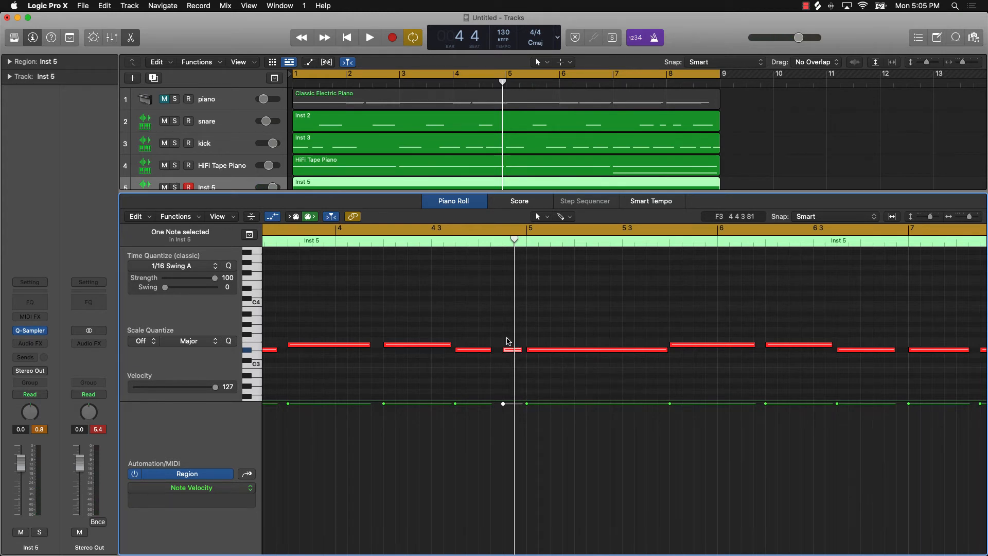
# Copy the short note before bar 5 more than an octave higher, delete the original, and play back the whole part
pyautogui.moveTo(510, 350); pyautogui.dragTo(511, 266)
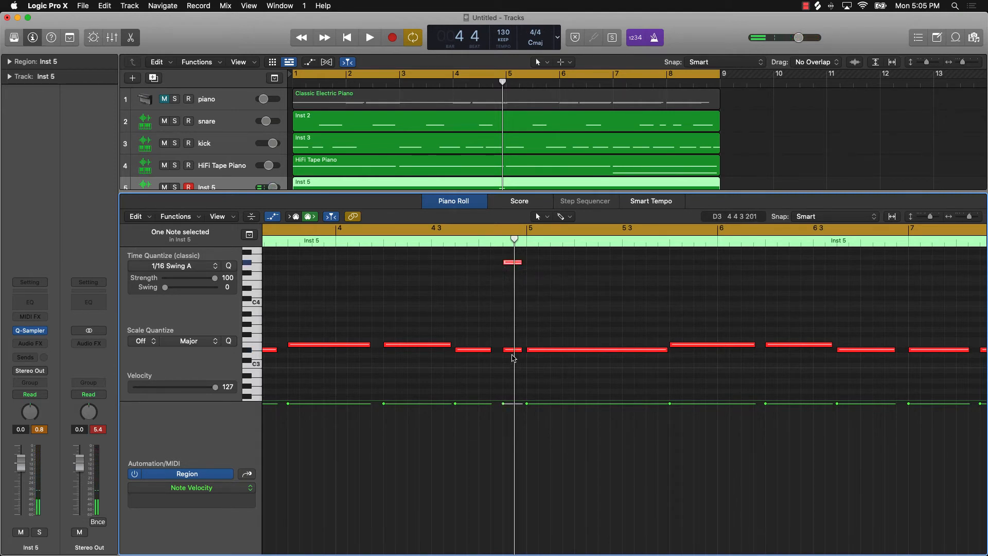
pyautogui.click(514, 350)
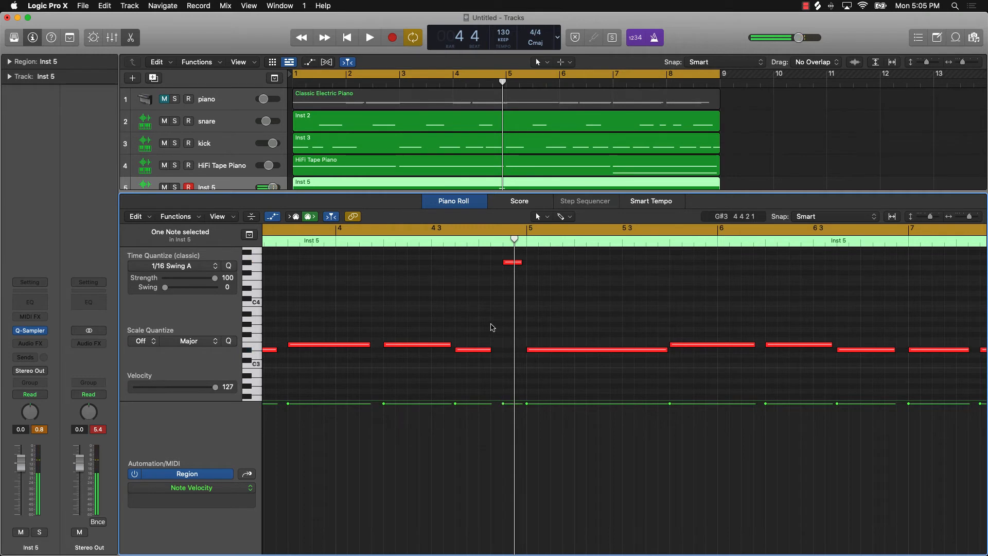
pyautogui.press('space')
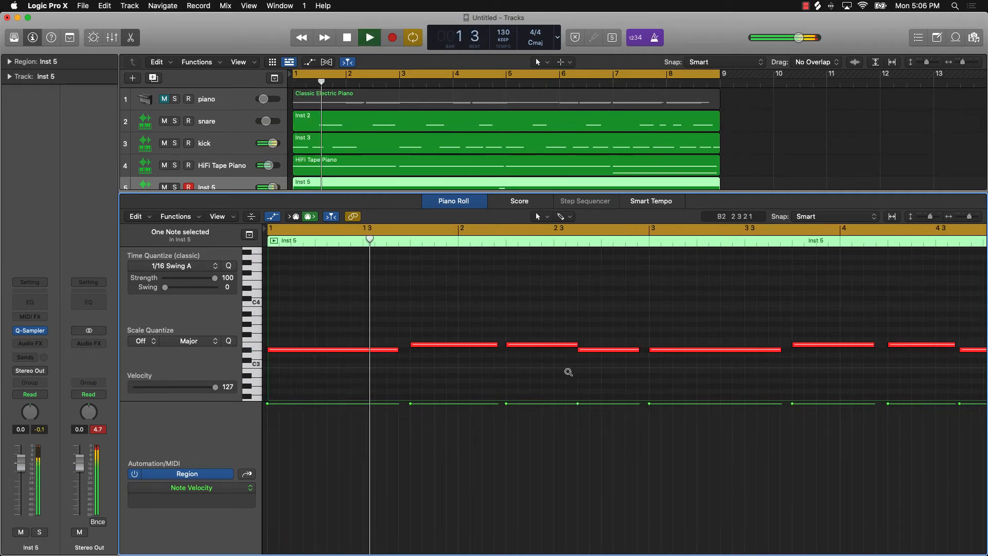
pyautogui.press('z')
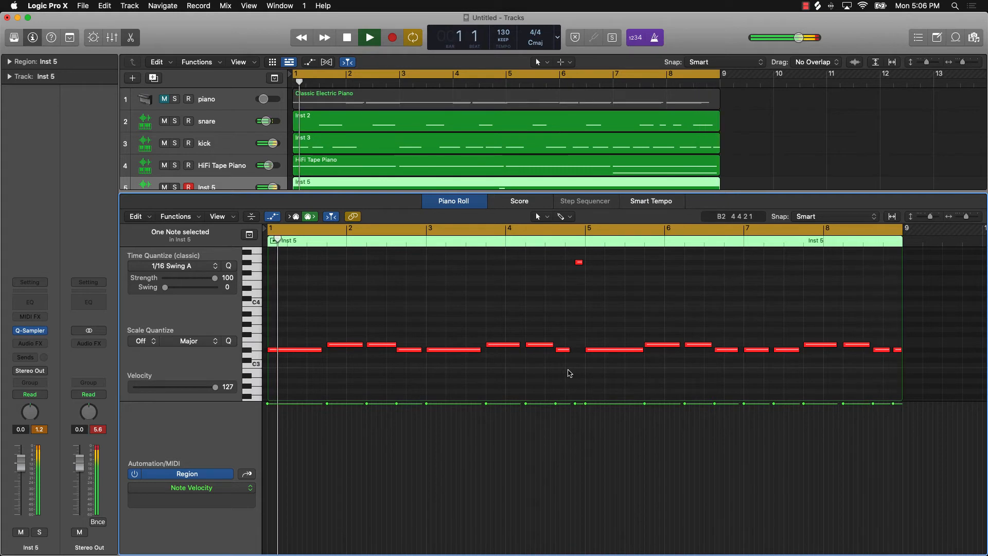
pyautogui.press('space')
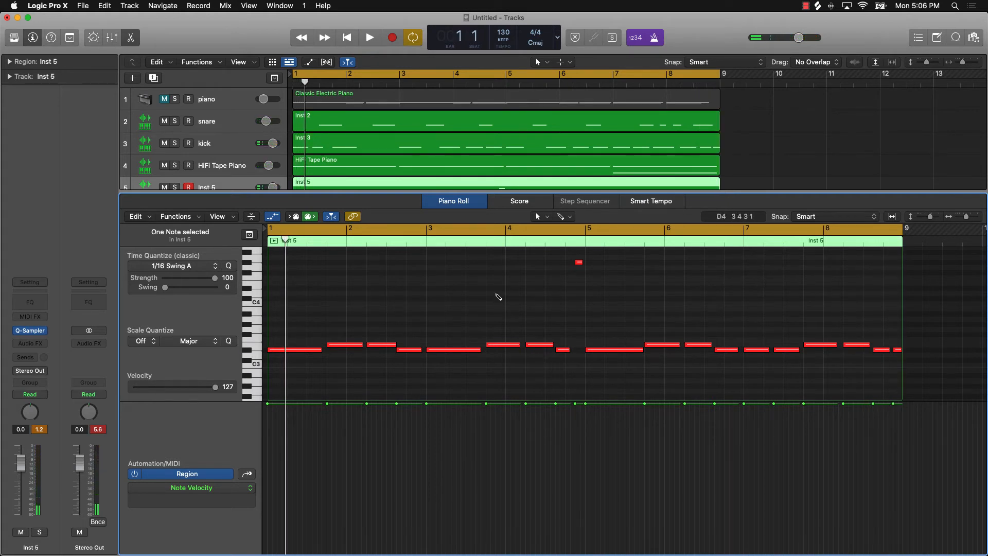
# Trim all Inst 5 notes to the following notes with Force Legato, close the Piano Roll, and deselect the region
pyautogui.press('super+a')
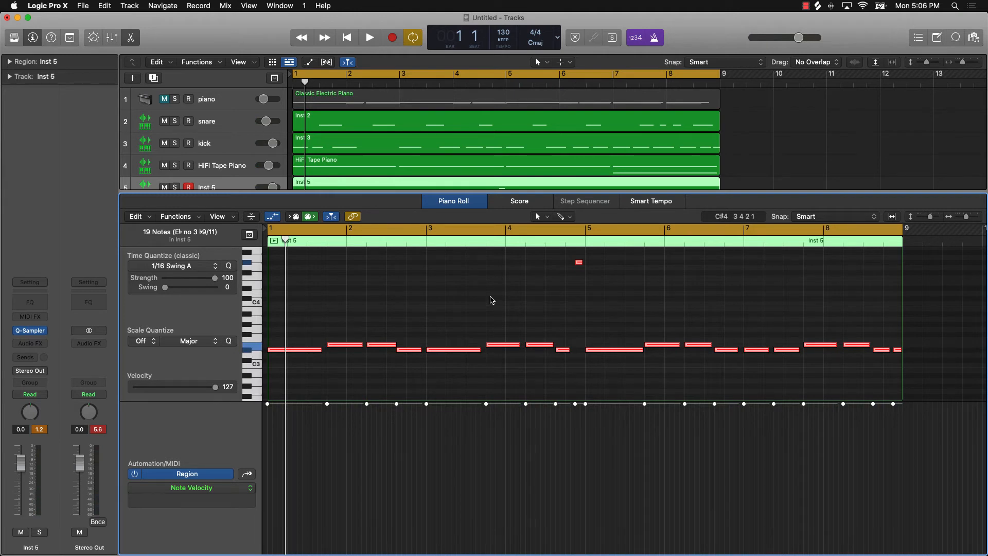
pyautogui.moveTo(302, 353)
pyautogui.rightClick(304, 352)
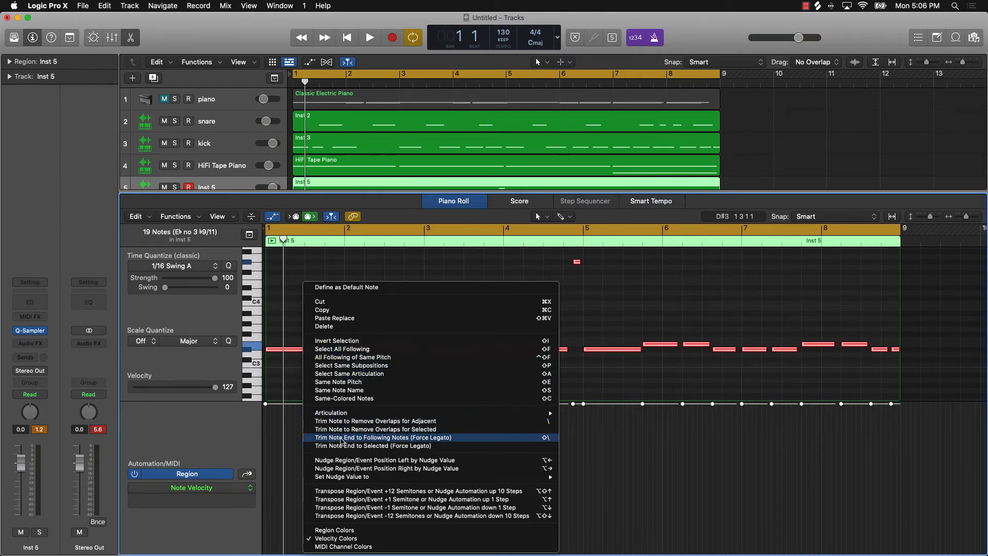
pyautogui.click(430, 438)
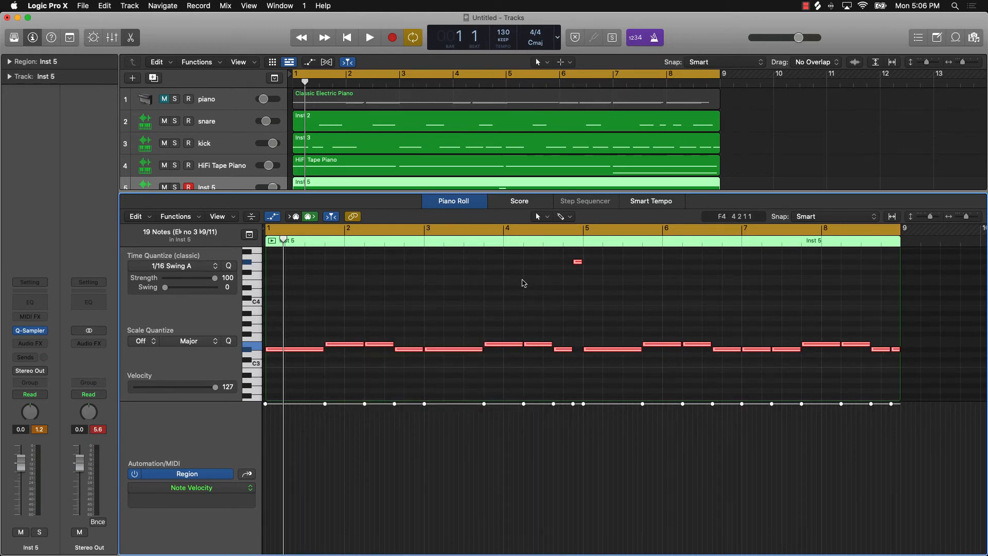
pyautogui.press('e')
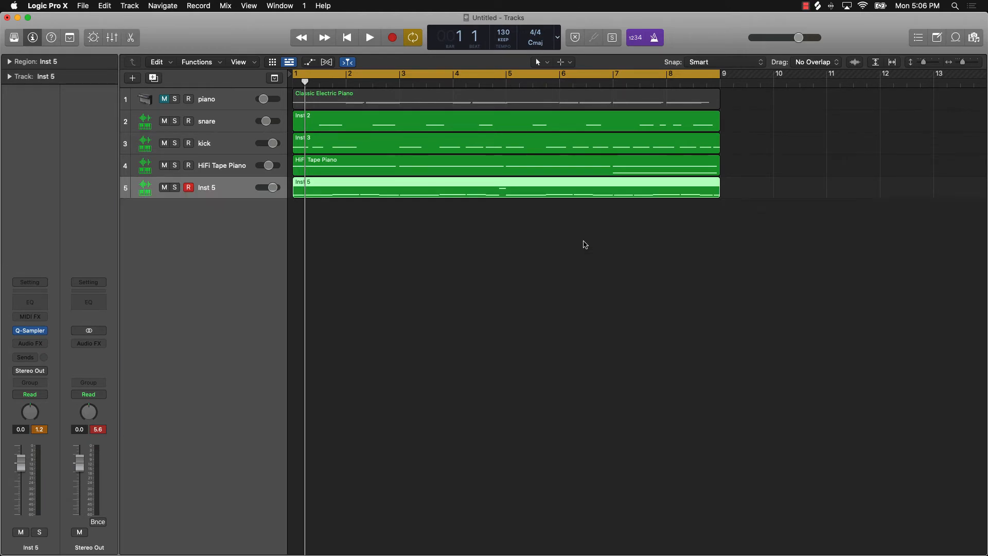
pyautogui.click(537, 240)
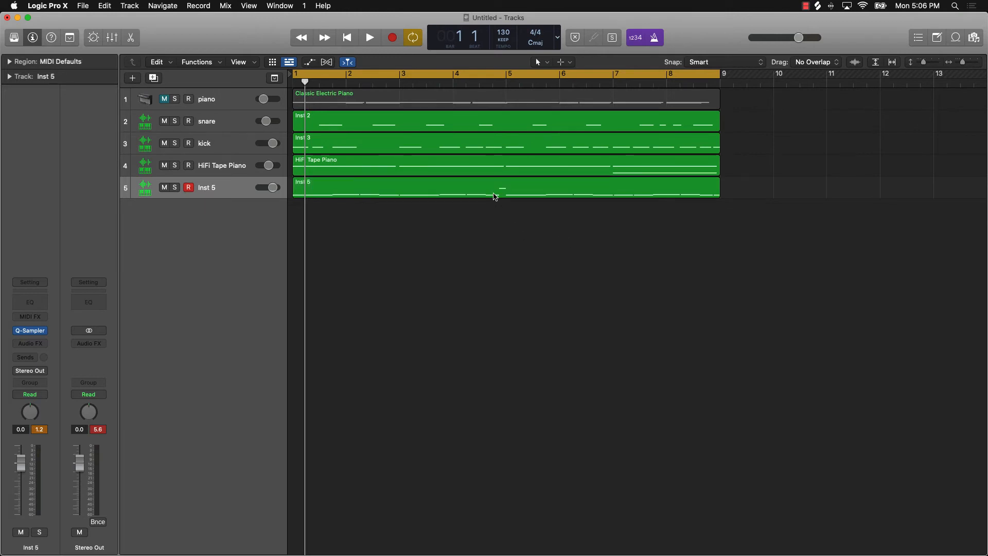
# Play back the beat, lower the Inst 5 track volume to -8.0 dB, and listen to the new balance
pyautogui.press('space')
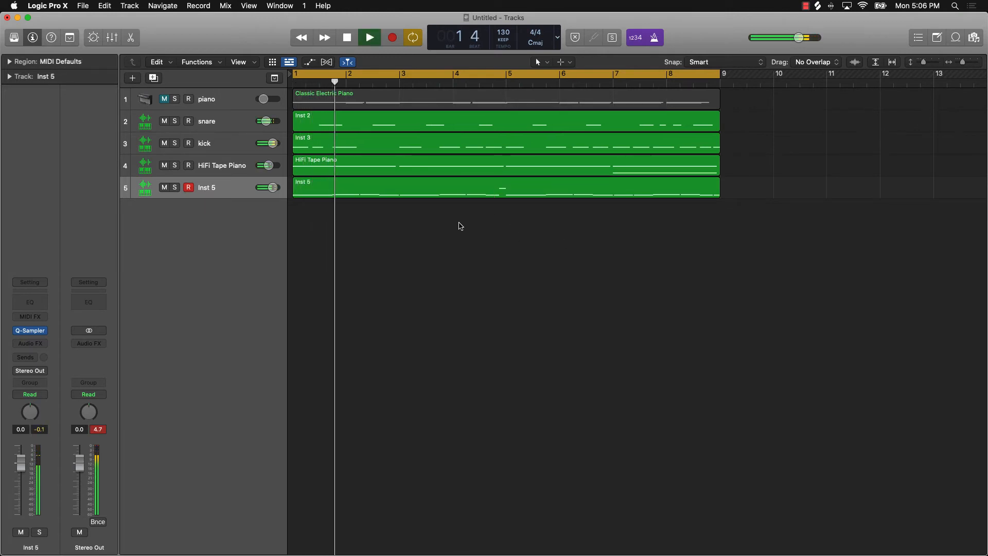
pyautogui.press('space')
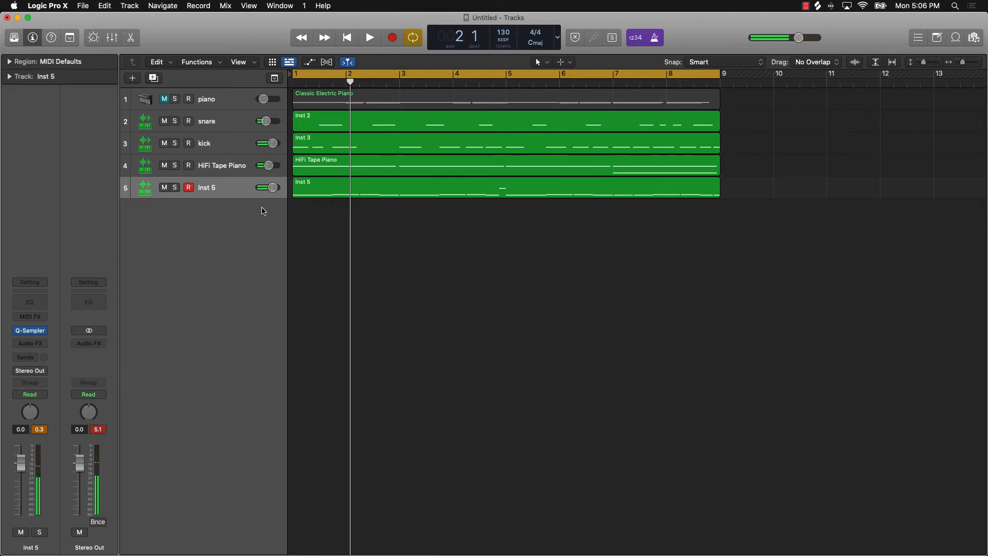
pyautogui.moveTo(273, 188); pyautogui.dragTo(256, 190)
pyautogui.press('space')
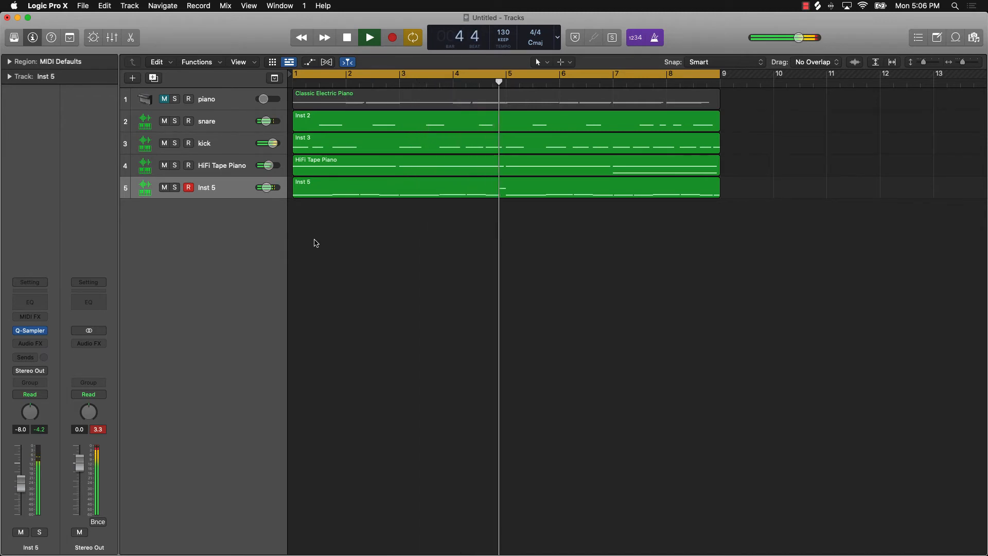
pyautogui.press('space')
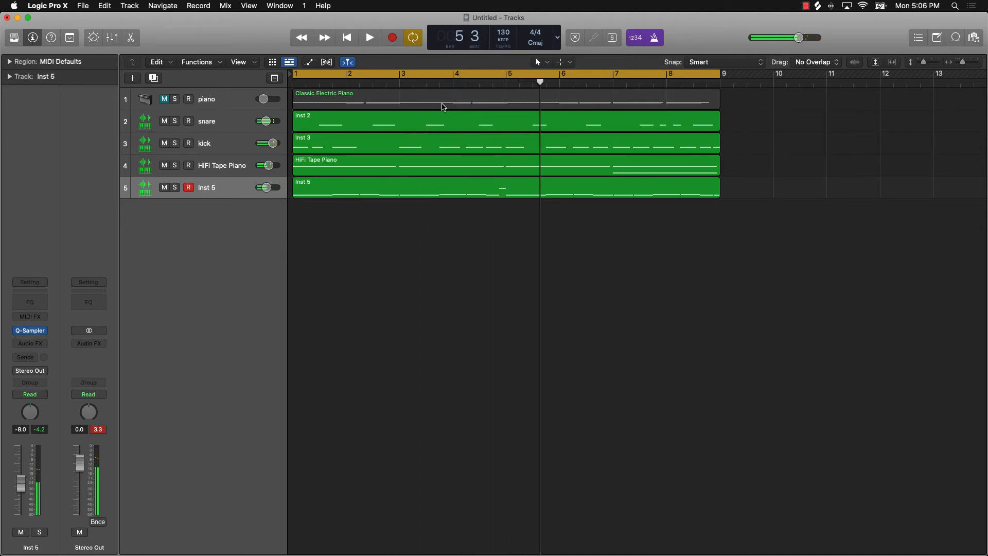
# Enlarge the tracks and compare the kick hits with the Inst 5 808 notes using the playhead over the opening bars
pyautogui.moveTo(468, 83); pyautogui.dragTo(456, 107)
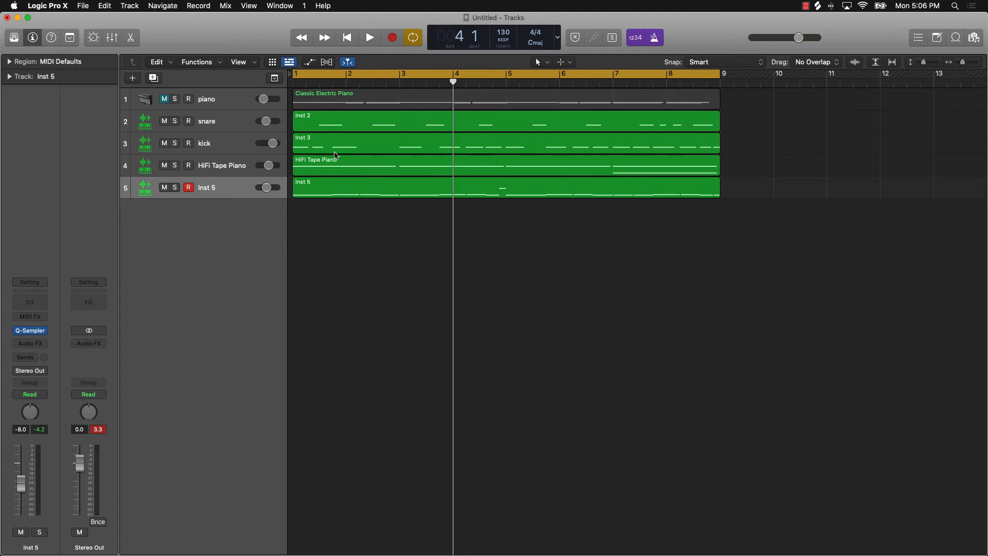
pyautogui.press('super+Down')
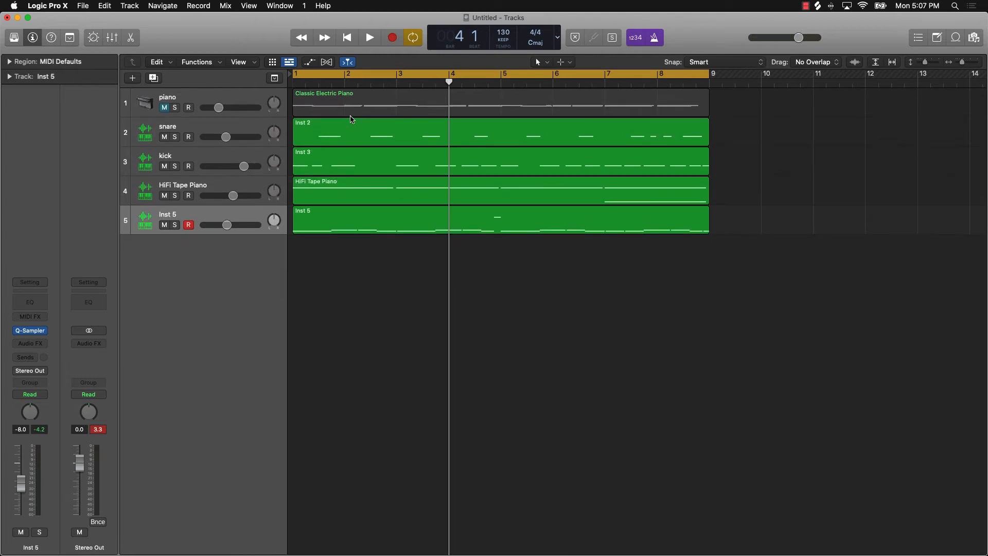
pyautogui.press('super+Right')
pyautogui.hscroll(-3, 352, 119)
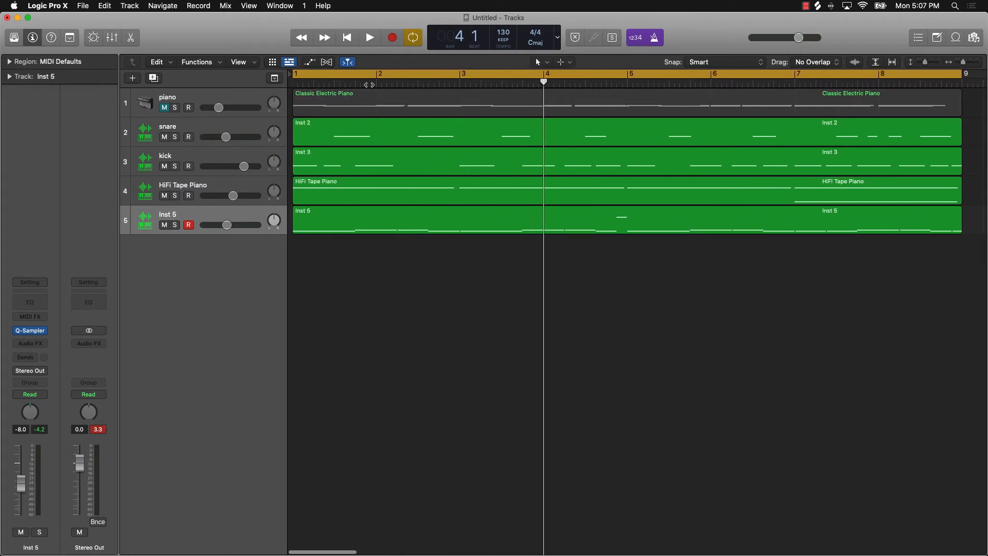
pyautogui.moveTo(375, 91); pyautogui.dragTo(354, 93)
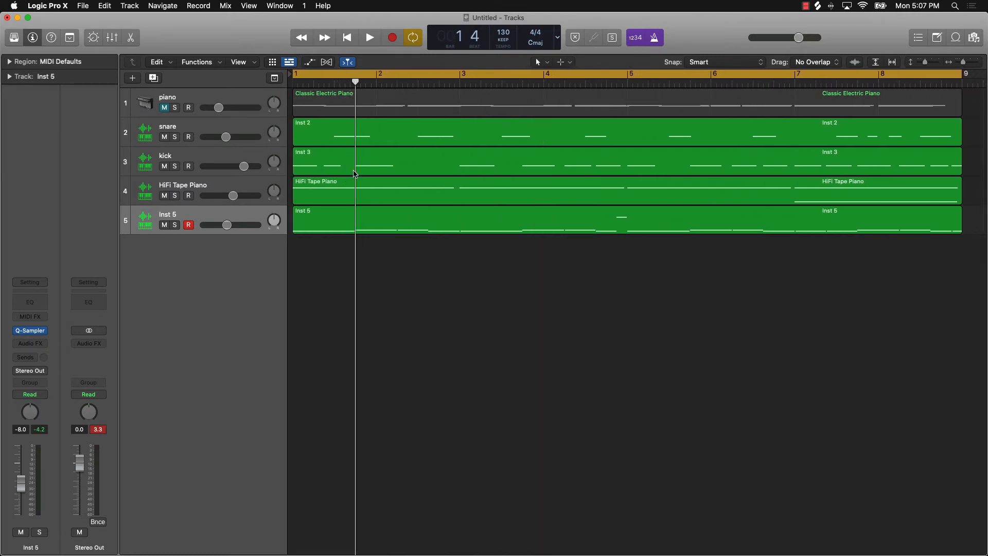
pyautogui.click(328, 166)
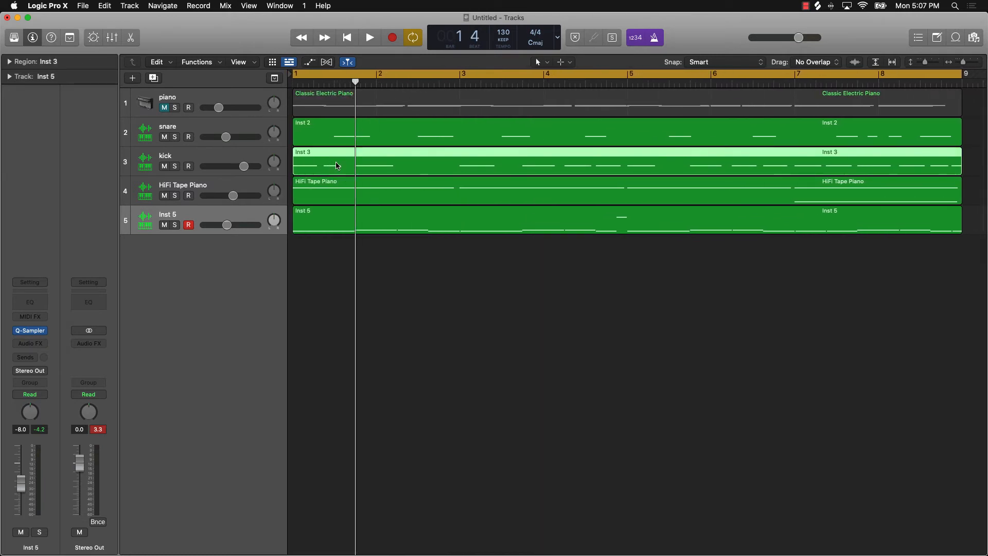
pyautogui.moveTo(405, 83); pyautogui.dragTo(517, 99)
pyautogui.moveTo(369, 107); pyautogui.dragTo(399, 112)
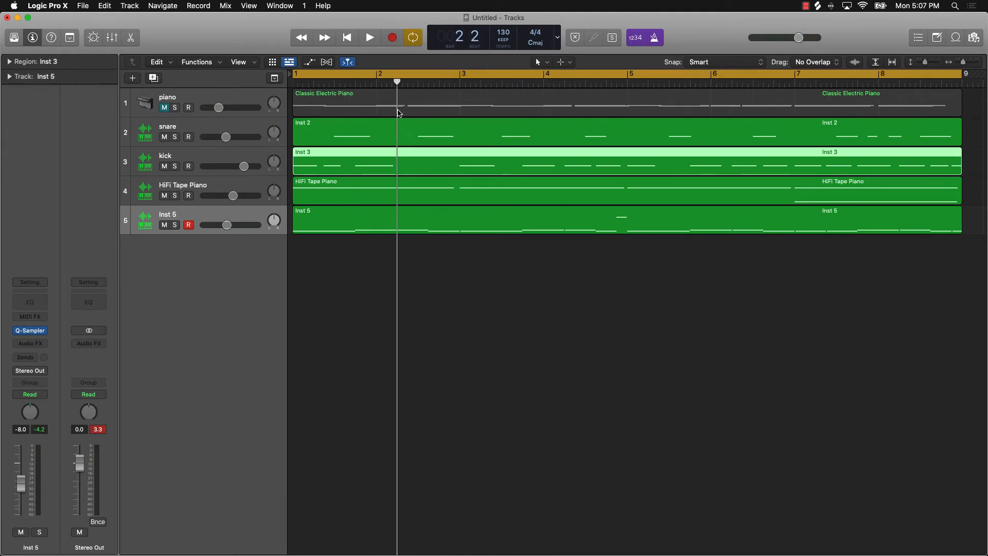
pyautogui.click(425, 225)
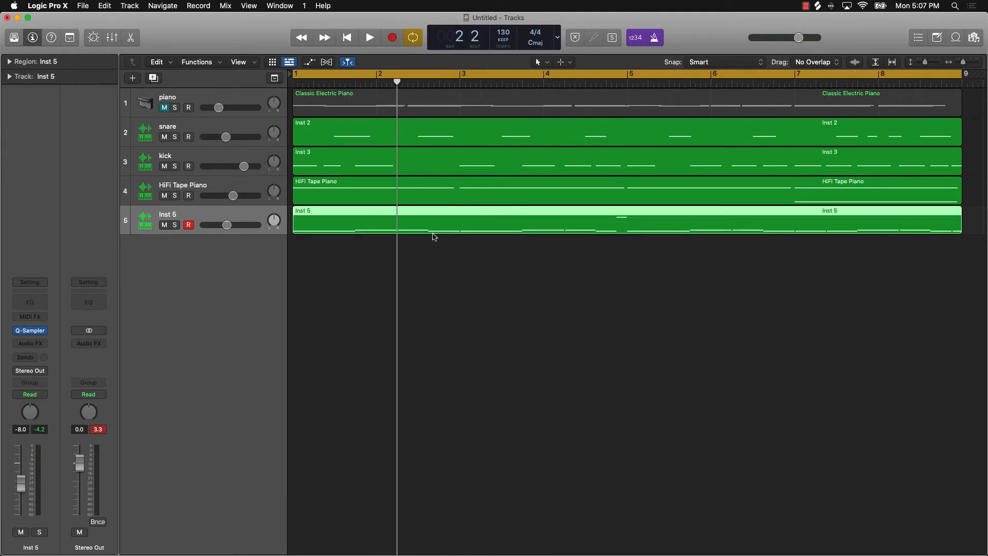
# Open the kick's Inst 3 region in the Piano Roll and add a C3 note at bar 2, beat 2
pyautogui.click(408, 169)
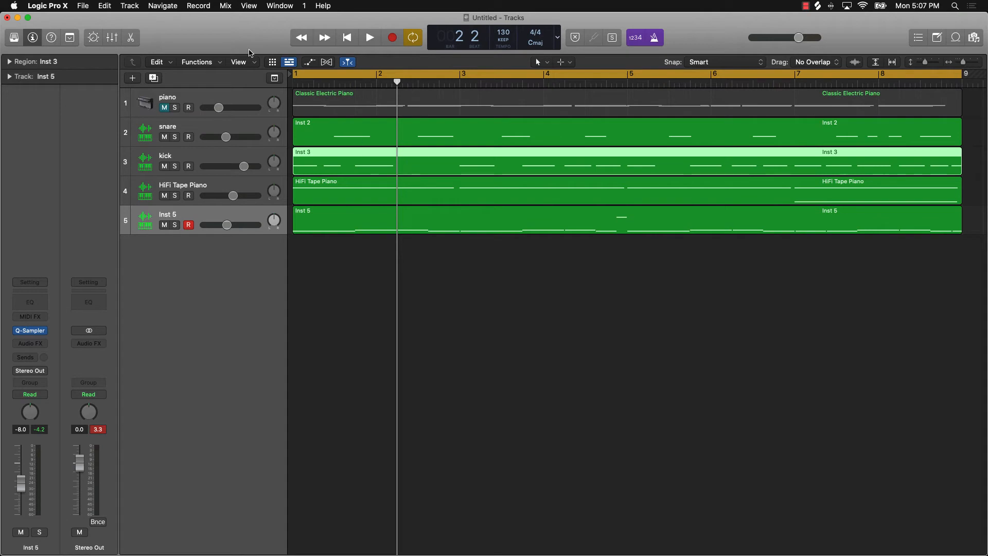
pyautogui.click(131, 37)
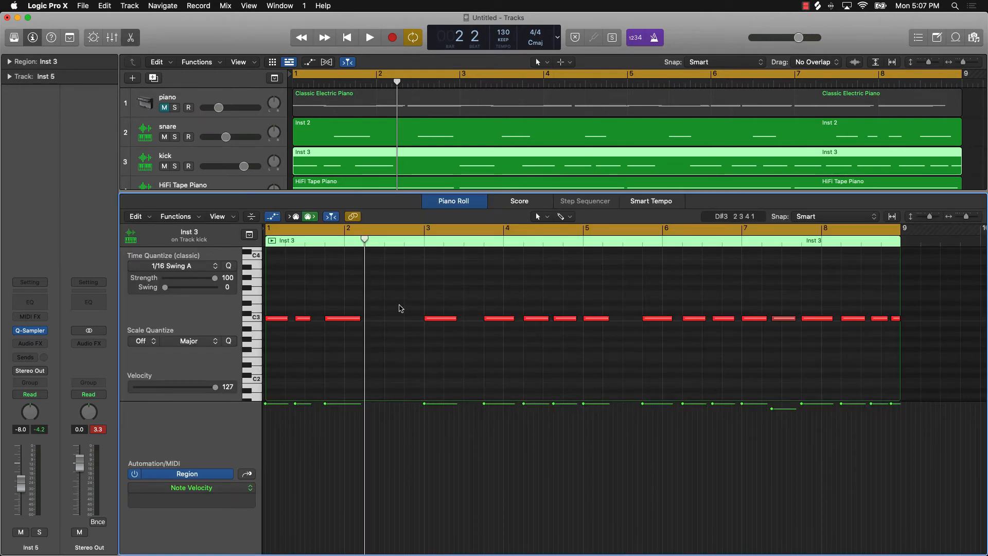
pyautogui.click(348, 322)
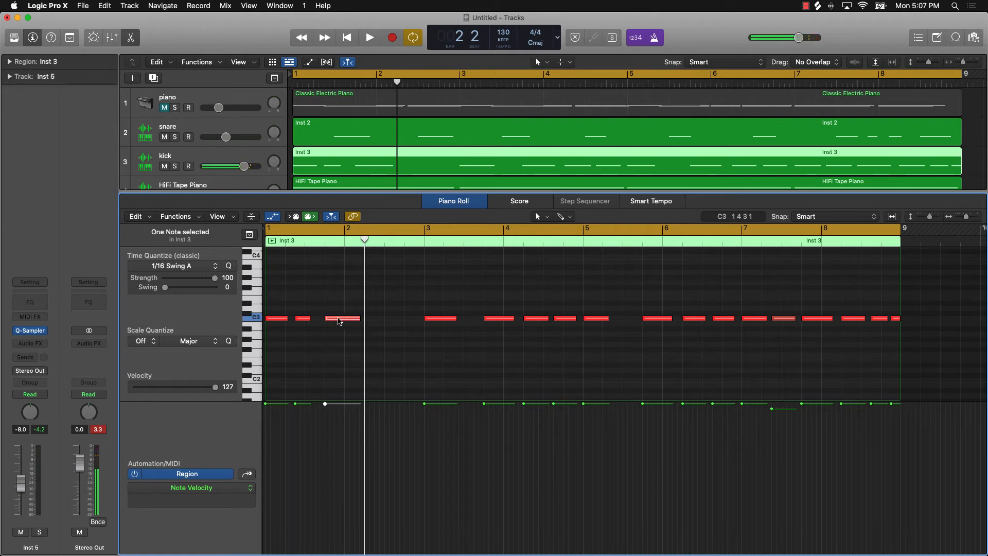
pyautogui.keyDown('super'); pyautogui.click(369, 321); pyautogui.keyUp('super')
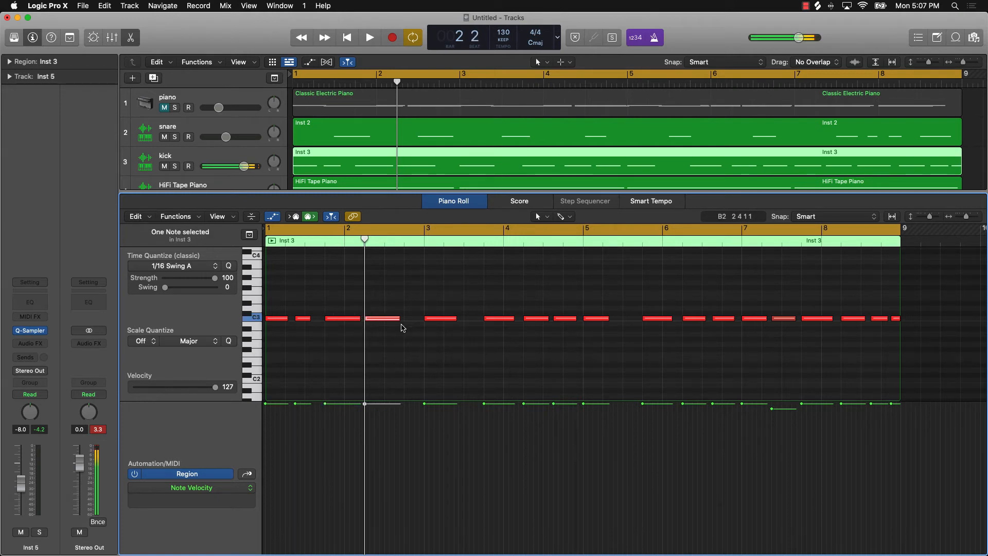
# Shorten the kick note at bar 2, beat 2 to 0 1 1 0 and add a C3 kick at 2 3 3 1, matching the 808 note
pyautogui.scroll(-2, 437, 135)
pyautogui.scroll(-2, 437, 135)
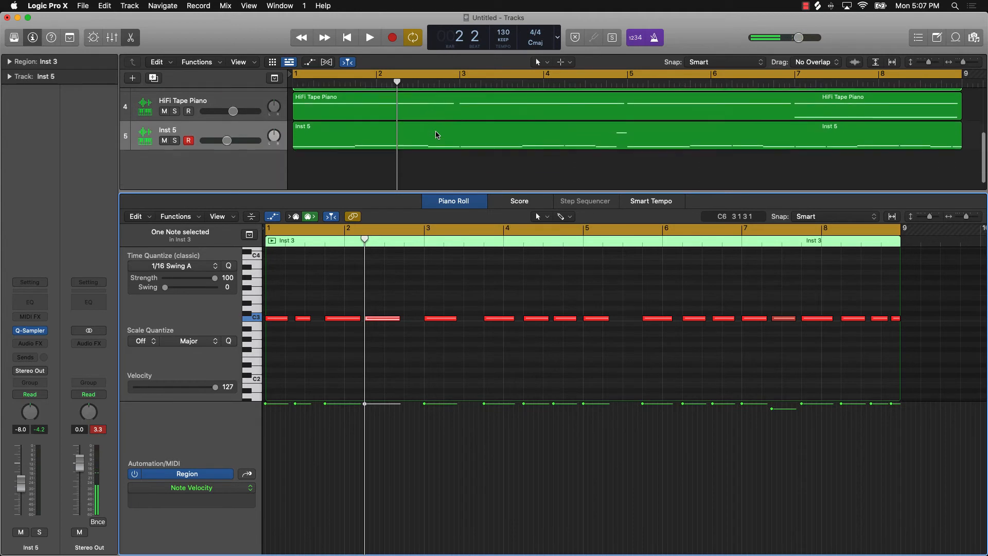
pyautogui.click(438, 83)
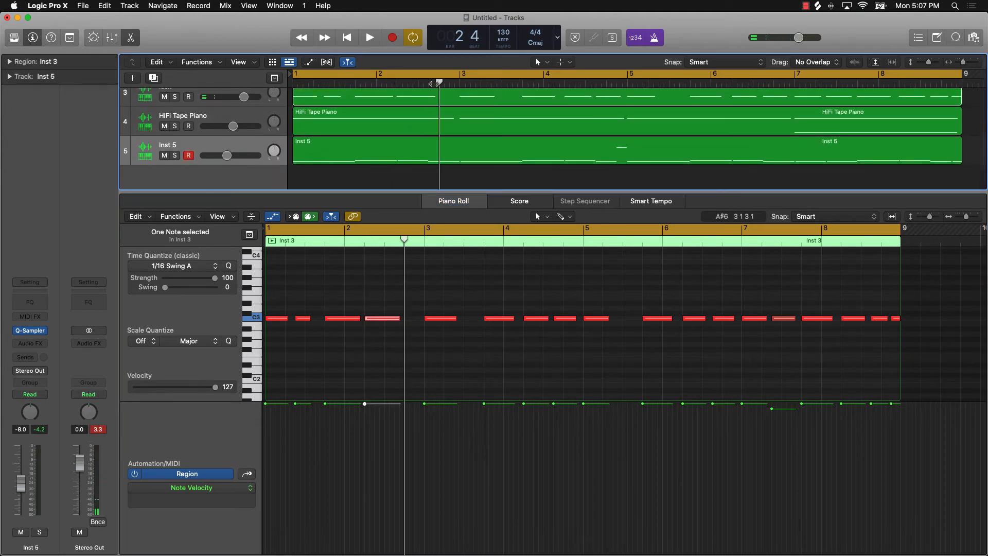
pyautogui.moveTo(438, 83); pyautogui.dragTo(429, 83)
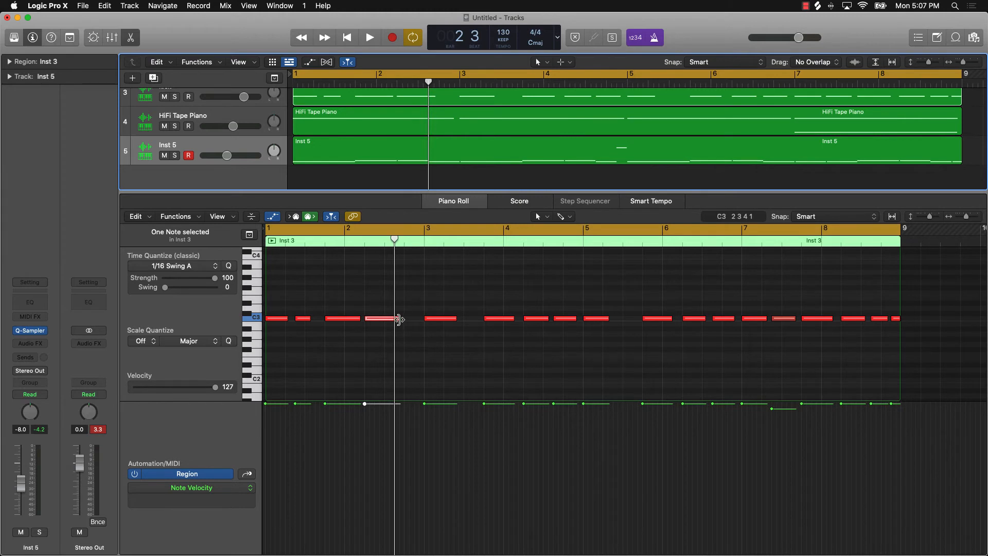
pyautogui.moveTo(399, 319); pyautogui.dragTo(391, 319)
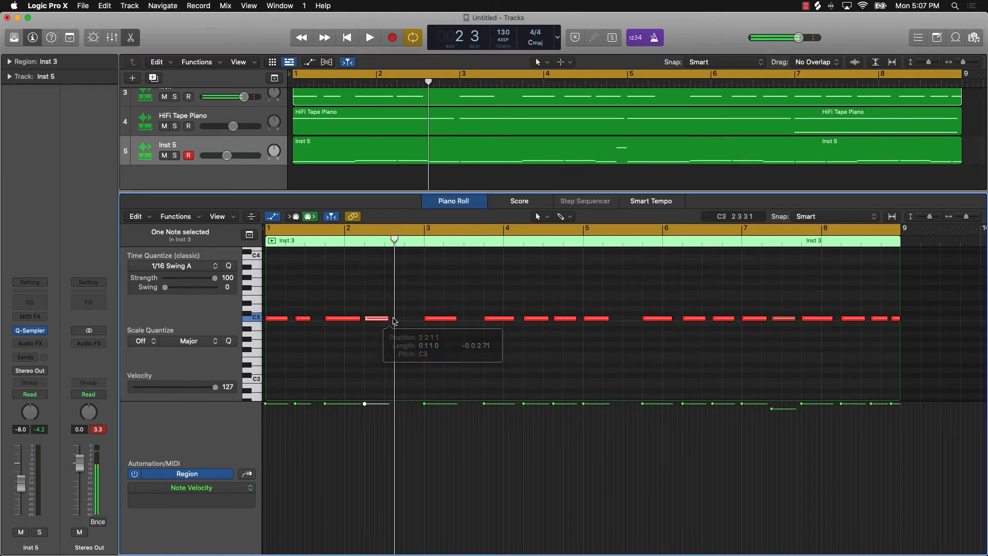
pyautogui.keyDown('super'); pyautogui.click(397, 320); pyautogui.keyUp('super')
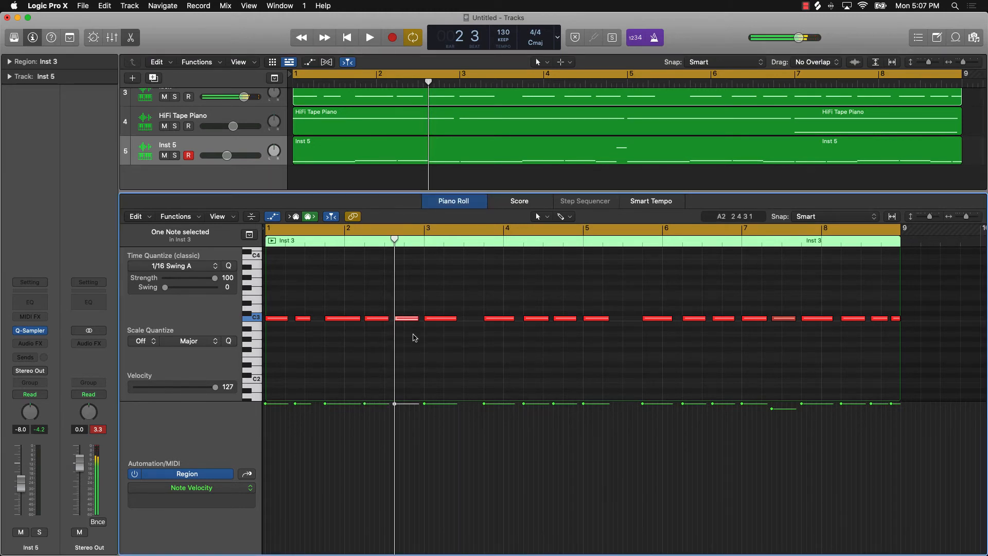
# Check the kick against the 808 through bar 4, shorten the beat 3 kick note to 0 0 3 0, and add a C3 kick before bar 5
pyautogui.click(458, 85)
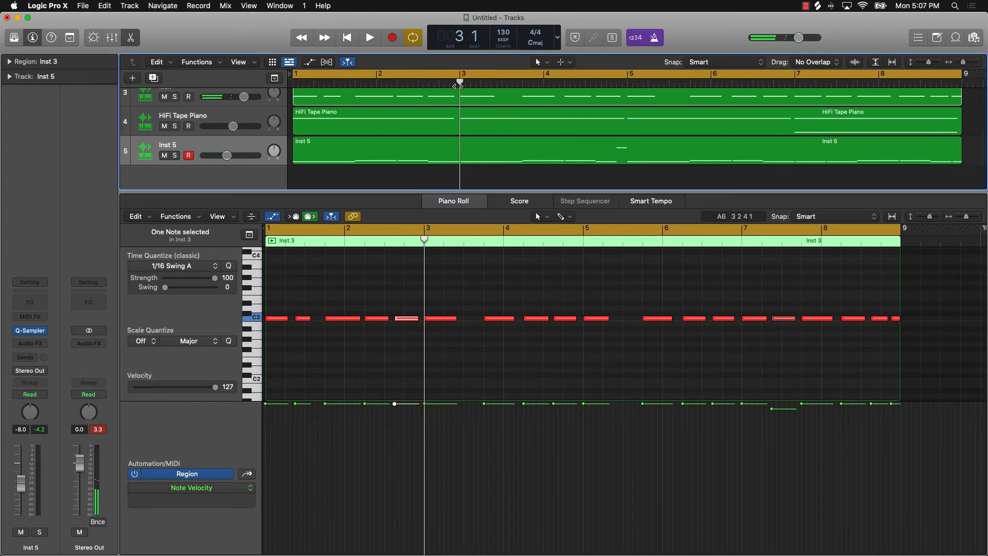
pyautogui.click(522, 85)
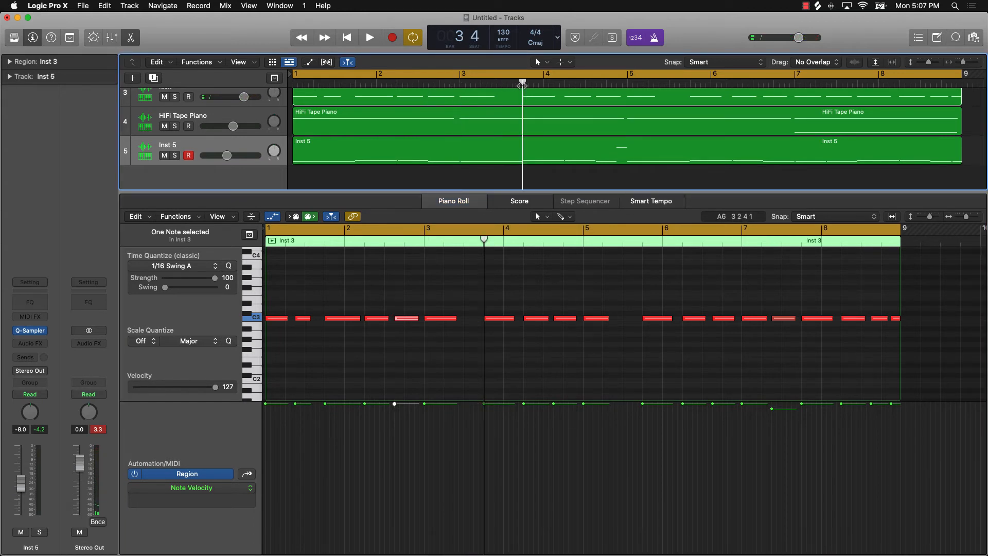
pyautogui.click(565, 85)
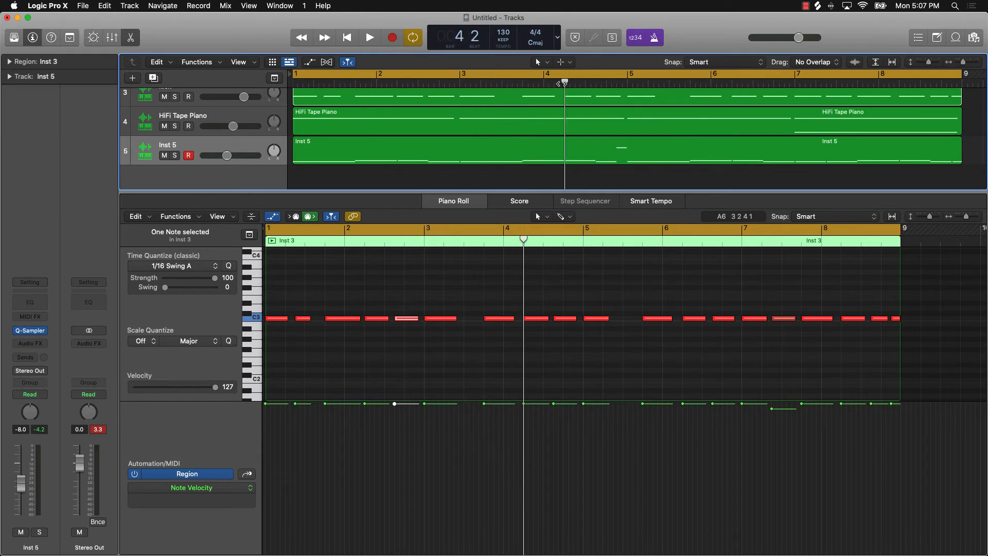
pyautogui.click(597, 85)
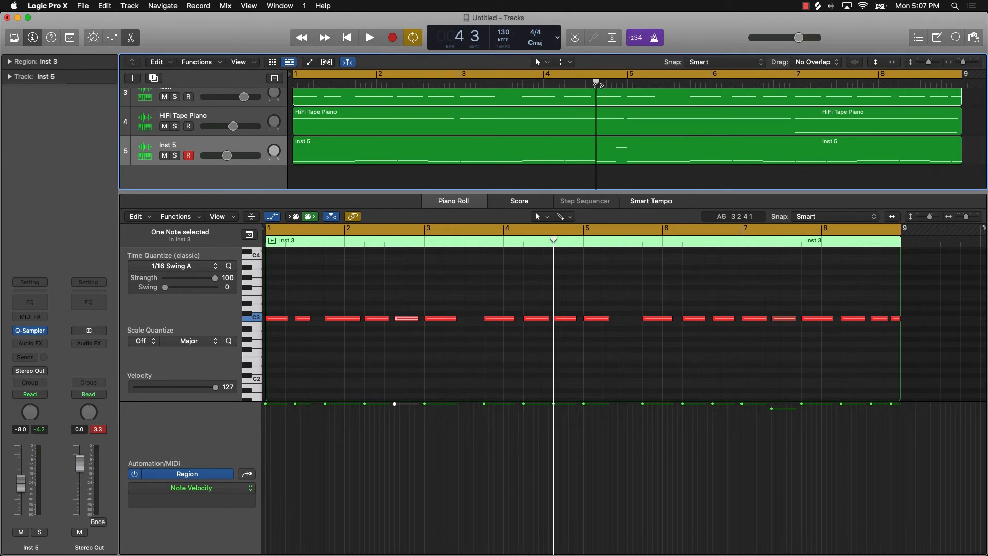
pyautogui.click(618, 85)
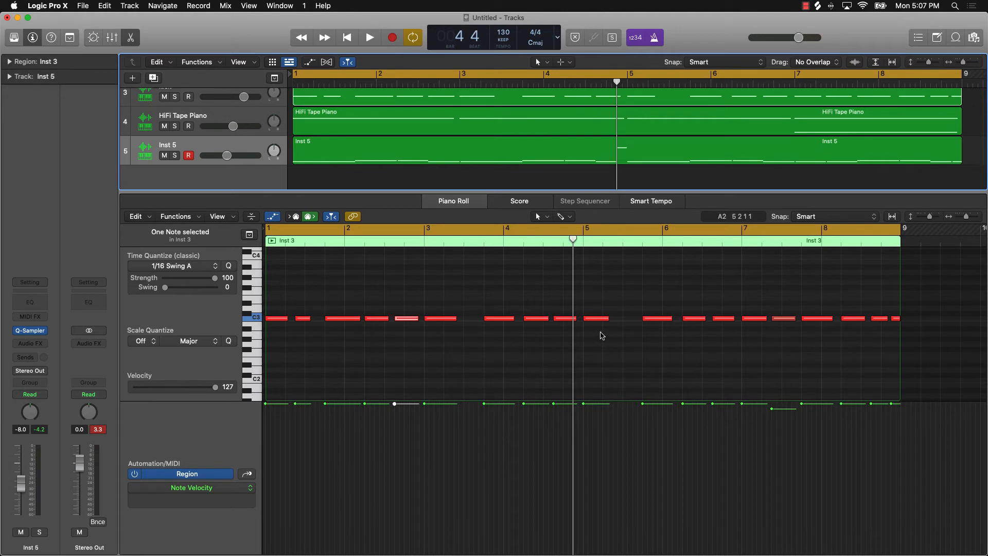
pyautogui.moveTo(575, 319); pyautogui.dragTo(569, 320)
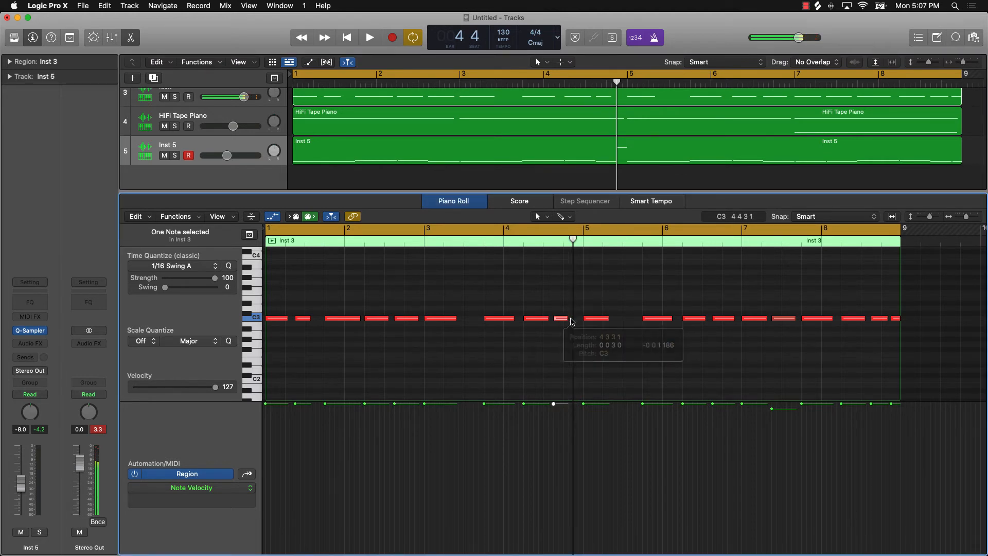
pyautogui.keyDown('super'); pyautogui.click(576, 321); pyautogui.keyUp('super')
pyautogui.click(589, 334)
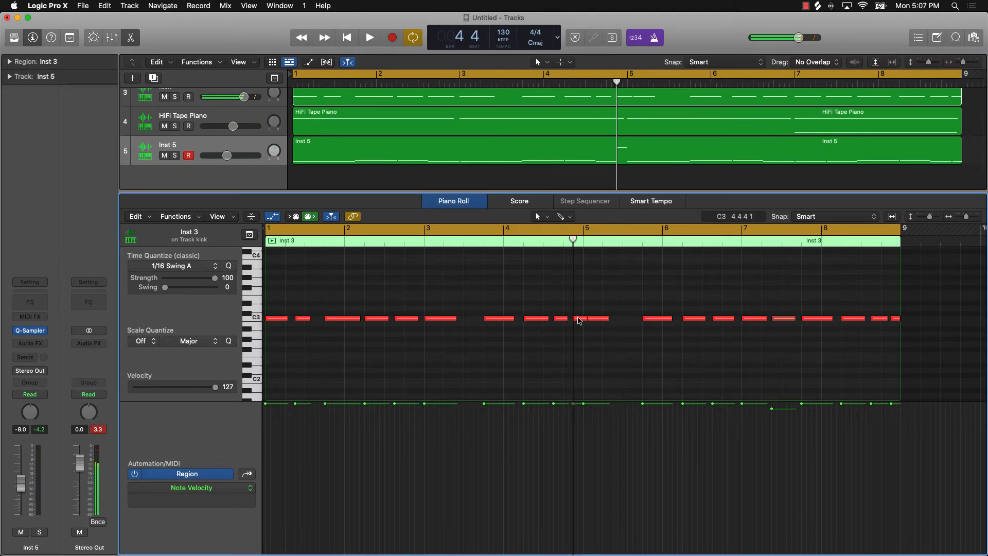
# Trim the kick note just before bar 5 so it ends where the bar 5 note starts
pyautogui.click(580, 320)
pyautogui.moveTo(585, 320); pyautogui.dragTo(581, 320)
pyautogui.click(584, 335)
# Play back the beat and raise the velocity of the softer kick note in bar 7 to match the other kick notes
pyautogui.press('space')
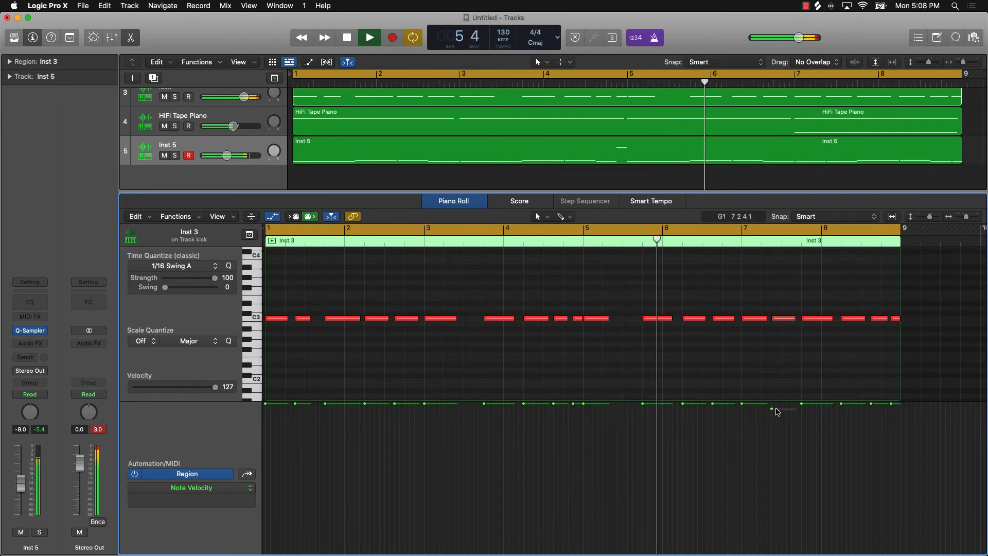
pyautogui.moveTo(773, 409); pyautogui.dragTo(777, 374)
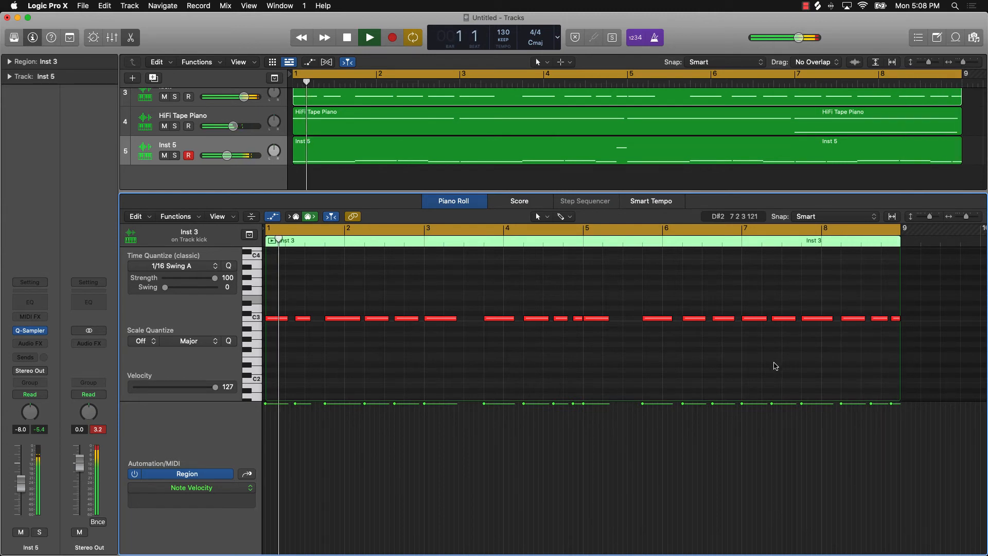
pyautogui.press('space')
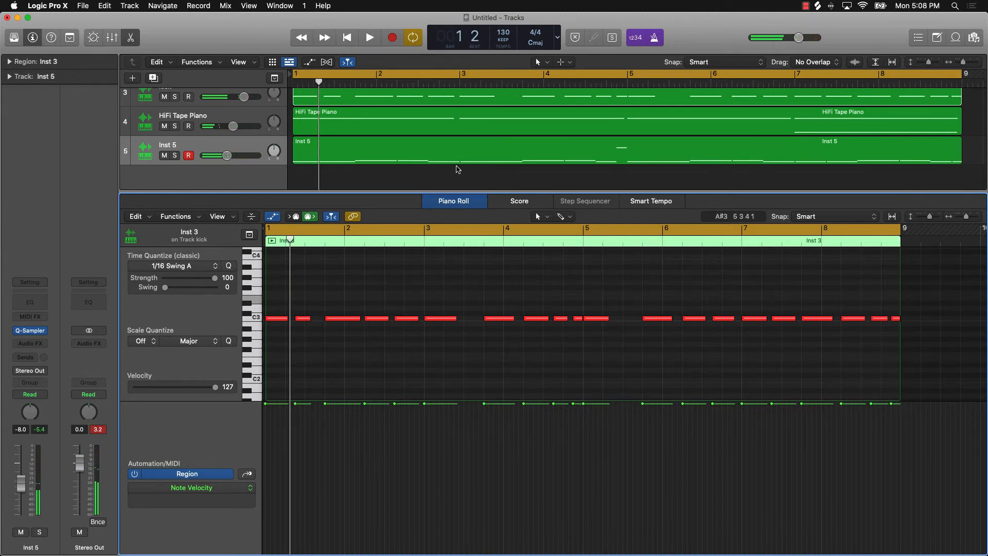
# Close the kick's note editor and duplicate the HiFi Tape Piano track with its sampler settings
pyautogui.press('e')
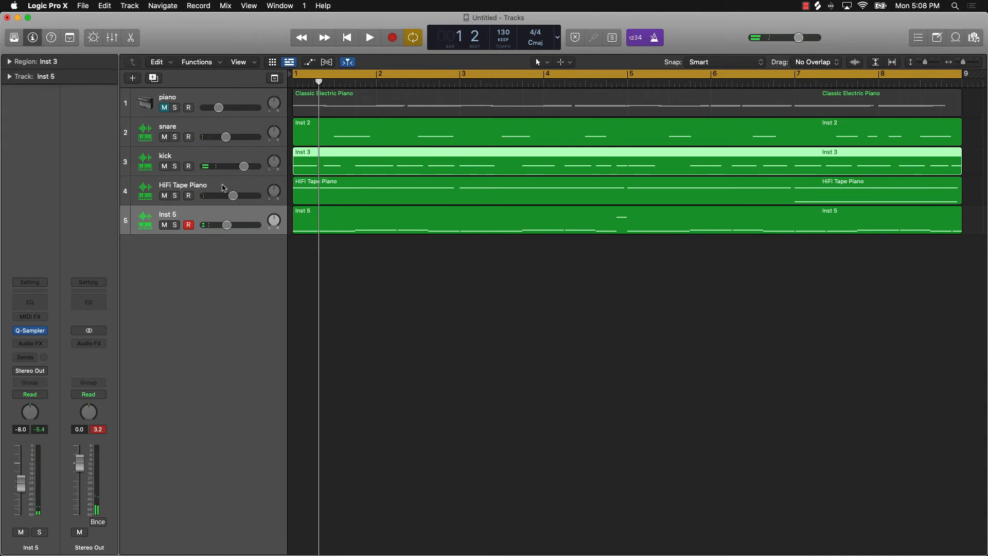
pyautogui.click(228, 186)
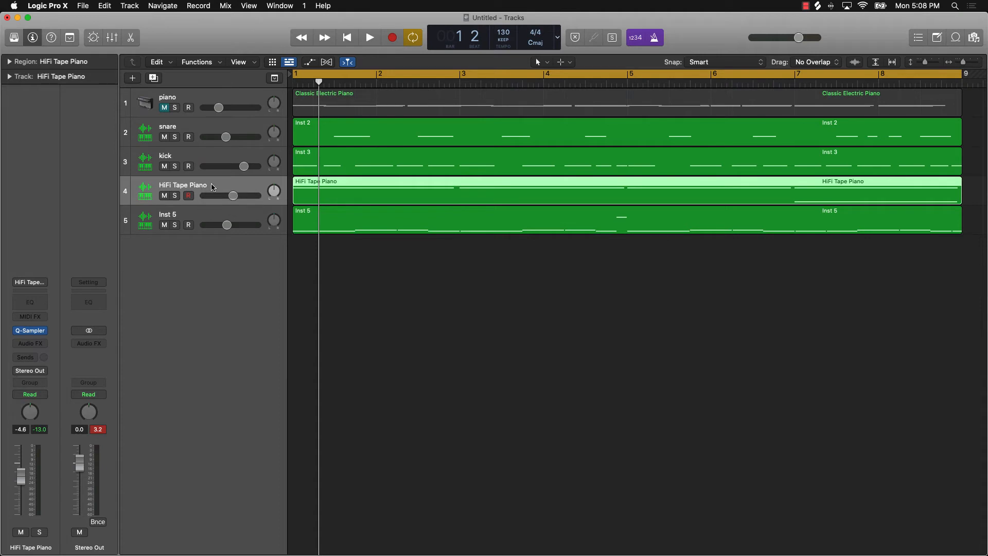
pyautogui.press('super+d')
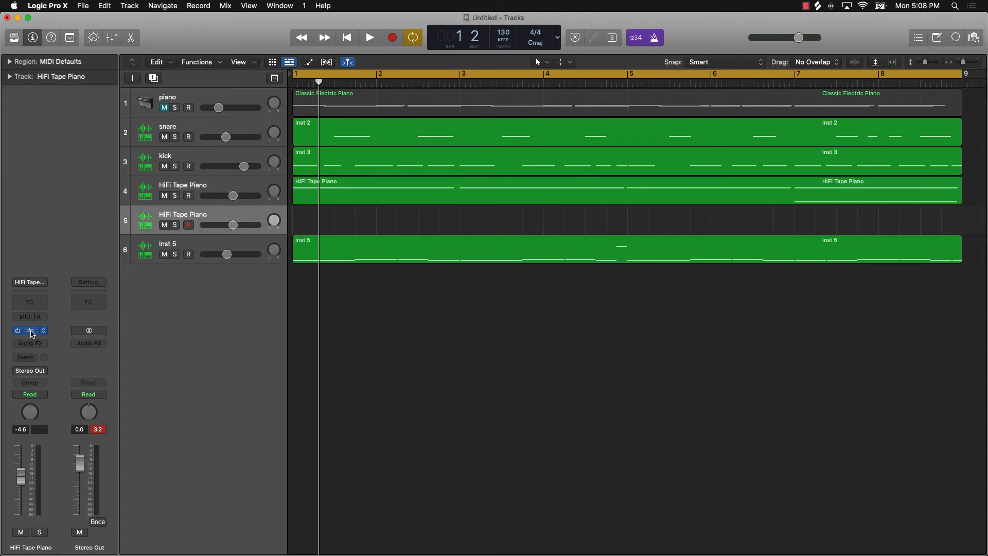
# Set Quick Sampler playback to Forward on the duplicated HiFi Tape Piano track and mute the original track
pyautogui.click(46, 334)
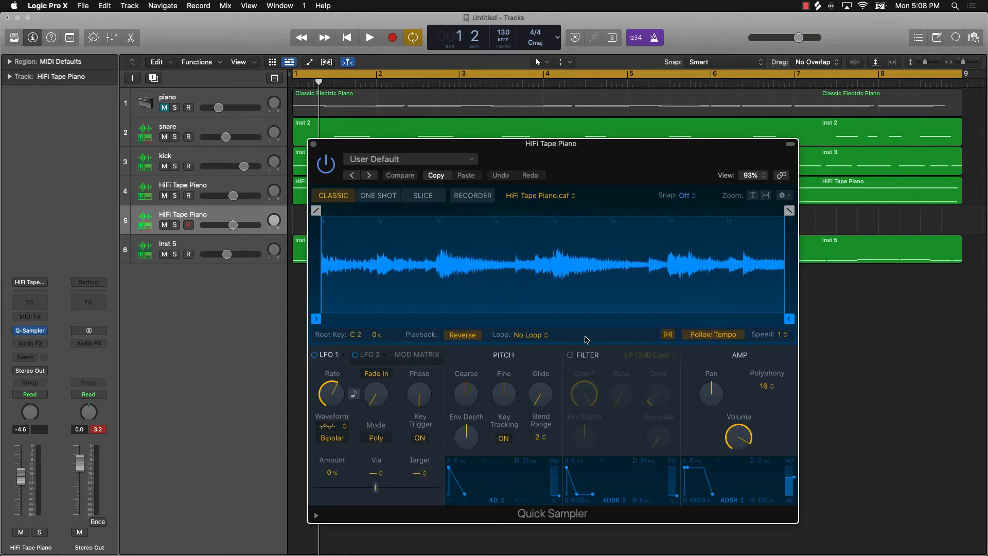
pyautogui.click(463, 335)
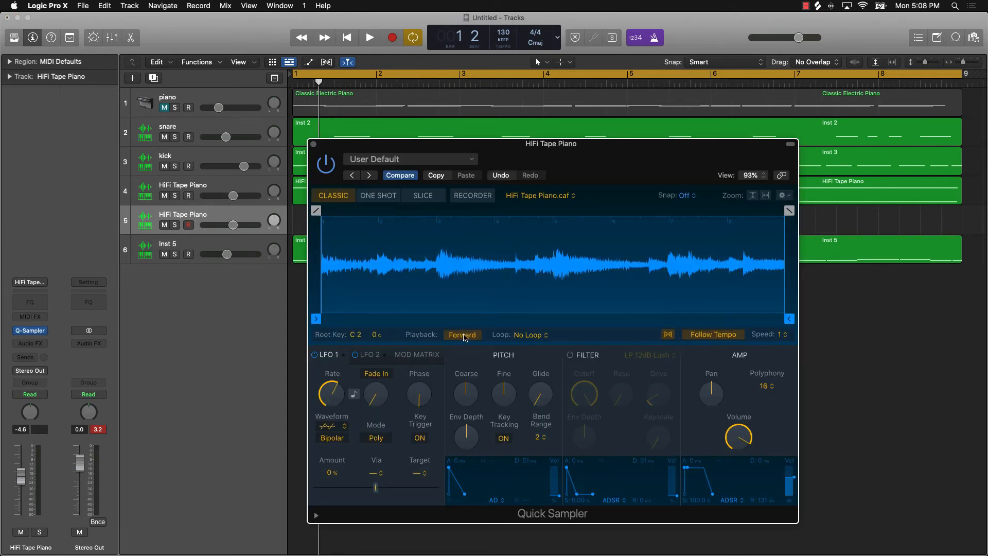
pyautogui.click(164, 195)
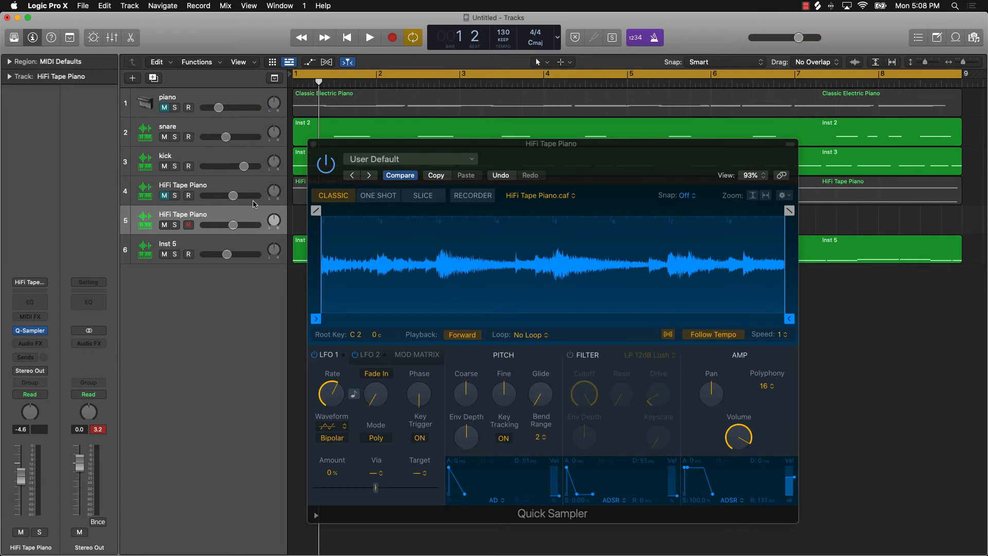
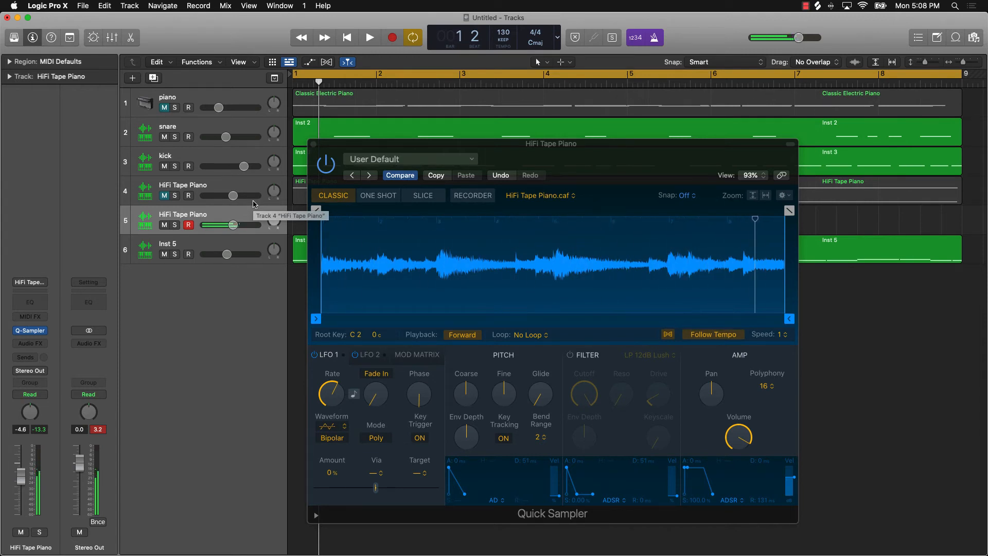
# Record a forward-playing piano part over bars 1 to 8 on the duplicated track and close the sampler window
pyautogui.press('space')
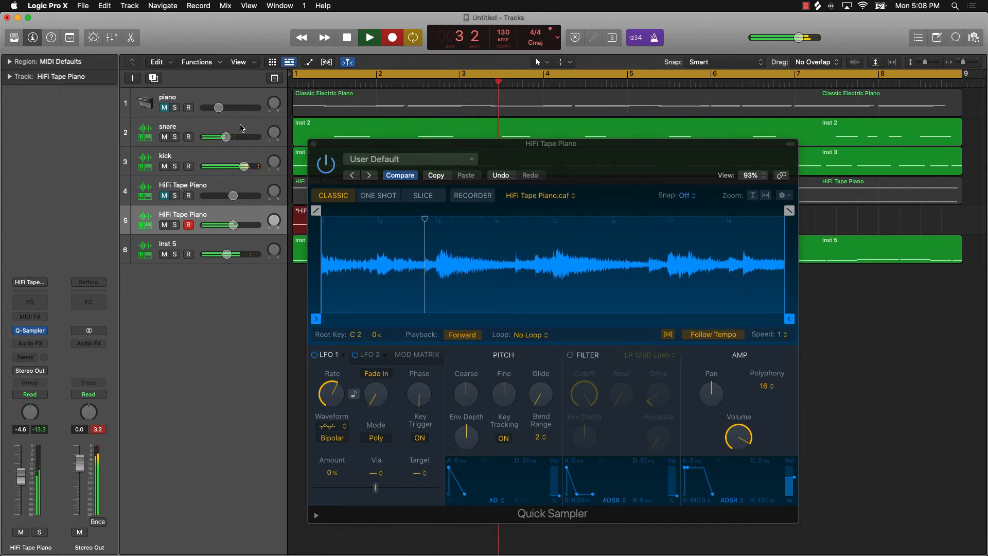
pyautogui.moveTo(352, 150); pyautogui.dragTo(347, 281)
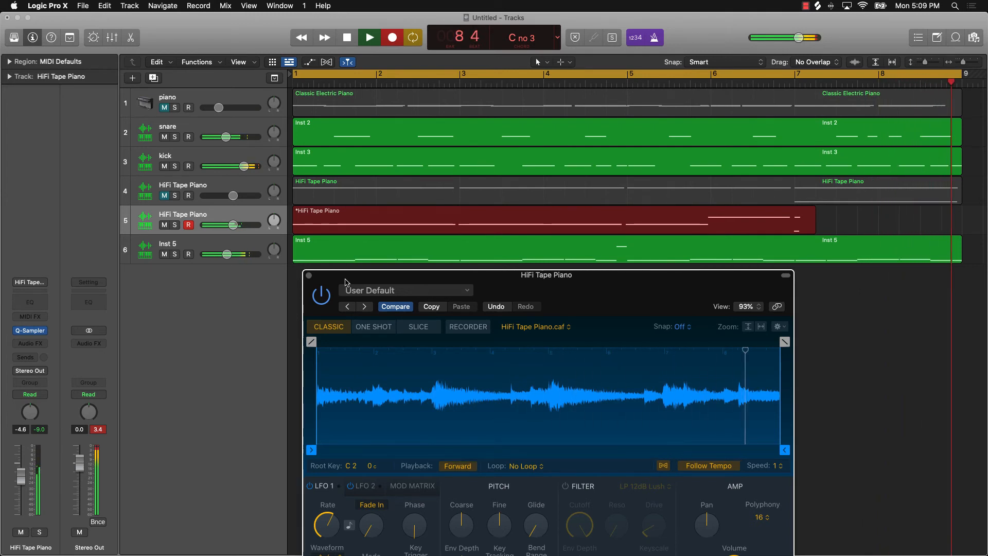
pyautogui.press('space')
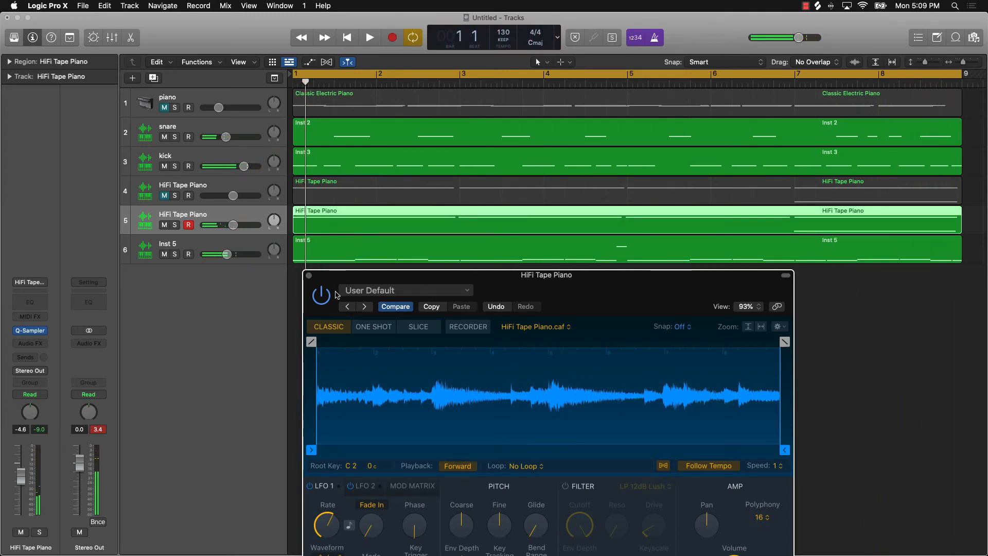
pyautogui.click(309, 276)
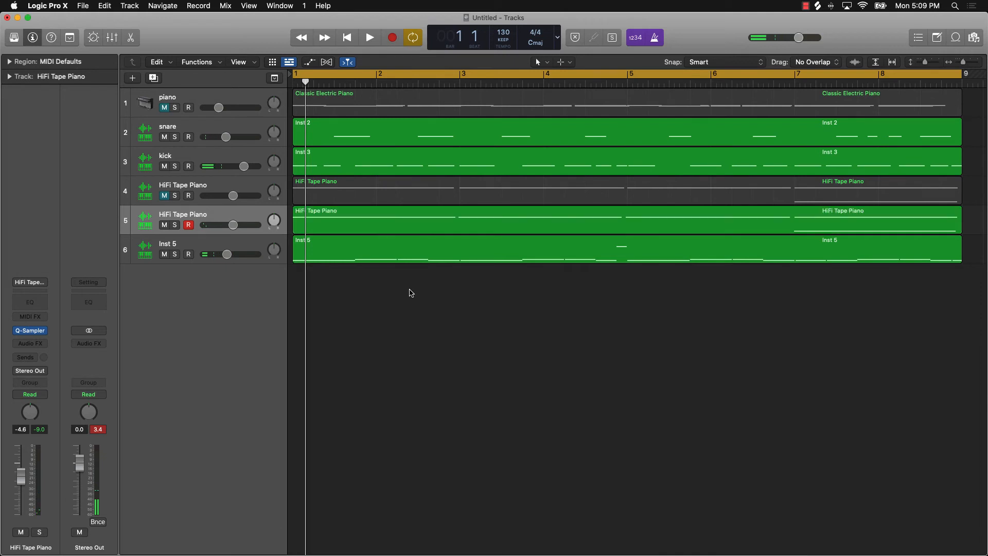
# Quantize all notes of the new piano region to 1/16 Swing A and force legato, shortening overlapped notes
pyautogui.click(369, 228)
pyautogui.doubleClick(369, 226)
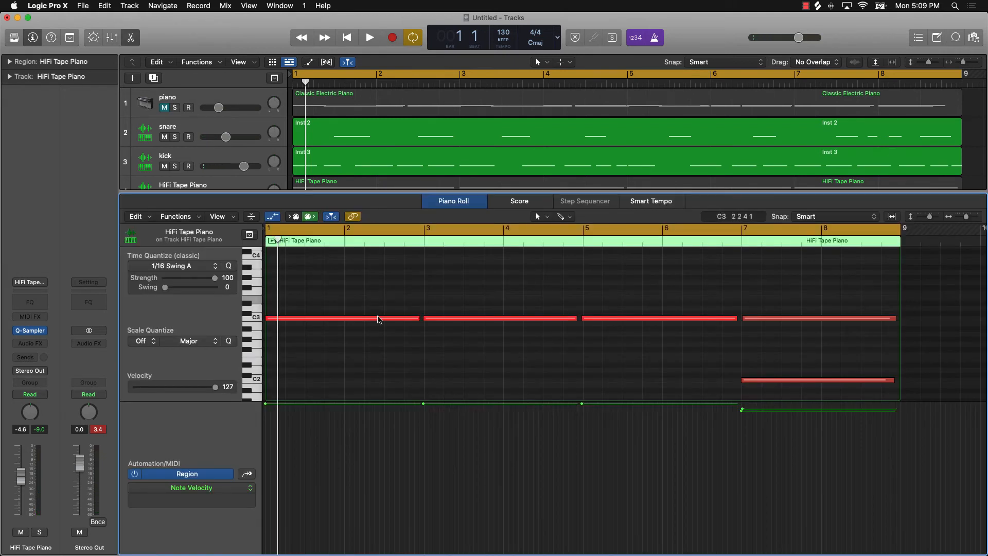
pyautogui.press('super+a')
pyautogui.click(229, 267)
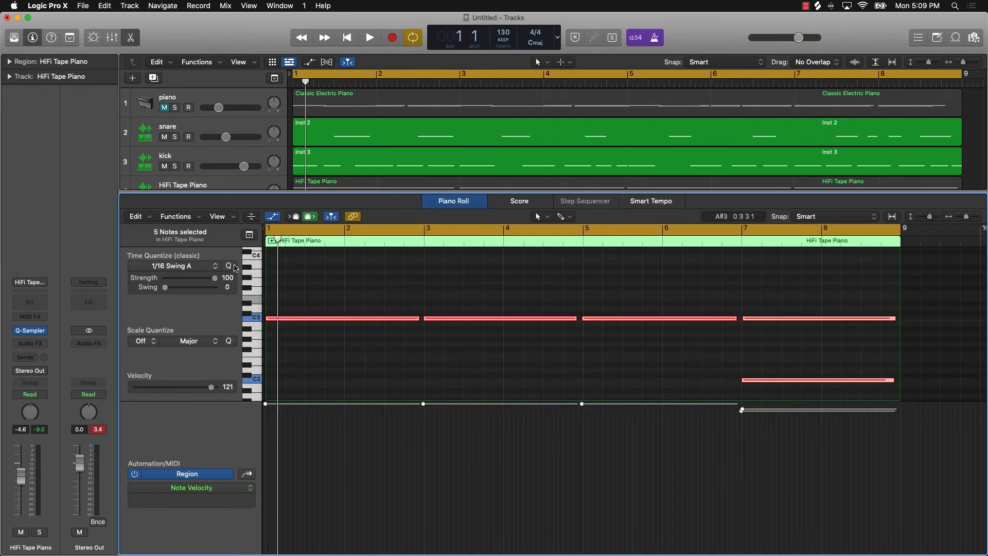
pyautogui.rightClick(397, 323)
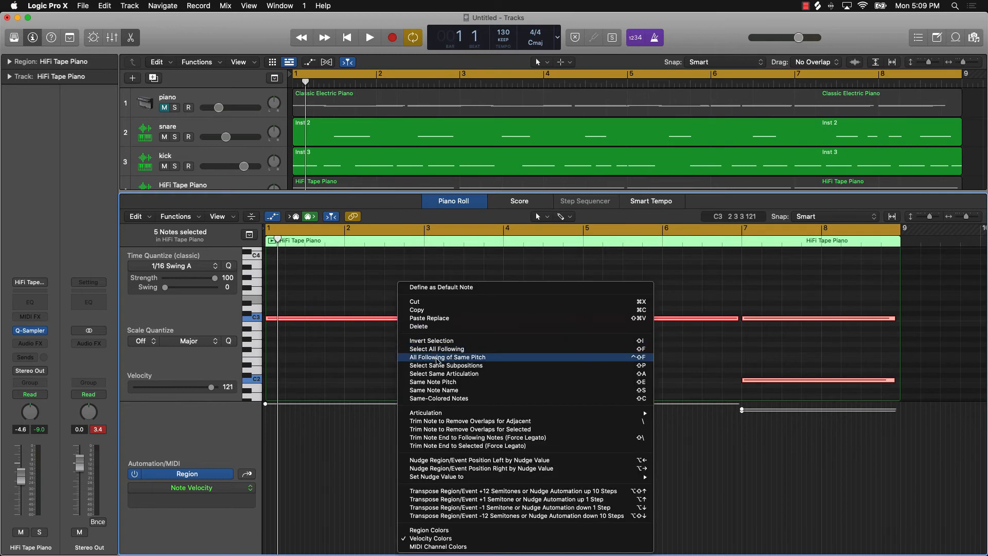
pyautogui.click(481, 437)
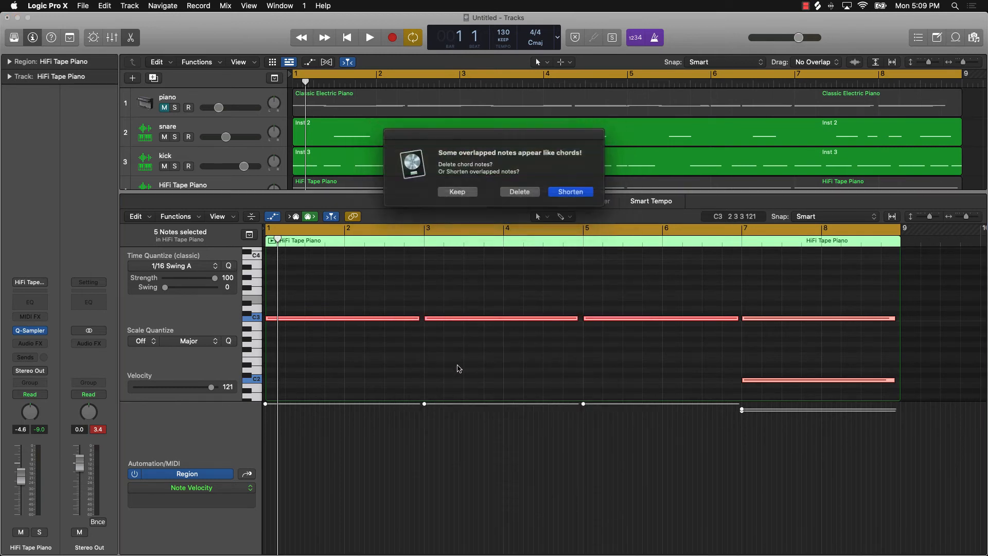
pyautogui.click(570, 193)
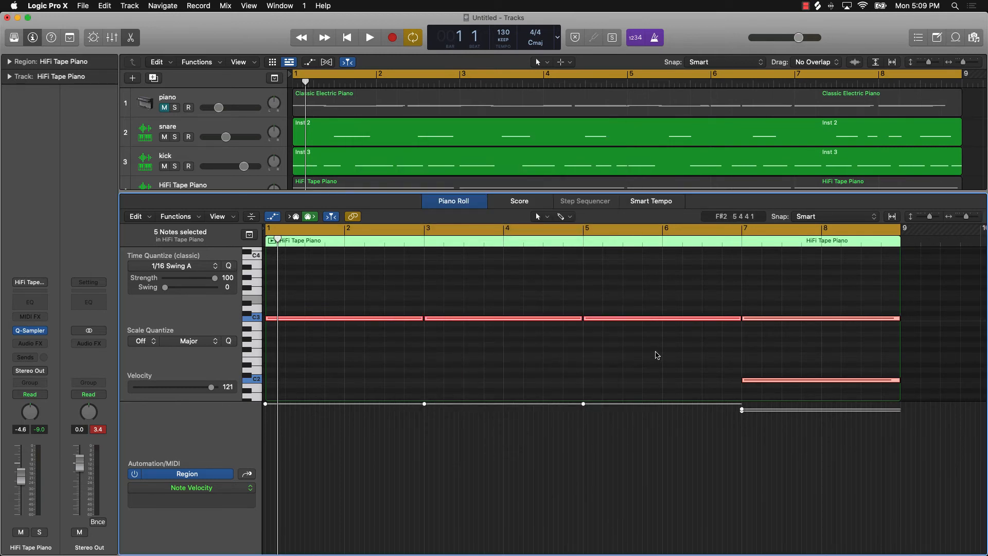
# Raise the C3 note at bar 7 to velocity 127 and lower the new piano track's volume to -10.2 dB
pyautogui.click(655, 353)
pyautogui.moveTo(742, 410); pyautogui.dragTo(742, 405)
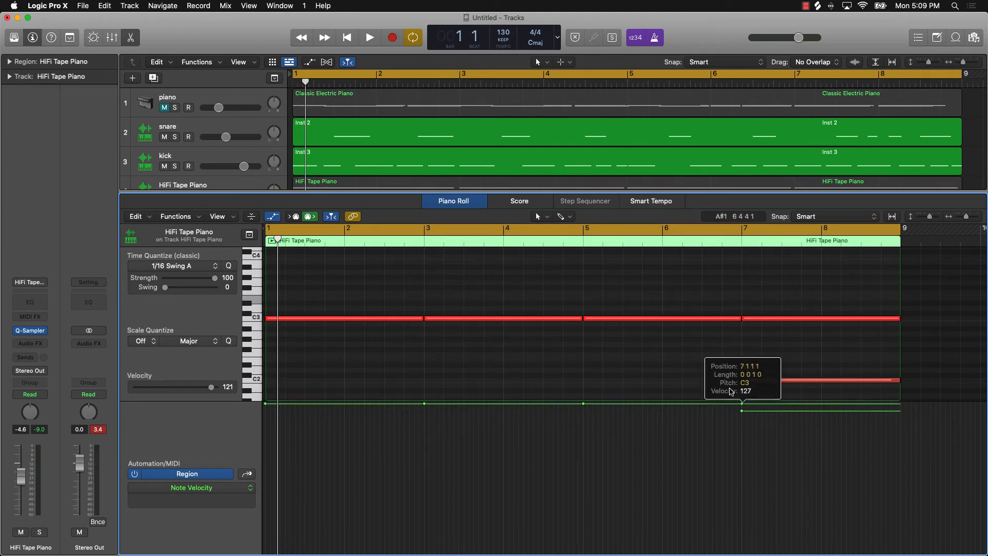
pyautogui.press('e')
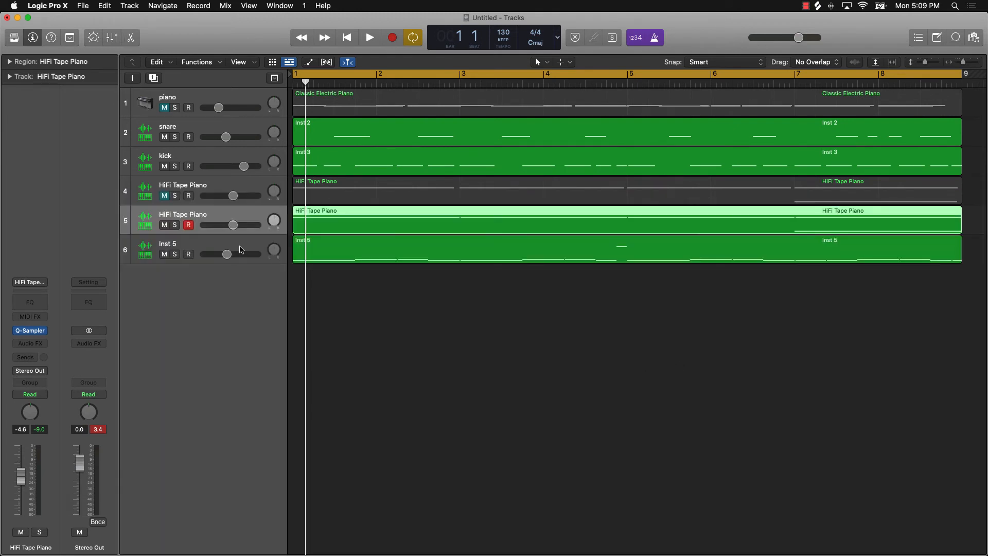
pyautogui.moveTo(234, 230); pyautogui.dragTo(225, 229)
# Select the eight-bar regions on all six tracks and repeat them nine times, extending the arrangement to bar 81
pyautogui.press('super+Left')
pyautogui.press('super+Left')
pyautogui.press('super+Left')
pyautogui.click(444, 298)
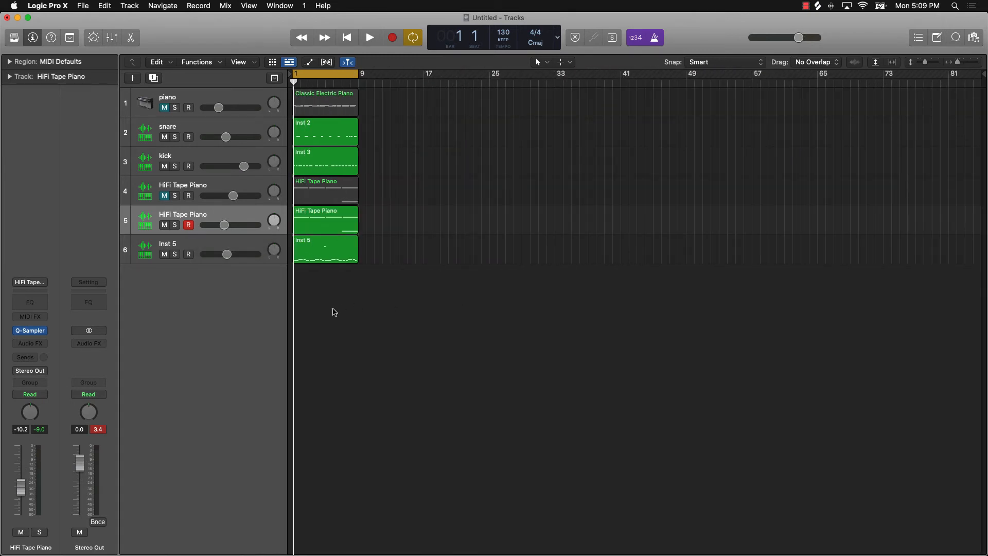
pyautogui.moveTo(365, 89); pyautogui.dragTo(289, 265)
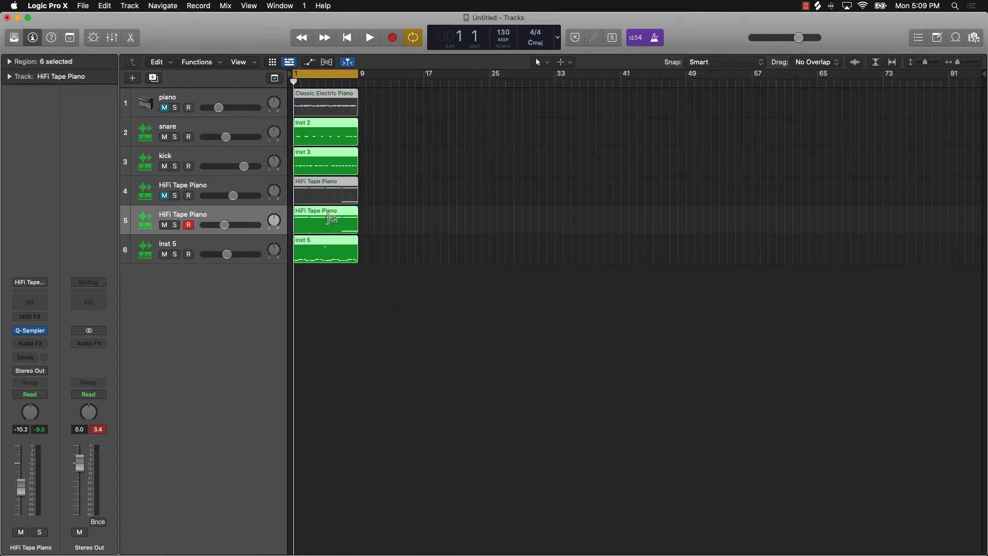
pyautogui.click(40, 42)
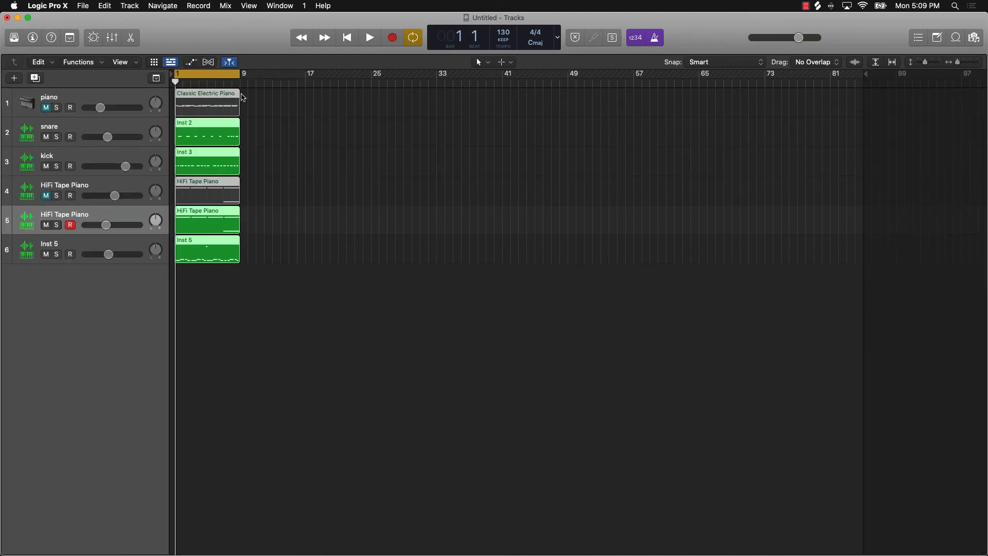
pyautogui.moveTo(250, 94); pyautogui.dragTo(241, 131)
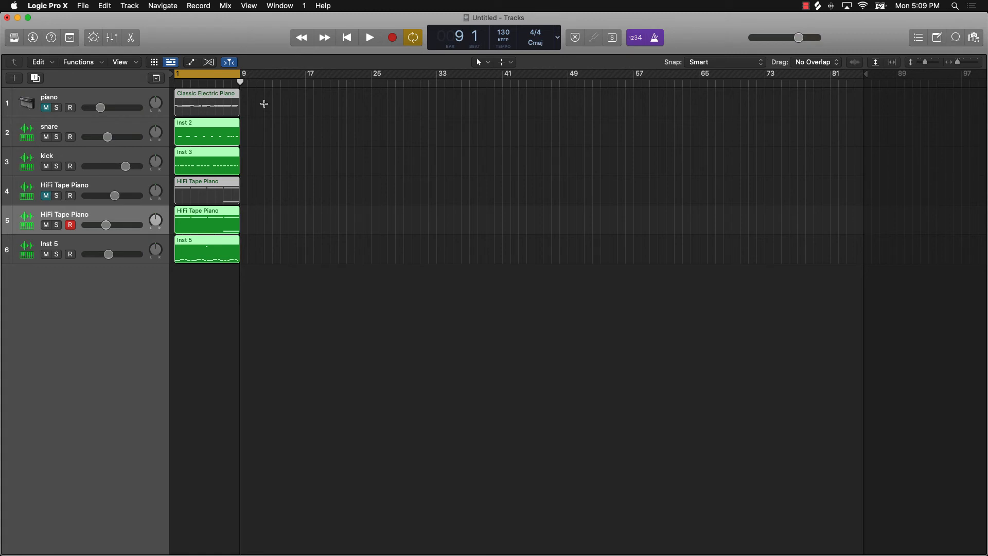
pyautogui.press('super+r')
pyautogui.press('super+r')
pyautogui.press('super+r')
pyautogui.press('super+r')
pyautogui.press('super+r')
pyautogui.press('super+r')
pyautogui.press('super+r')
pyautogui.press('super+r')
pyautogui.press('super+r')
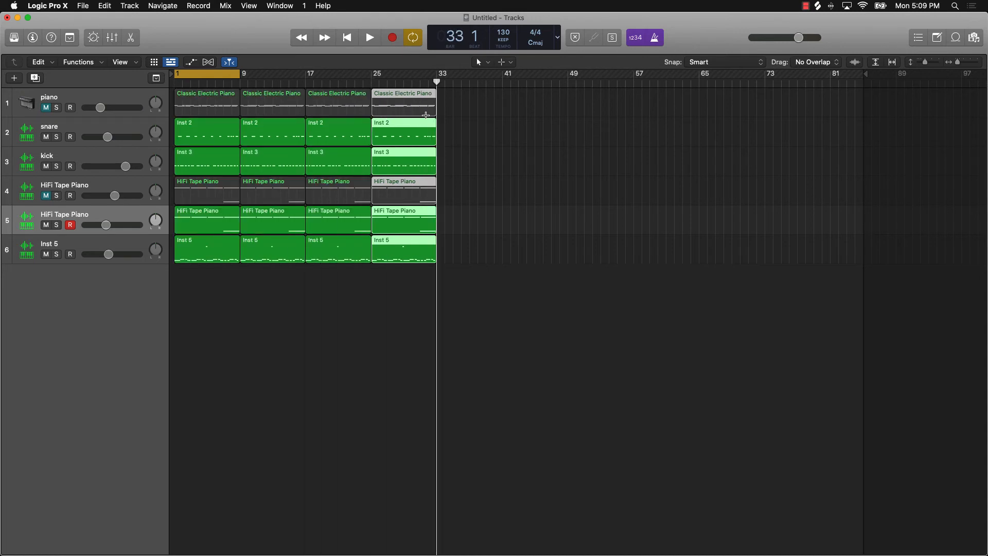
pyautogui.click(507, 292)
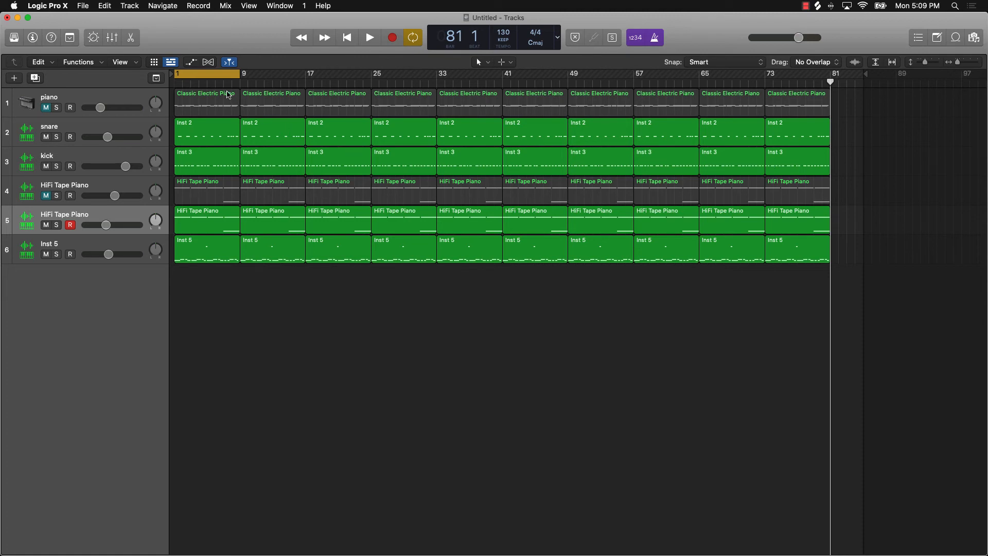
# Delete the muted Classic Electric Piano track together with its regions
pyautogui.click(103, 97)
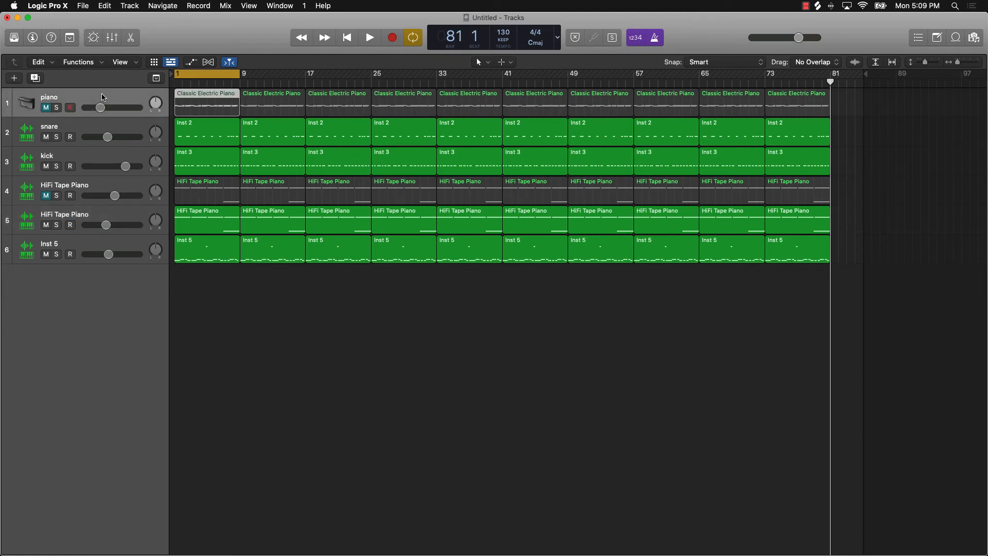
pyautogui.press('BackSpace')
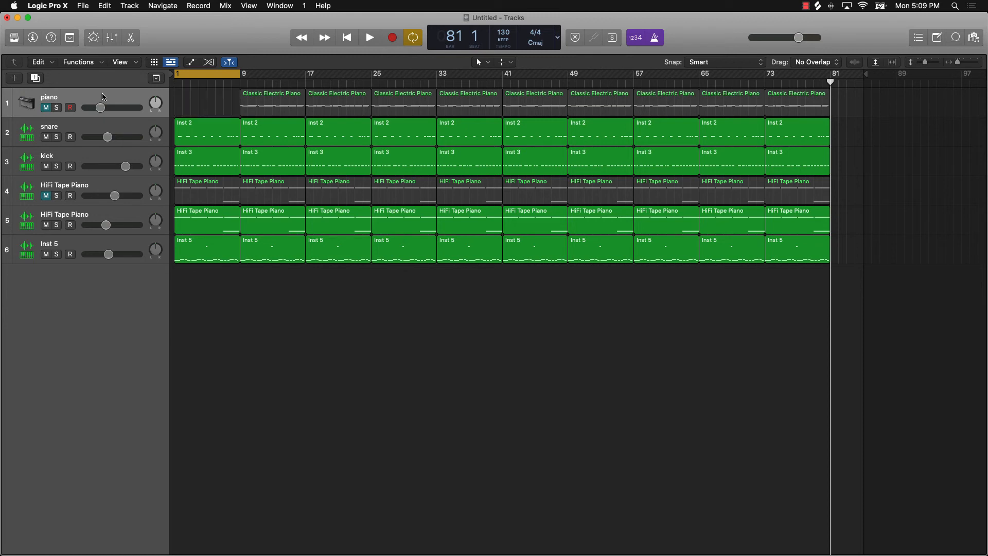
pyautogui.press('super+BackSpace')
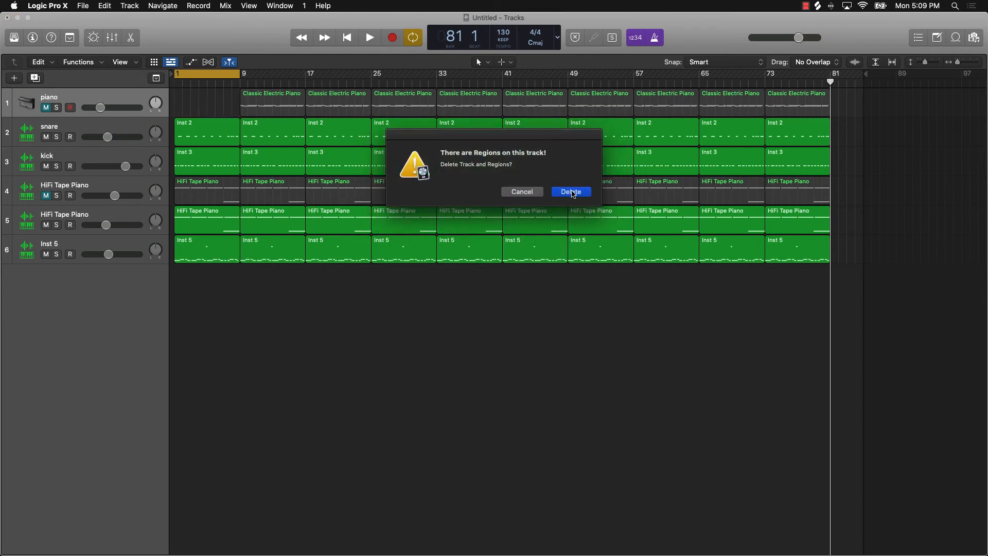
pyautogui.click(571, 192)
pyautogui.click(437, 270)
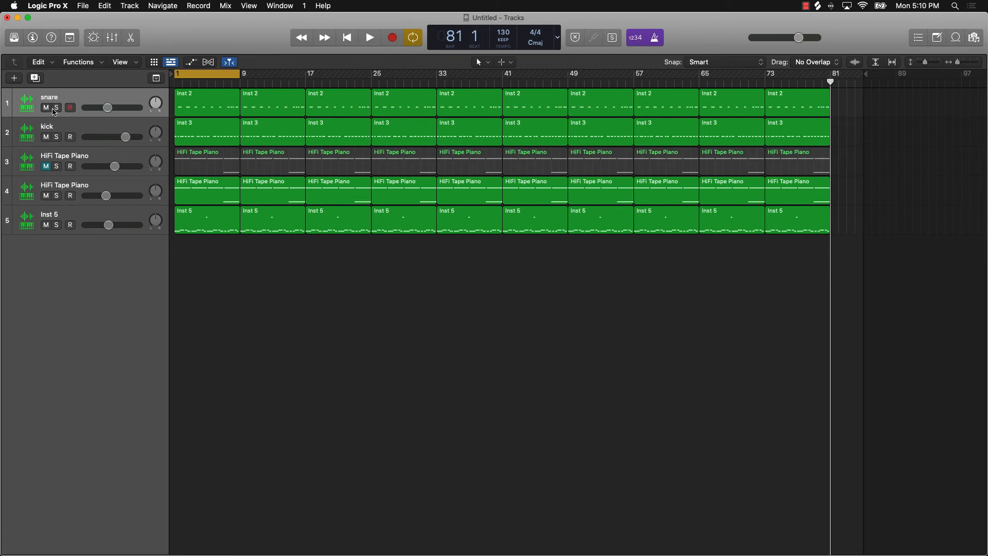
# Rename the original HiFi Tape Piano track "piano 1" and its duplicate "piano 2"
pyautogui.doubleClick(56, 98)
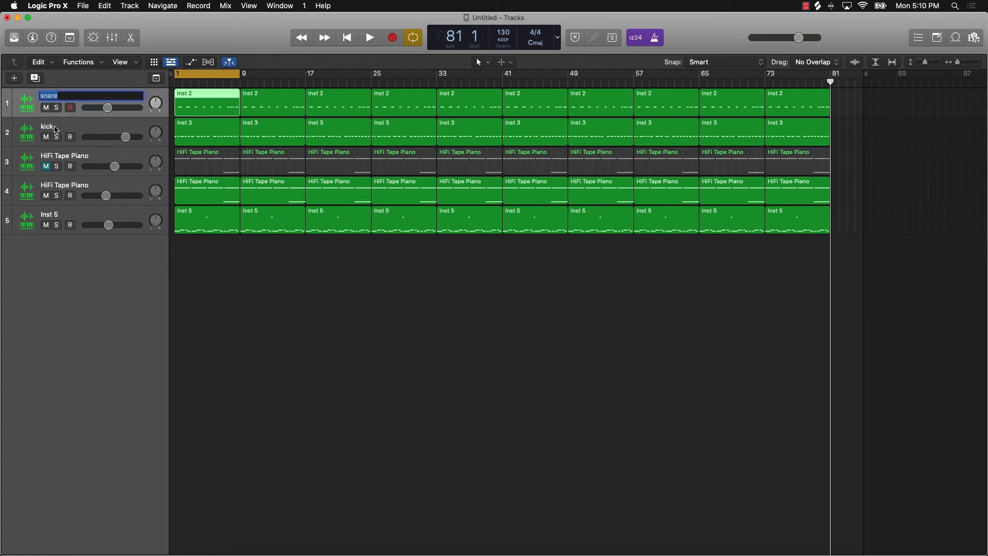
pyautogui.doubleClick(55, 129)
pyautogui.doubleClick(71, 156)
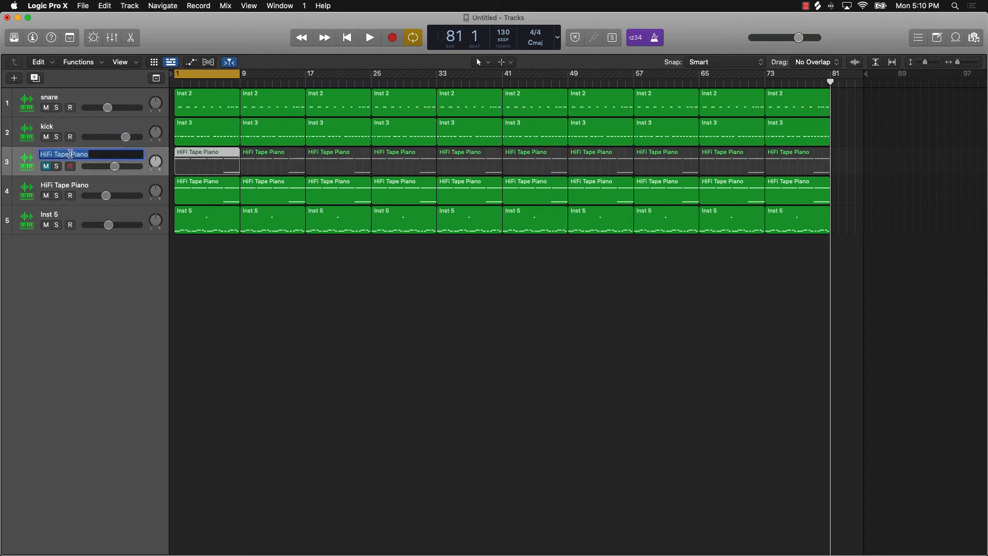
pyautogui.write('piano 1')
pyautogui.press('Return')
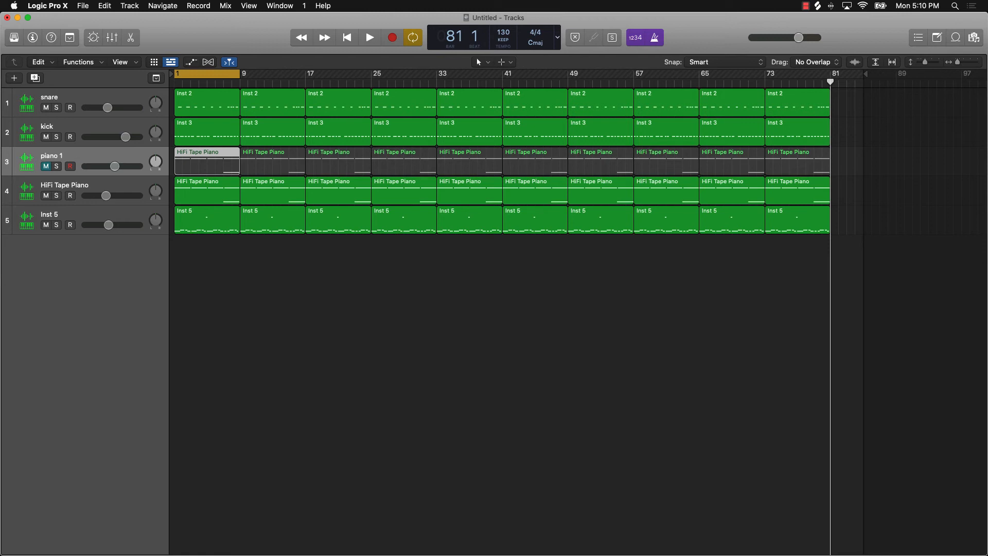
pyautogui.doubleClick(64, 190)
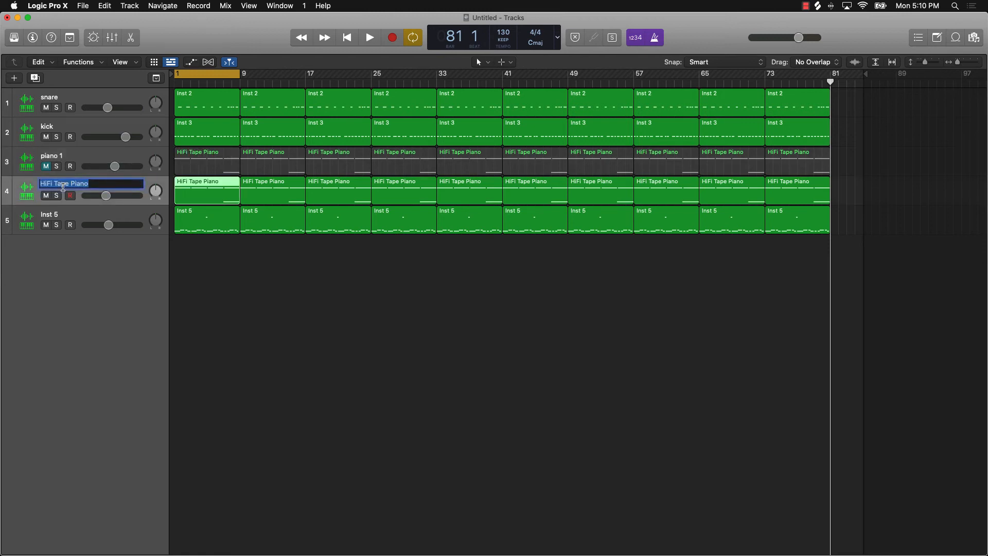
pyautogui.write('piano 2')
pyautogui.press('Return')
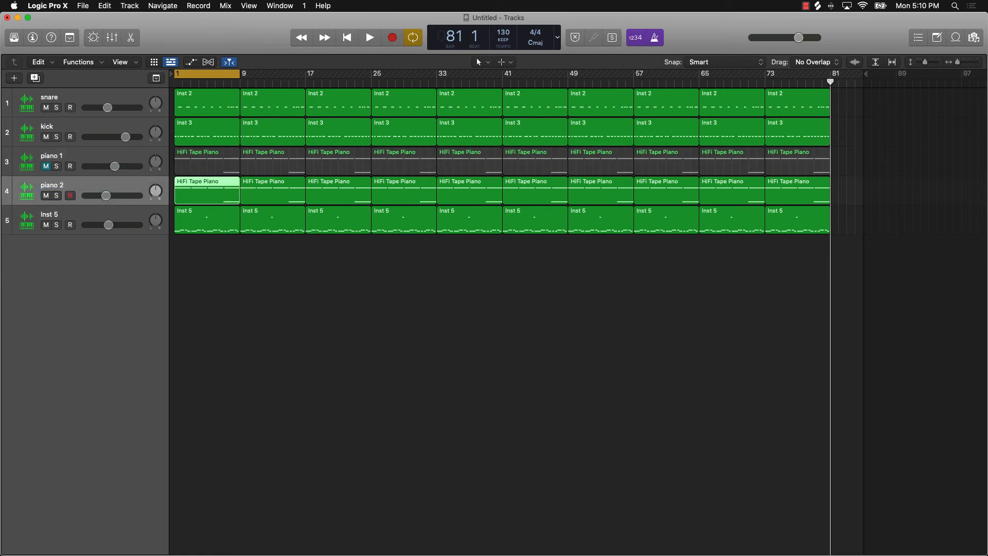
# Rename the Inst 5 track "808"
pyautogui.doubleClick(55, 212)
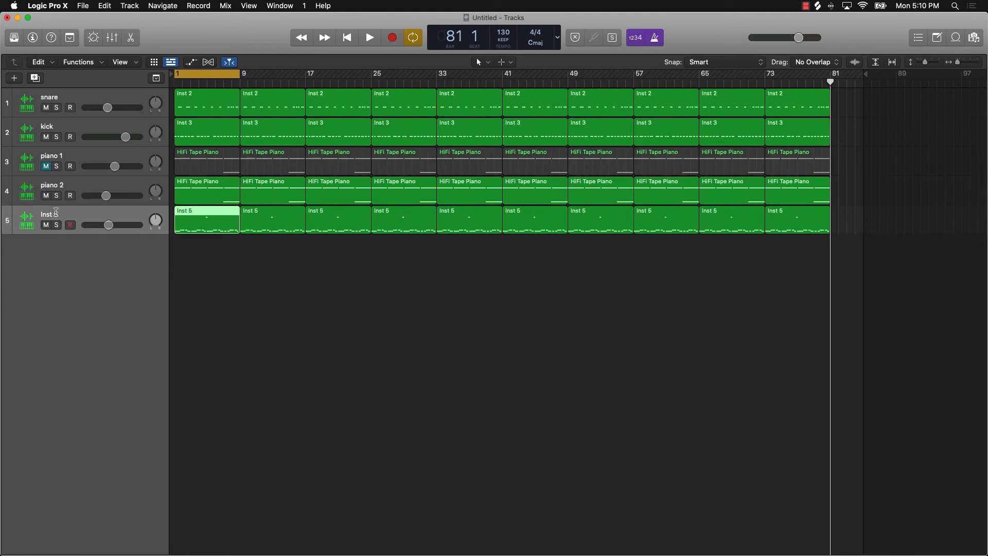
pyautogui.write('808')
pyautogui.press('Return')
pyautogui.click(257, 319)
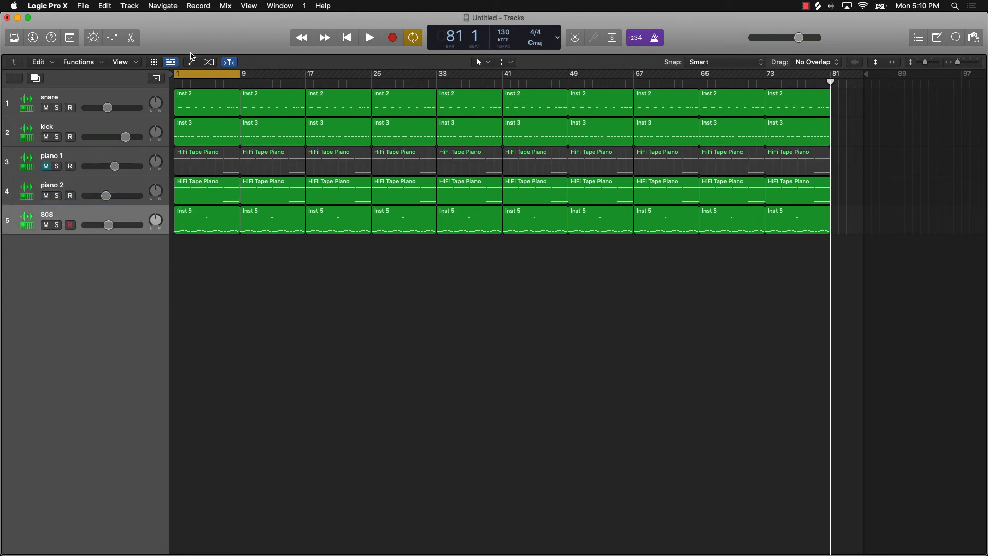
# Turn off the cycle range, fit the whole arrangement in view and unmute the piano 1 track
pyautogui.click(195, 73)
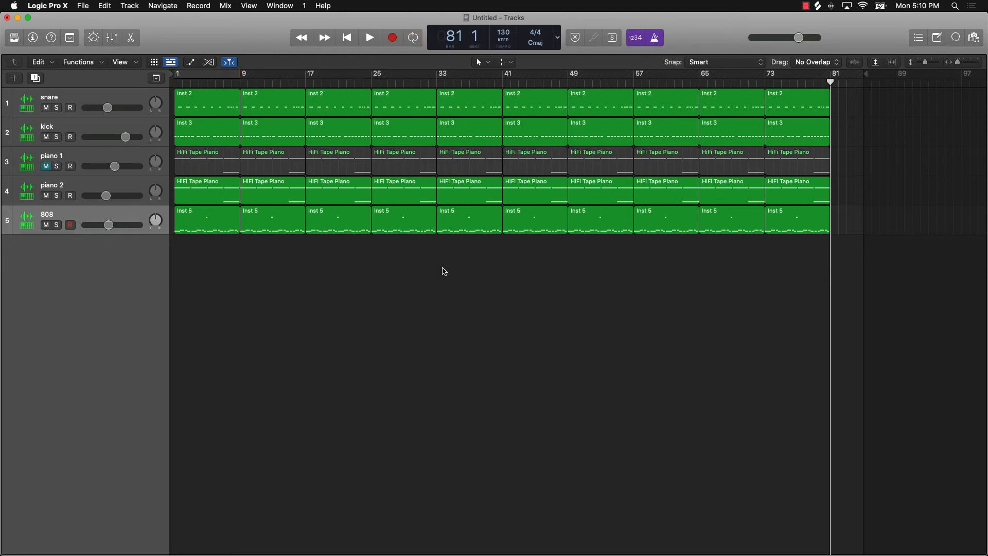
pyautogui.keyDown('ctrl'); pyautogui.keyDown('alt'); pyautogui.click(446, 266); pyautogui.keyUp('alt'); pyautogui.keyUp('ctrl')
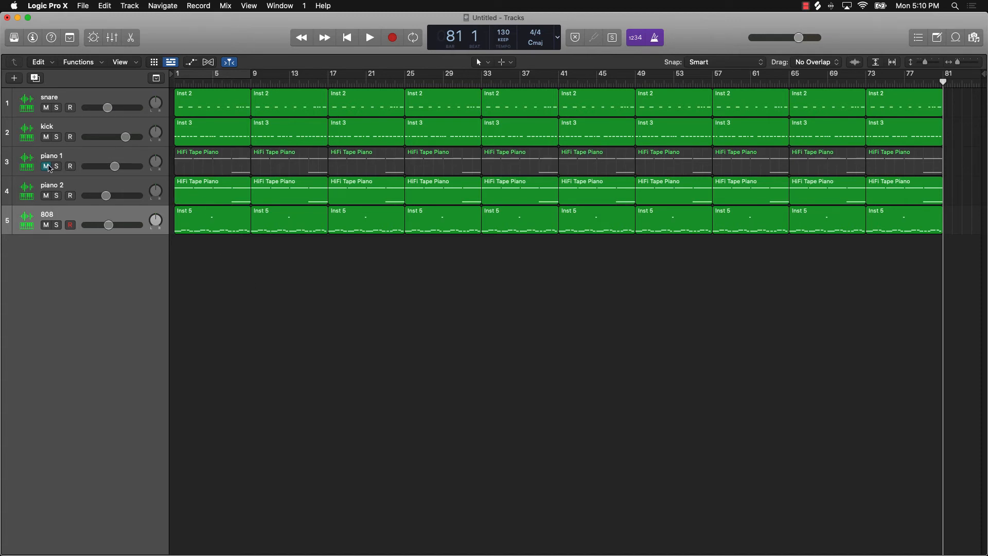
pyautogui.click(35, 167)
pyautogui.click(45, 166)
pyautogui.click(418, 337)
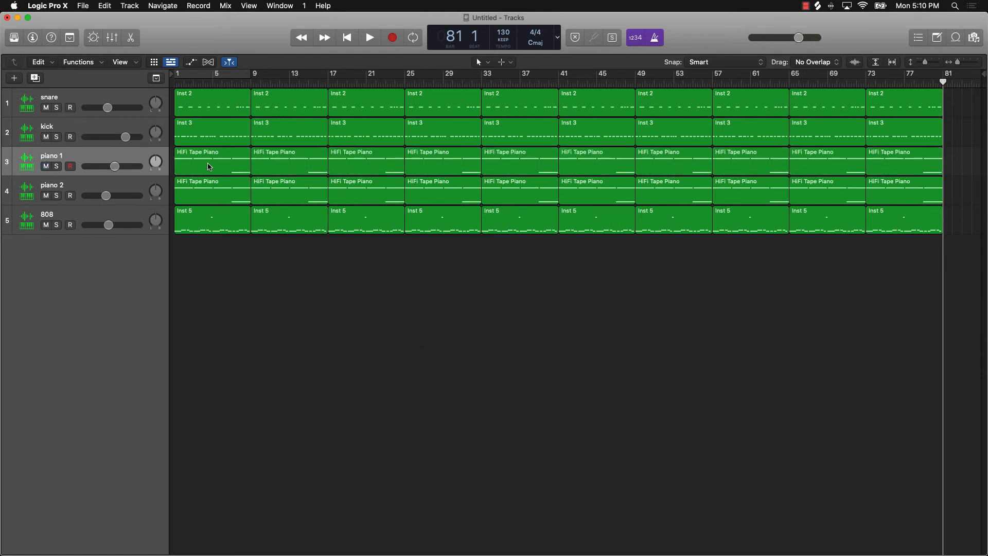
# Name all regions on the five tracks after their track names
pyautogui.press('super+a')
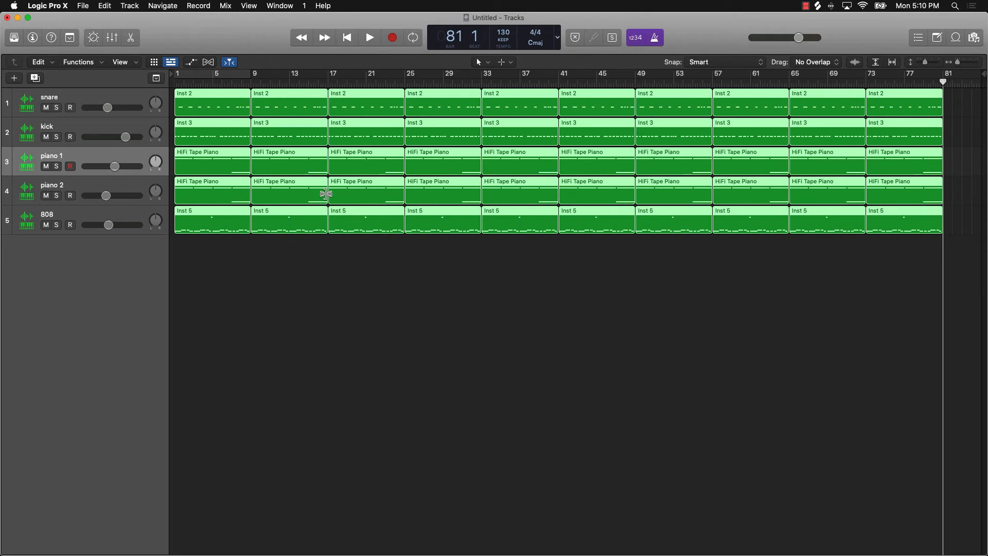
pyautogui.hotkey('shift', 'alt', 'n')
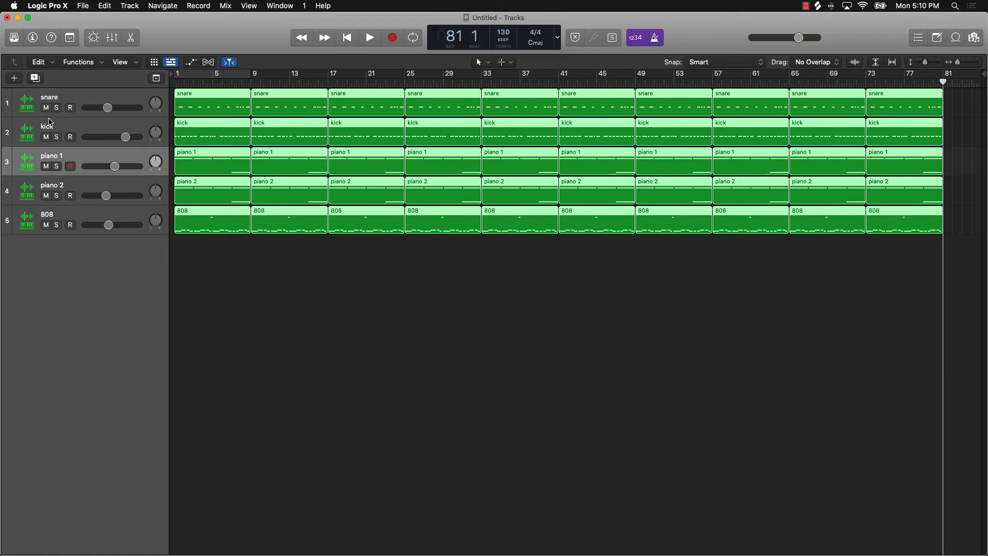
pyautogui.click(280, 311)
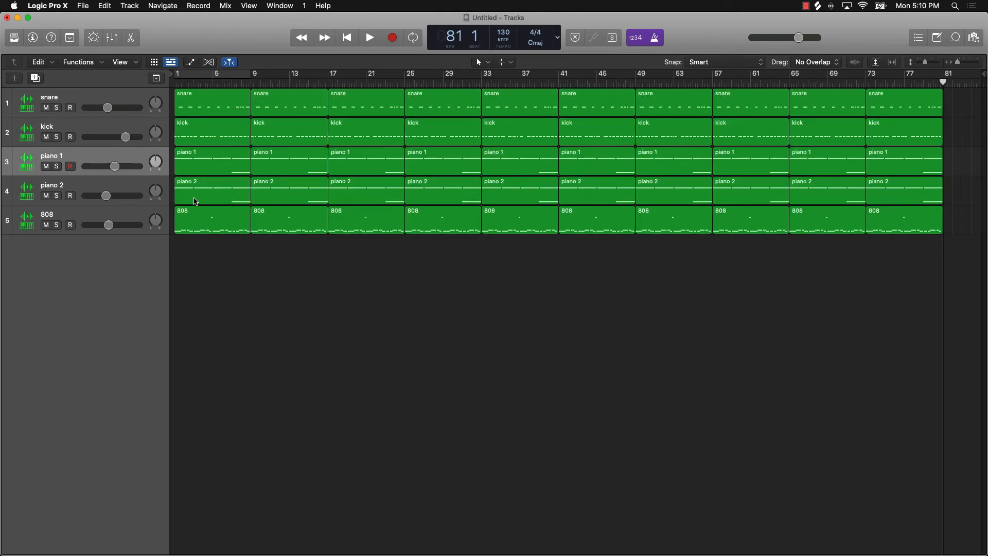
# Reorder the tracks so that 808 comes first, followed by kick, snare, piano 1 and piano 2
pyautogui.moveTo(66, 125); pyautogui.dragTo(65, 92)
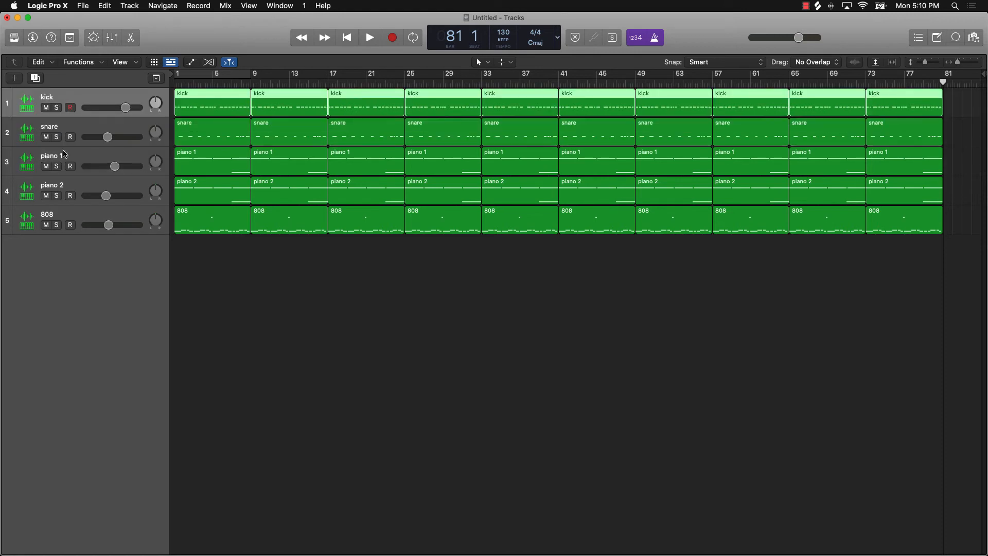
pyautogui.click(66, 163)
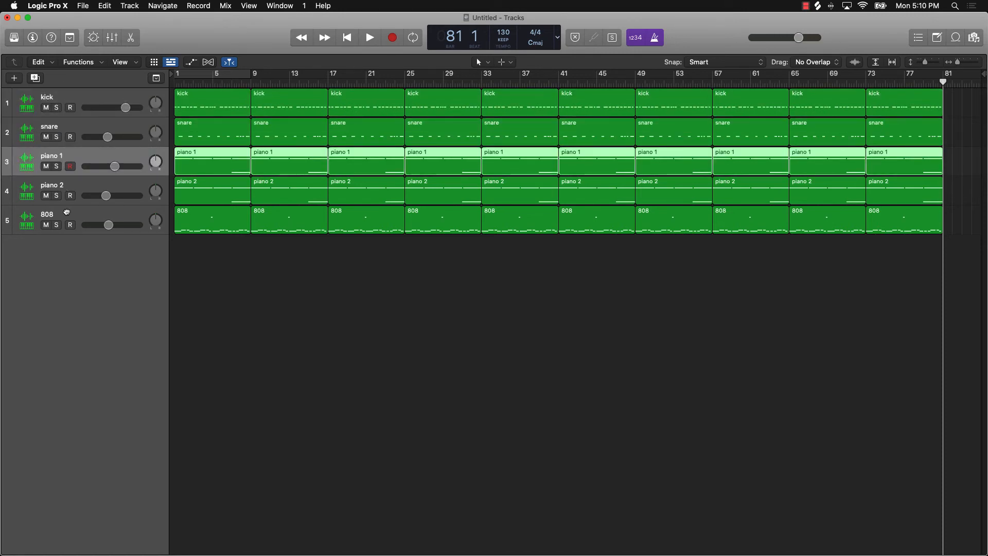
pyautogui.moveTo(67, 212); pyautogui.dragTo(66, 95)
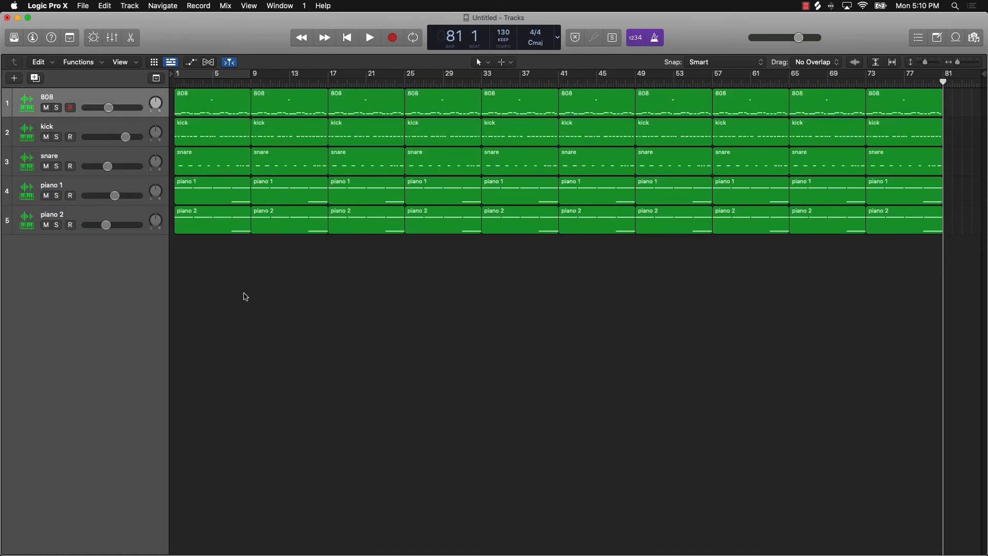
# Delete the first eight-bar regions on the 808, kick and snare tracks, leaving only the pianos in the intro
pyautogui.press('Delete')
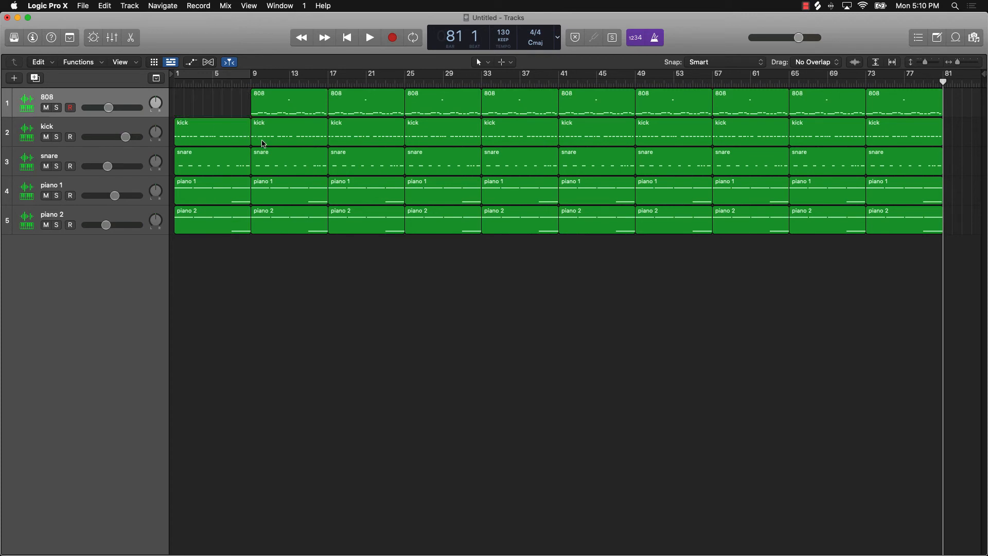
pyautogui.press('Delete')
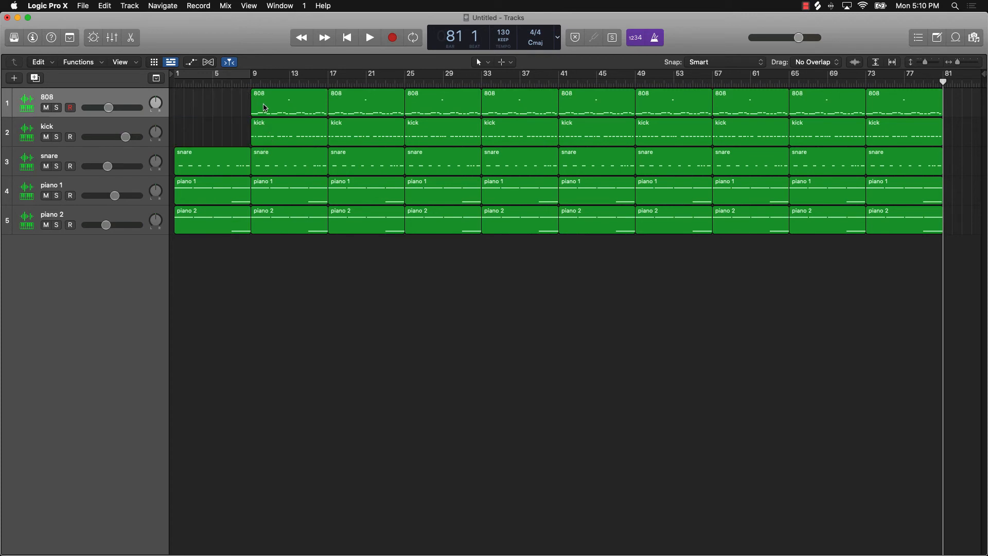
pyautogui.press('Delete')
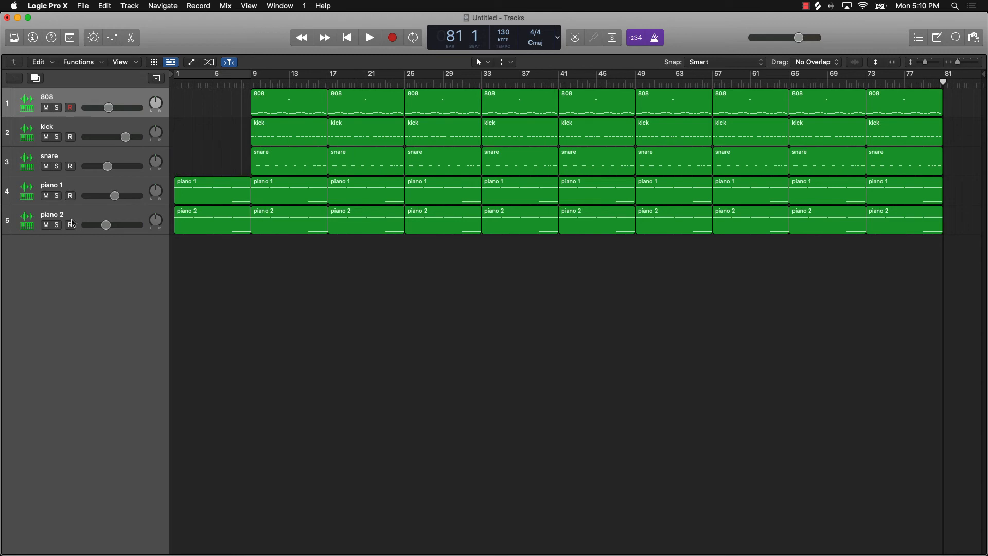
# Mute the piano 1 track and play the arrangement from the beginning
pyautogui.click(46, 196)
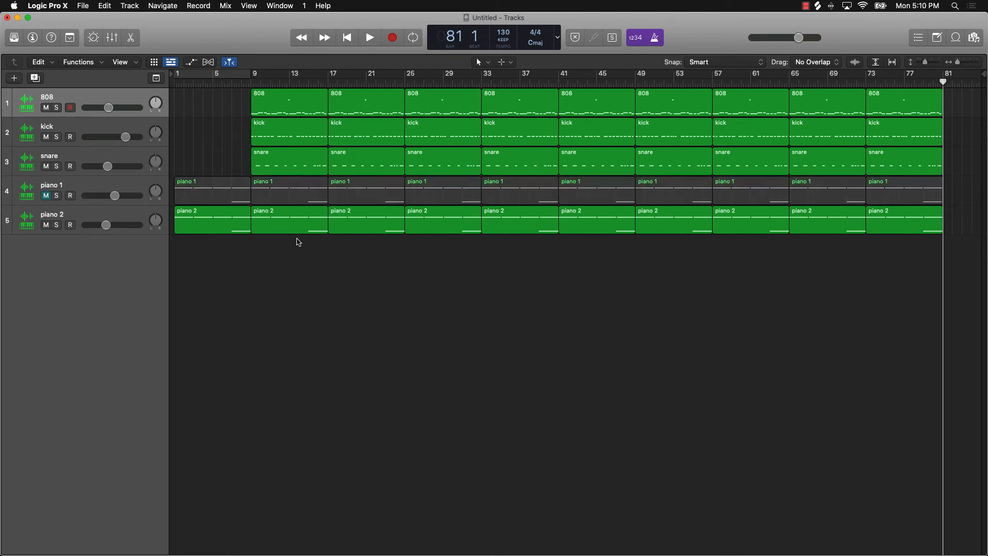
pyautogui.press('Return')
pyautogui.press('space')
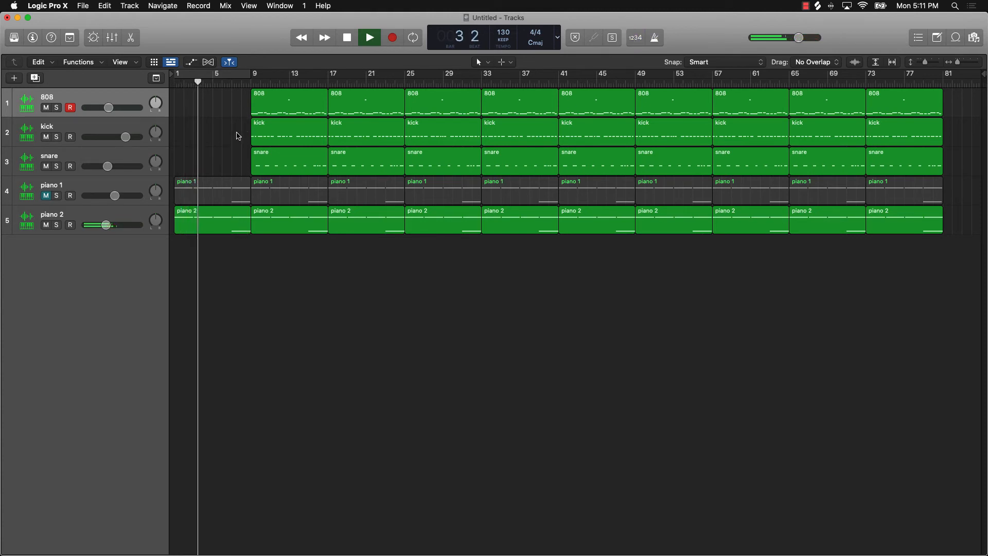
pyautogui.moveTo(237, 133); pyautogui.dragTo(284, 156)
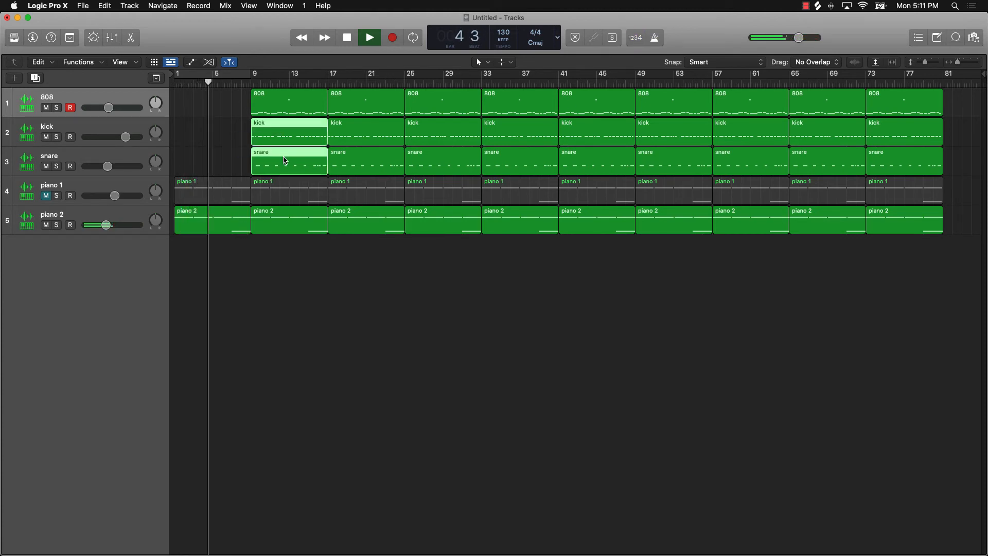
pyautogui.press('Delete')
pyautogui.press('super+z')
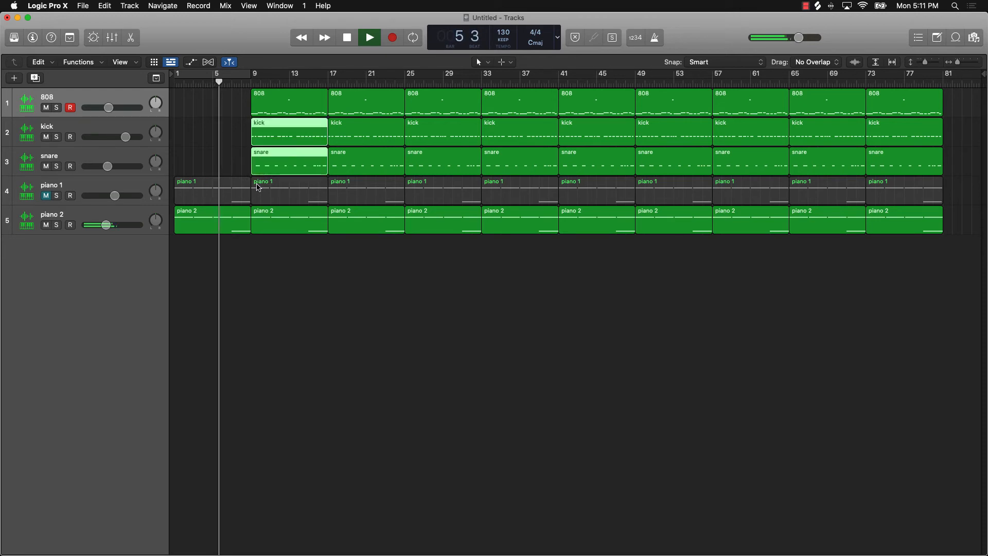
pyautogui.click(294, 260)
# Delete the piano 2 region at bar 9, then unmute piano 1 and delete its region at bar 1
pyautogui.click(279, 218)
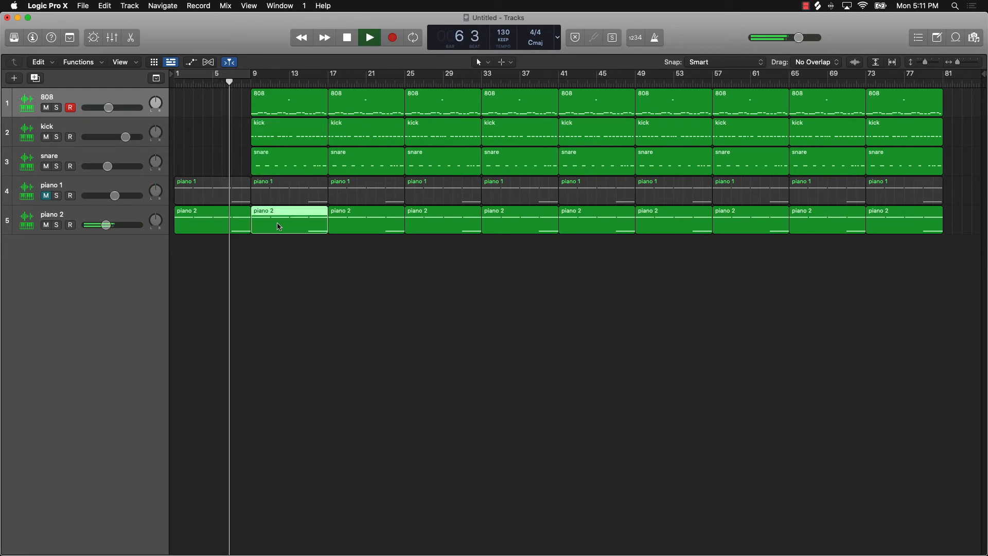
pyautogui.press('Delete')
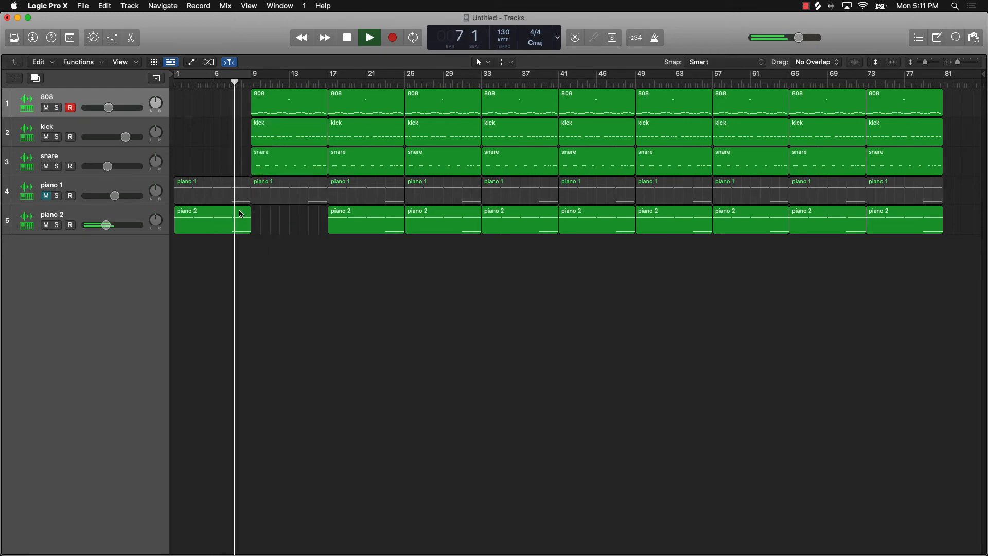
pyautogui.click(46, 196)
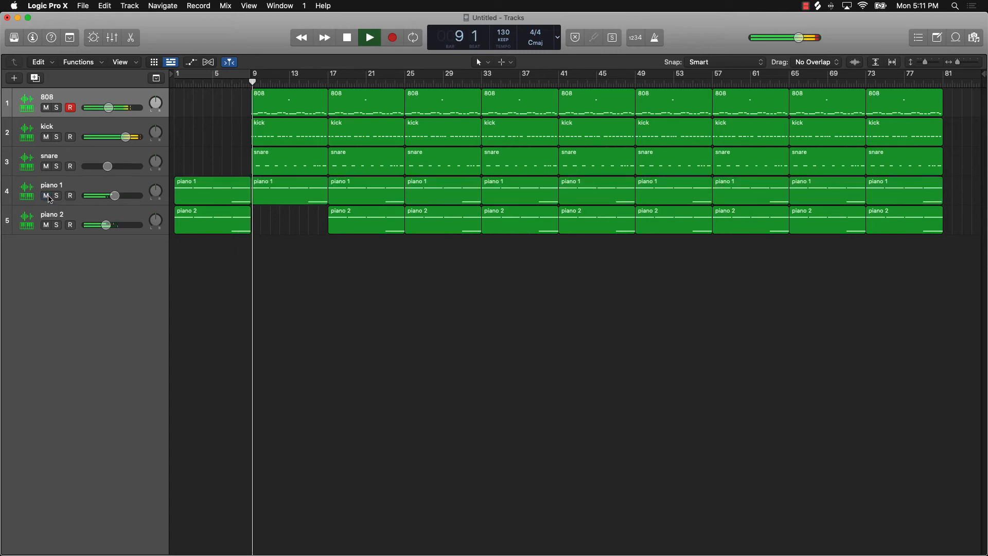
pyautogui.click(232, 200)
pyautogui.press('Delete')
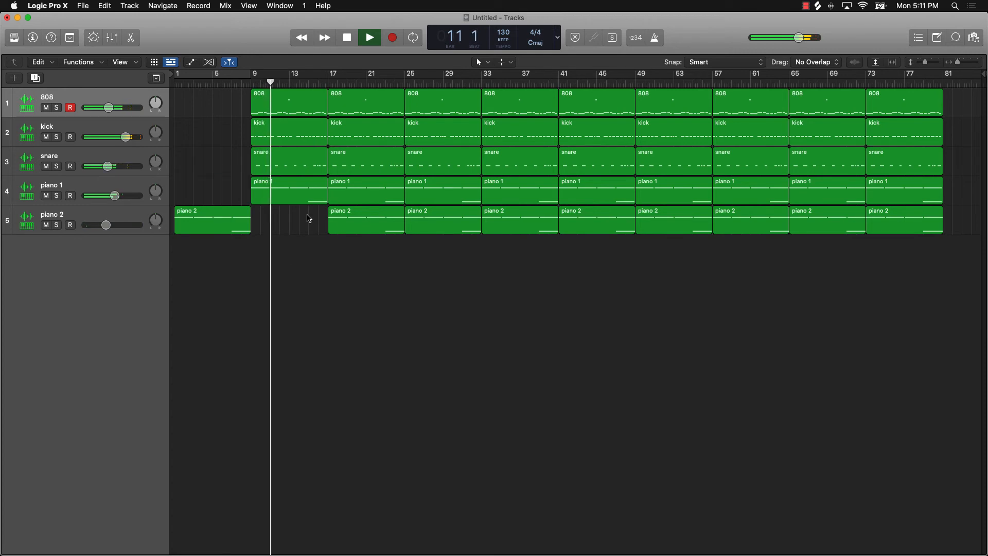
# Delete the piano 1 regions at bars 17 and 25 and the 808 region at bar 17
pyautogui.click(371, 216)
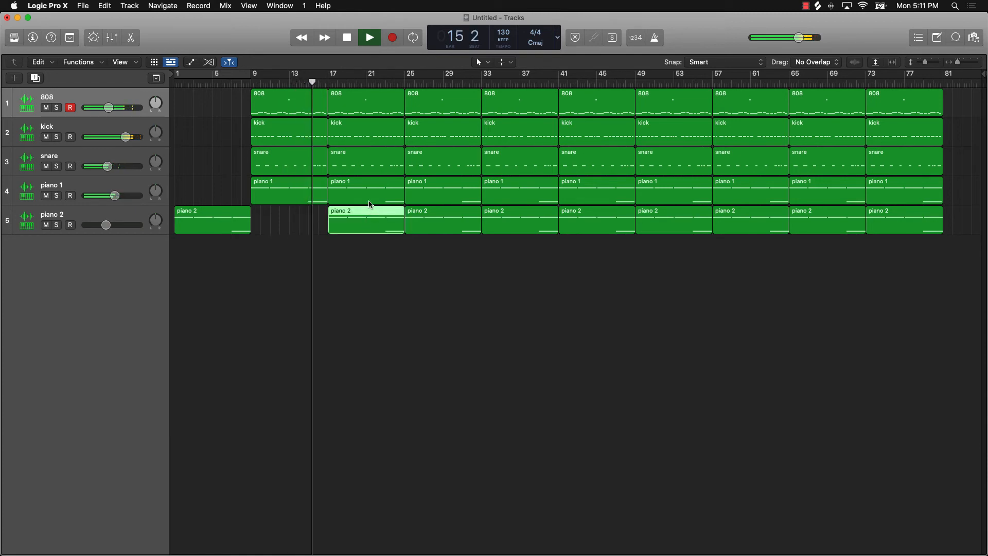
pyautogui.click(370, 202)
pyautogui.press('Delete')
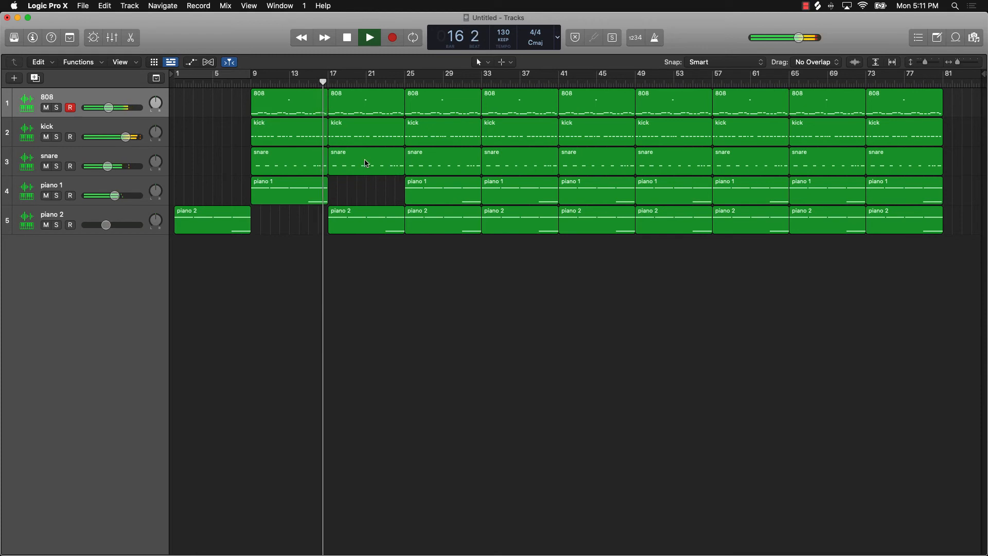
pyautogui.click(353, 109)
pyautogui.press('Delete')
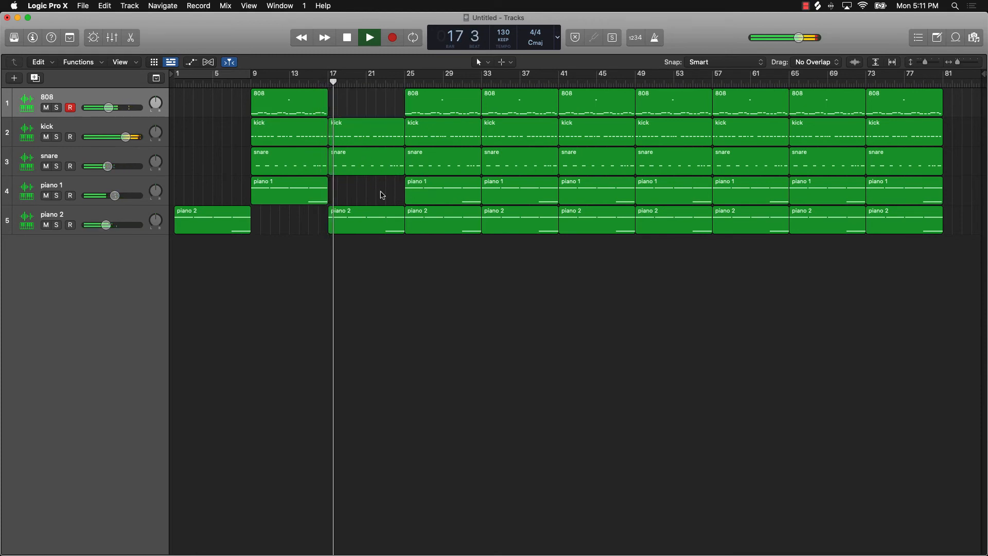
pyautogui.click(437, 198)
pyautogui.press('Delete')
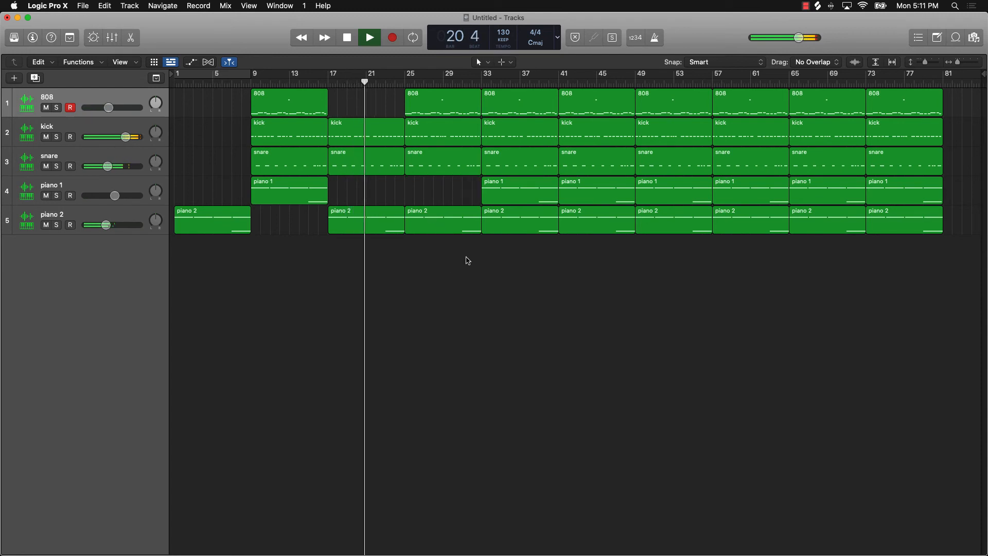
# Clear all regions from bar 33 onward and copy the bar 9 to 33 section to bar 33
pyautogui.moveTo(503, 262); pyautogui.dragTo(907, 79)
pyautogui.press('Delete')
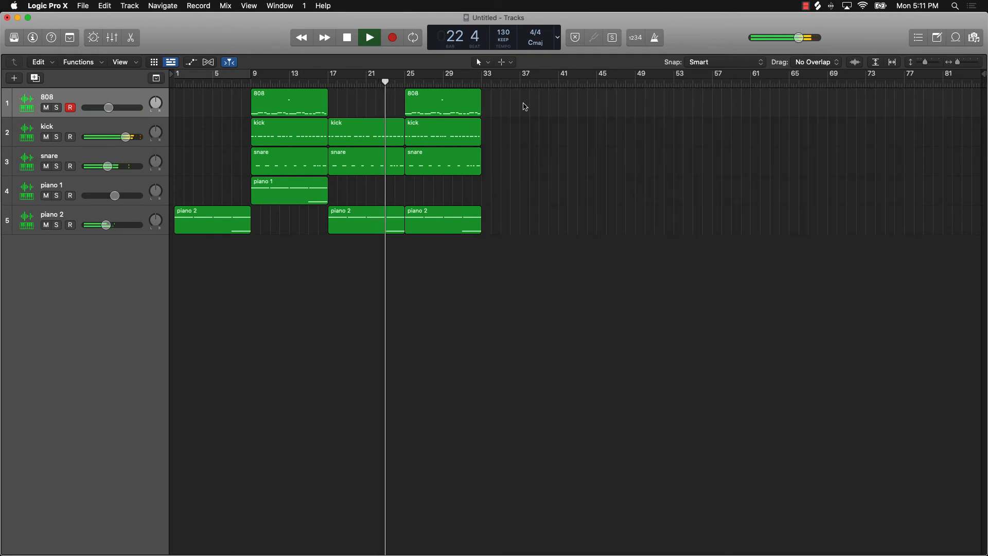
pyautogui.moveTo(524, 104); pyautogui.dragTo(521, 205)
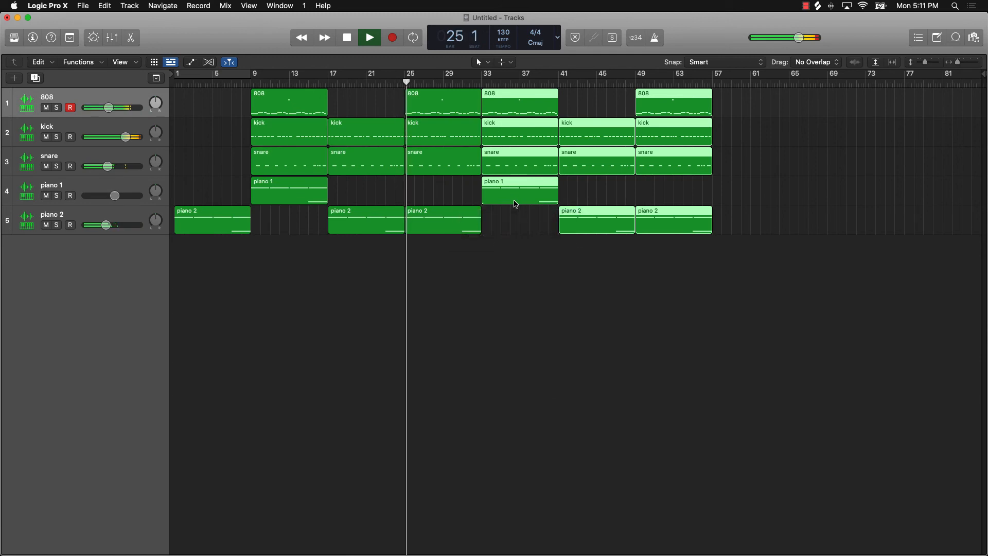
pyautogui.click(505, 237)
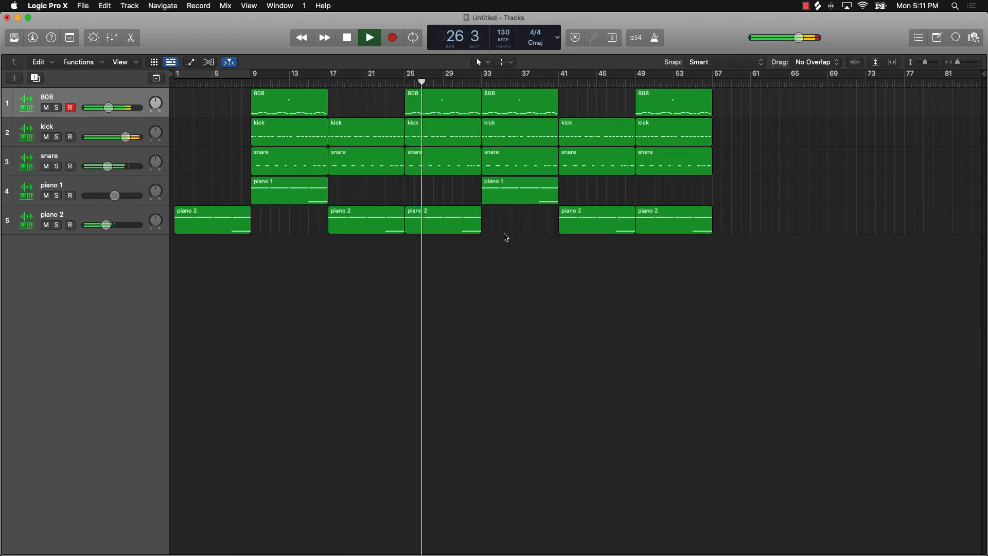
# Trim the start of the kick and snare regions at bar 33 to bar 37
pyautogui.click(494, 144)
pyautogui.keyDown('shift'); pyautogui.click(494, 149); pyautogui.keyUp('shift')
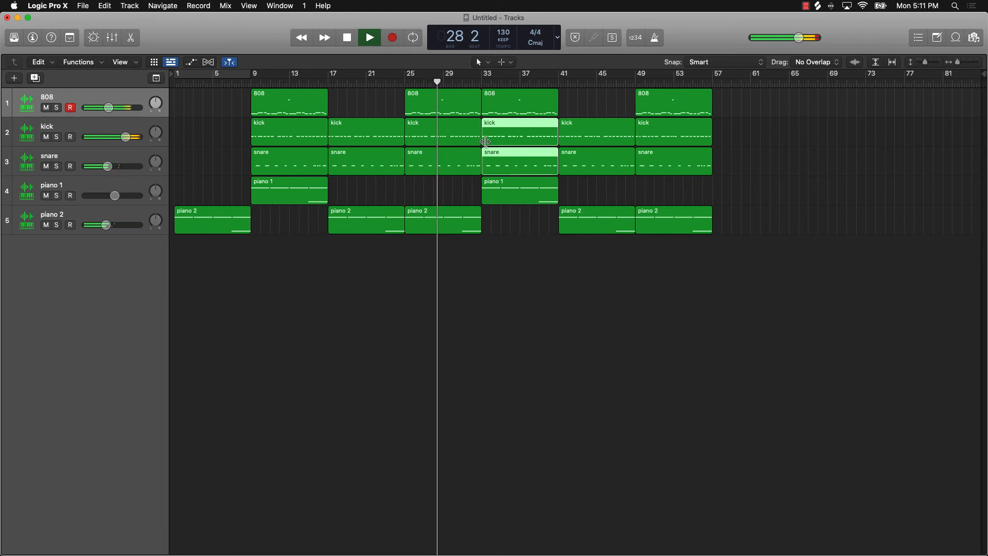
pyautogui.moveTo(489, 141); pyautogui.dragTo(524, 146)
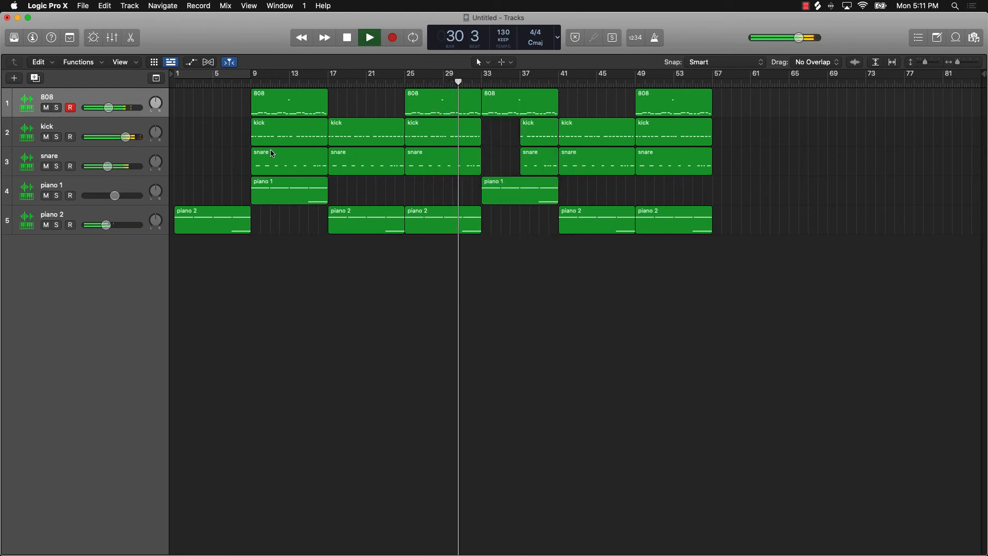
# Copy the bar 33 to 57 section on all tracks to bar 57, extending the song to bar 81
pyautogui.moveTo(510, 273); pyautogui.dragTo(727, 88)
pyautogui.moveTo(512, 94); pyautogui.dragTo(743, 108)
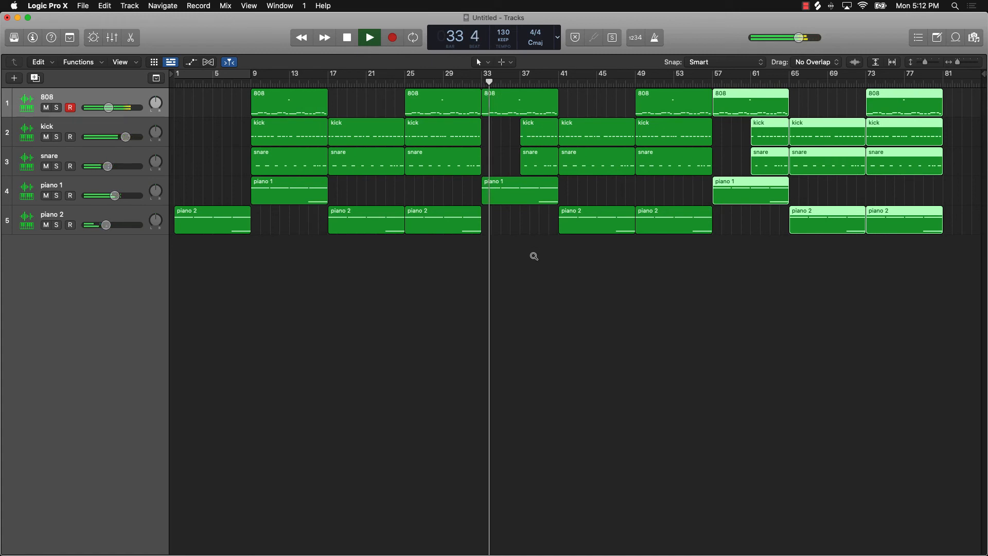
pyautogui.click(556, 258)
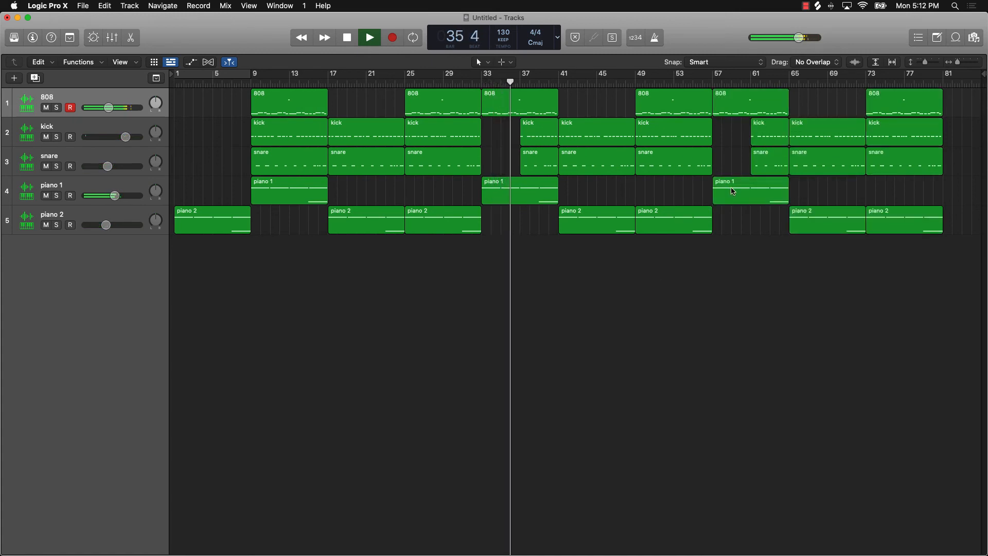
# Trim the start of the kick and snare regions at bar 41 to bar 45
pyautogui.moveTo(743, 229); pyautogui.dragTo(780, 101)
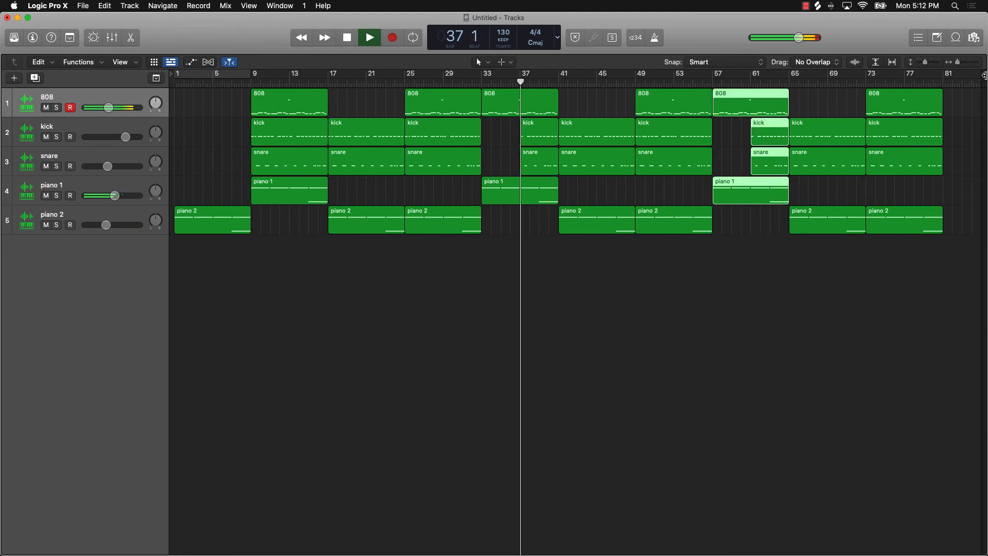
pyautogui.hscroll(4, 981, 76)
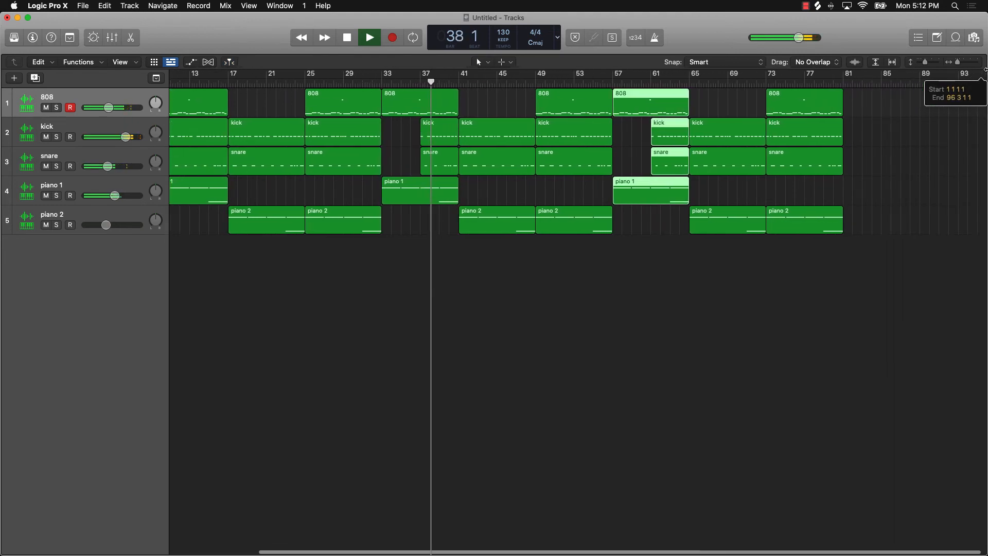
pyautogui.moveTo(471, 100); pyautogui.dragTo(497, 170)
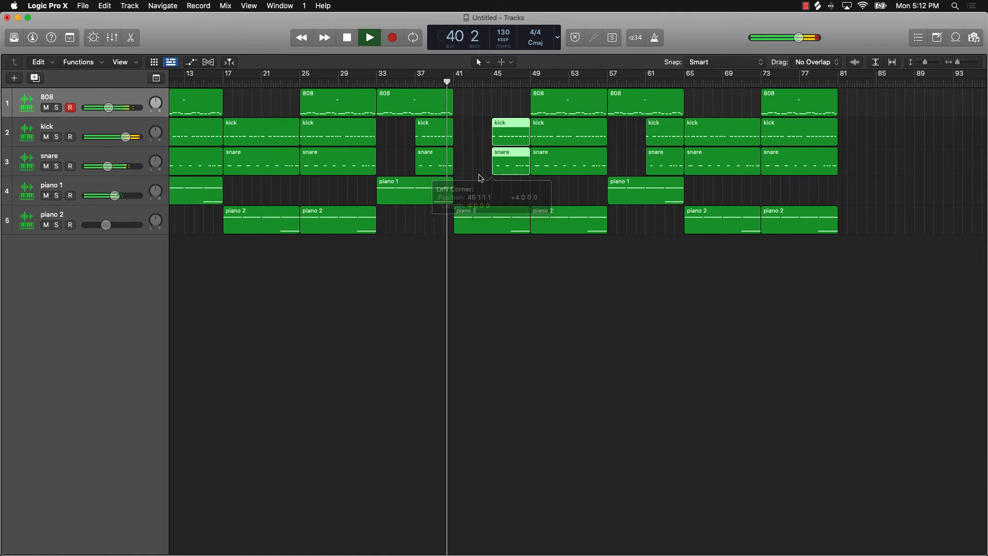
pyautogui.click(485, 198)
pyautogui.hscroll(-2, 500, 202)
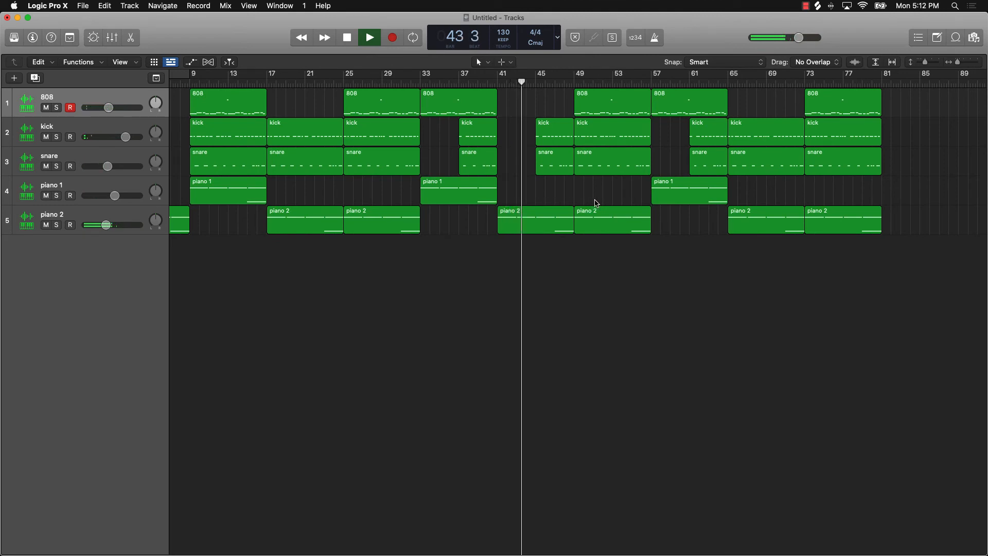
# Trim the kick and snare regions at bar 49 to end at bar 56, and those at bar 65 to end at bar 72
pyautogui.moveTo(635, 192); pyautogui.dragTo(641, 136)
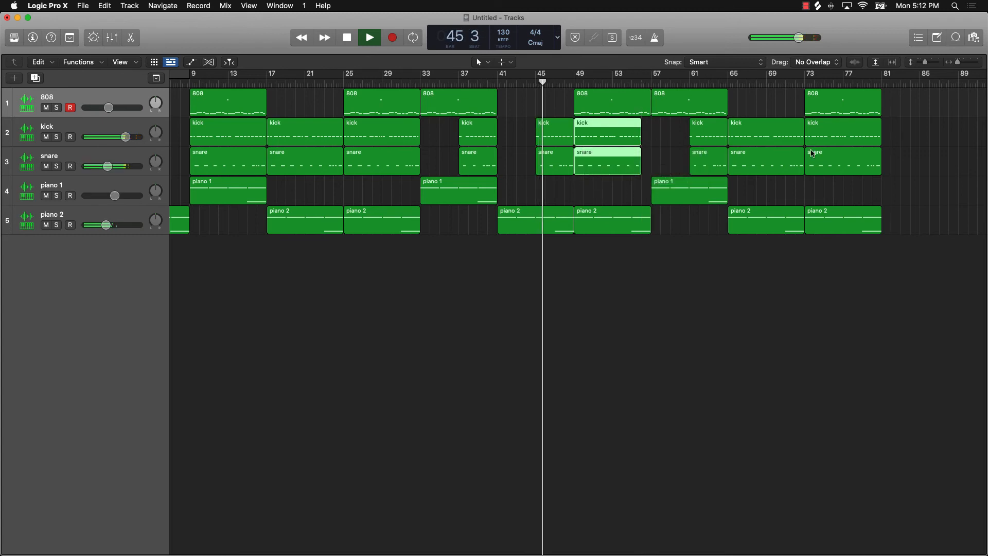
pyautogui.click(930, 198)
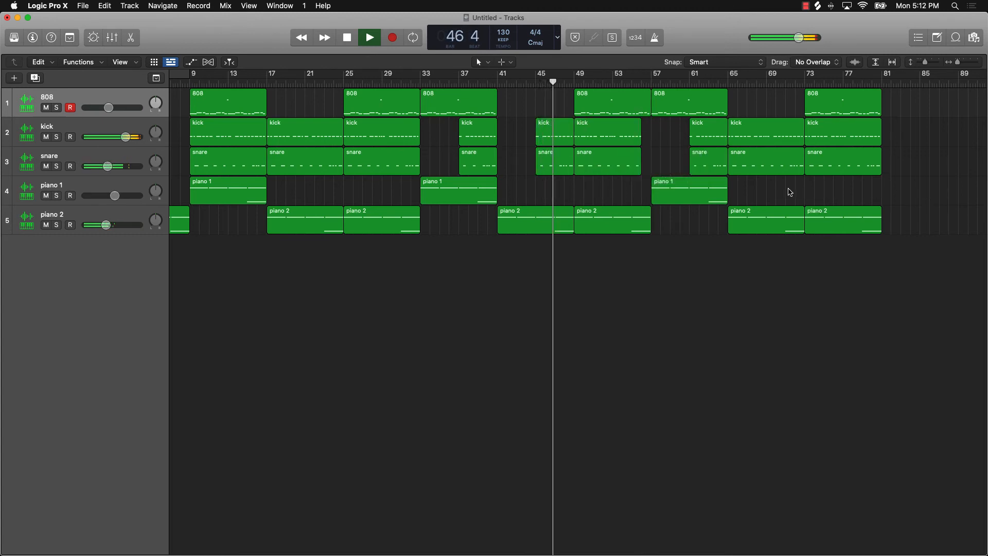
pyautogui.hscroll(3, 795, 194)
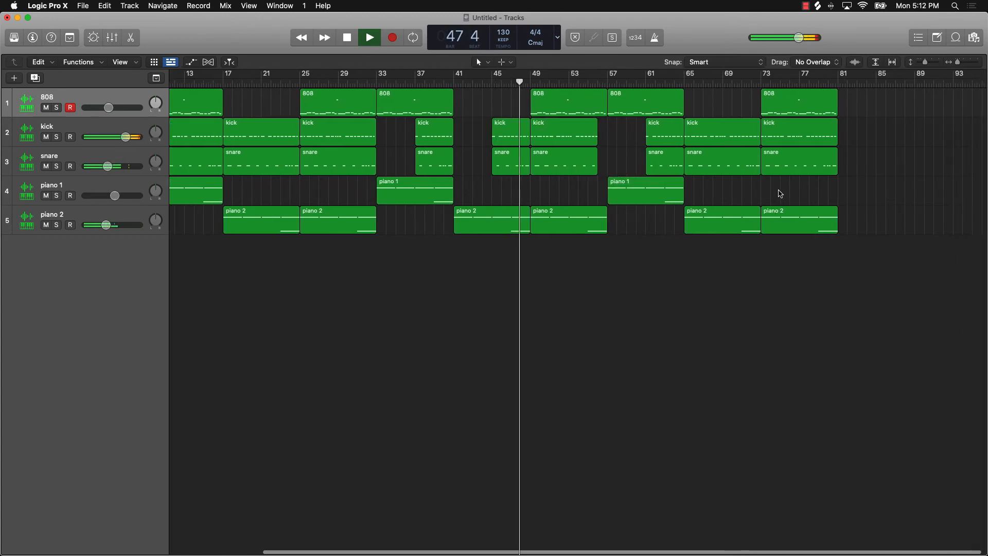
pyautogui.moveTo(751, 192); pyautogui.dragTo(752, 137)
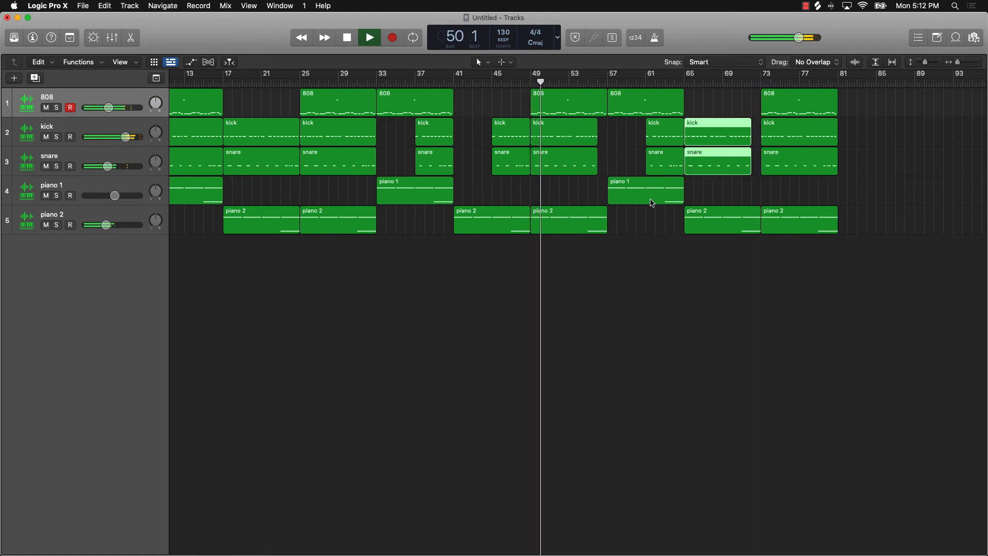
# Copy the bar 57 to 65 section on all tracks to bar 81, and copy the bar 73 piano 2 region to bar 89
pyautogui.click(638, 219)
pyautogui.moveTo(663, 236); pyautogui.dragTo(892, 109)
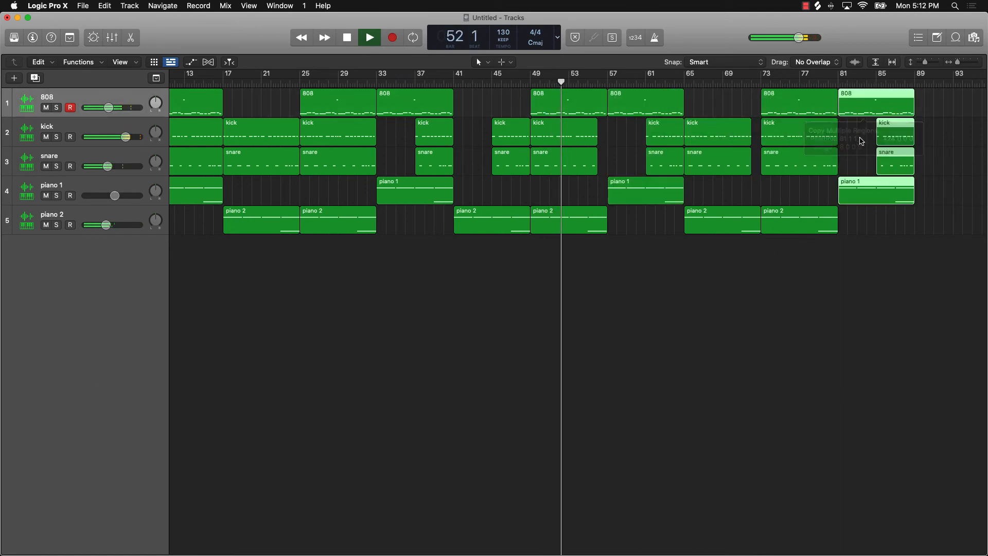
pyautogui.keyDown('alt'); pyautogui.moveTo(790, 223); pyautogui.dragTo(946, 225); pyautogui.keyUp('alt')
# Trim the start of the kick and snare regions at bar 9 to bar 13 and stop playback
pyautogui.keyDown('ctrl'); pyautogui.keyDown('alt'); pyautogui.click(882, 254); pyautogui.keyUp('alt'); pyautogui.keyUp('ctrl')
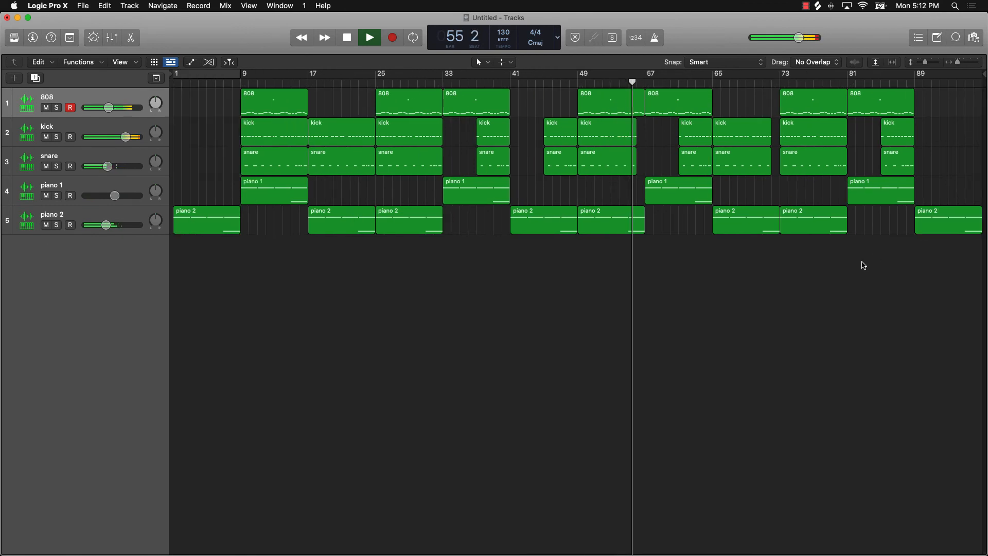
pyautogui.keyDown('alt'); pyautogui.scroll(-3, 842, 266); pyautogui.keyUp('alt')
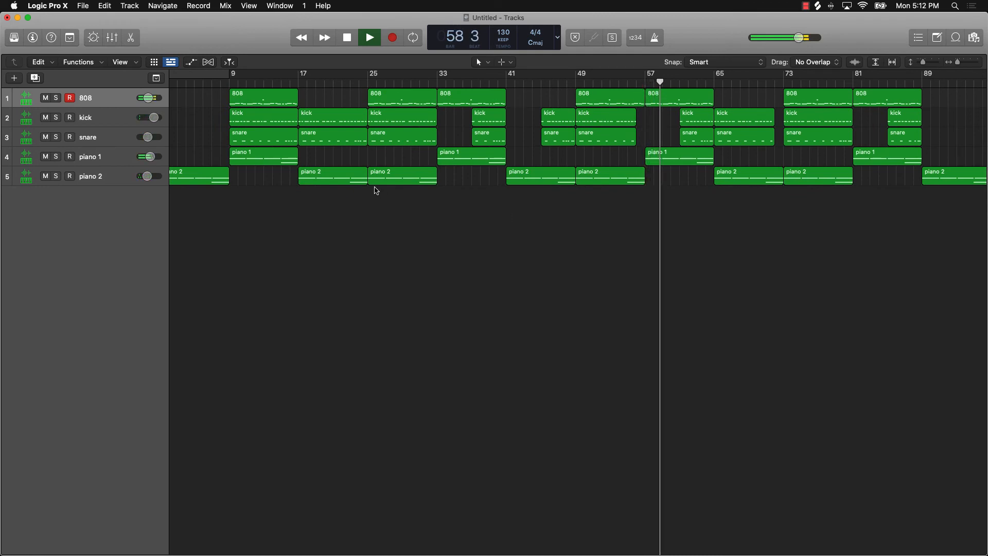
pyautogui.moveTo(210, 110); pyautogui.dragTo(263, 136)
pyautogui.press('space')
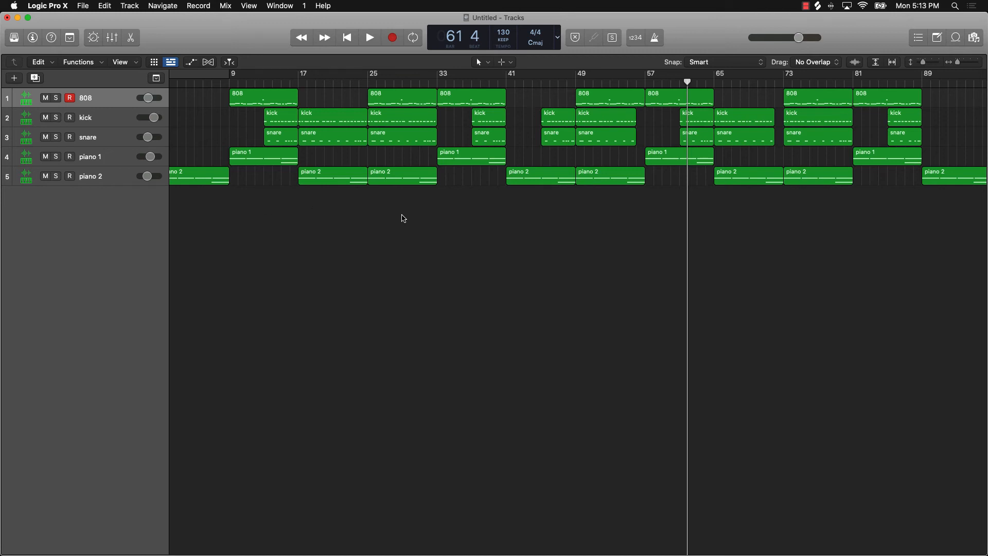
# Extend the project end and copy the piano 2 region at bar 89 to bar 97, then return the playhead to the beginning
pyautogui.hscroll(2, 877, 224)
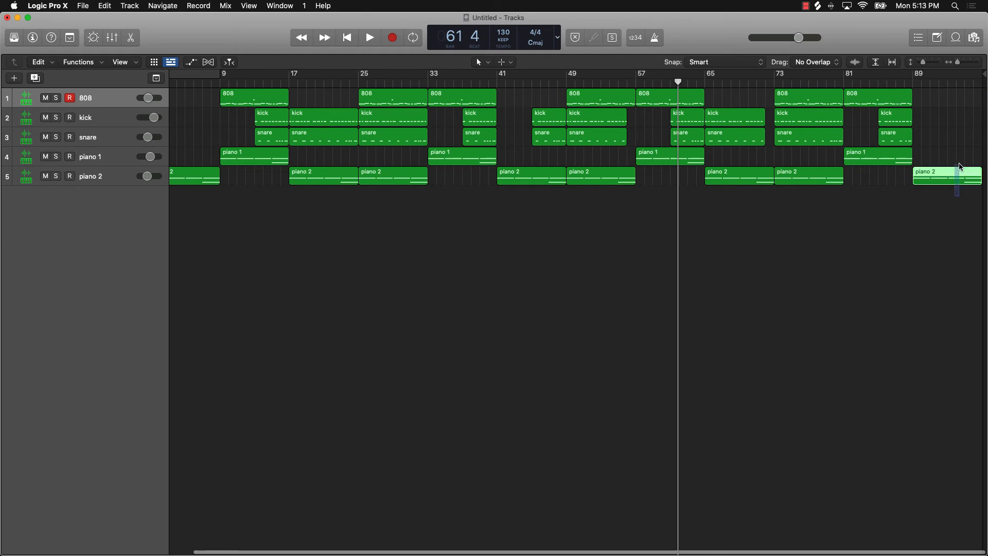
pyautogui.hscroll(2, 960, 167)
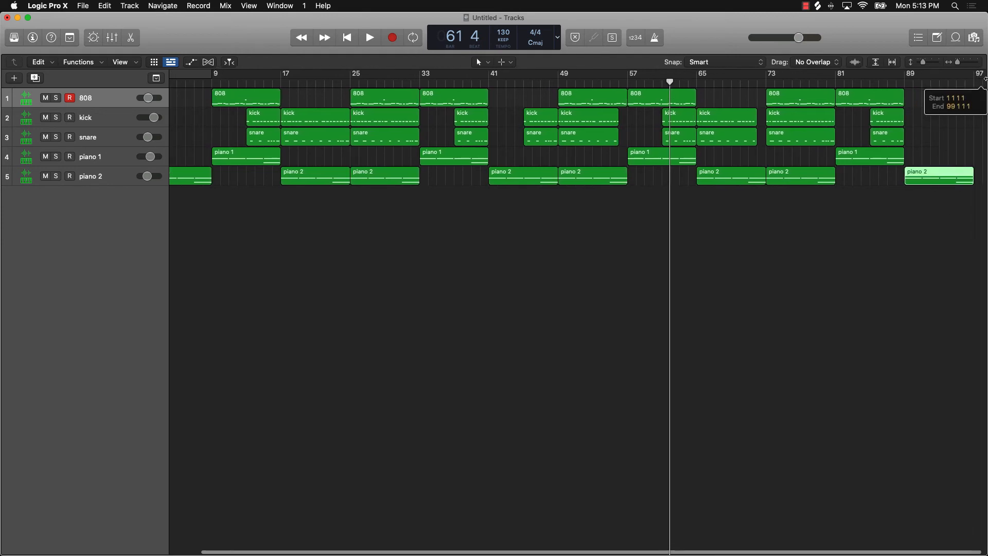
pyautogui.hscroll(10, 906, 155)
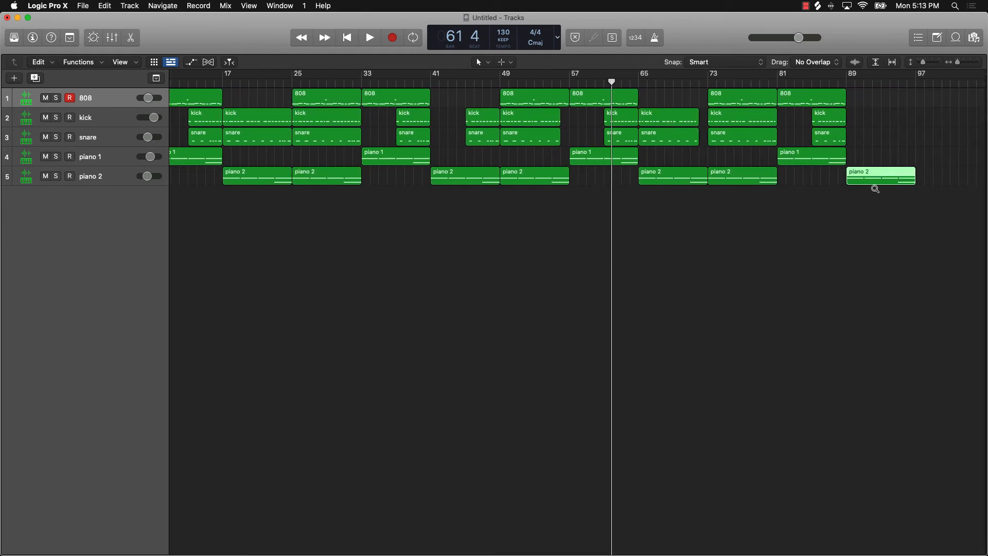
pyautogui.moveTo(870, 184); pyautogui.dragTo(940, 179)
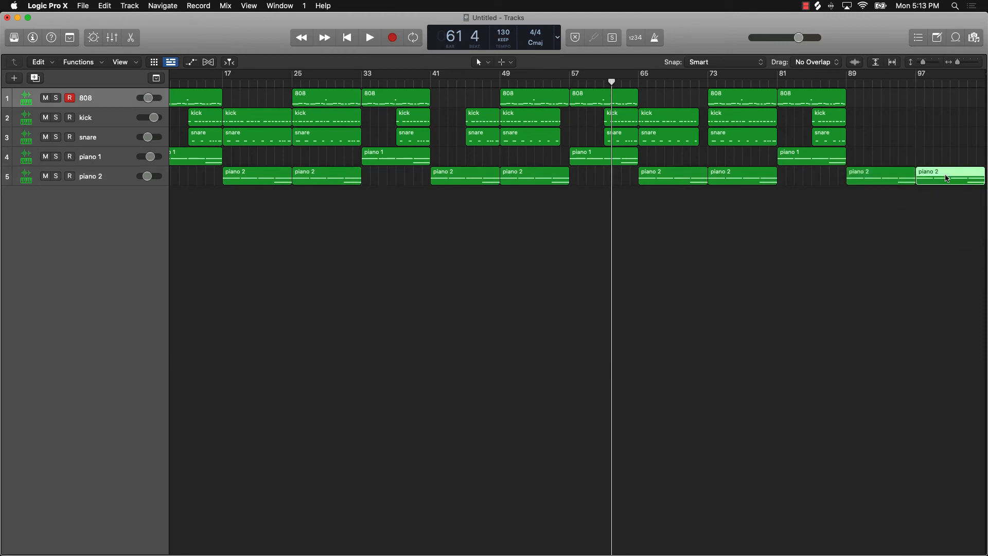
pyautogui.press('Return')
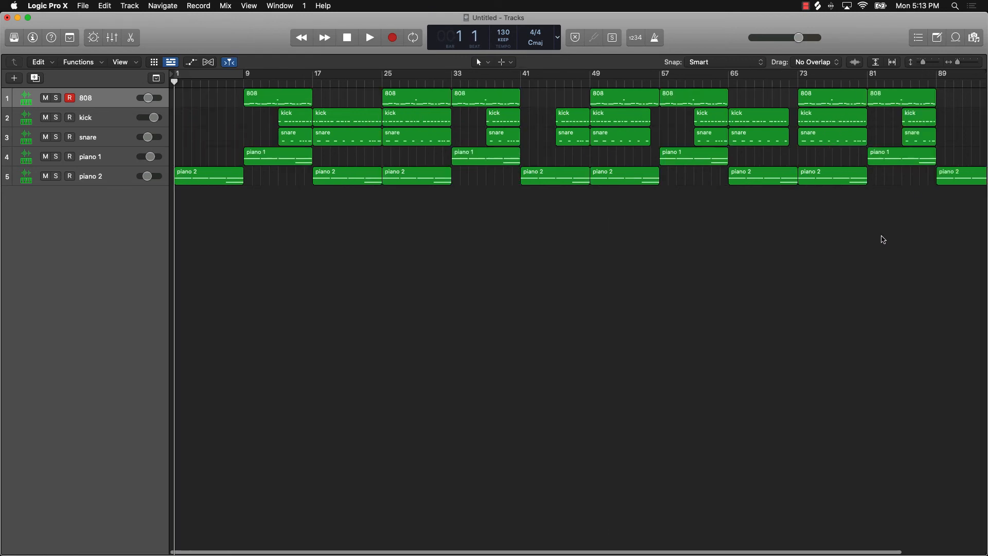
pyautogui.keyDown('ctrl'); pyautogui.keyDown('alt'); pyautogui.click(599, 223); pyautogui.keyUp('alt'); pyautogui.keyUp('ctrl')
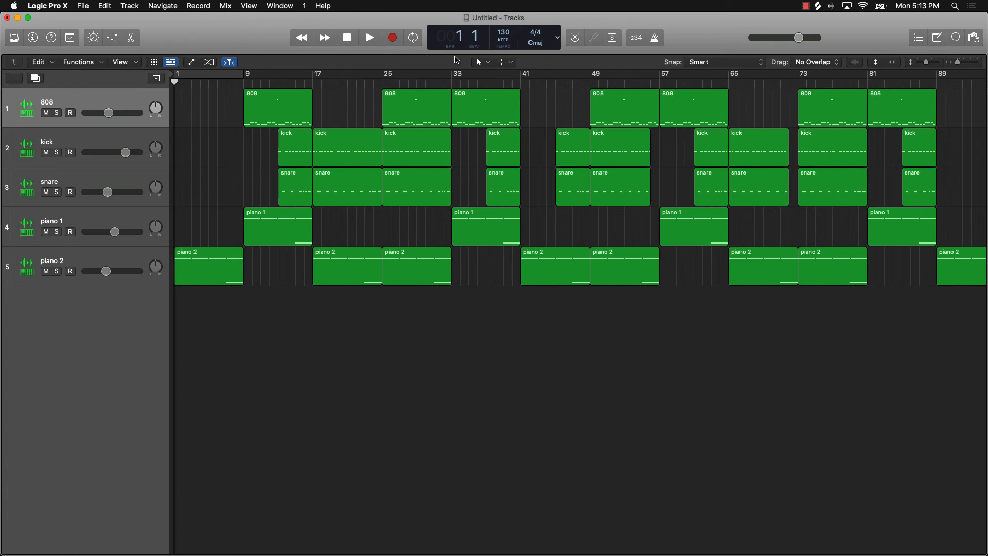
# Open the mixer and insert a stereo Adaptive Limiter on the Stereo Out channel
pyautogui.click(113, 38)
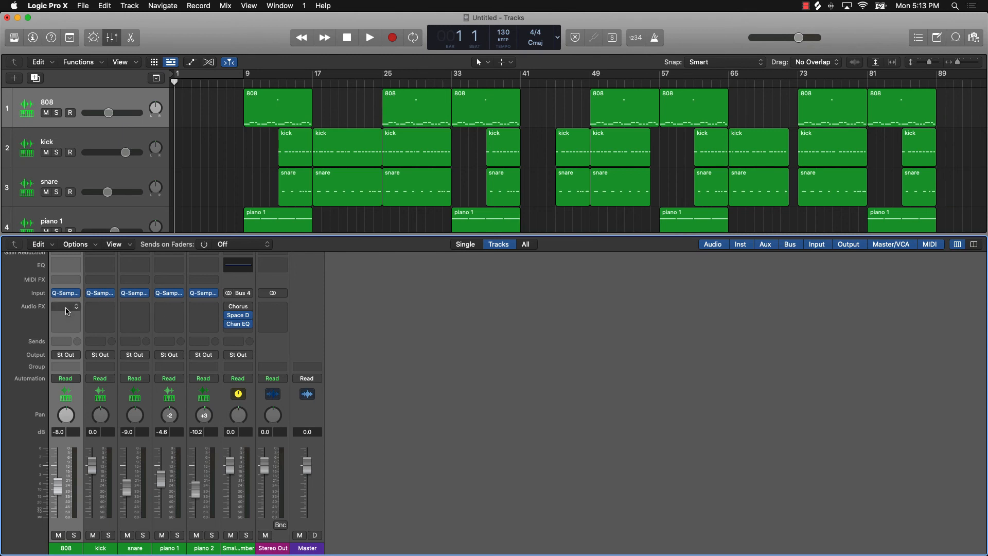
pyautogui.scroll(1, 84, 269)
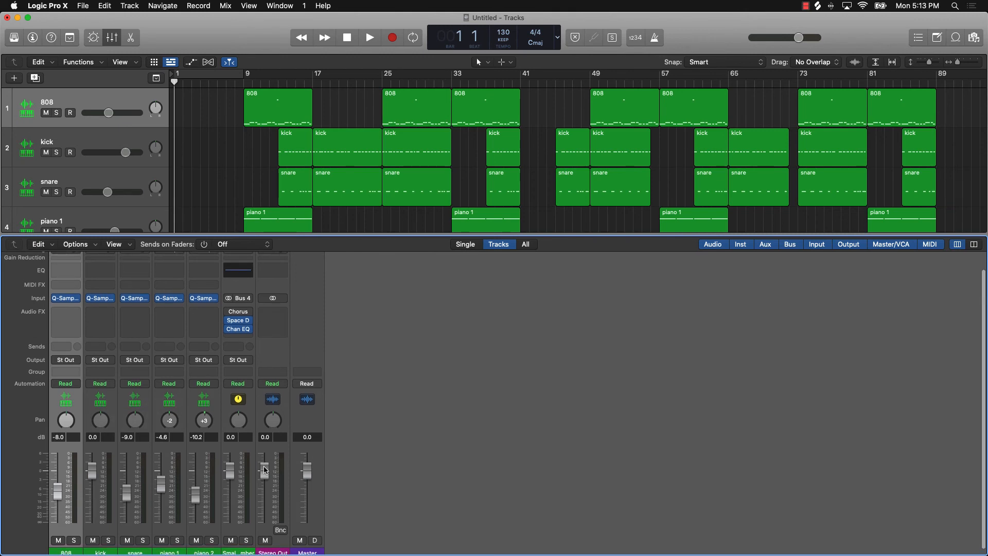
pyautogui.click(275, 319)
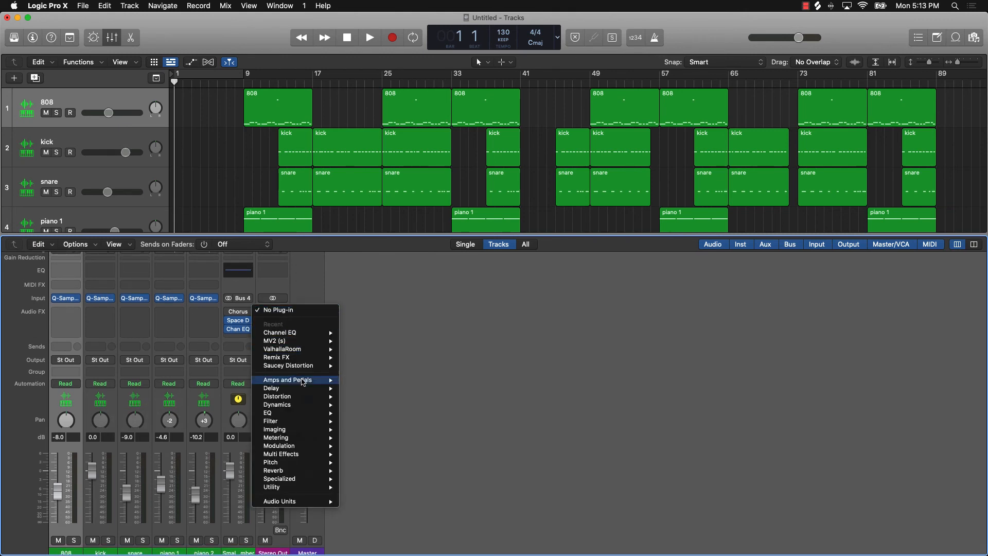
pyautogui.moveTo(303, 405)
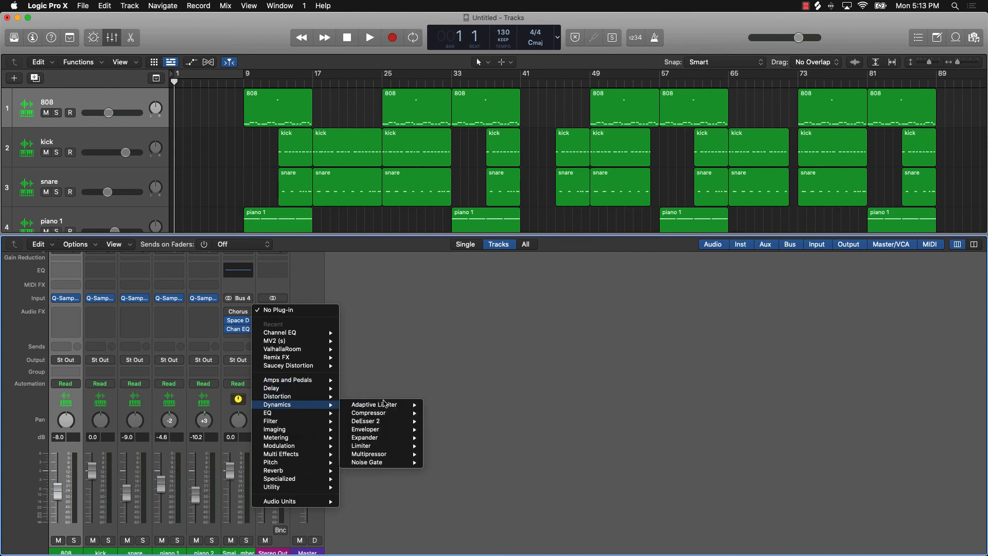
pyautogui.moveTo(386, 404)
pyautogui.click(439, 405)
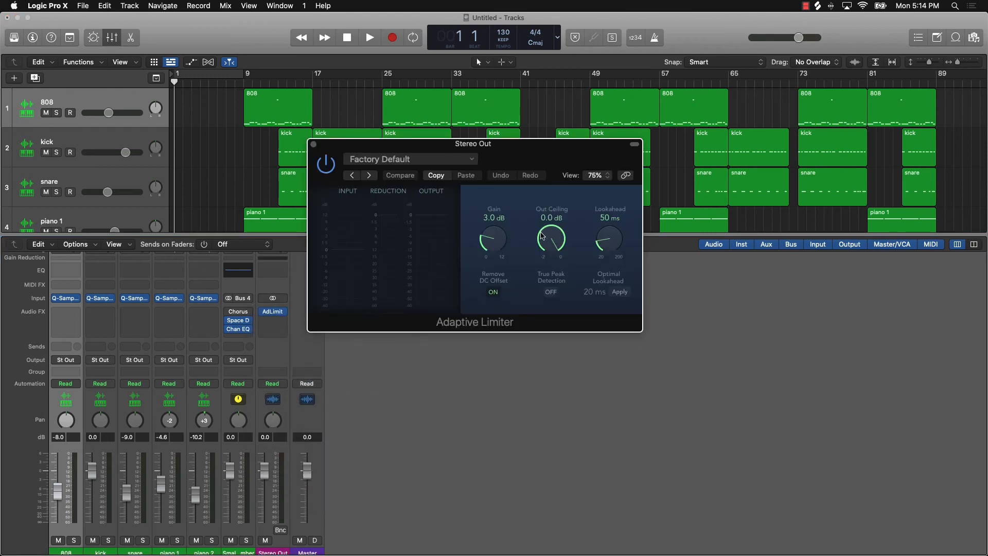
# Set the limiter's out ceiling to -0.1 dB and gain to 2.7 dB, enable True Peak Detection, and close the plug-in window
pyautogui.moveTo(542, 236); pyautogui.dragTo(493, 246)
pyautogui.click(550, 292)
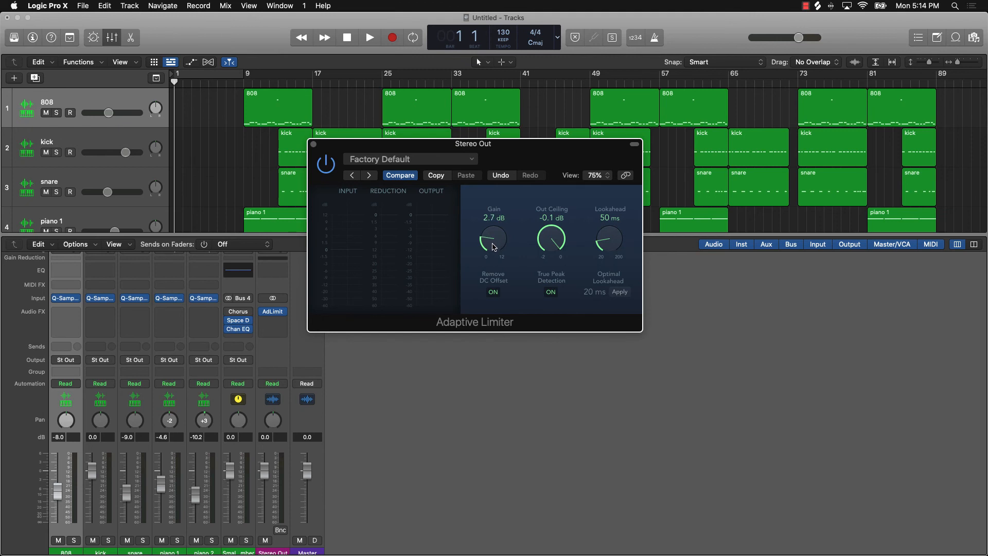
pyautogui.click(312, 145)
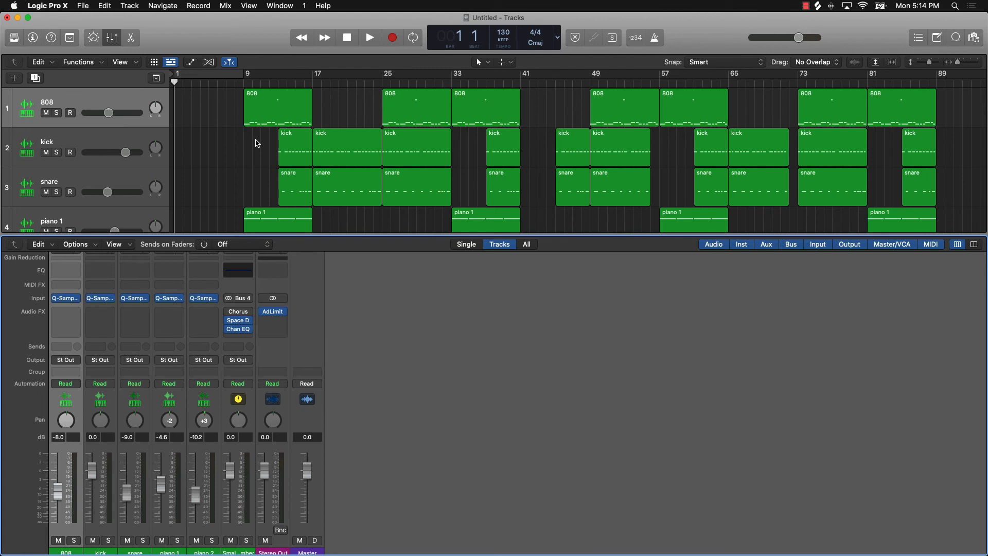
# Play the song from the beginning and trim the start of the kick and snare regions at bar 17 to bar 21
pyautogui.press('space')
pyautogui.scroll(-3, 225, 171)
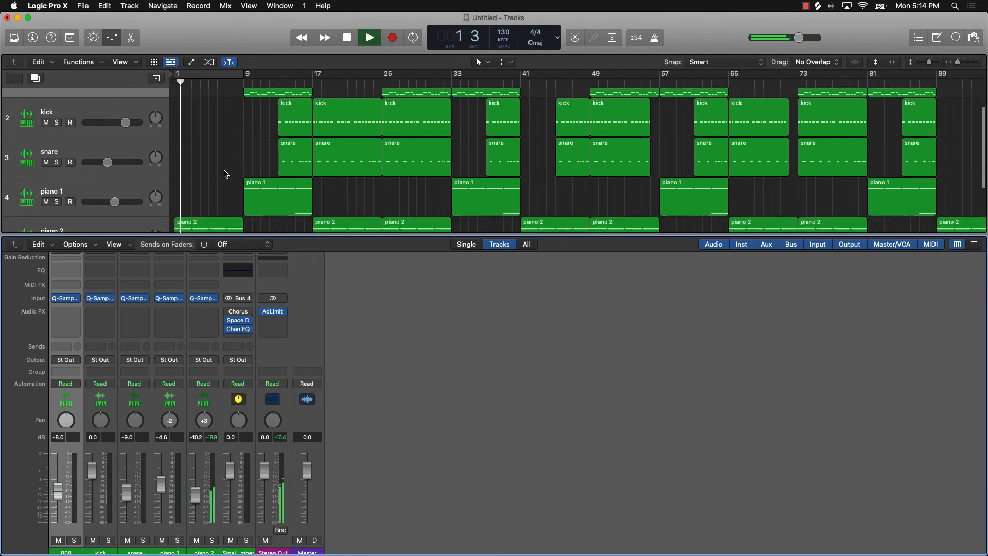
pyautogui.scroll(-1, 225, 174)
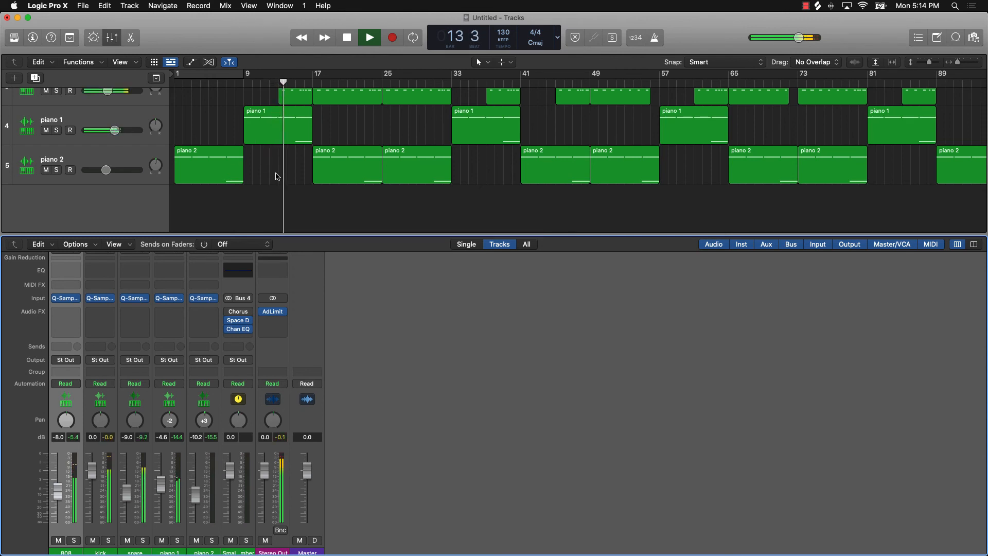
pyautogui.scroll(2, 278, 177)
pyautogui.scroll(2, 278, 177)
pyautogui.scroll(3, 277, 175)
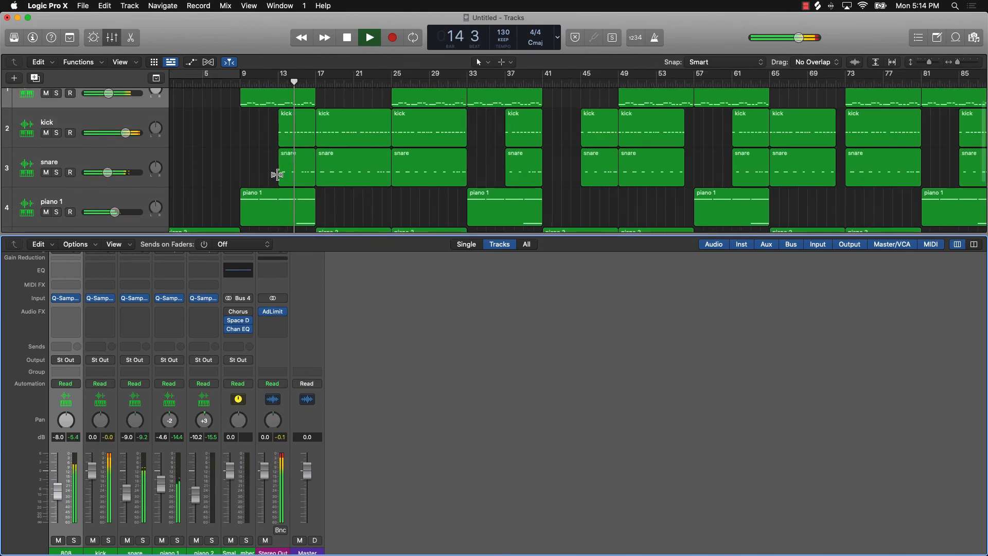
pyautogui.moveTo(331, 205); pyautogui.dragTo(384, 130)
pyautogui.click(370, 137)
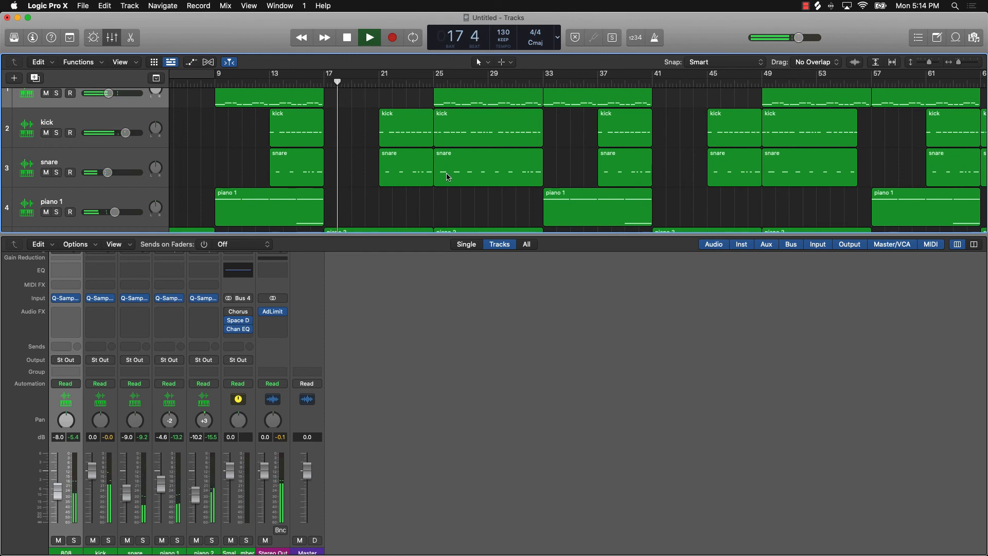
# Trim the kick and snare regions at bar 21 to end at bar 24, and those at bar 25 to end at bar 32
pyautogui.scroll(-1, 446, 174)
pyautogui.scroll(-6, 446, 177)
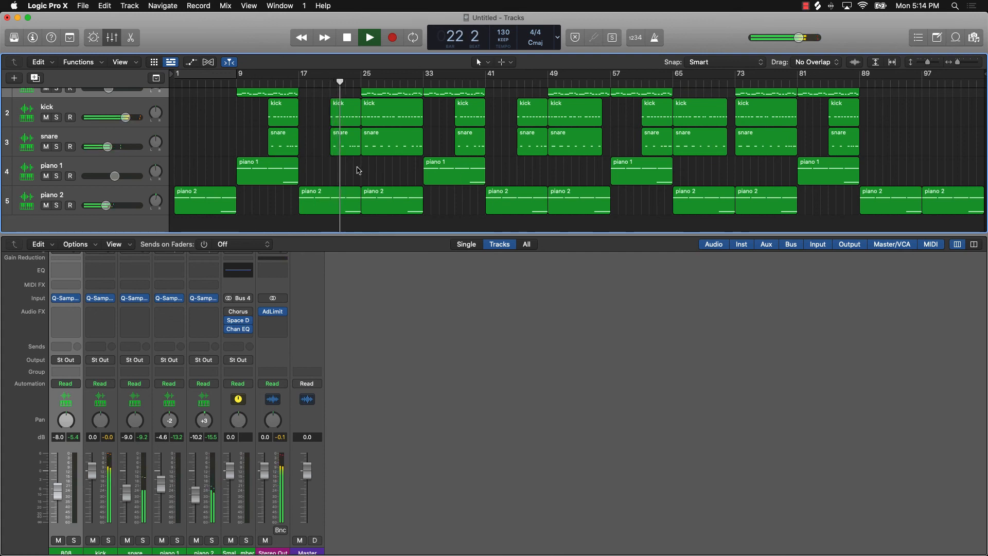
pyautogui.moveTo(358, 165); pyautogui.dragTo(353, 118)
pyautogui.click(321, 132)
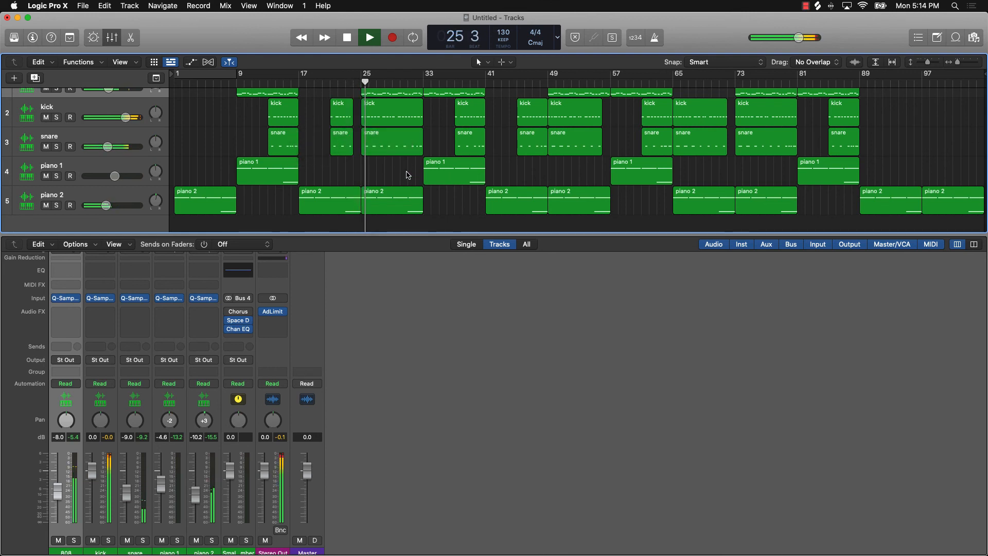
pyautogui.moveTo(410, 175); pyautogui.dragTo(415, 119)
pyautogui.click(546, 171)
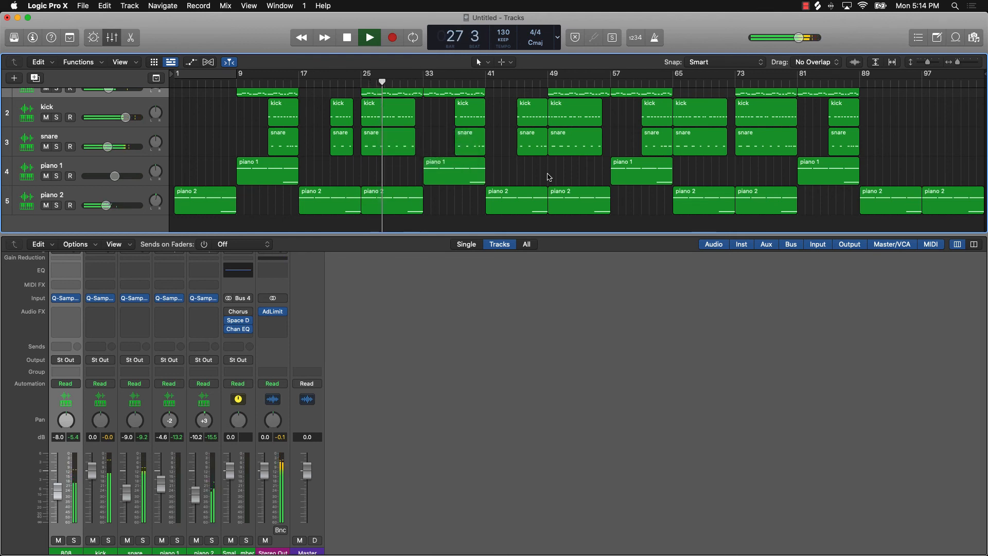
# Trim the kick and snare regions at bar 45 to end at bar 48 and stop playback
pyautogui.moveTo(546, 171); pyautogui.dragTo(536, 122)
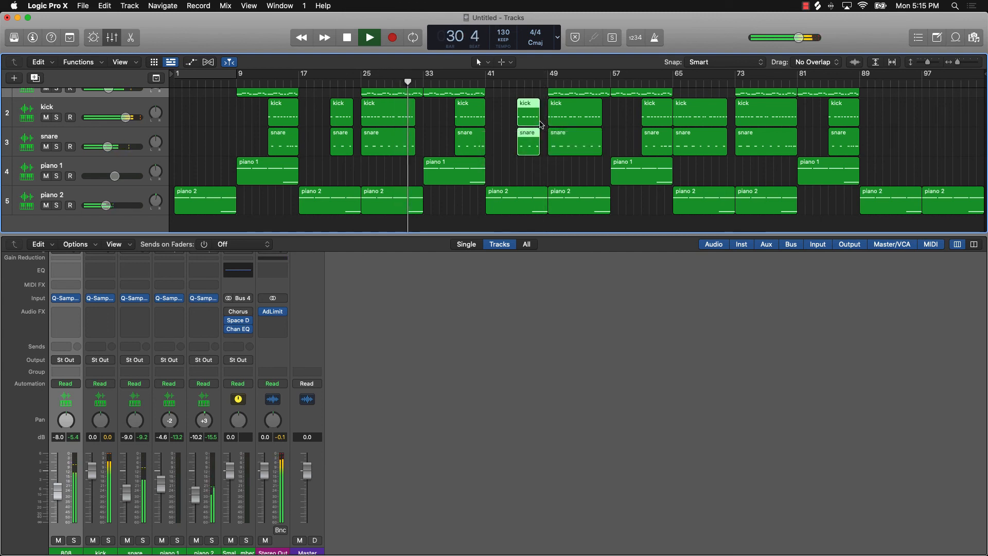
pyautogui.click(564, 166)
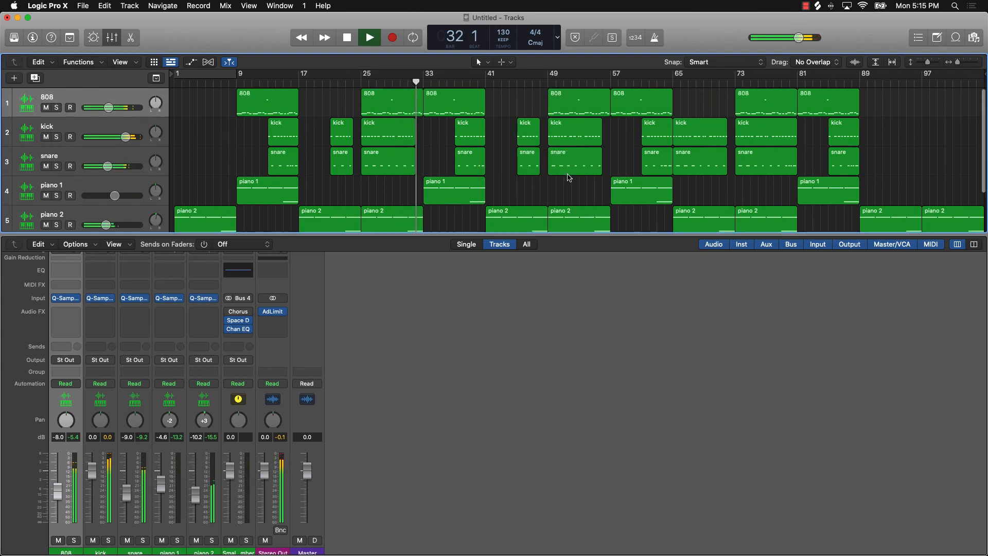
pyautogui.scroll(1, 567, 175)
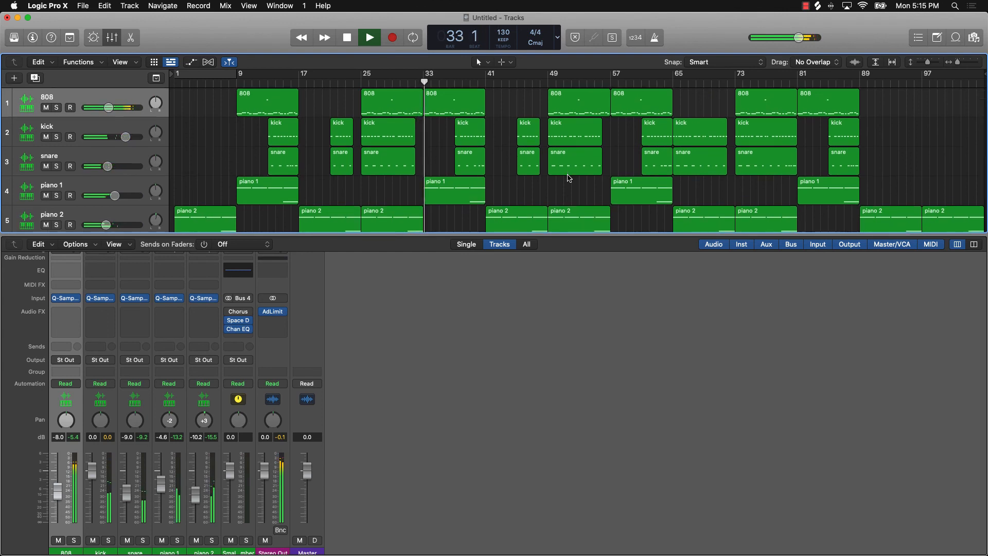
pyautogui.press('space')
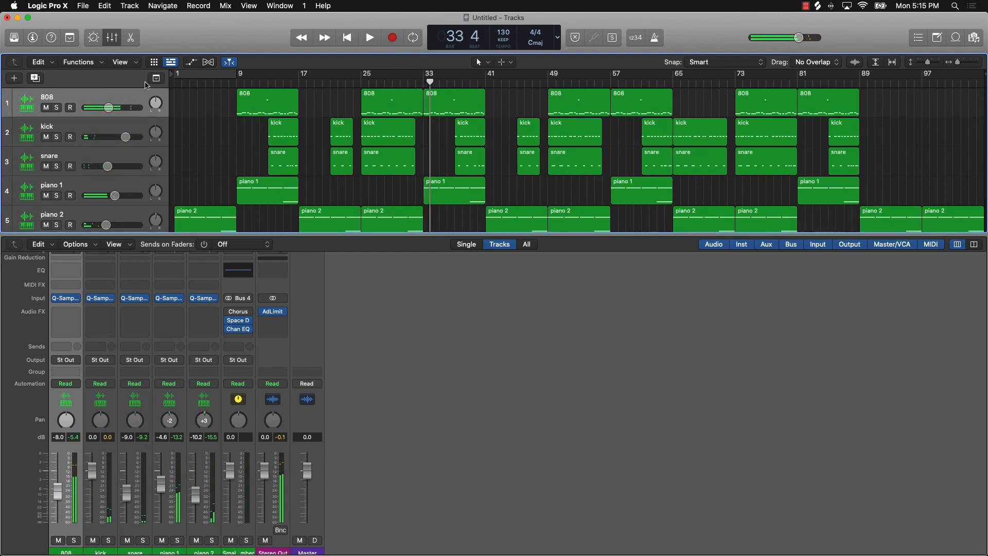
# Close the mixer and bring the arrangement from bar 1 onward into view across all five tracks
pyautogui.click(113, 38)
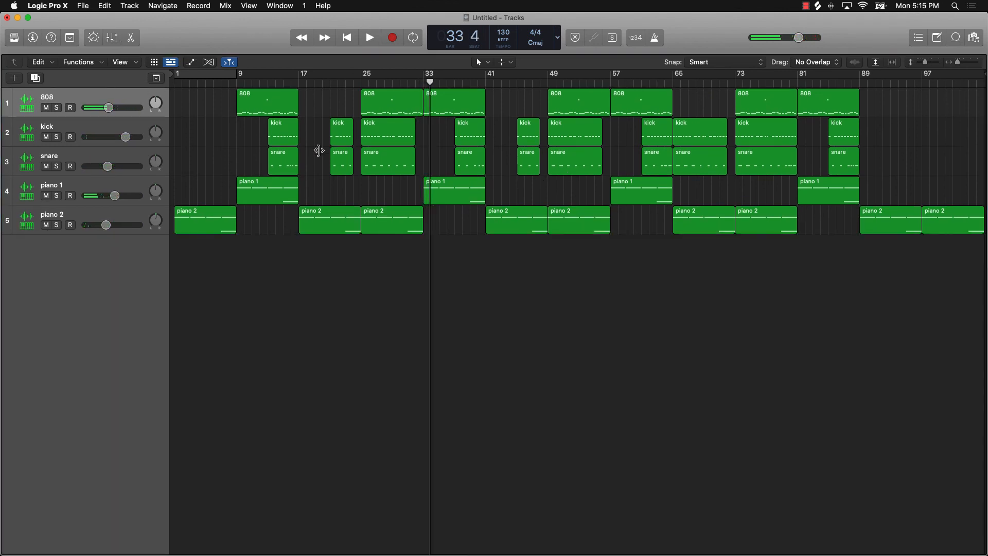
pyautogui.keyDown('ctrl'); pyautogui.keyDown('alt'); pyautogui.click(506, 264); pyautogui.keyUp('alt'); pyautogui.keyUp('ctrl')
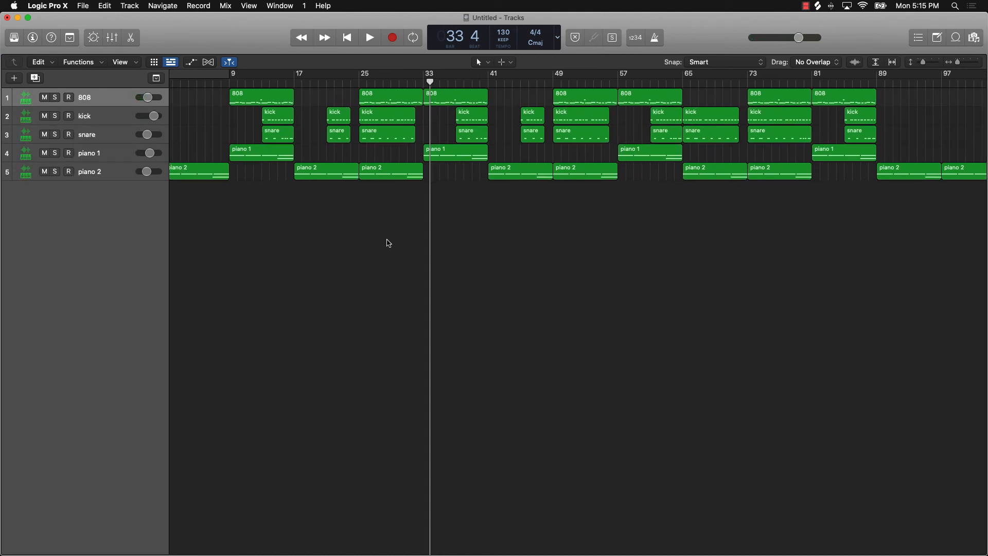
pyautogui.hscroll(-2, 337, 210)
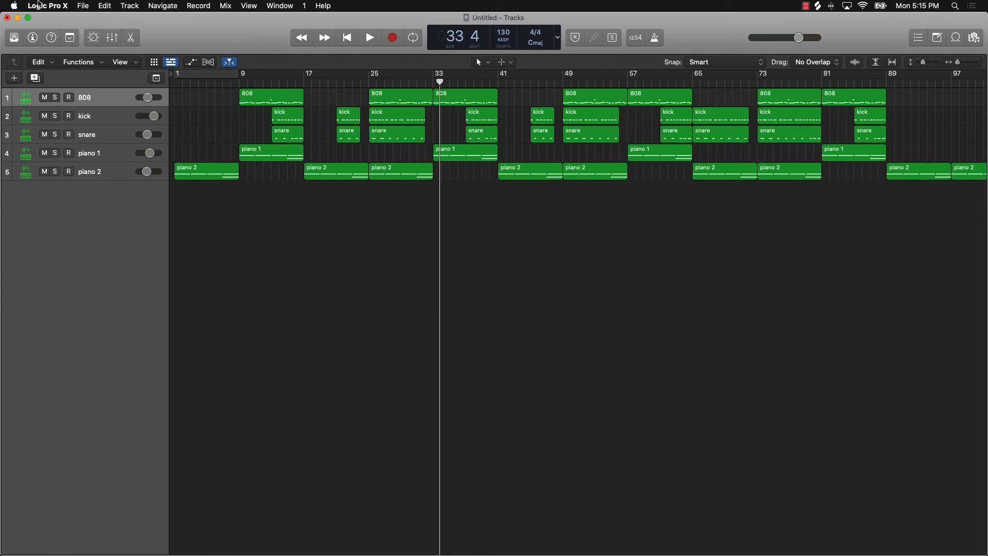
pyautogui.press('super+b')
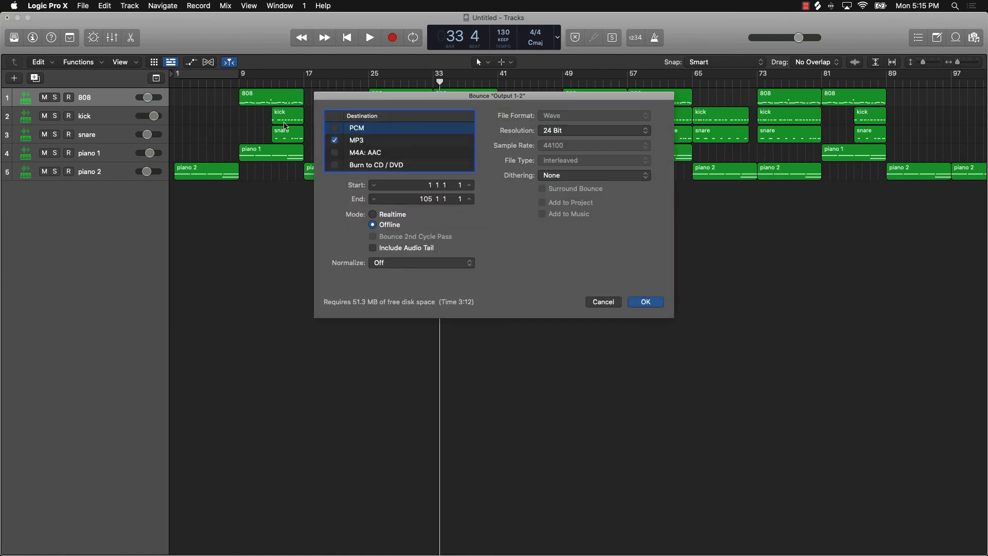
pyautogui.click(336, 140)
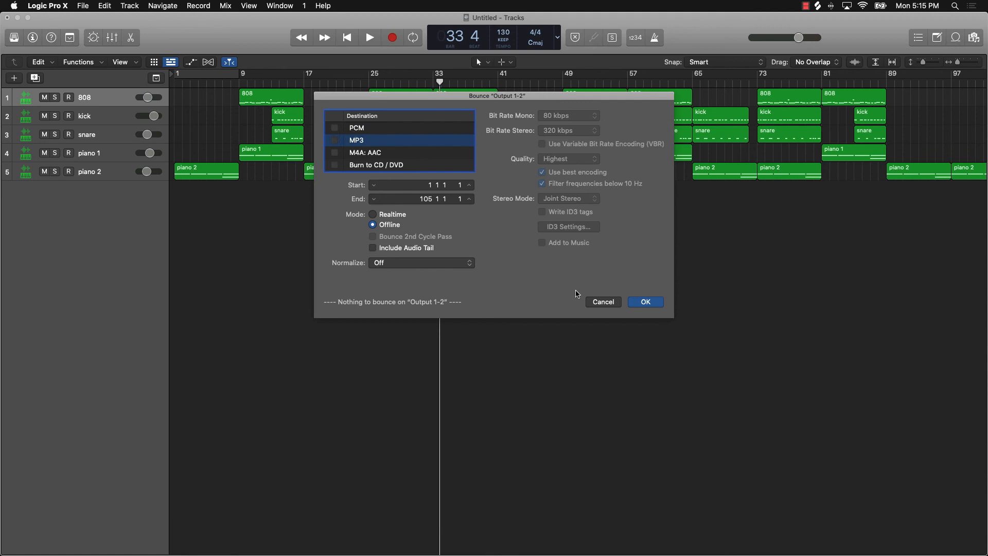
pyautogui.click(596, 303)
# Open the bounce settings for the whole project and choose 24 Bit resolution with a 44100 sample rate for the PCM Wave file
pyautogui.click(82, 7)
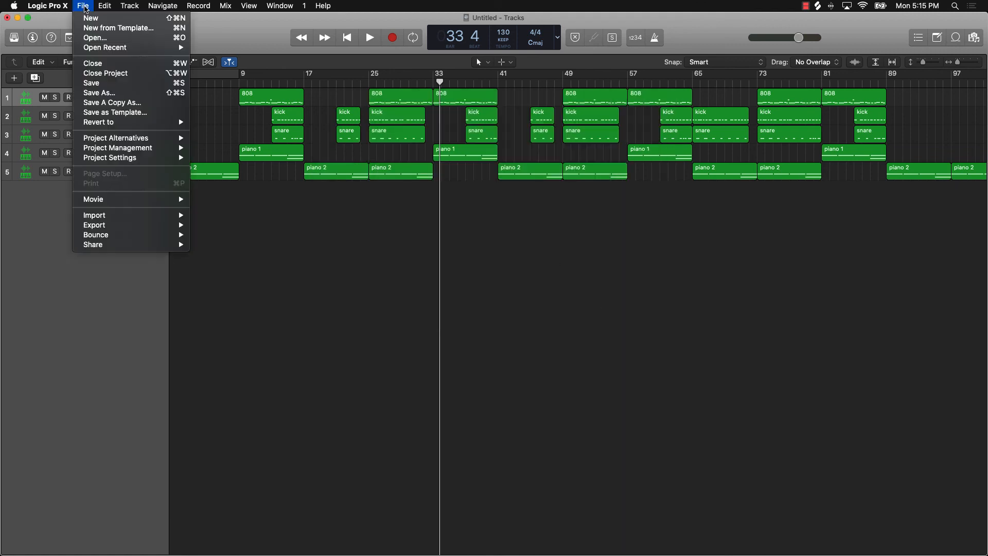
pyautogui.moveTo(118, 227)
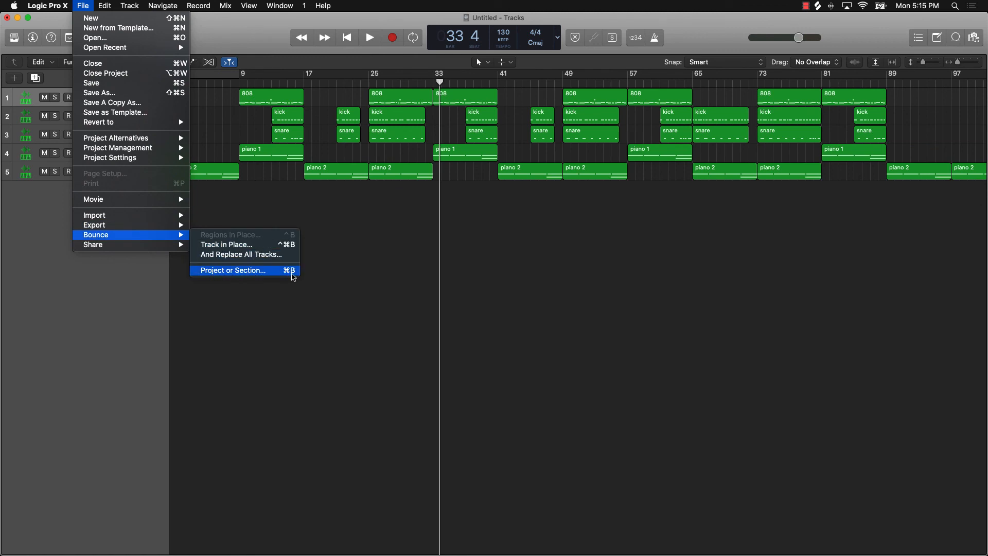
pyautogui.click(293, 270)
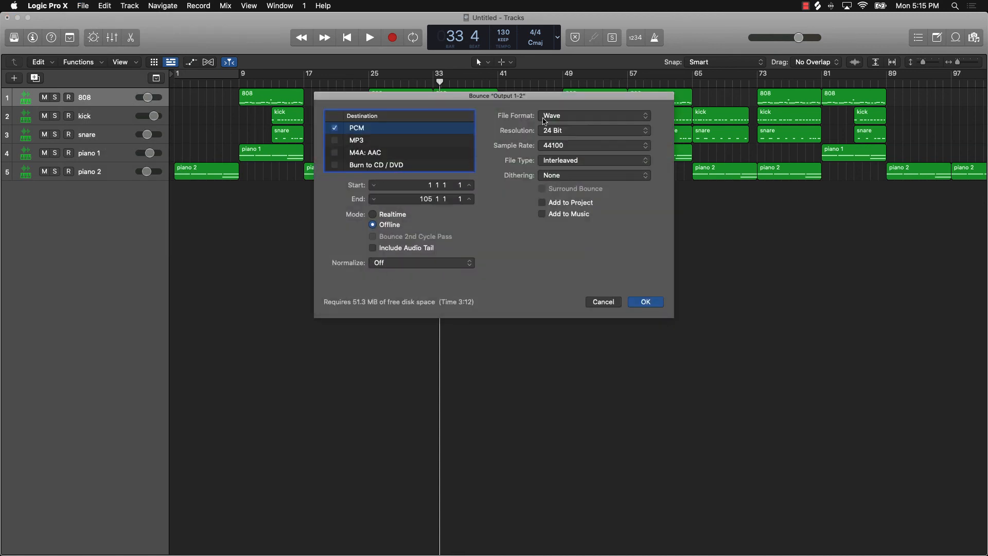
pyautogui.click(554, 134)
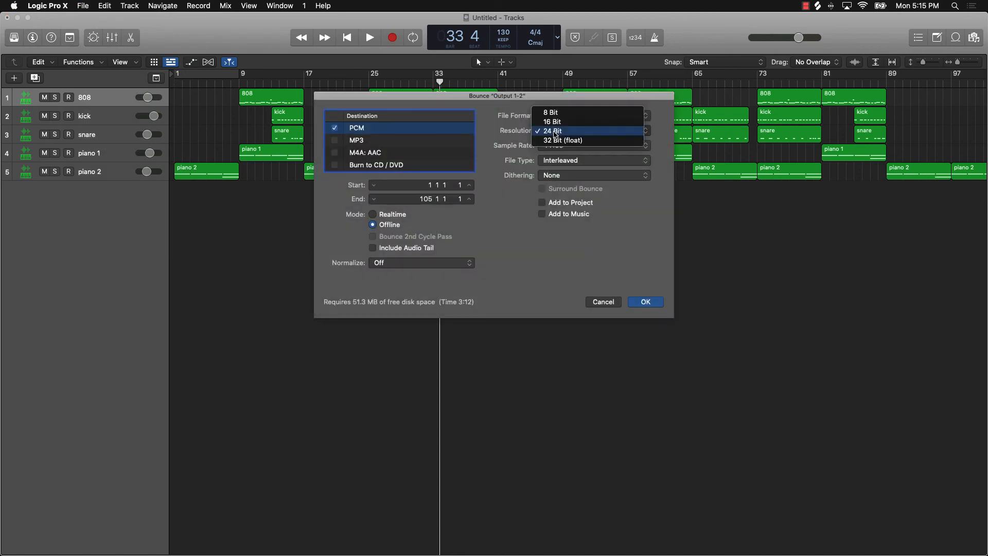
pyautogui.click(555, 130)
pyautogui.click(555, 146)
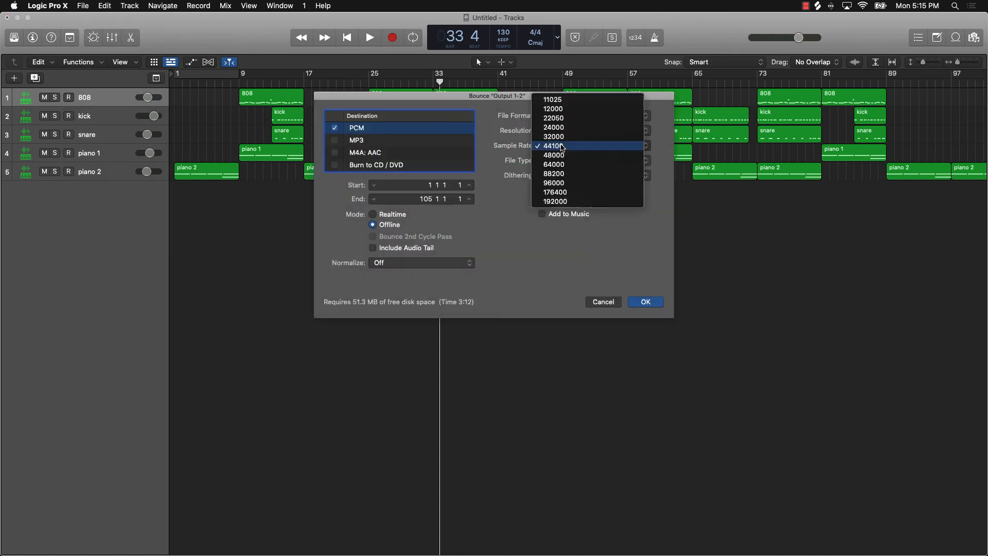
pyautogui.click(560, 147)
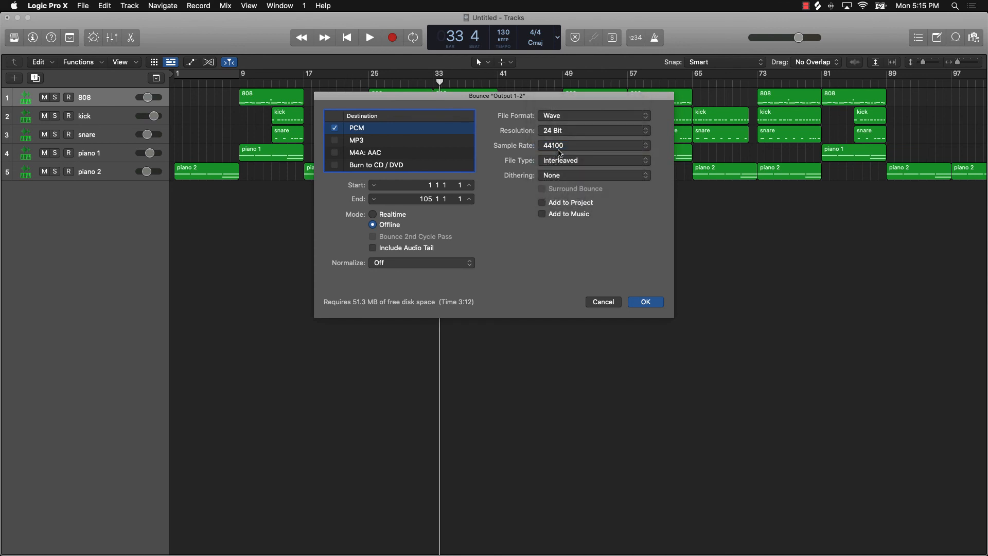
pyautogui.click(560, 149)
pyautogui.press('Escape')
# Keep normalization off for the bounce and set its resolution to 16 Bit
pyautogui.click(441, 260)
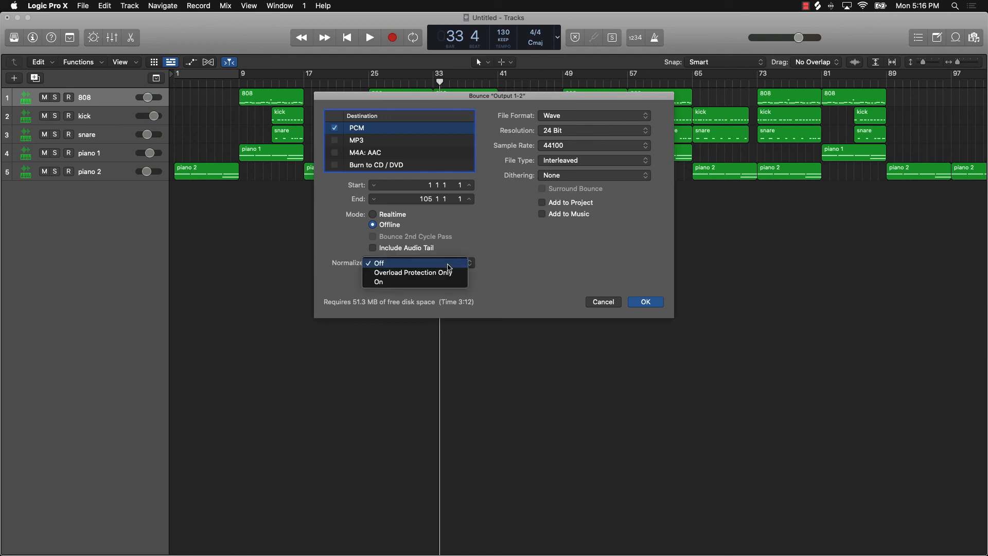
pyautogui.click(448, 262)
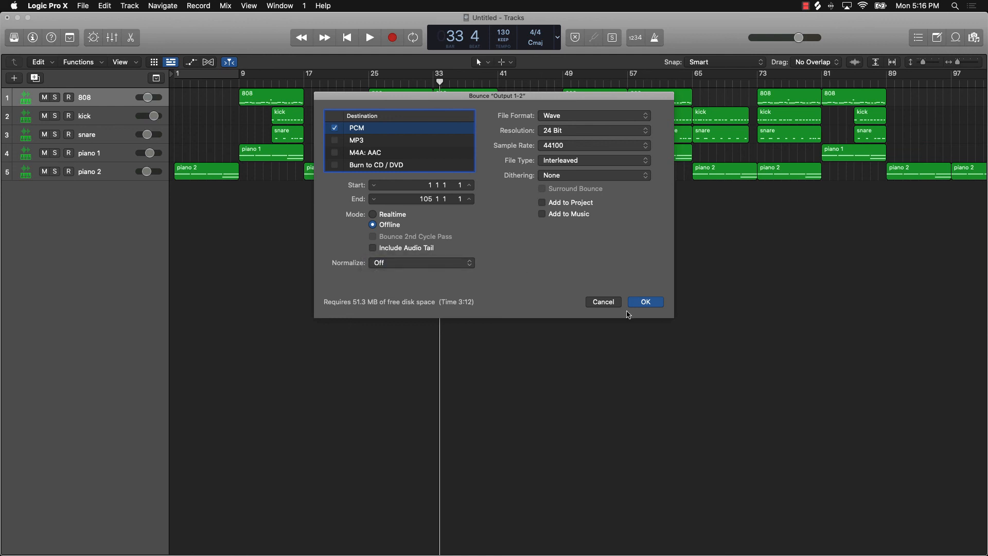
pyautogui.click(582, 131)
pyautogui.click(571, 120)
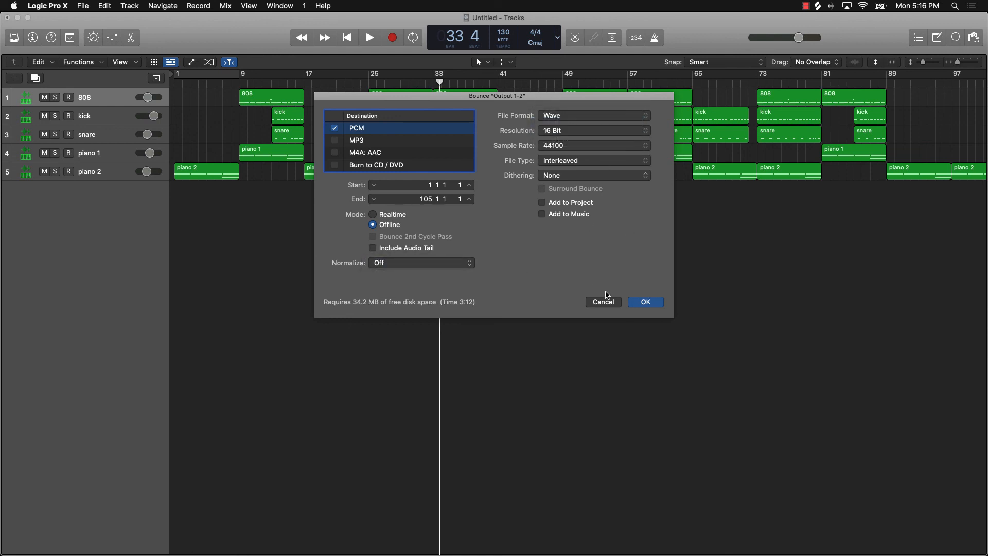
# Bounce the song to the Desktop under the file name "owl life"
pyautogui.click(651, 303)
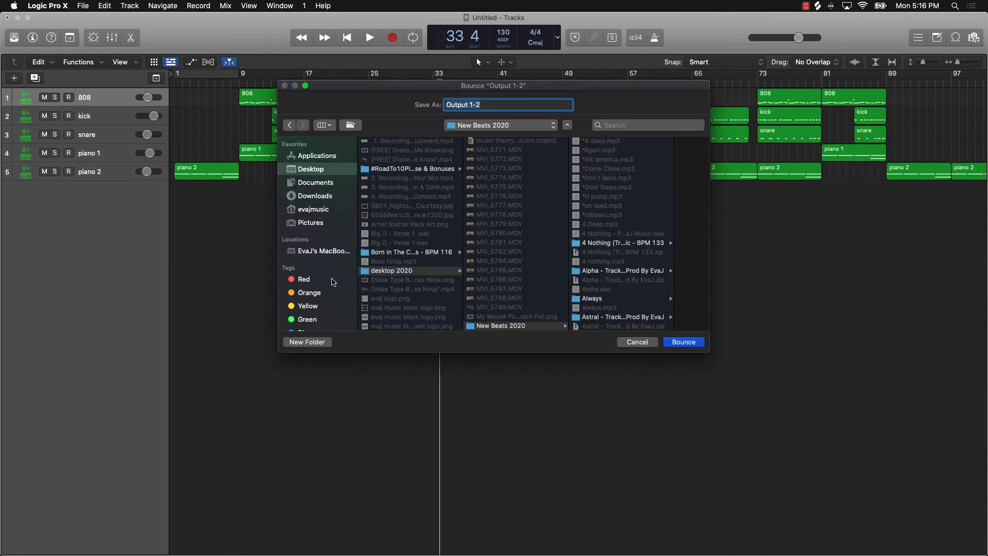
pyautogui.click(320, 171)
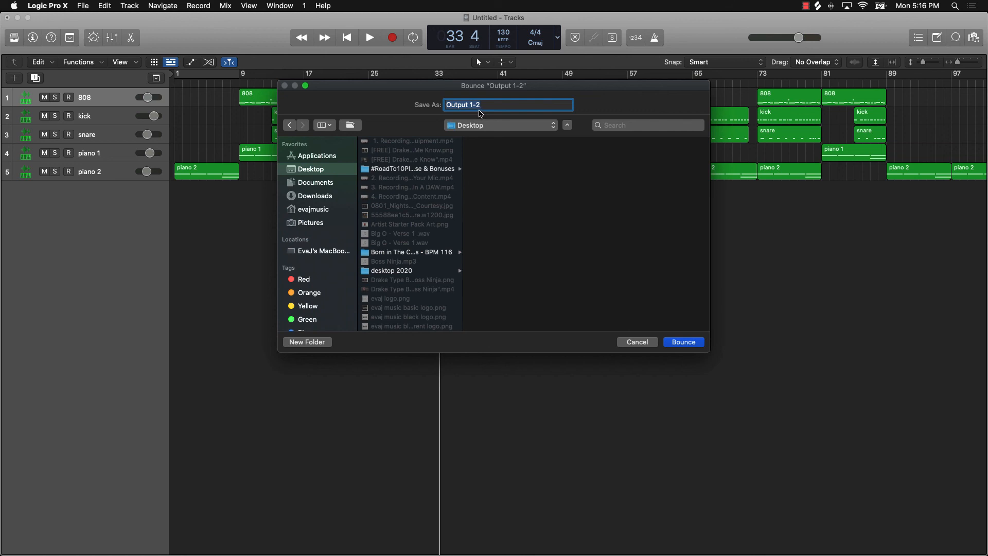
pyautogui.write('owl life')
pyautogui.click(683, 342)
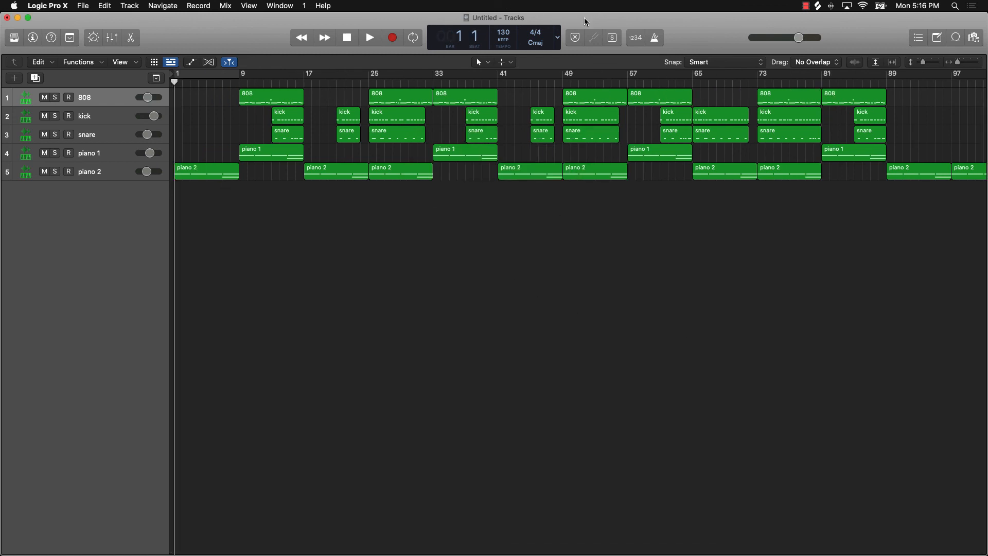
# Save the project as "Owl Life" in the Logic folder, organized as a package
pyautogui.press('super+s')
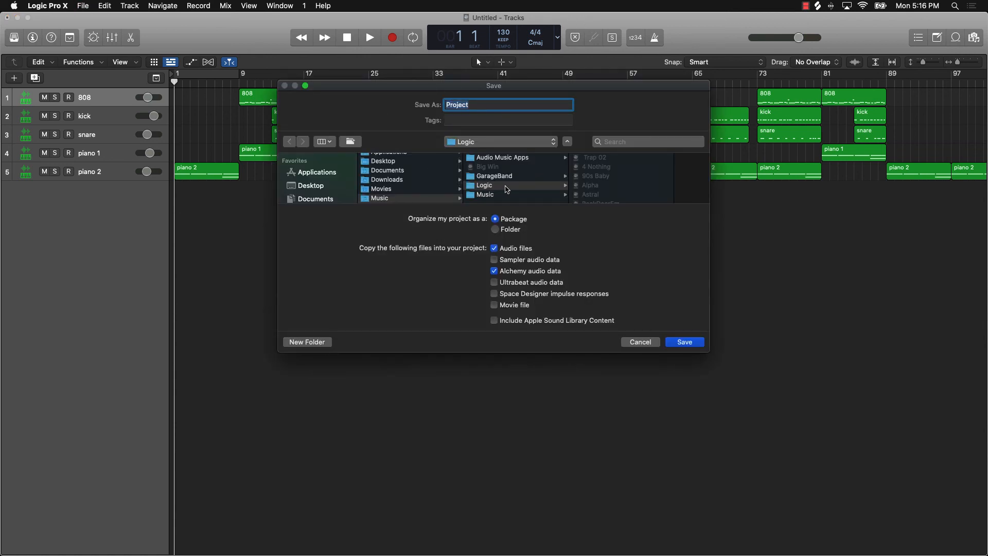
pyautogui.write('O')
pyautogui.write('wl Life')
pyautogui.click(693, 343)
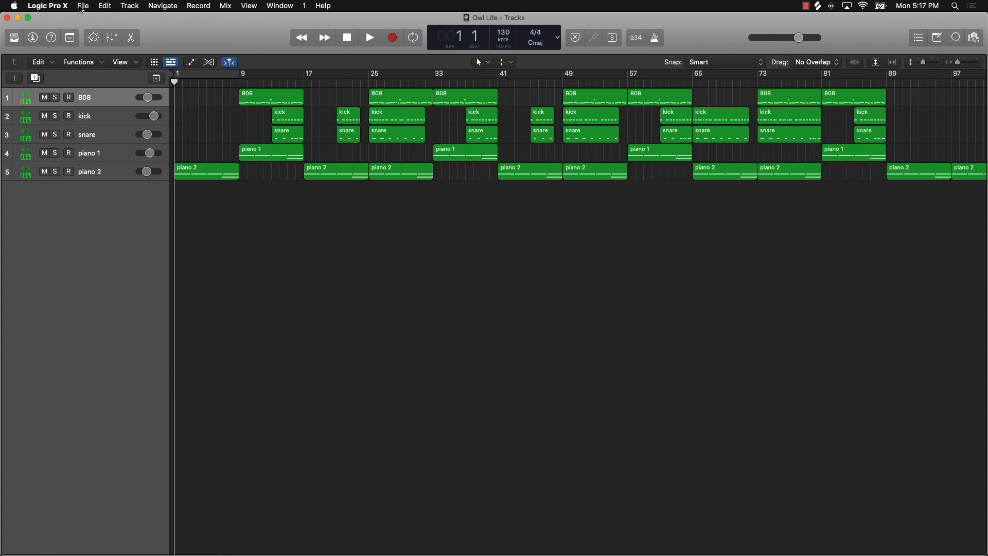
# Start exporting all tracks as audio files and create a Desktop folder named "Owl Life - Track Stems" as the destination
pyautogui.click(81, 6)
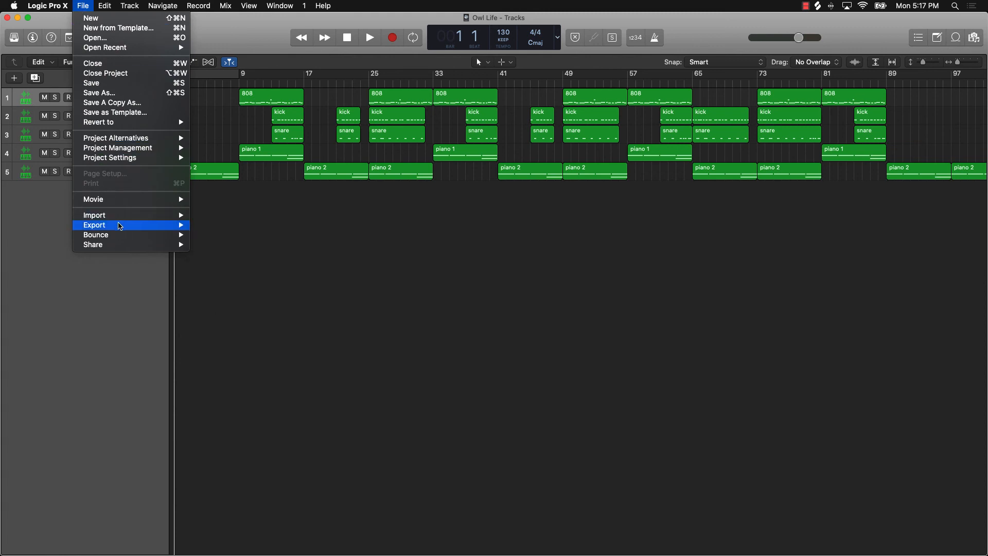
pyautogui.moveTo(120, 226)
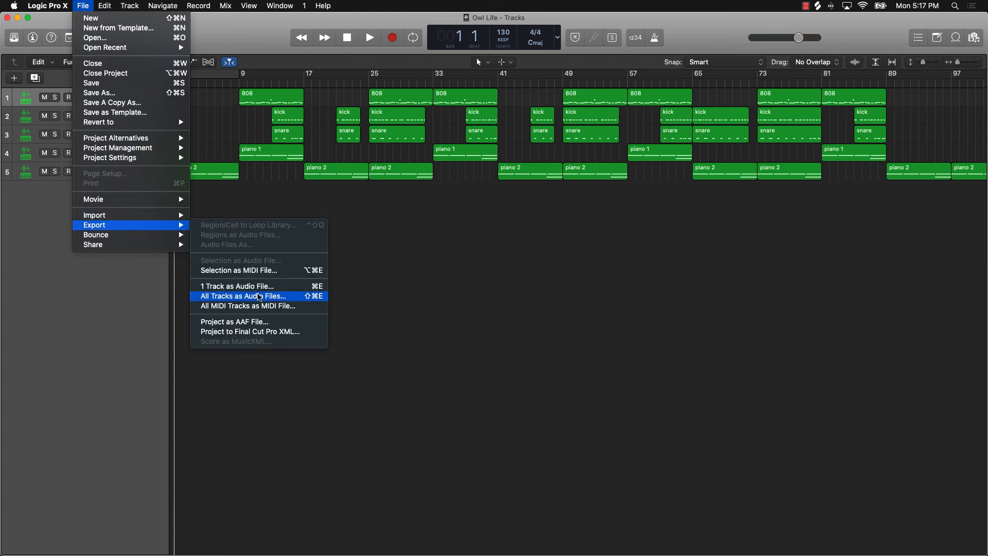
pyautogui.click(259, 297)
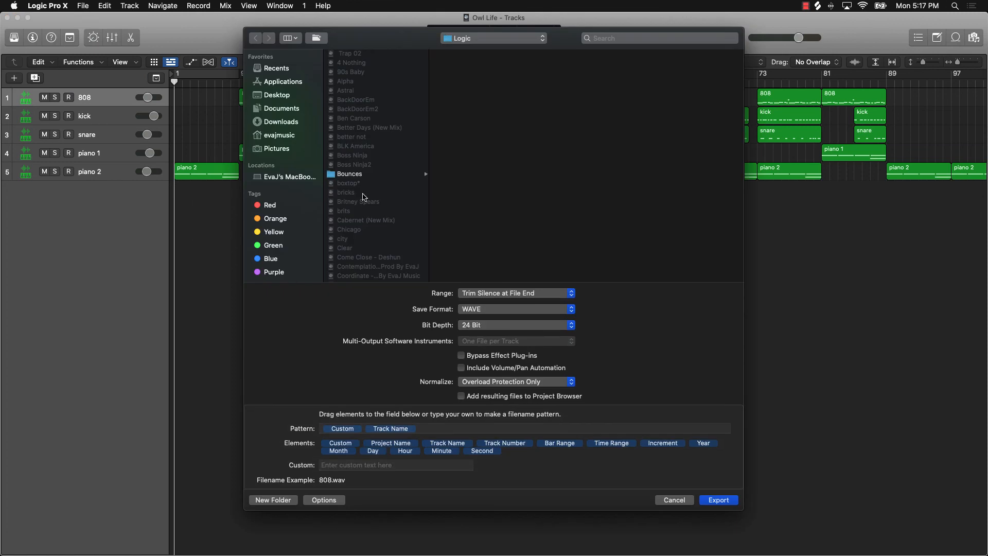
pyautogui.click(278, 97)
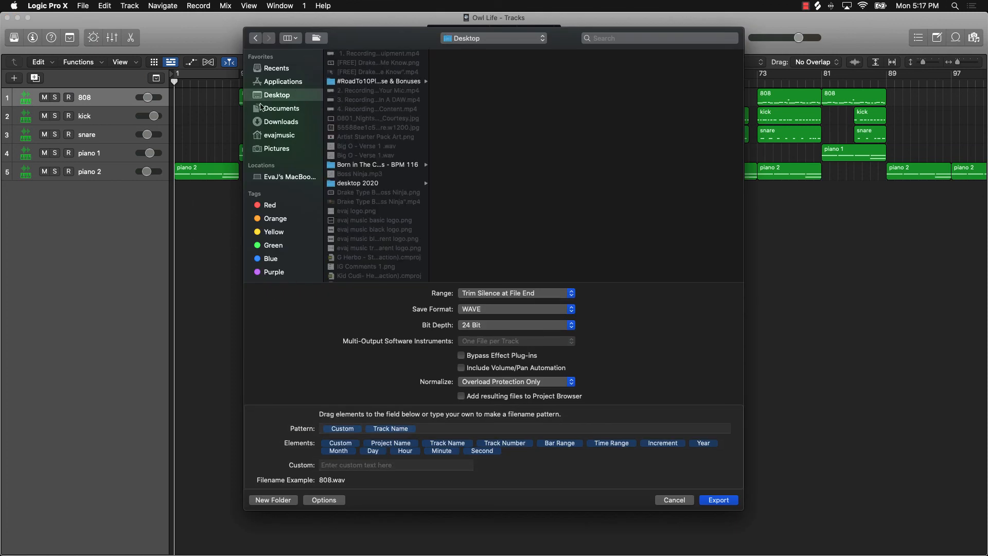
pyautogui.click(273, 500)
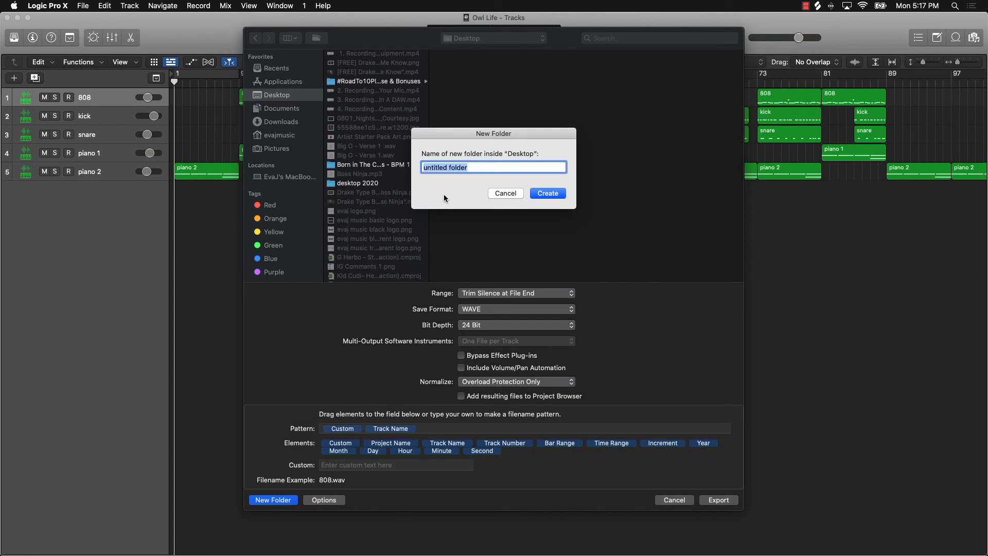
pyautogui.write('Owl Life - Track Stems')
pyautogui.press('Return')
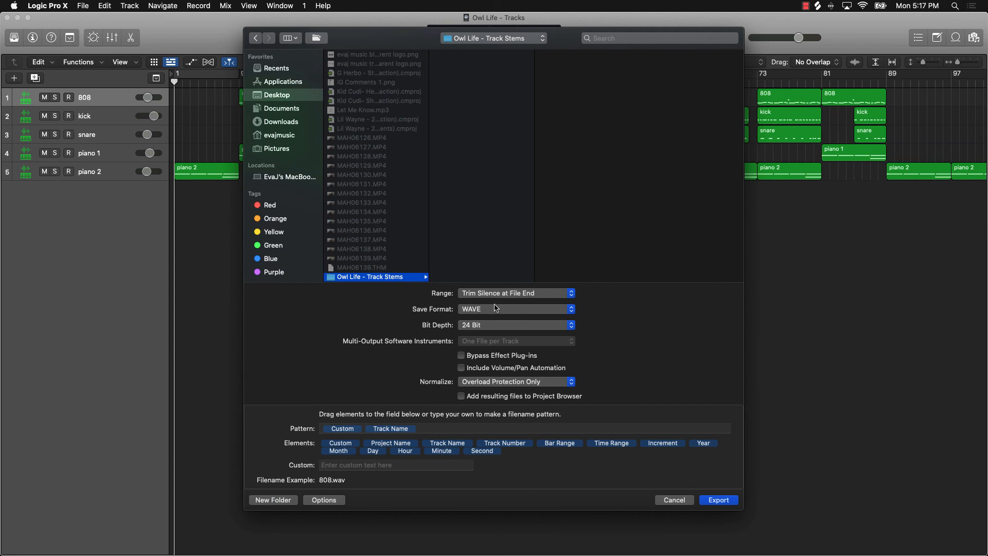
# Review the save format, bit depth and normalization options for the stem export, and cancel the export
pyautogui.click(490, 309)
pyautogui.click(466, 311)
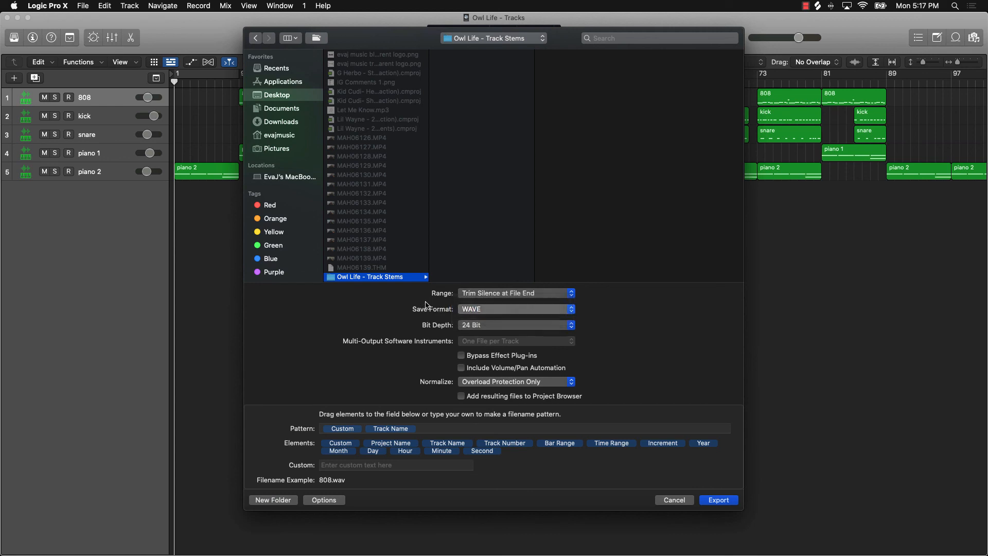
pyautogui.click(479, 324)
pyautogui.click(380, 323)
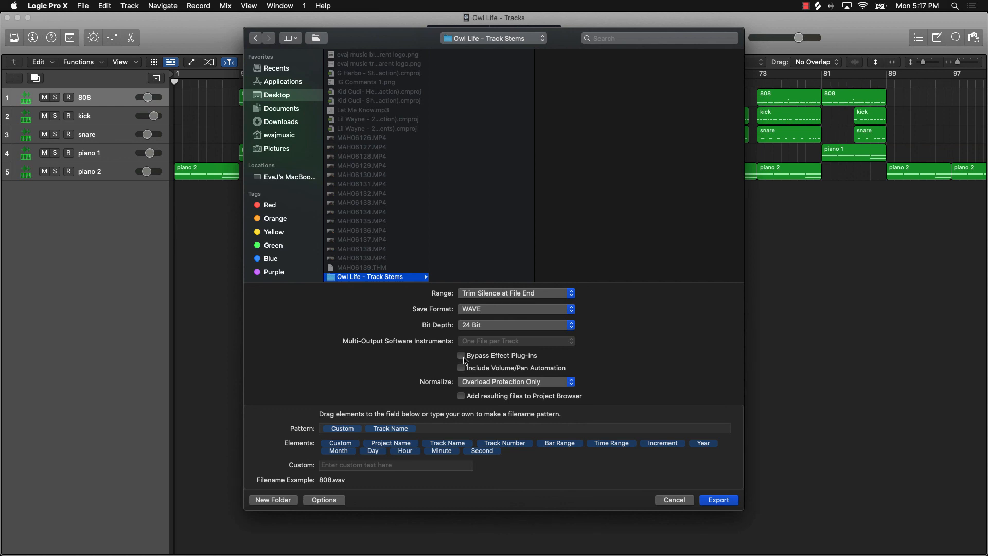
pyautogui.click(478, 381)
pyautogui.click(392, 383)
pyautogui.click(659, 500)
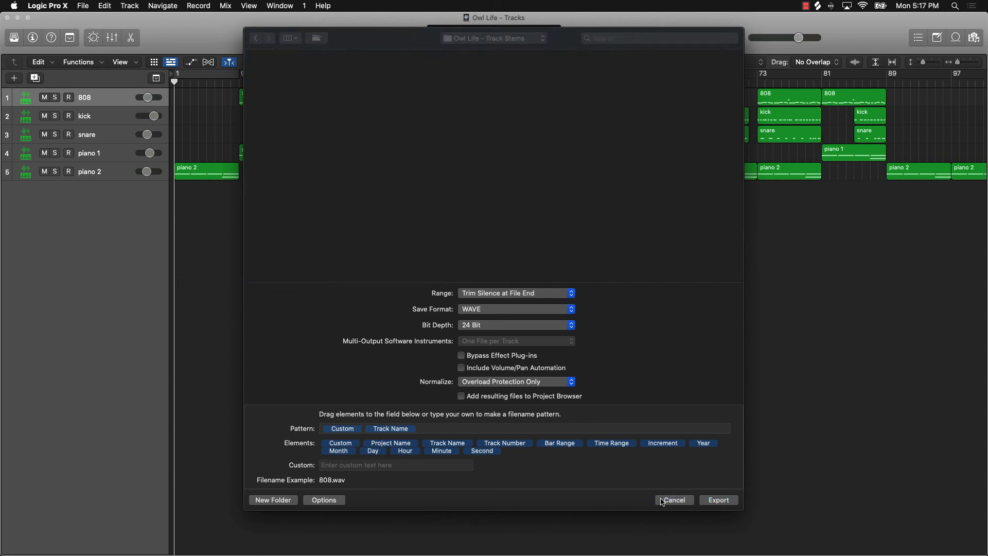